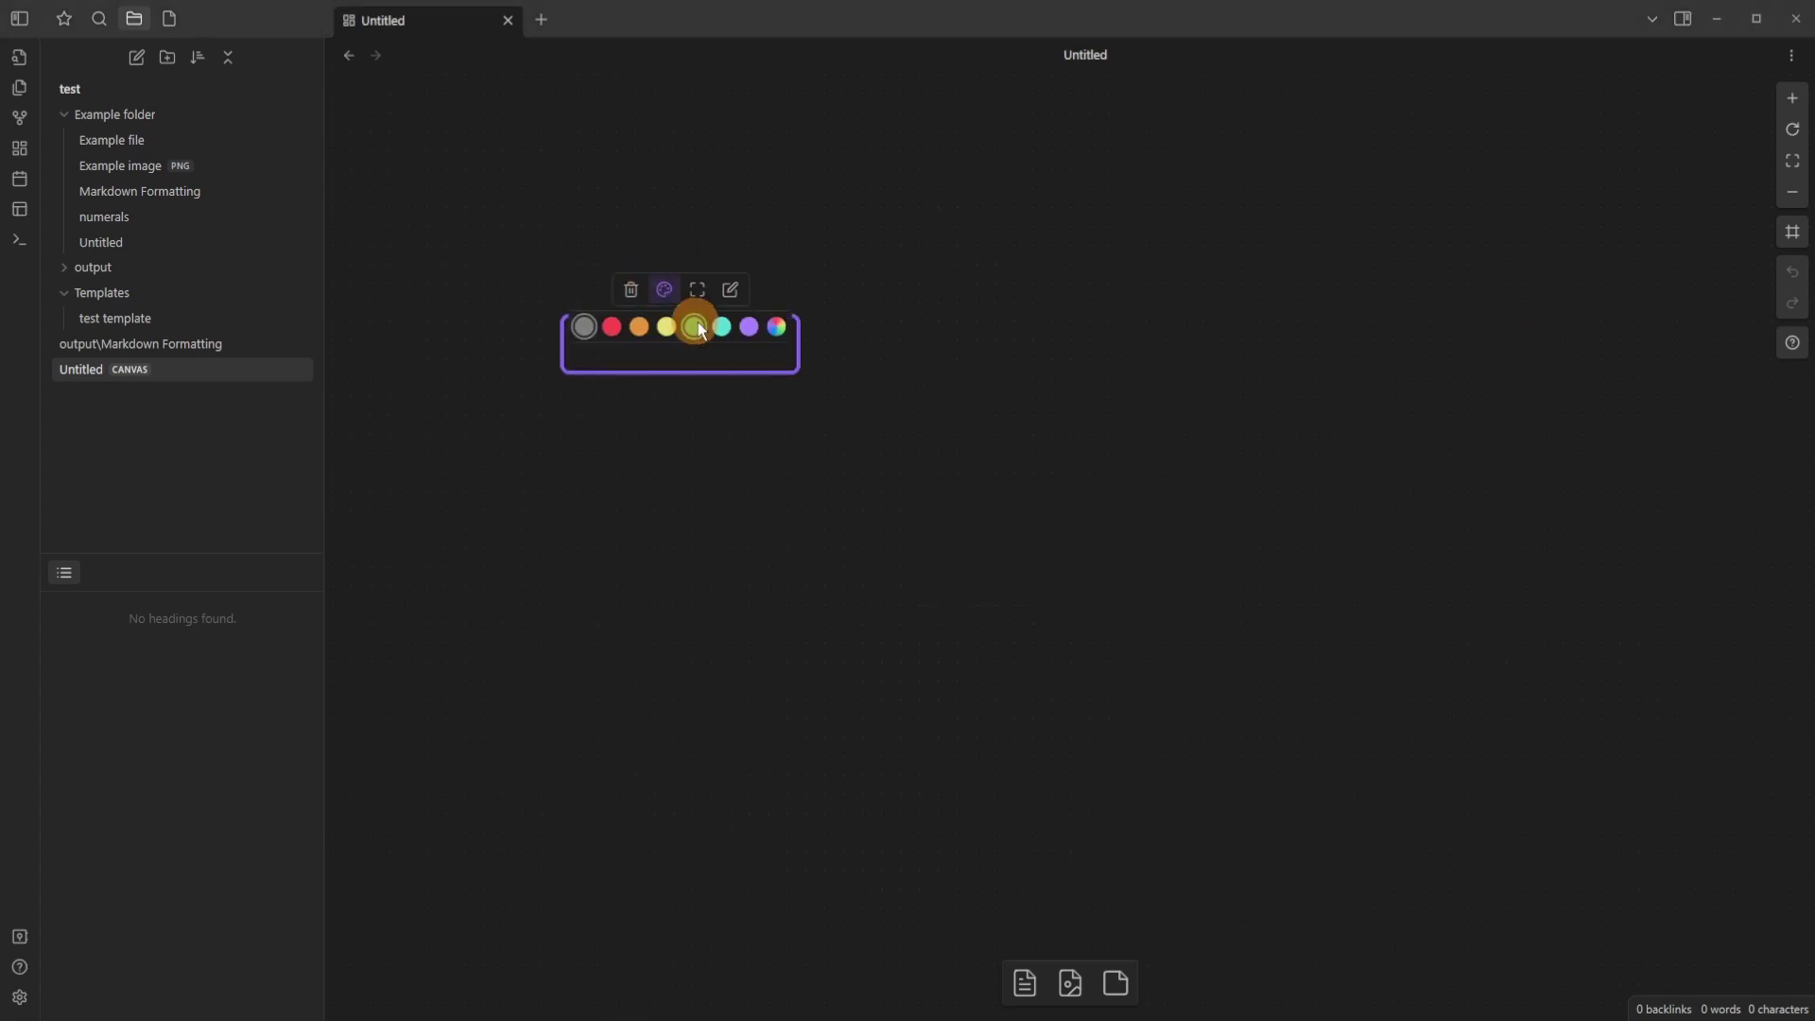
Turn the first card teal and add a taller, wider new card beside it.
left_click(699, 325)
double_click(993, 292)
left_click_drag(1011, 316, 1011, 526)
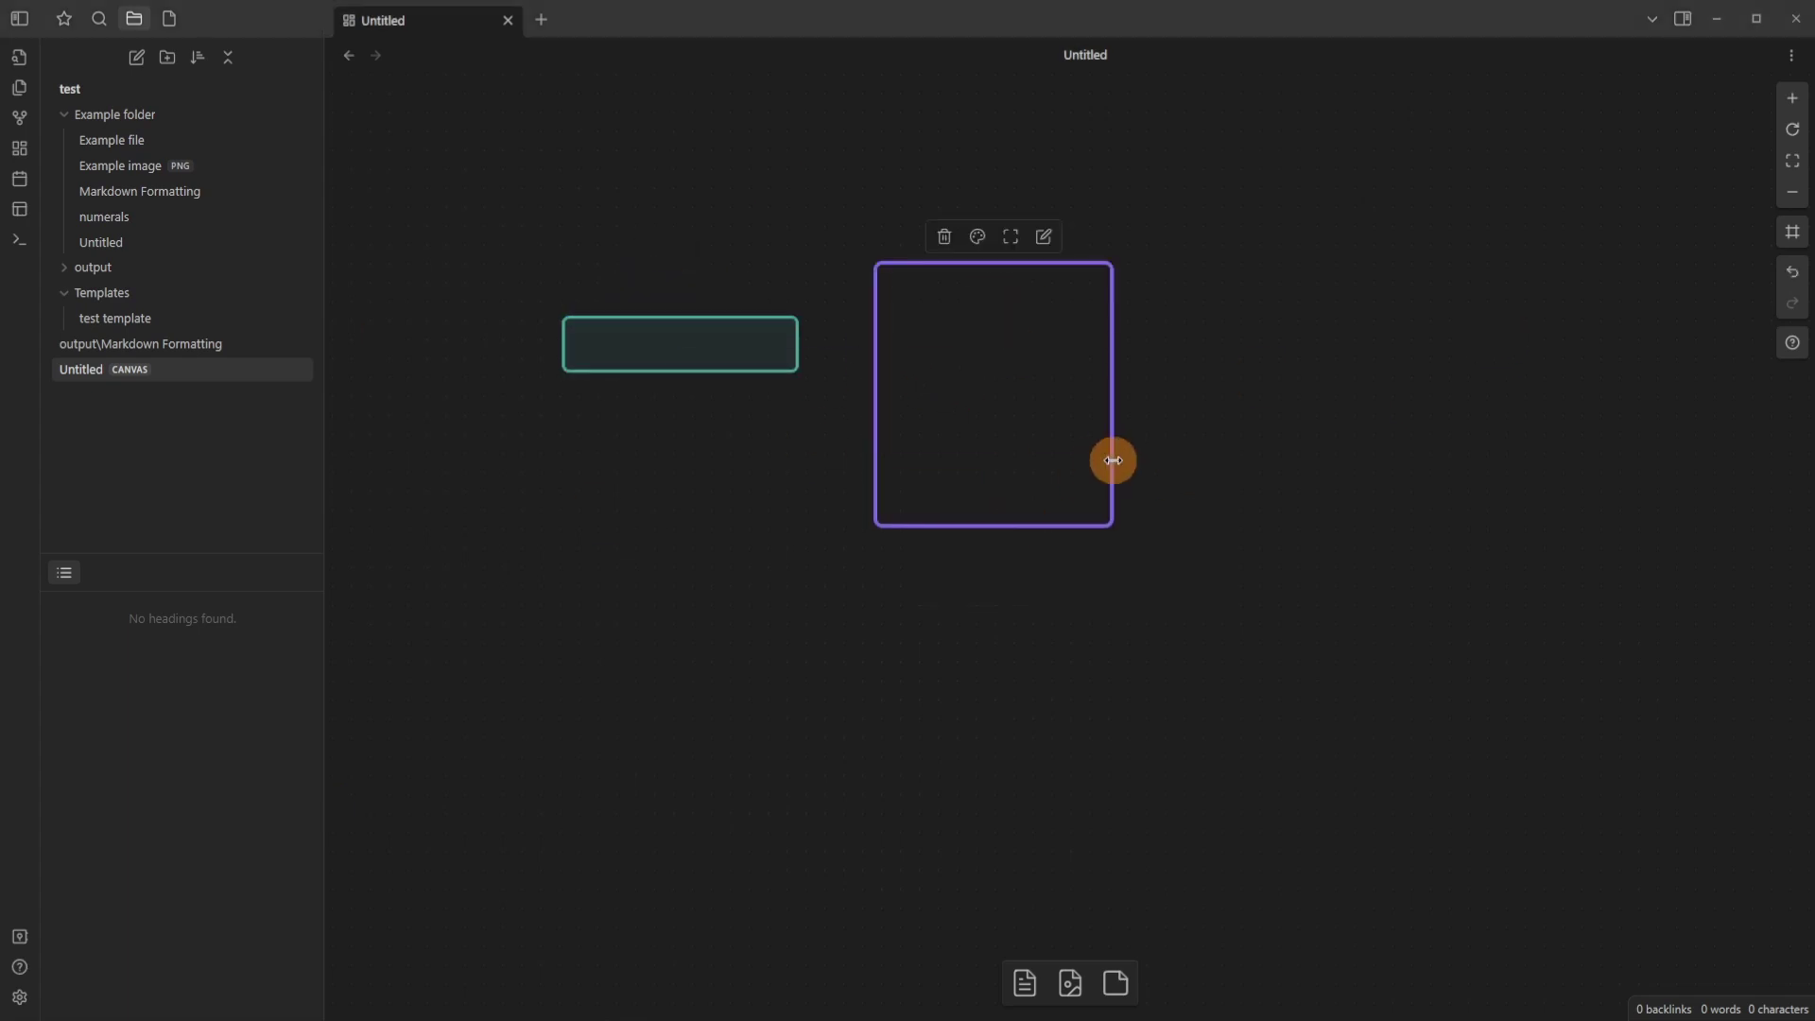
left_click_drag(1110, 458, 1264, 457)
left_click_drag(901, 381, 799, 344)
Link the new card to the teal card and wrap both cards in a group.
left_click_drag(488, 198, 1686, 724)
right_click(1267, 486)
left_click(1314, 545)
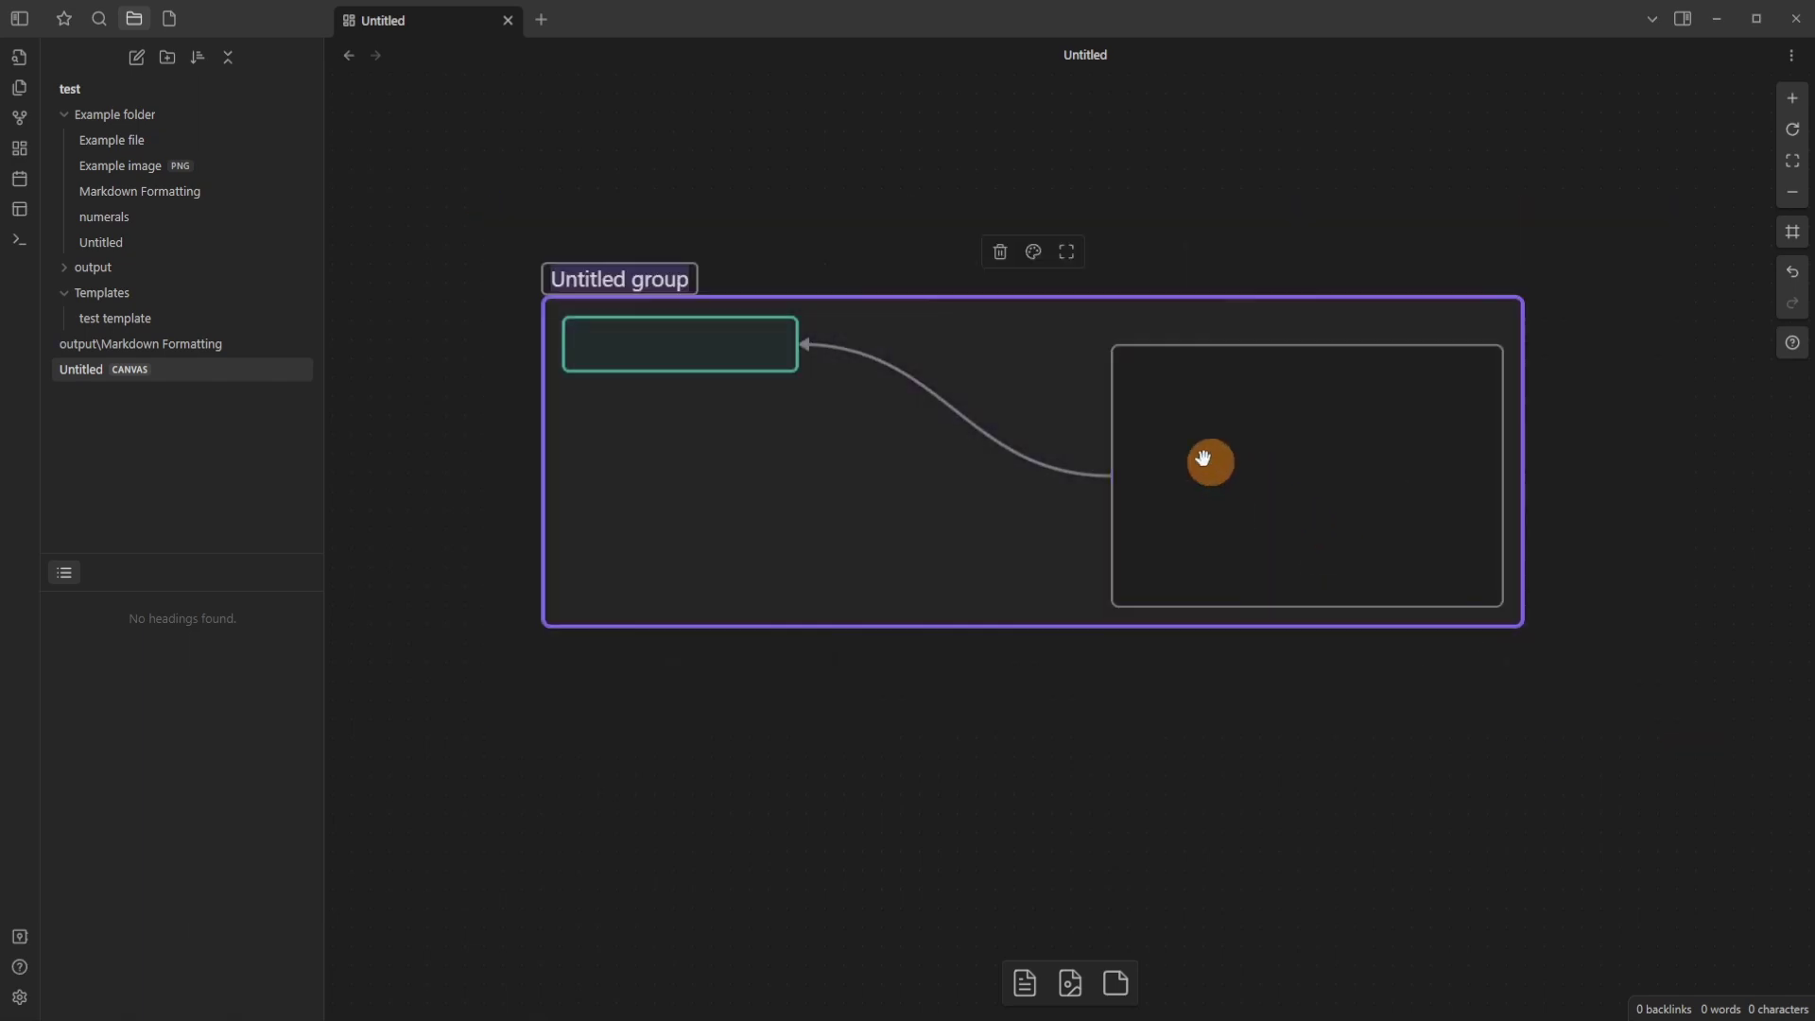
Select the group together with the right card and review the alignment options.
left_click(657, 416)
left_click_drag(643, 443, 1280, 349)
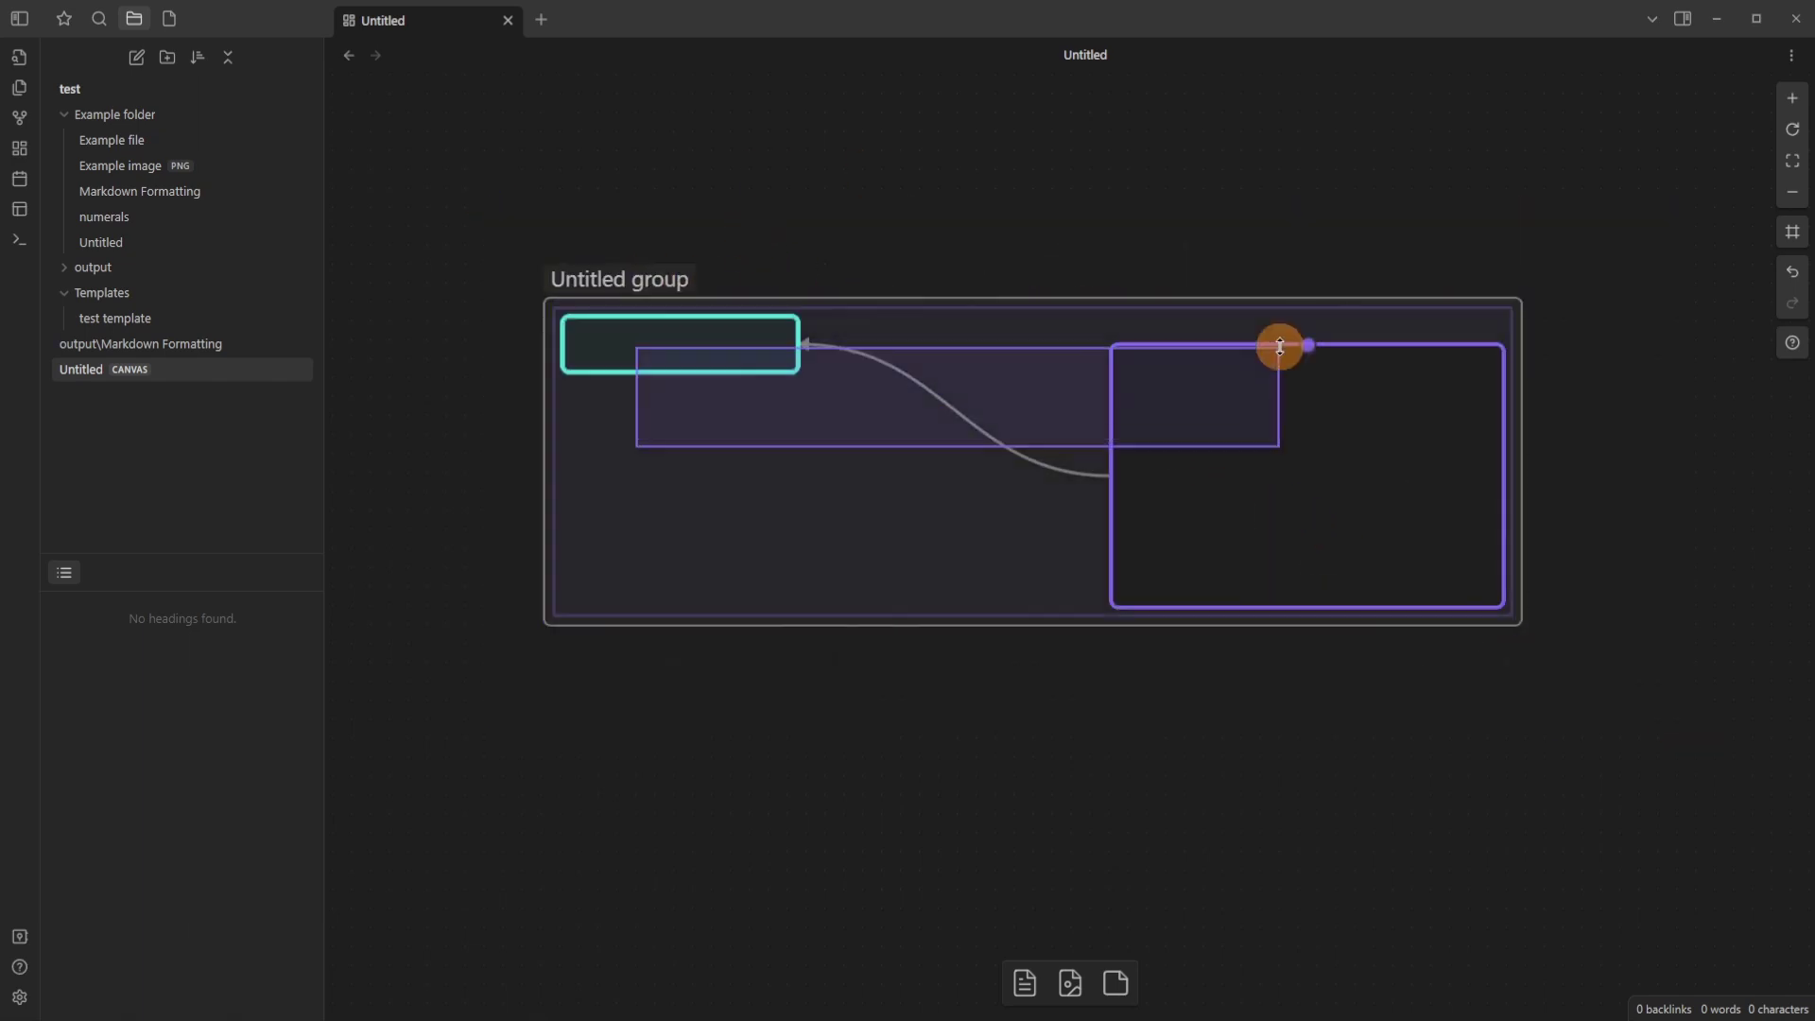
right_click(1224, 373)
left_click(1086, 277)
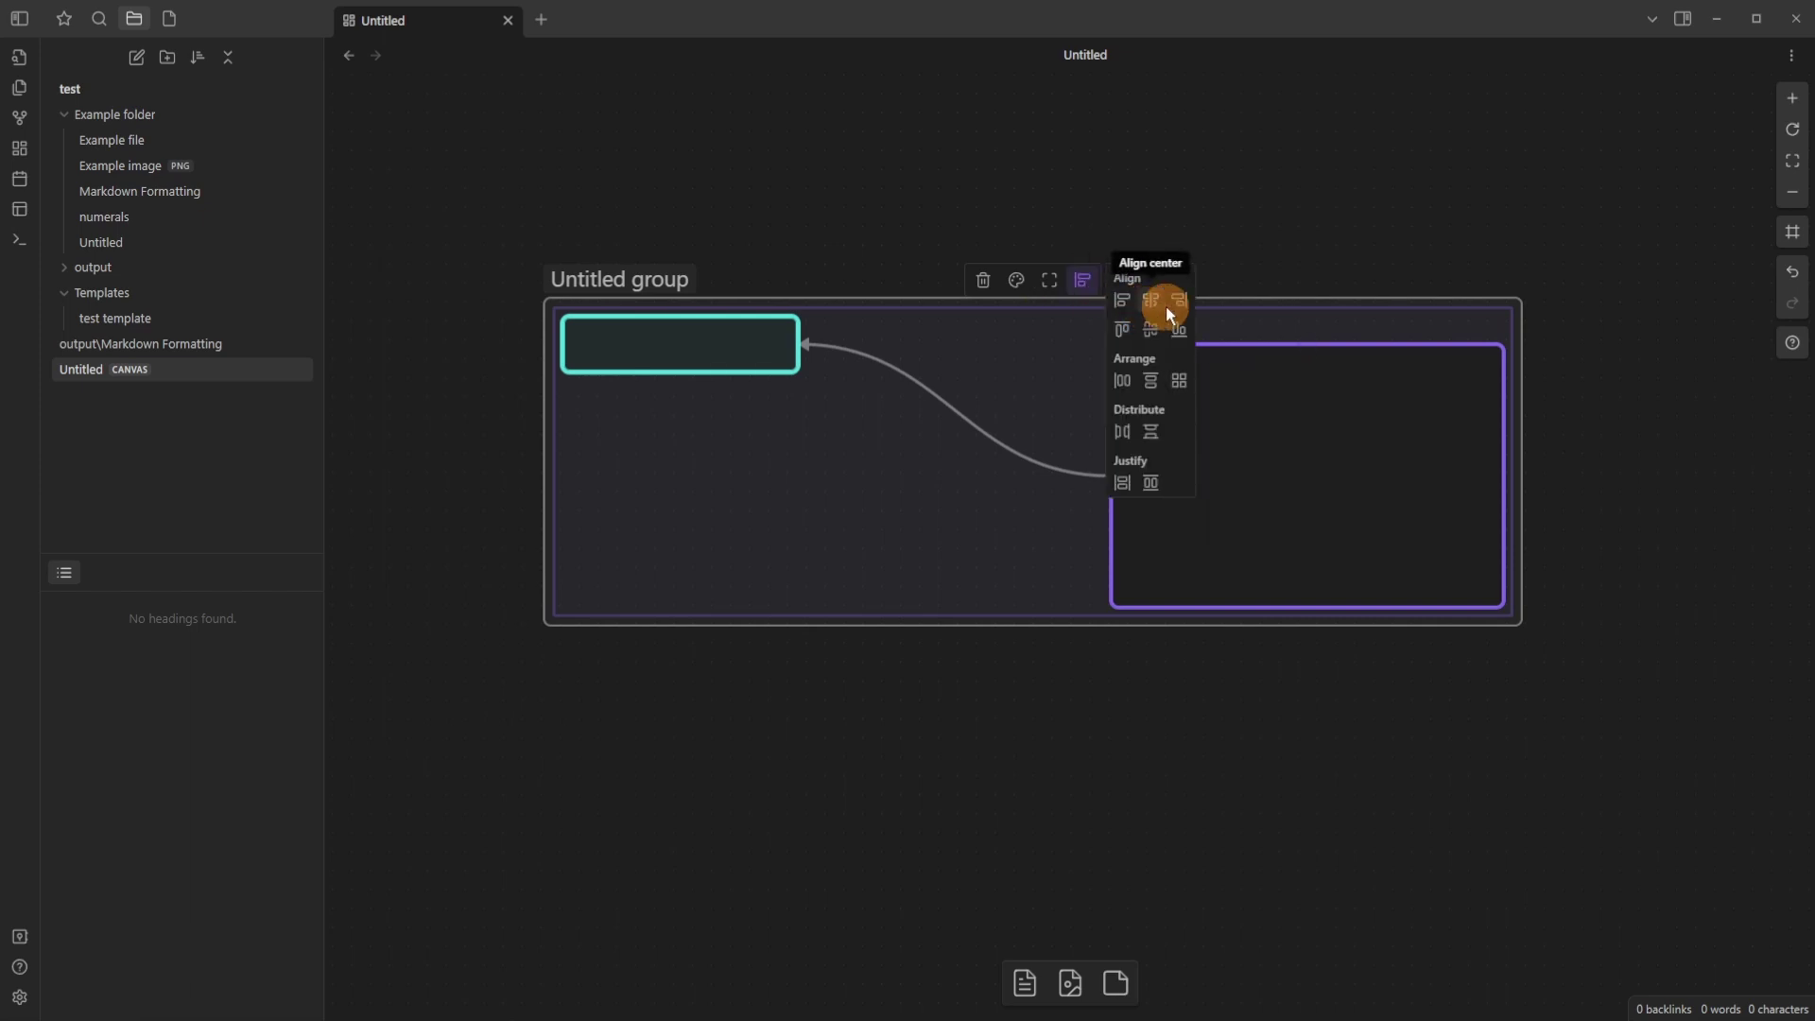
left_click(1291, 252)
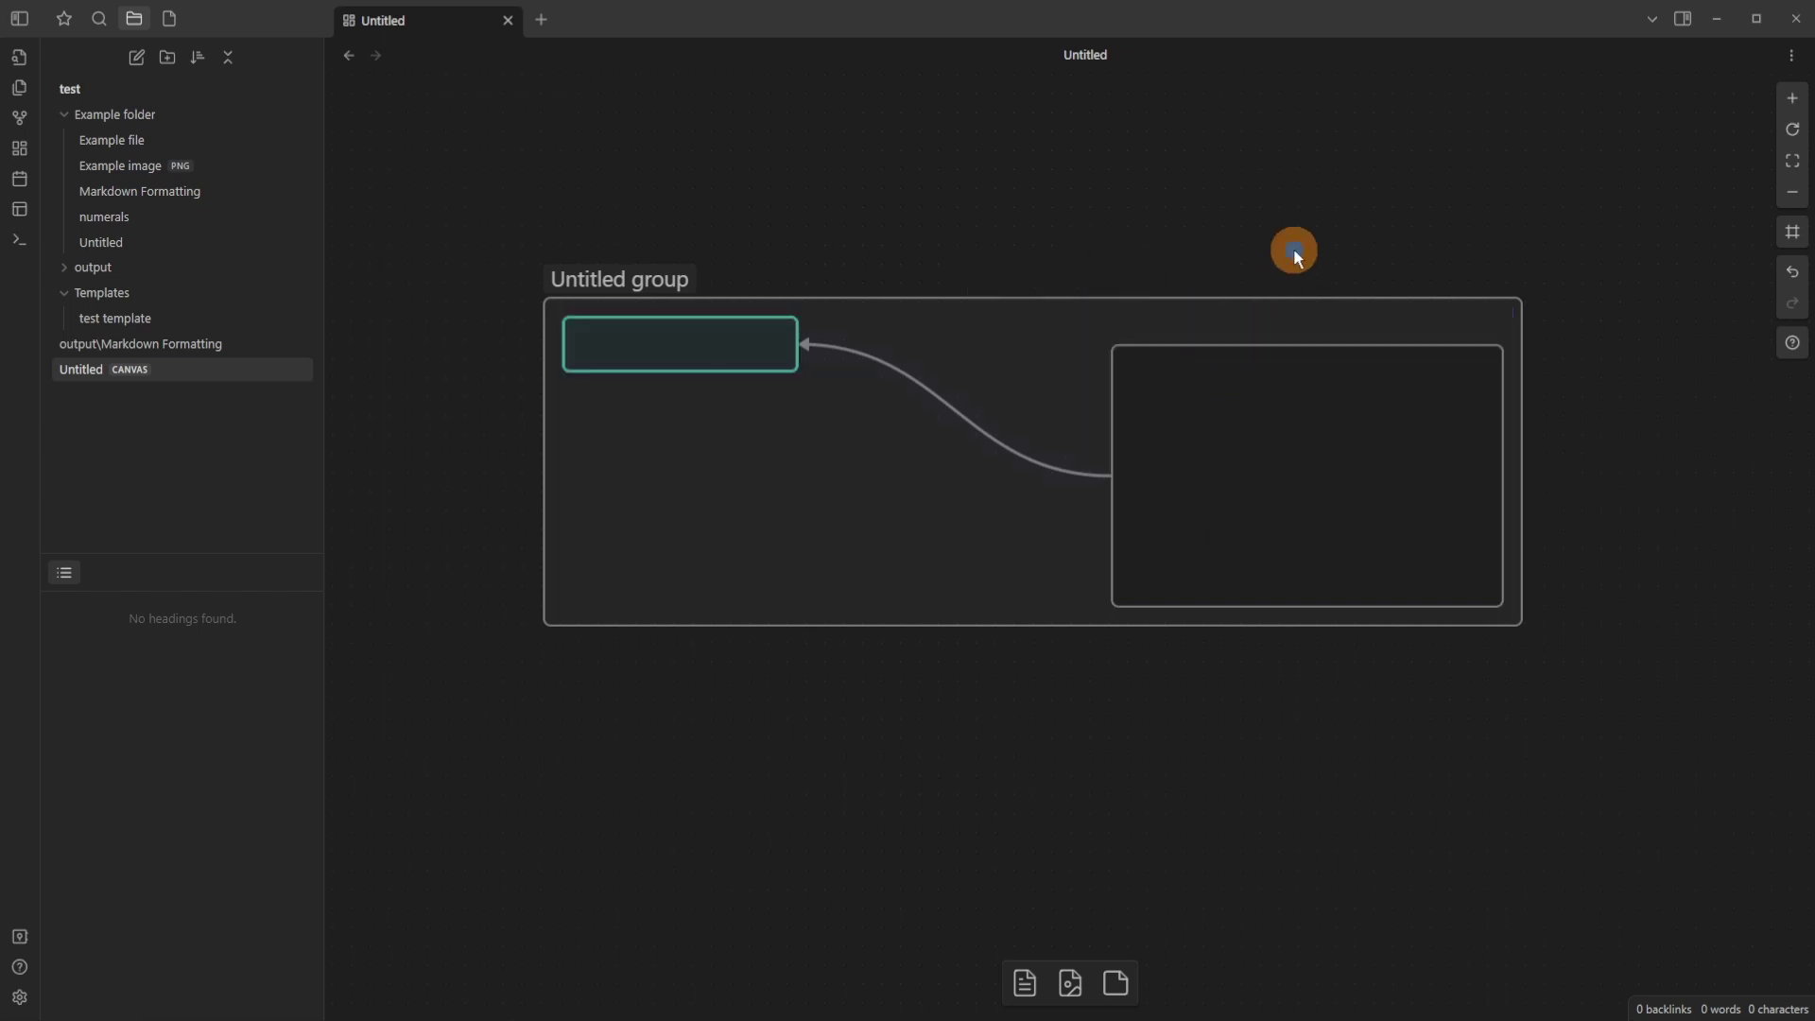
Fit the canvas in view, move the small group to the top right, and zoom in.
left_click(1799, 169)
scroll(1268, 479, "down", 5)
left_click(1078, 551)
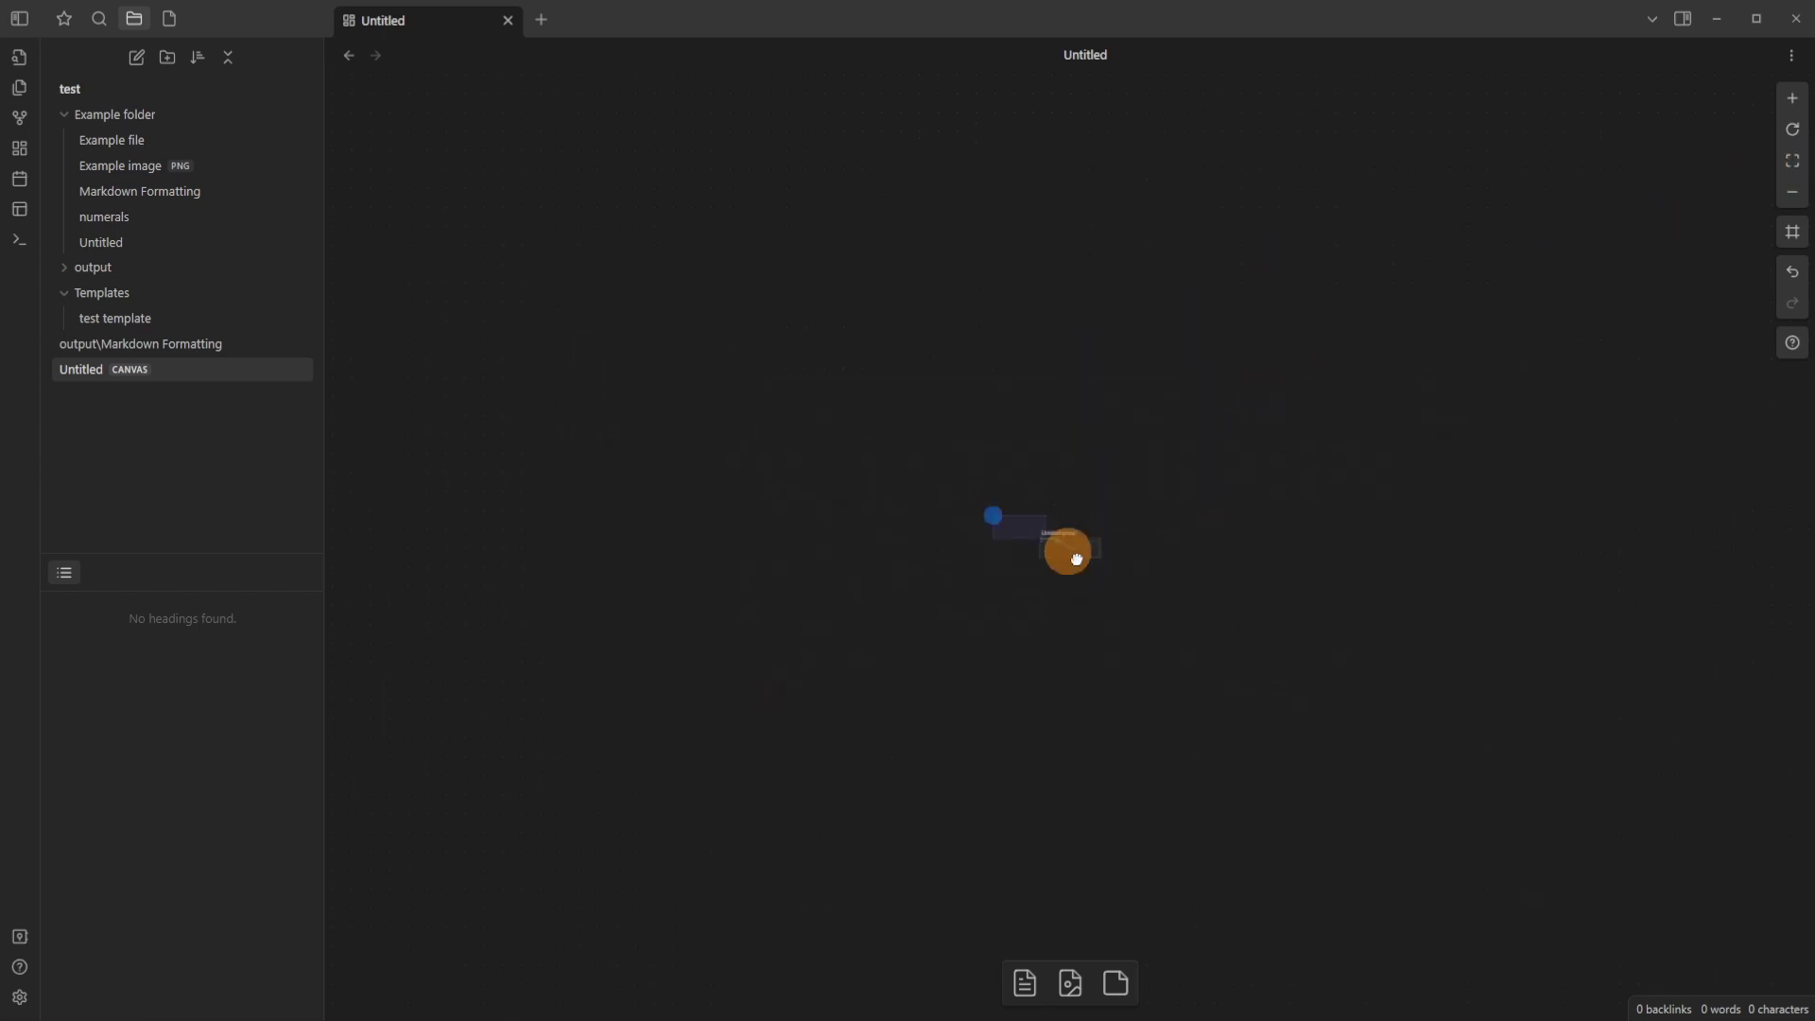
left_click_drag(1082, 549, 1562, 239)
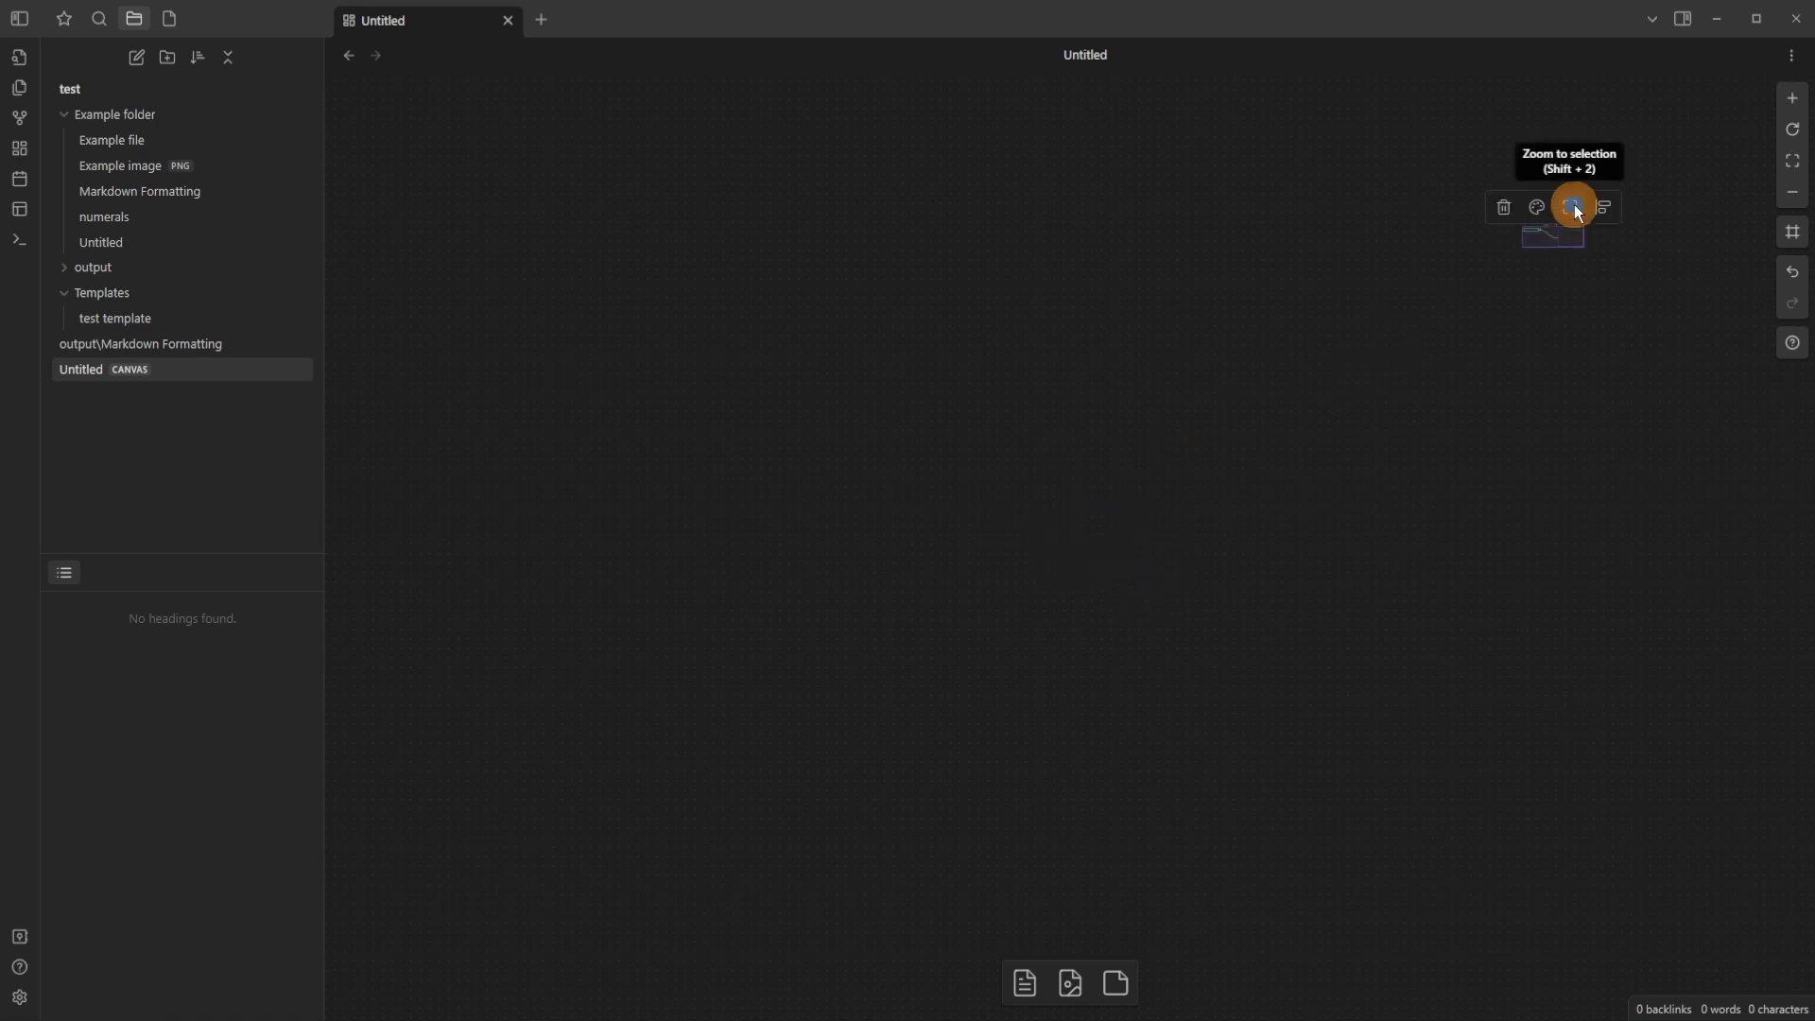
left_click(1573, 204)
left_click(1427, 258)
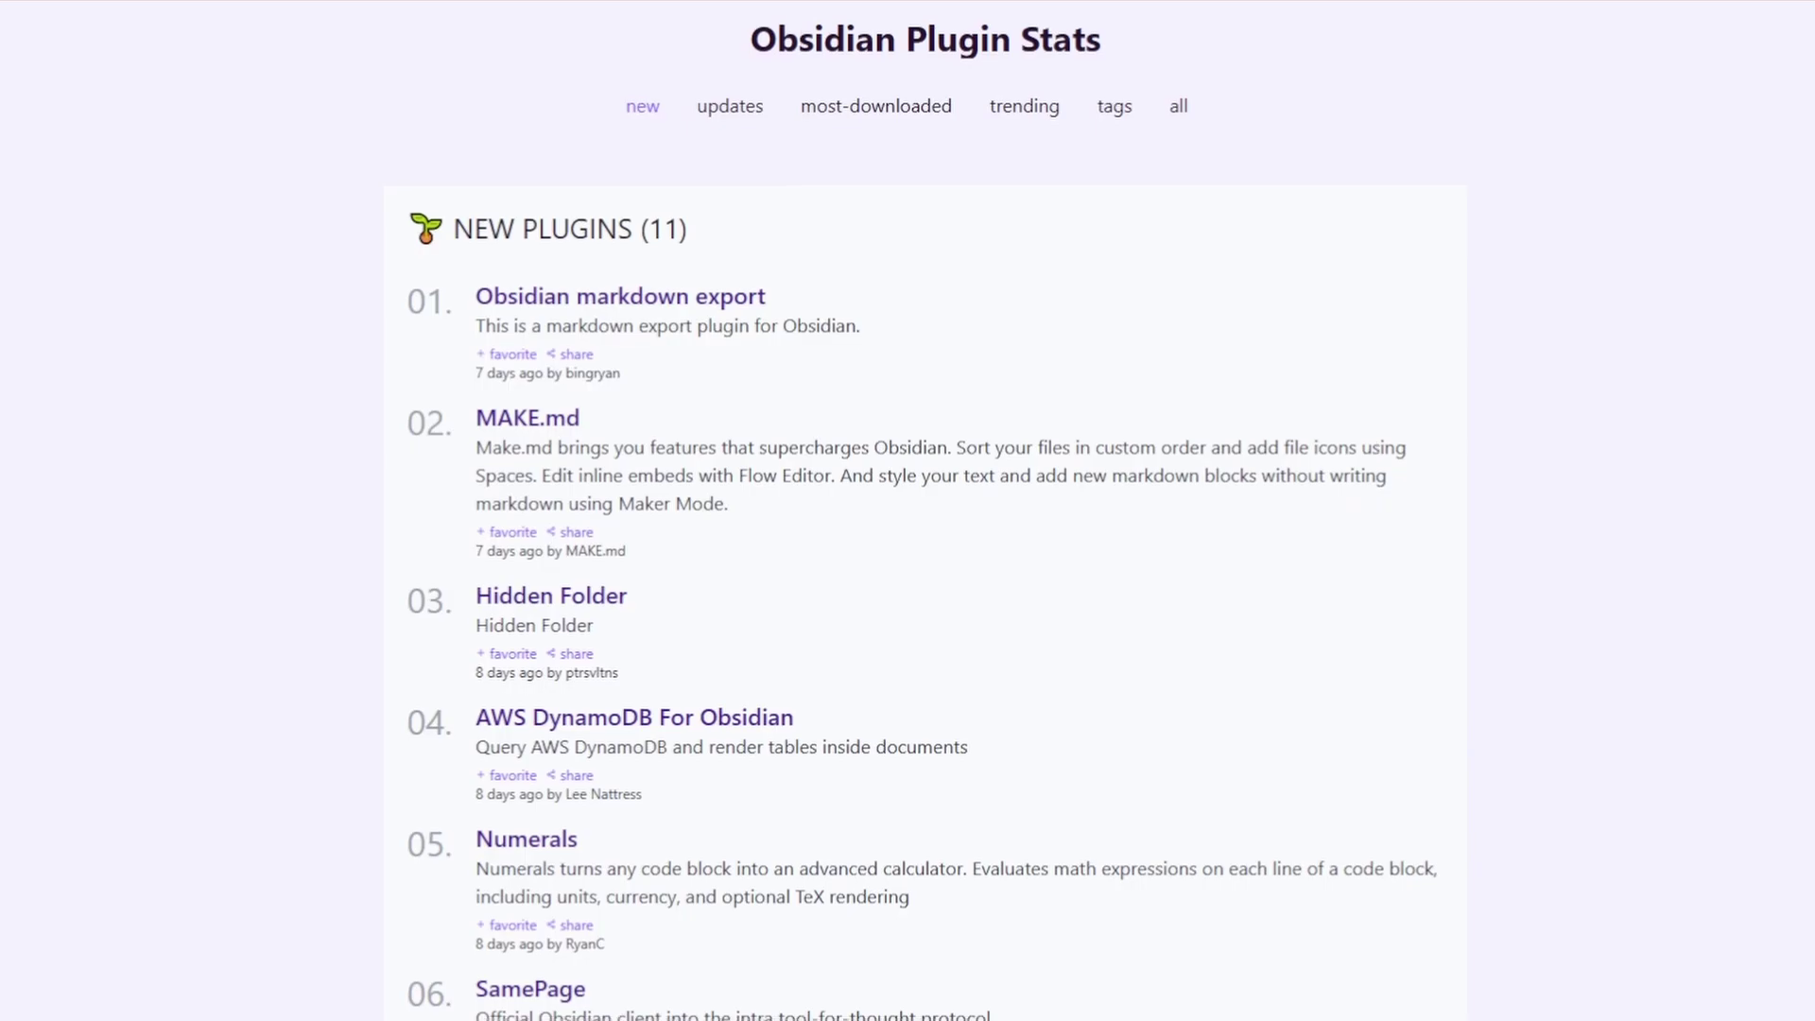
Scroll through the Plugin Stats new-plugins list and the updated plugins with their versions.
scroll(907, 510, "down", 8)
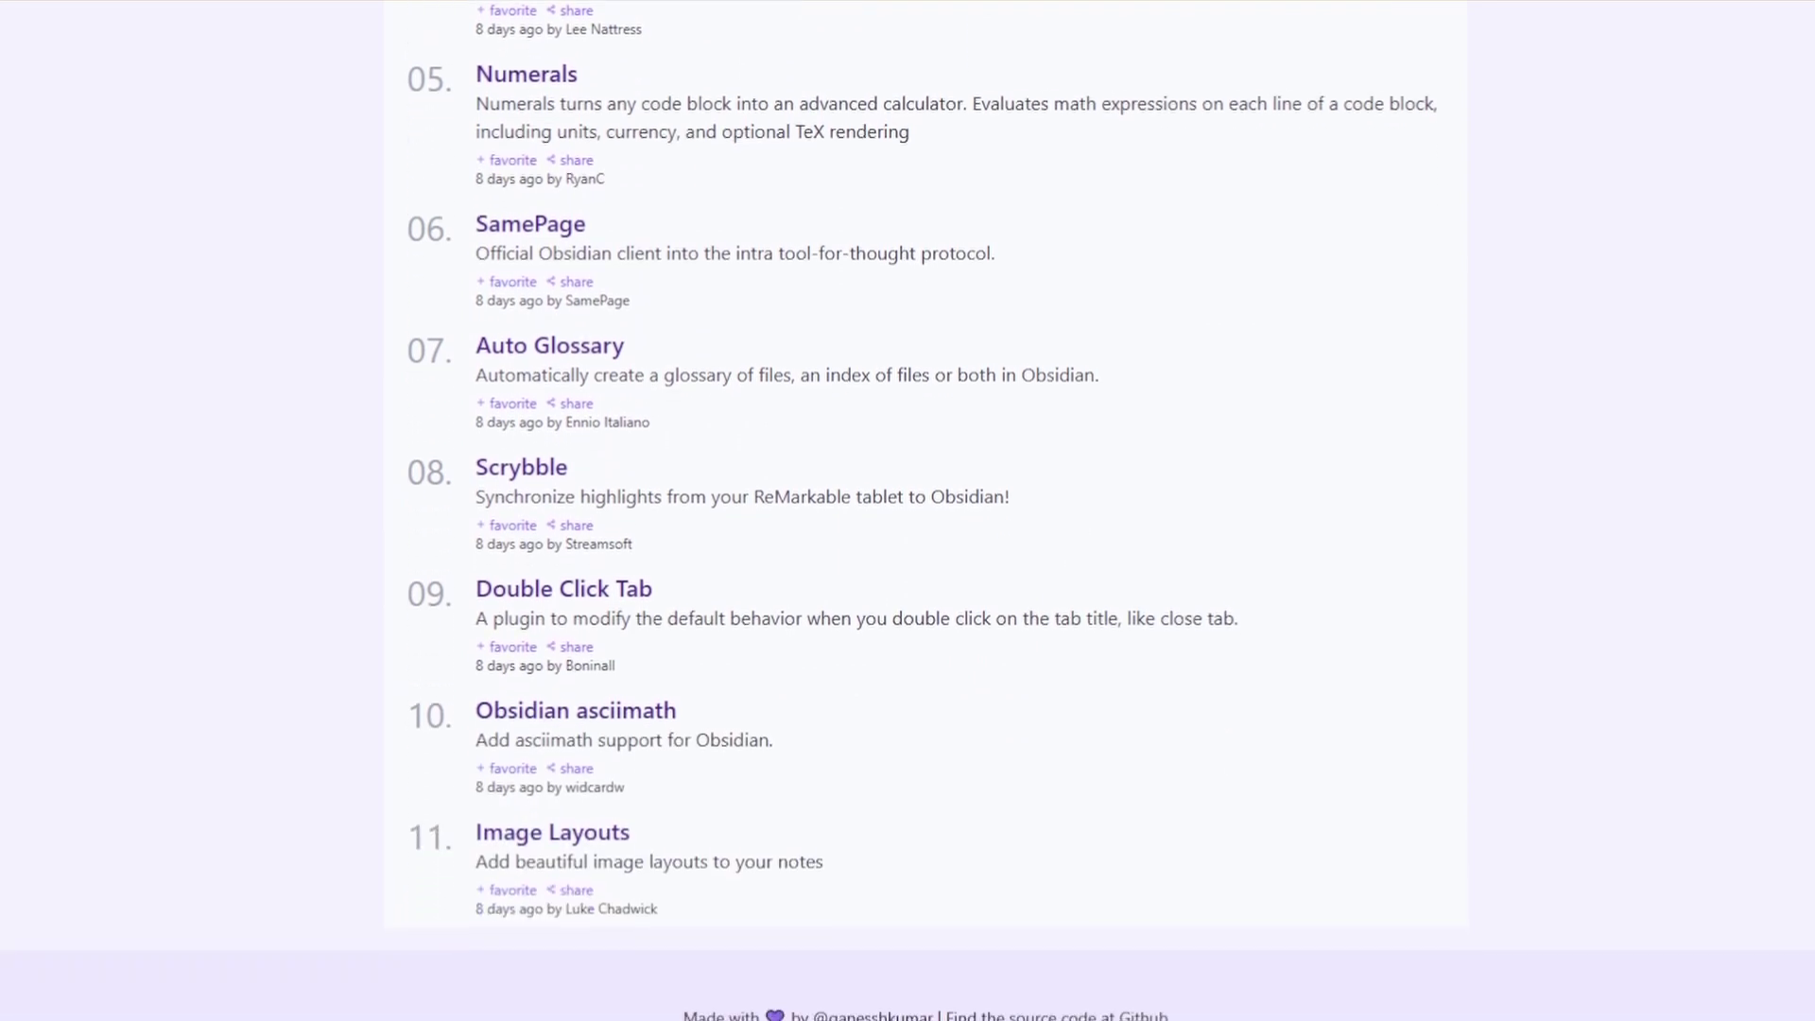
scroll(908, 510, "up", 15)
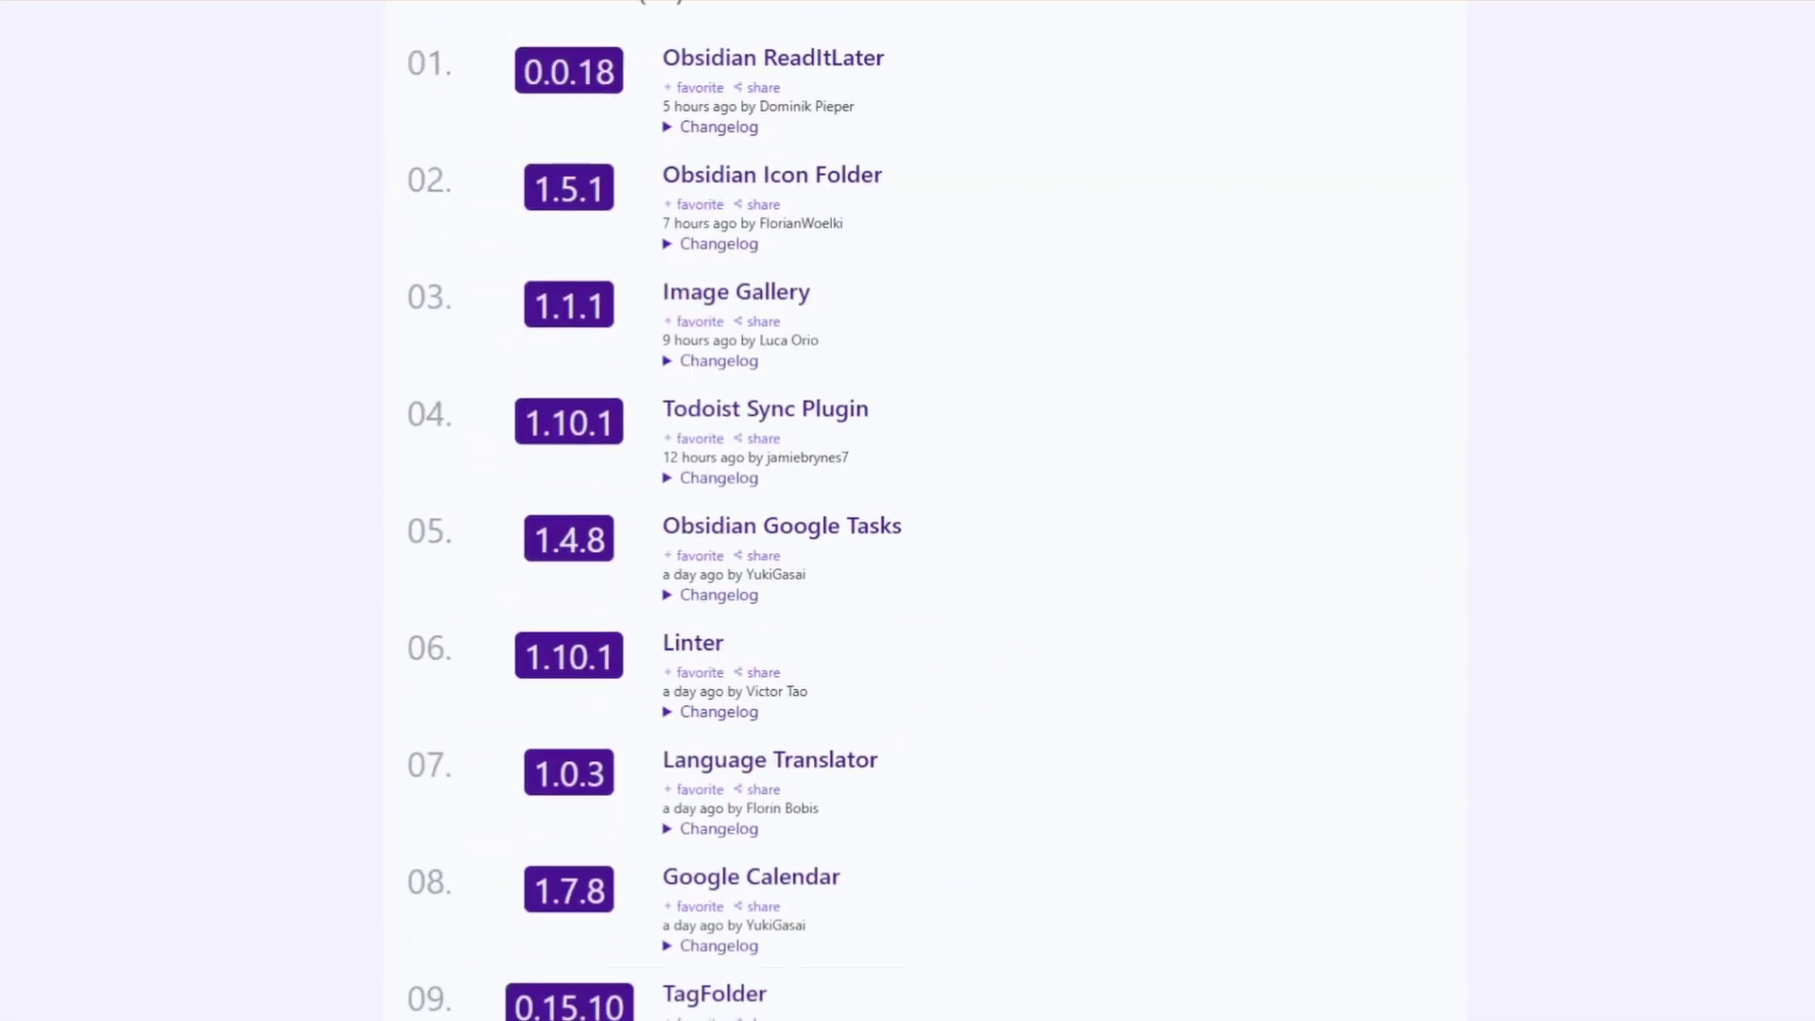
scroll(908, 510, "down", 10)
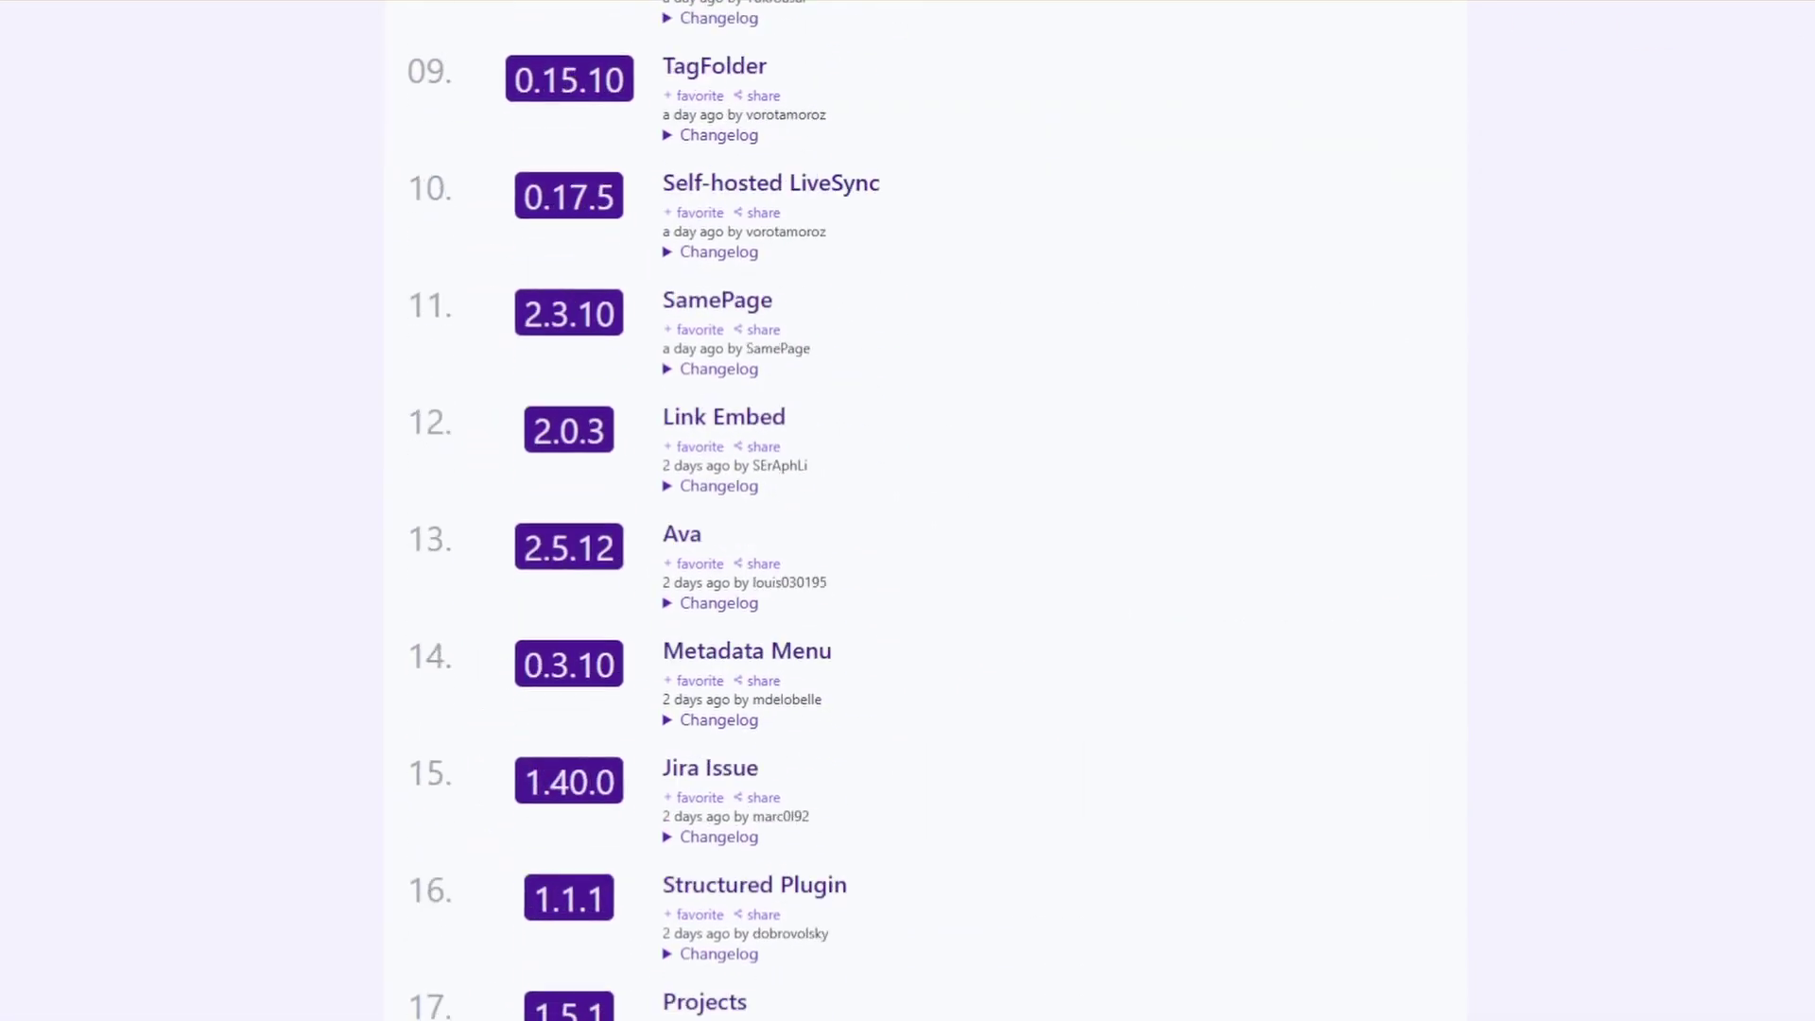
scroll(907, 510, "down", 20)
scroll(907, 510, "down", 5)
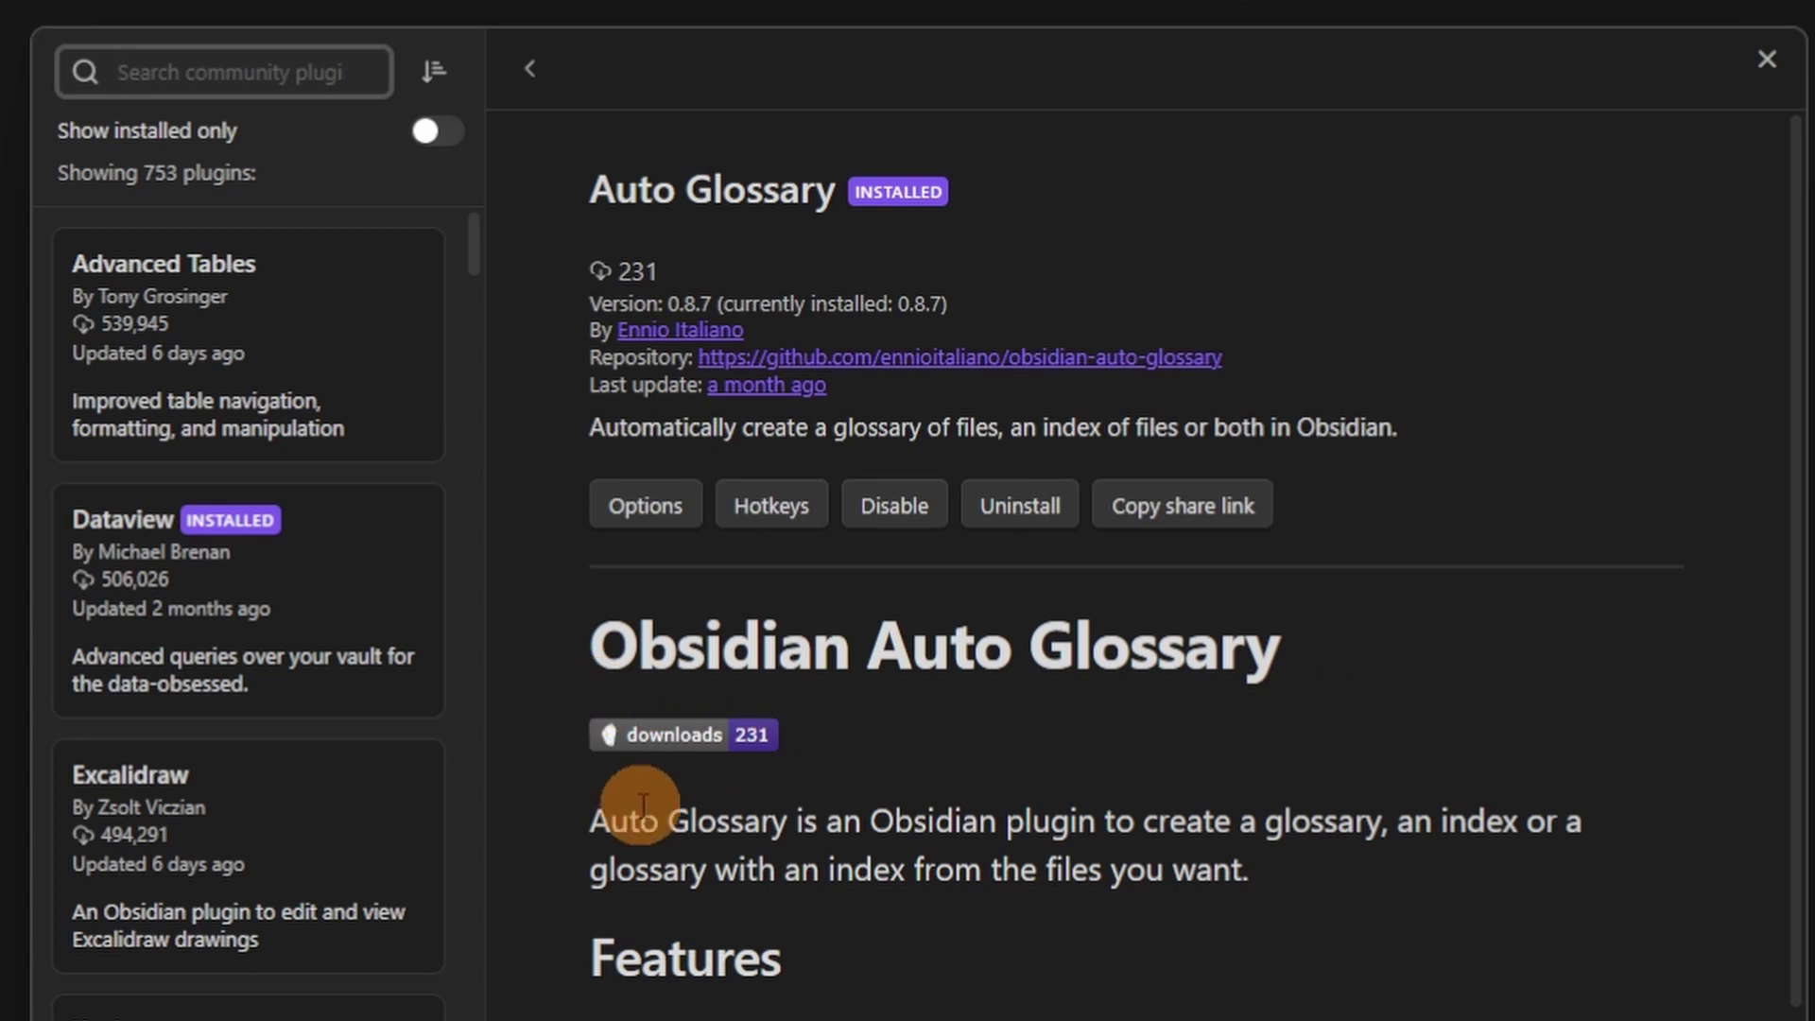
Open Auto Glossary's options, then choose Create index+glossary file on Example folder.
left_click(650, 508)
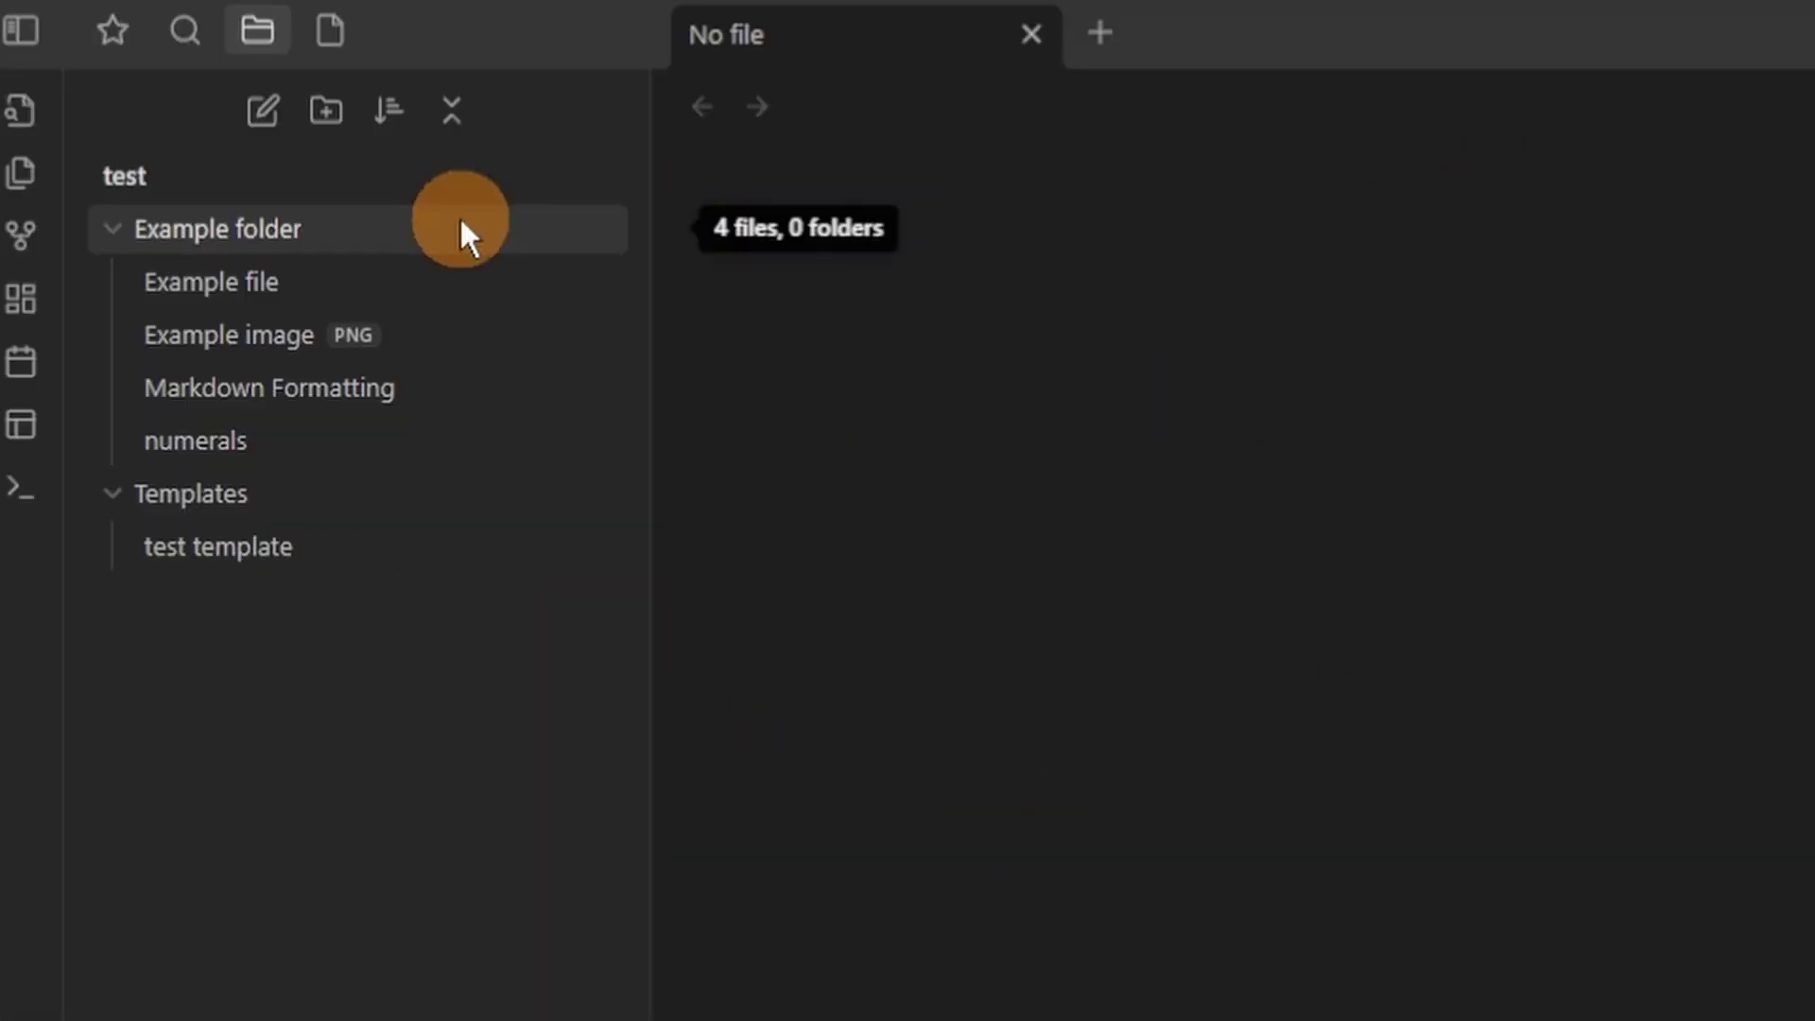
right_click(462, 229)
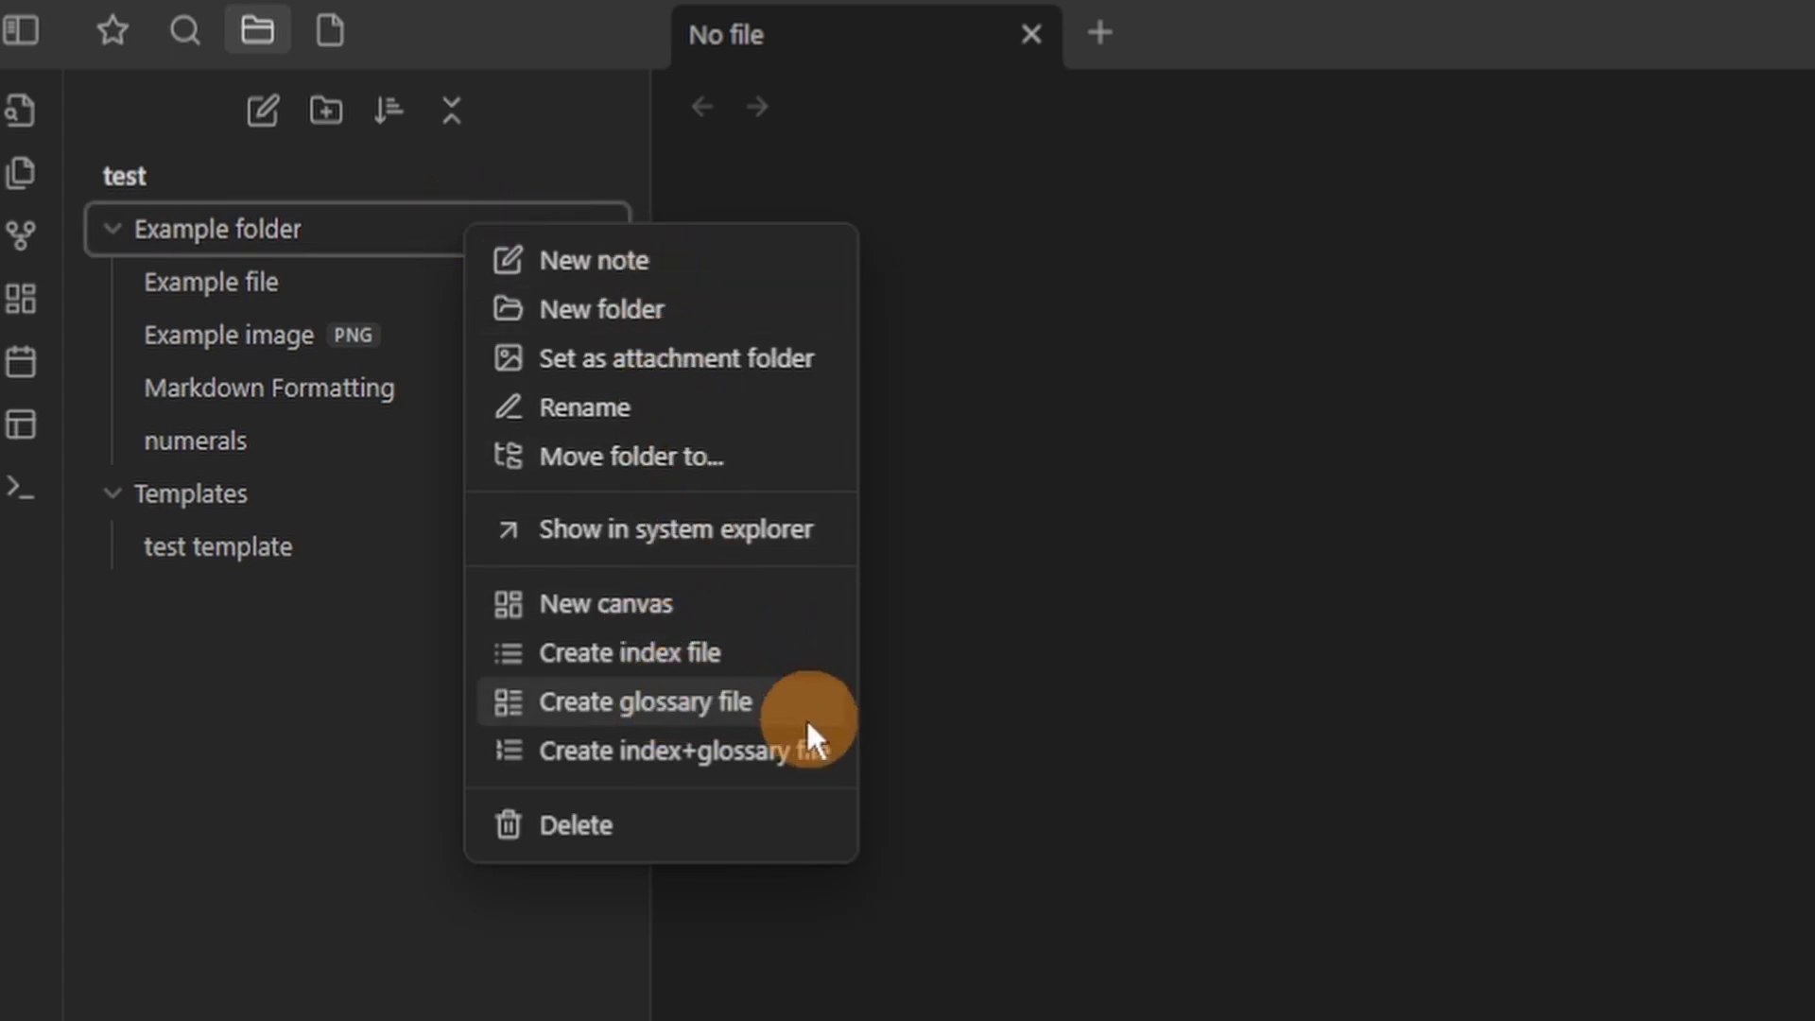
left_click(766, 752)
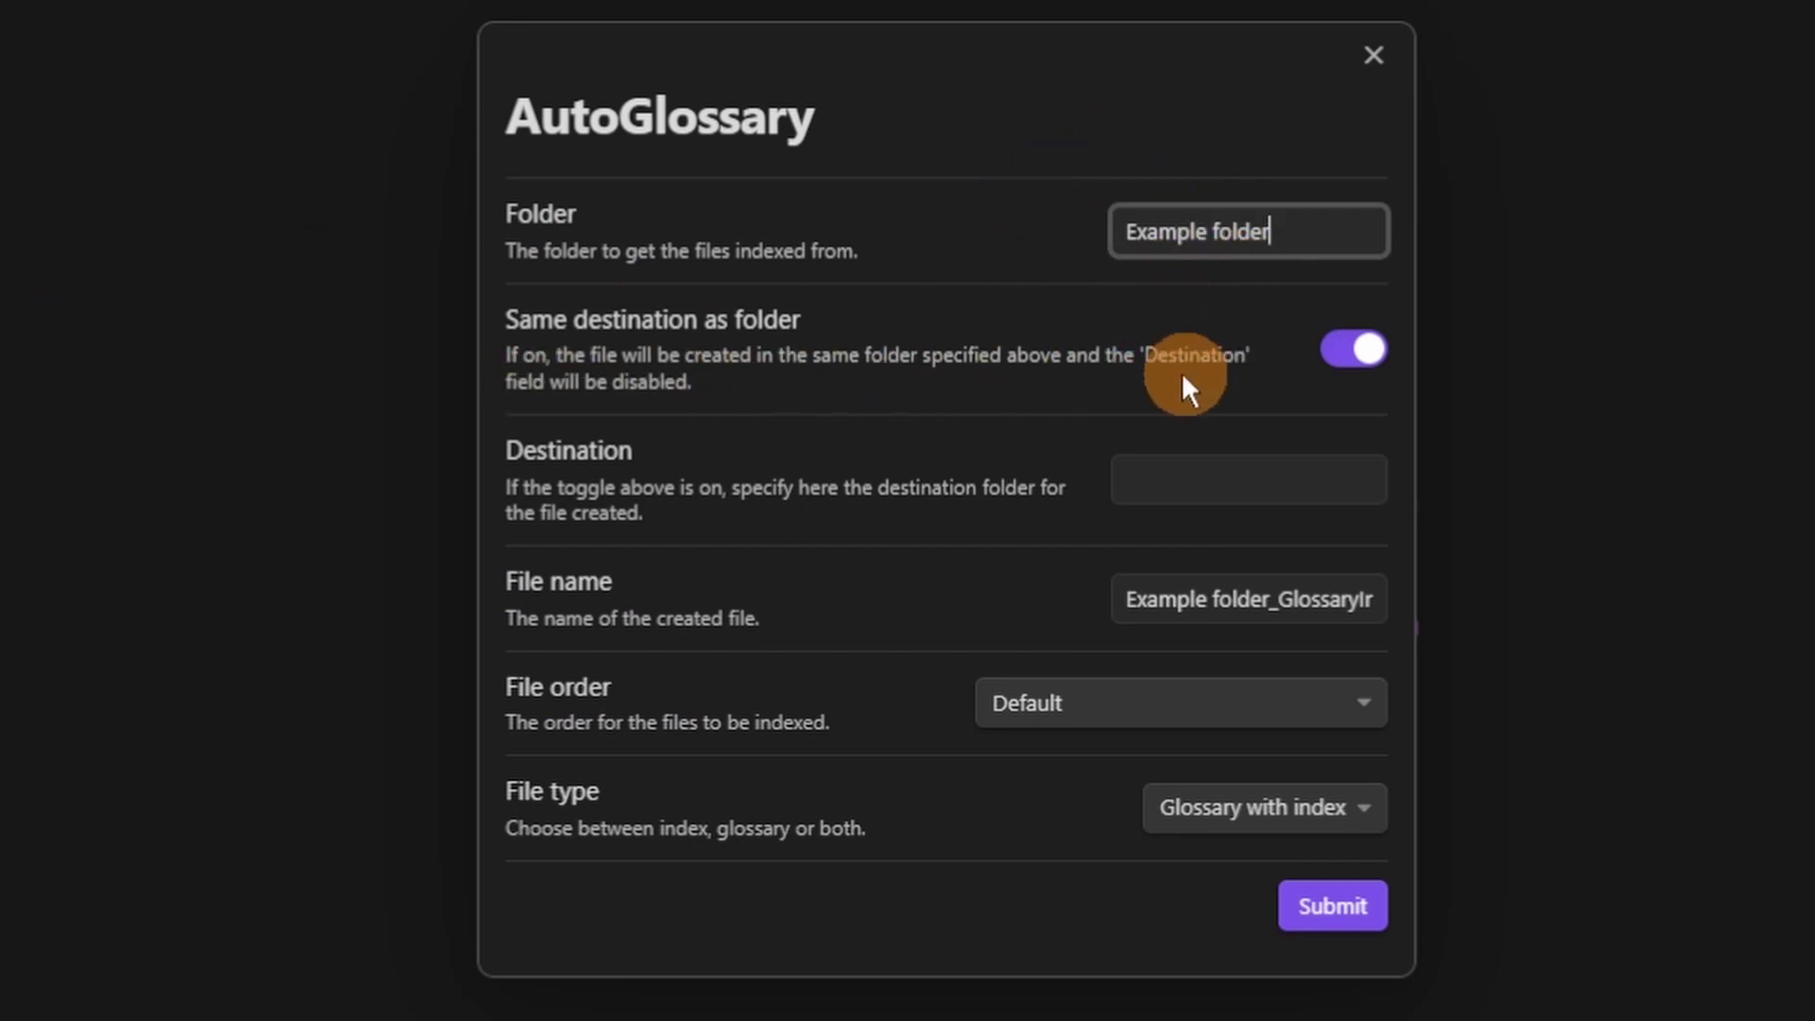
Keep the source folder as destination and name the file Test.
left_click(1187, 475)
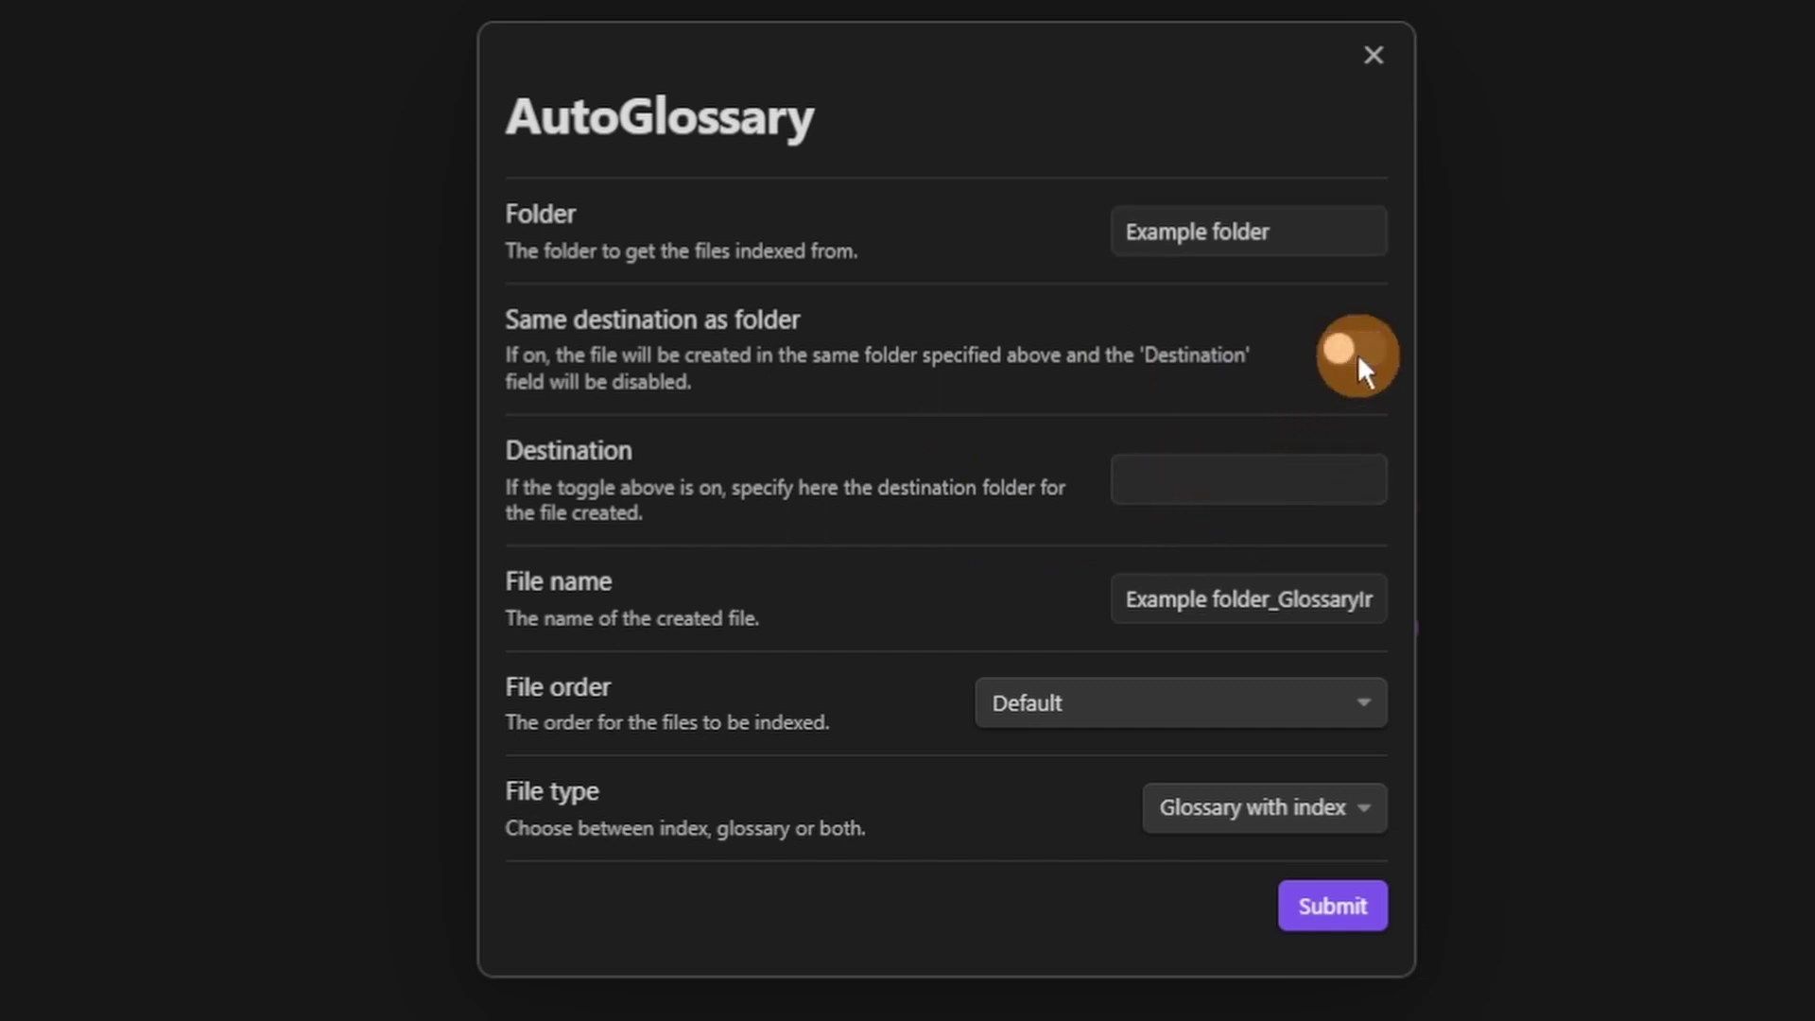
left_click(1206, 479)
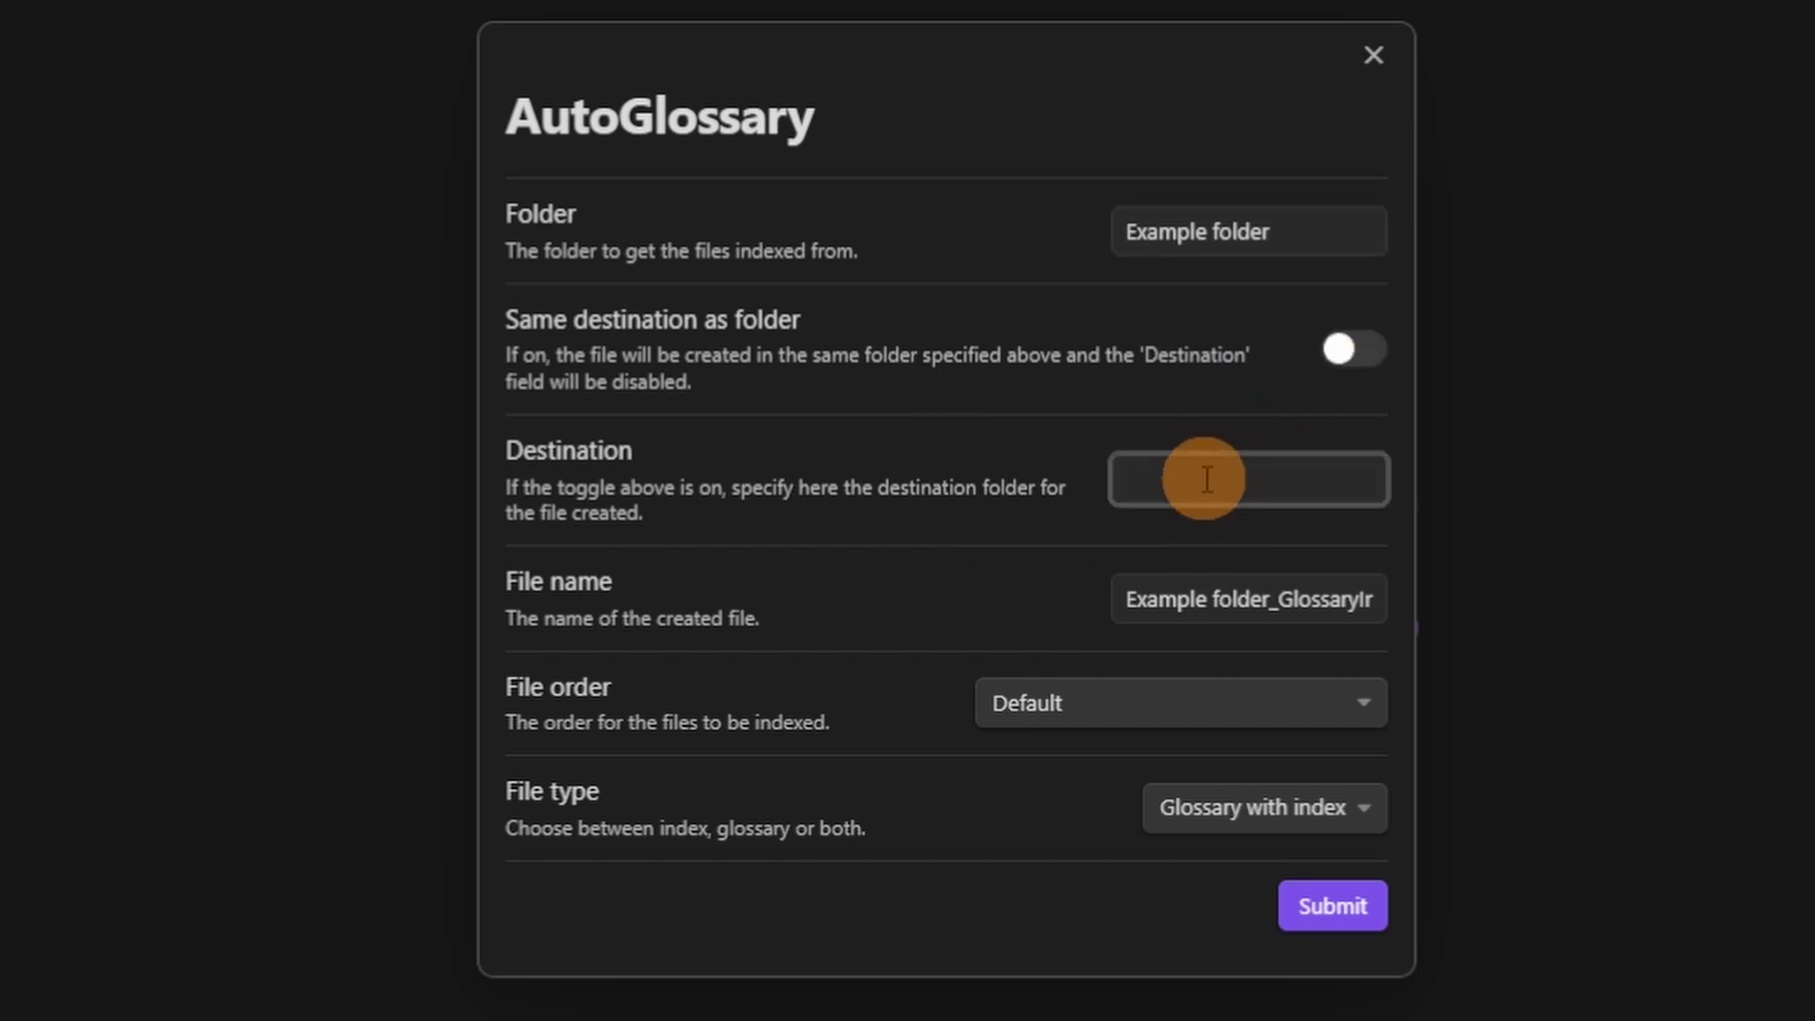
left_click(1354, 355)
triple_click(1256, 599)
type("Test")
left_click(966, 597)
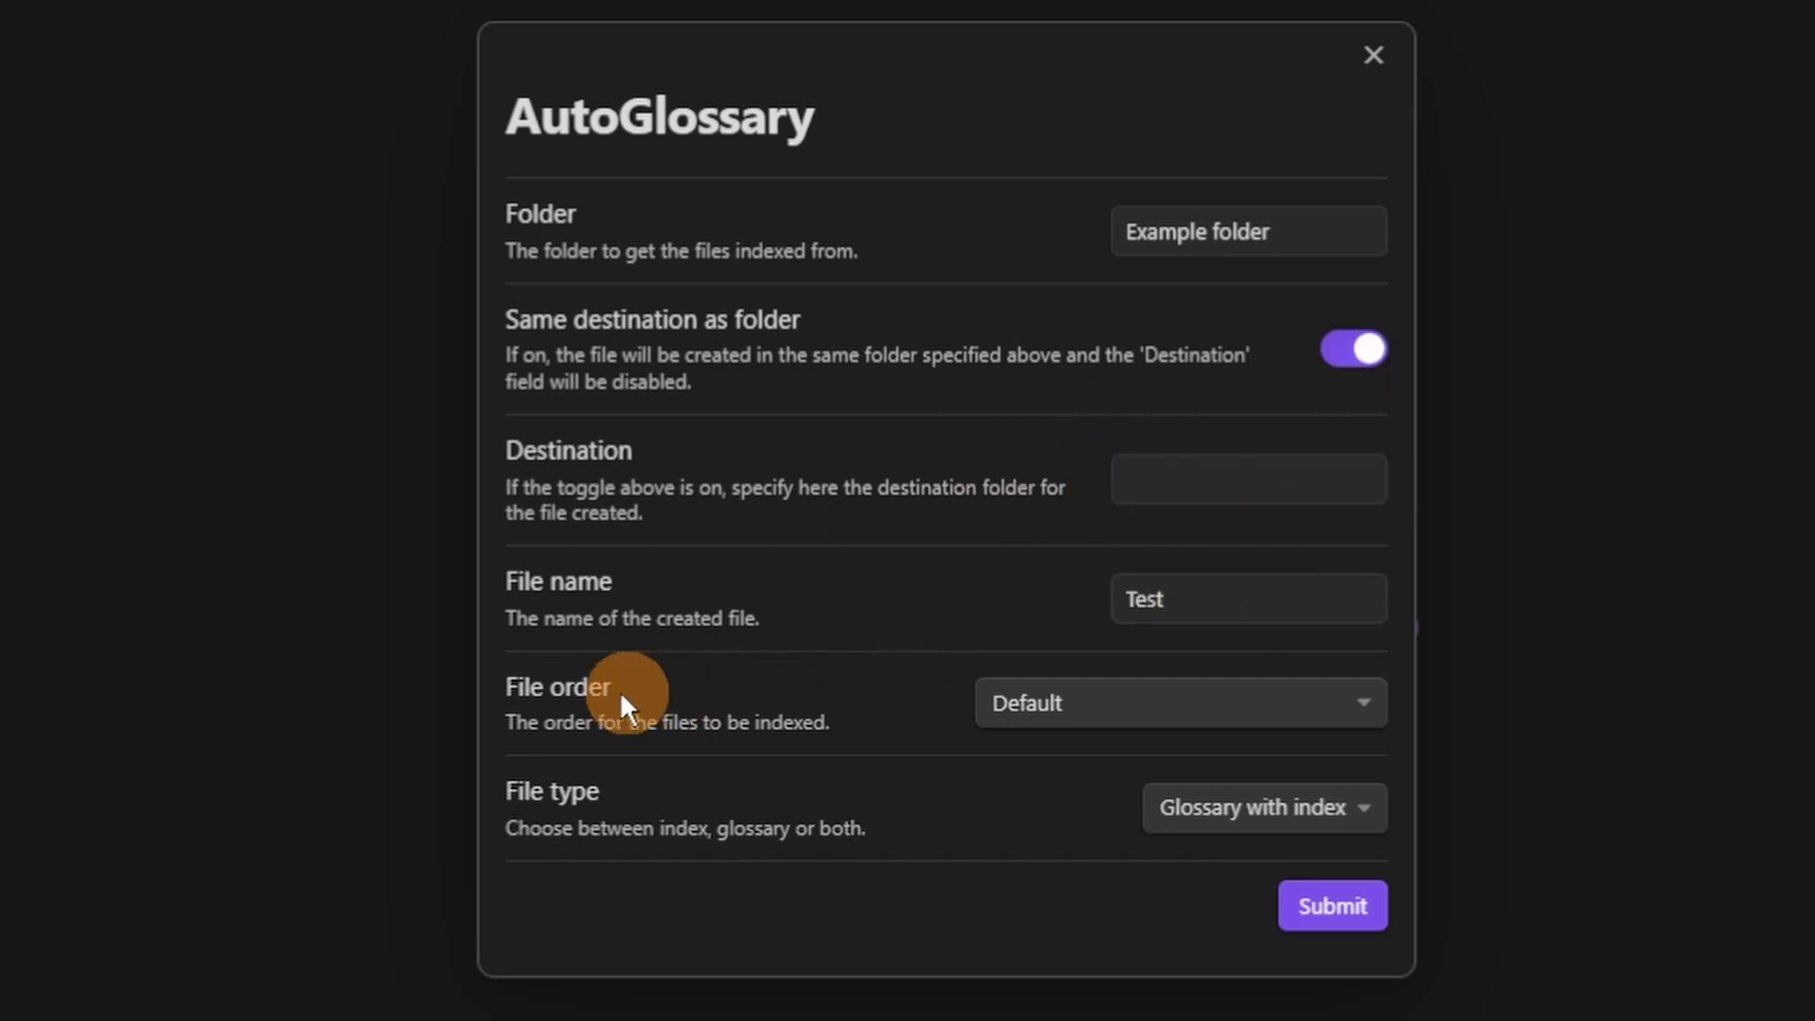
Keep Default file order and Glossary with index type, then submit.
left_click(1174, 705)
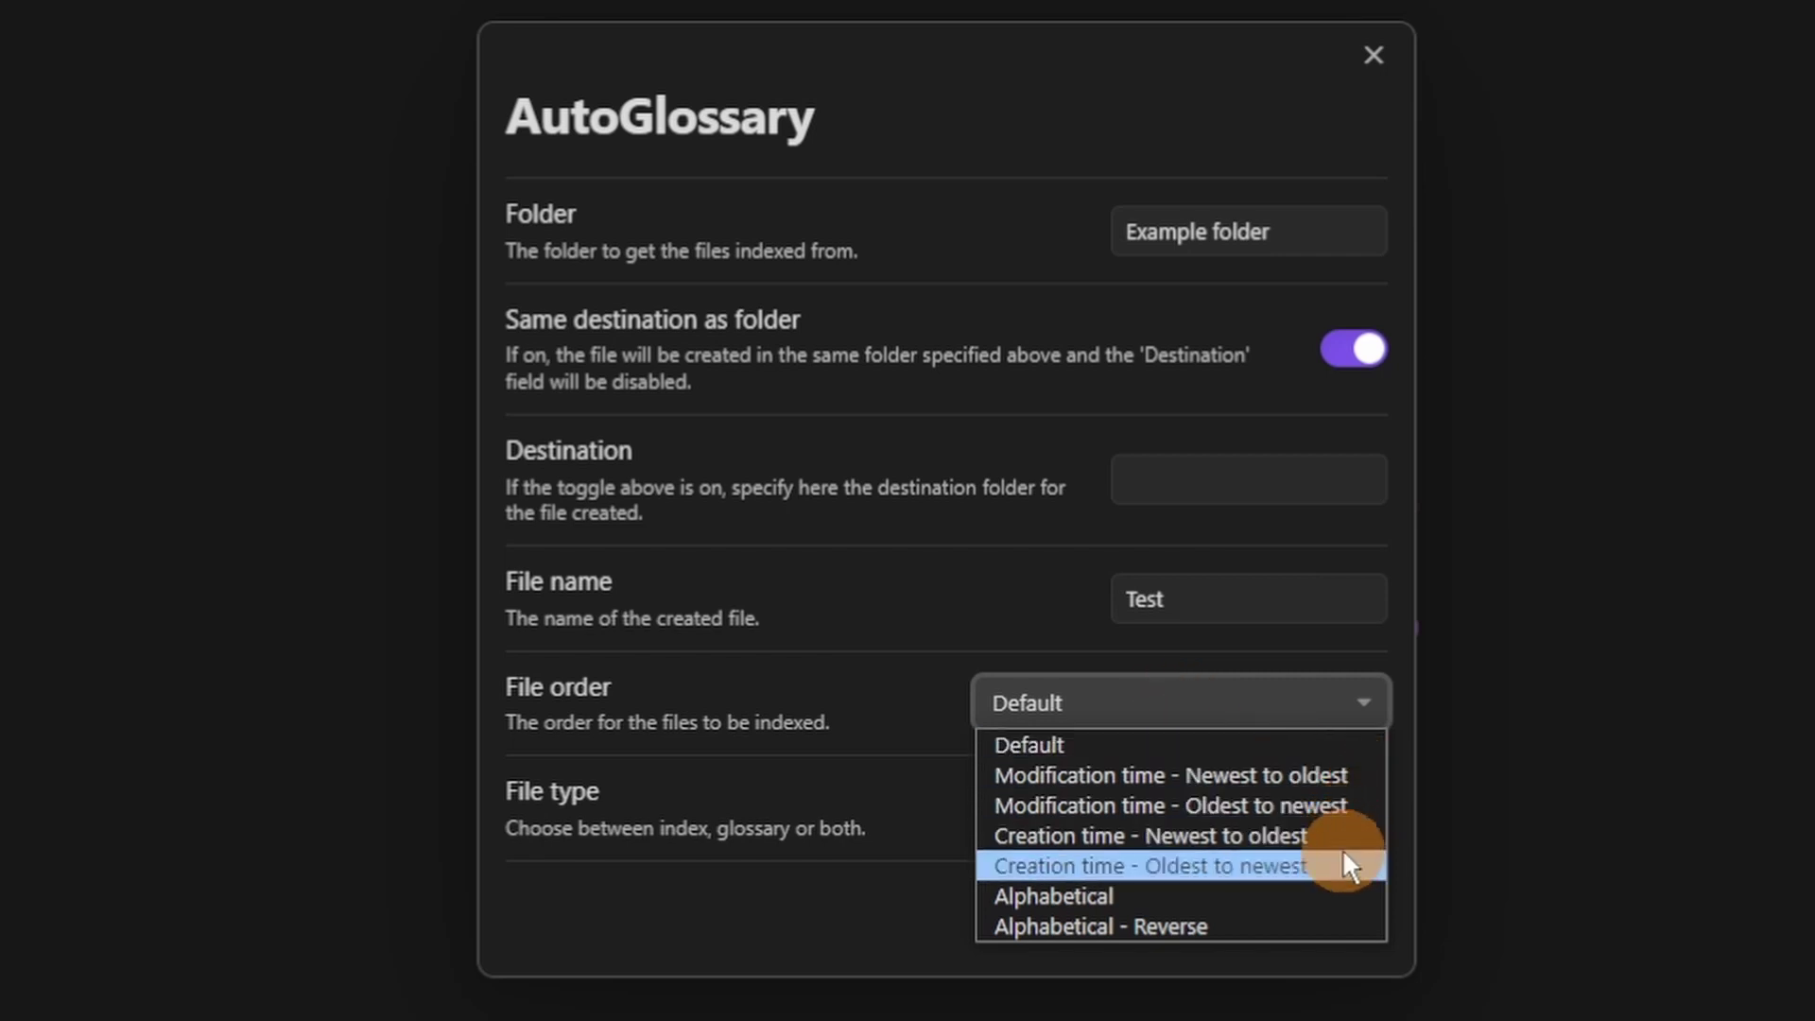
left_click(1148, 753)
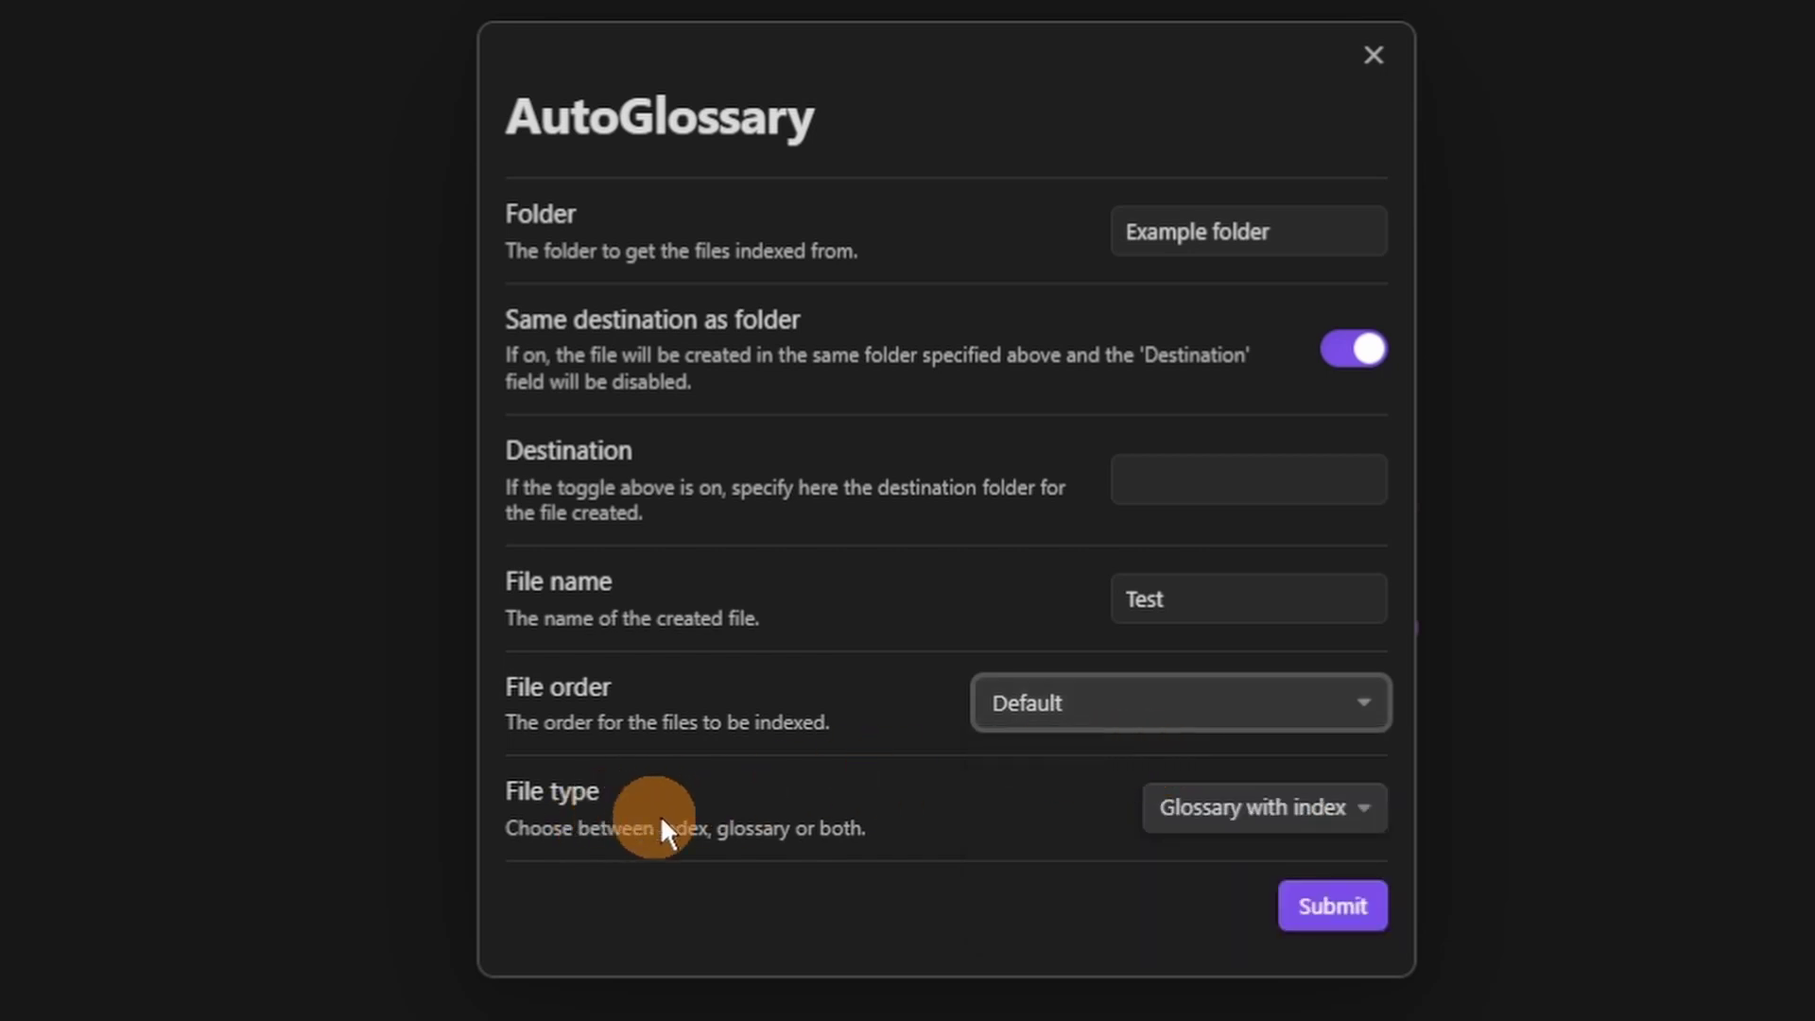
left_click(1352, 810)
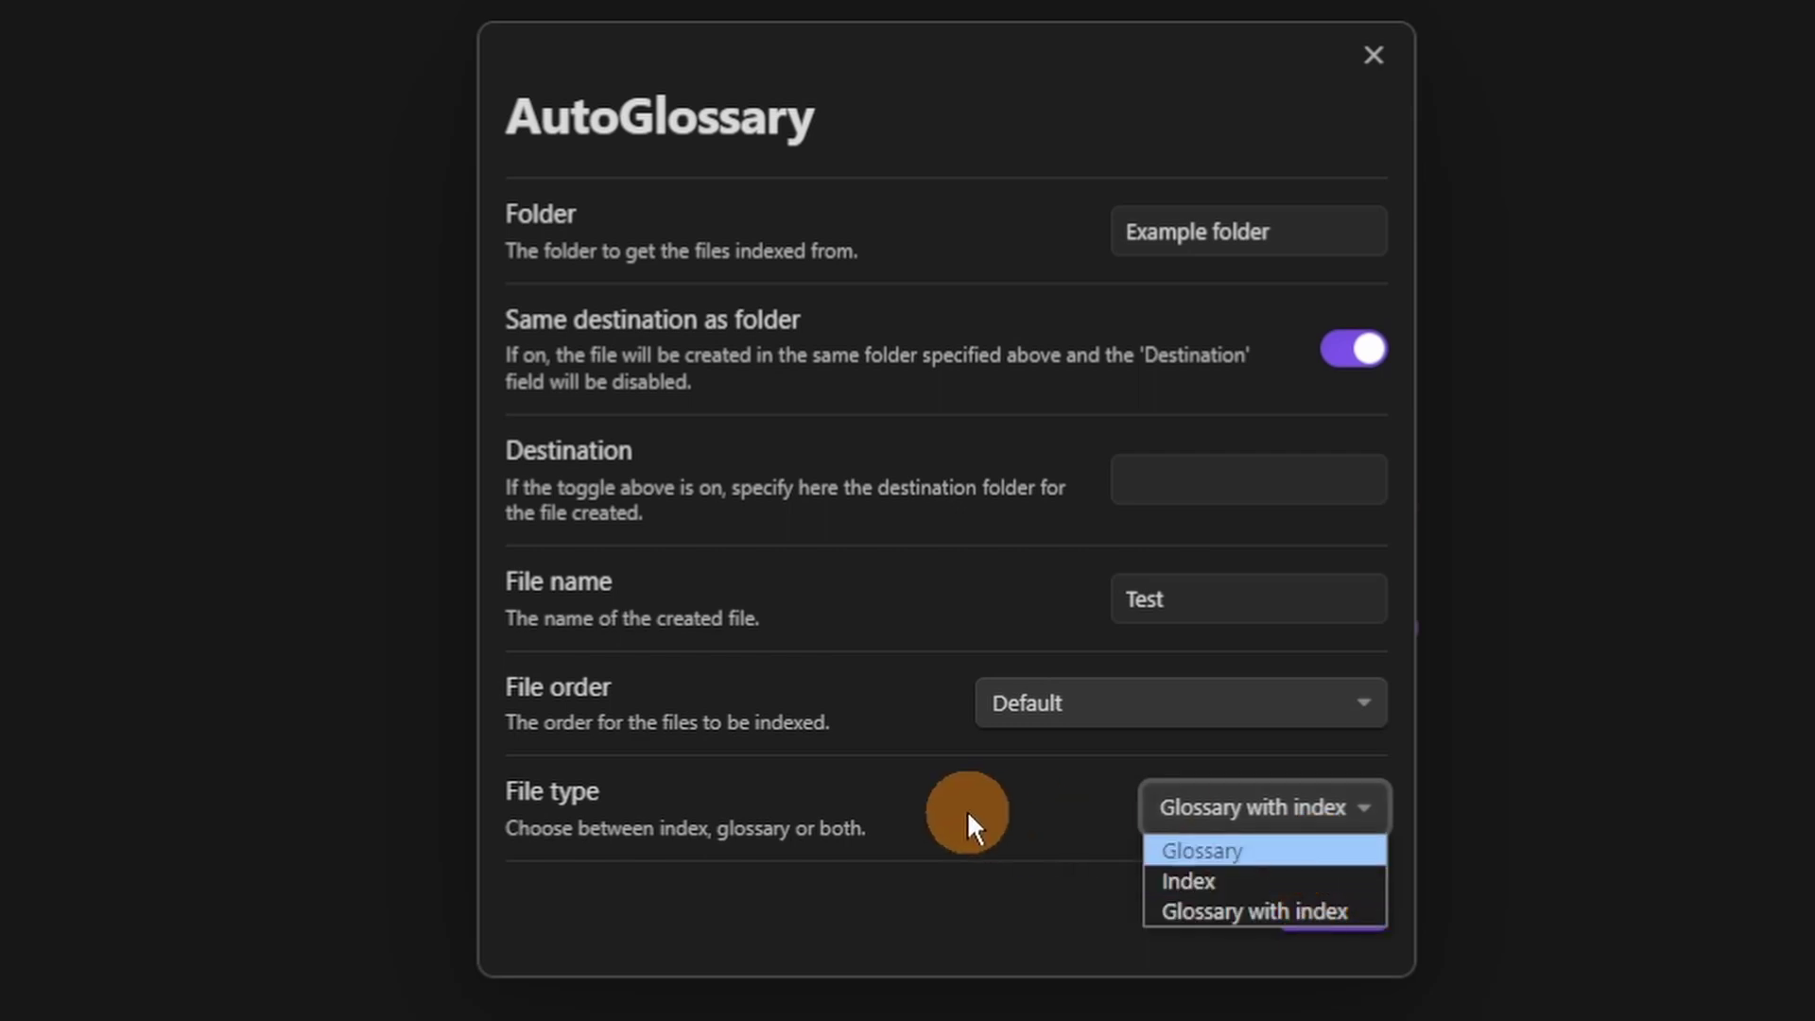
left_click(1187, 905)
left_click(1308, 911)
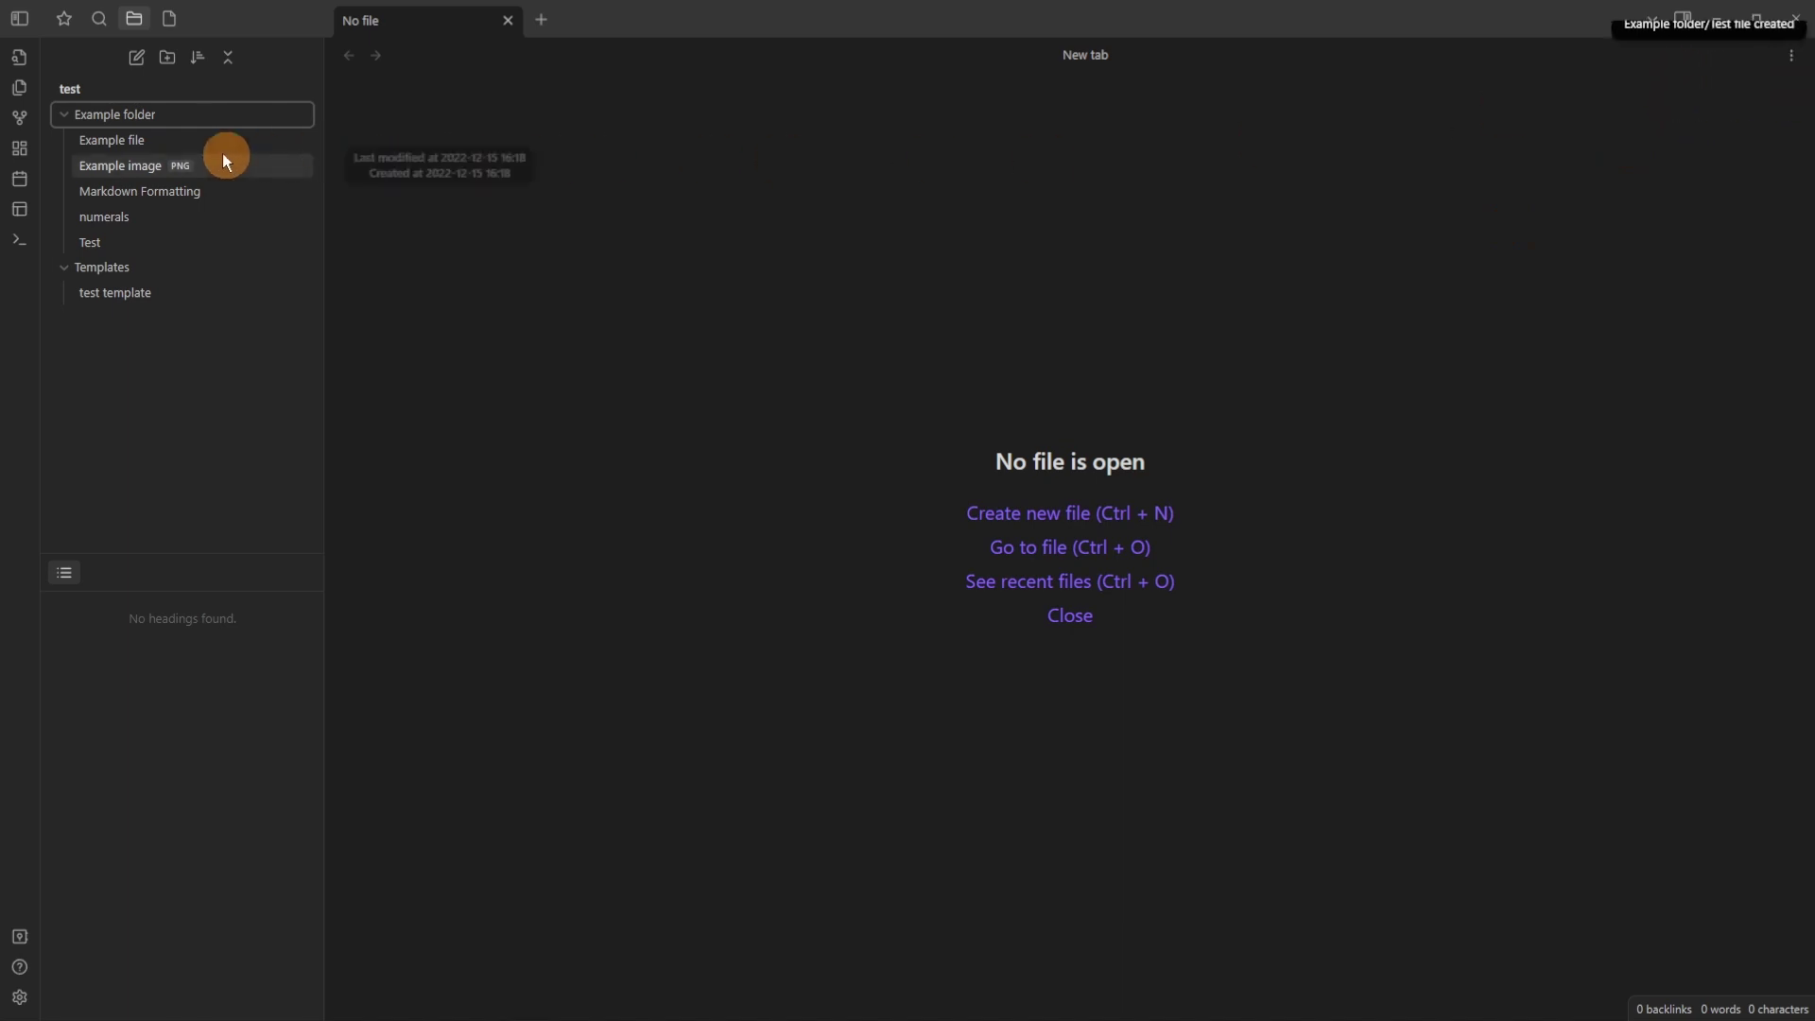
Open the Test note and reveal the markdown of the Index heading and its three links.
left_click(184, 252)
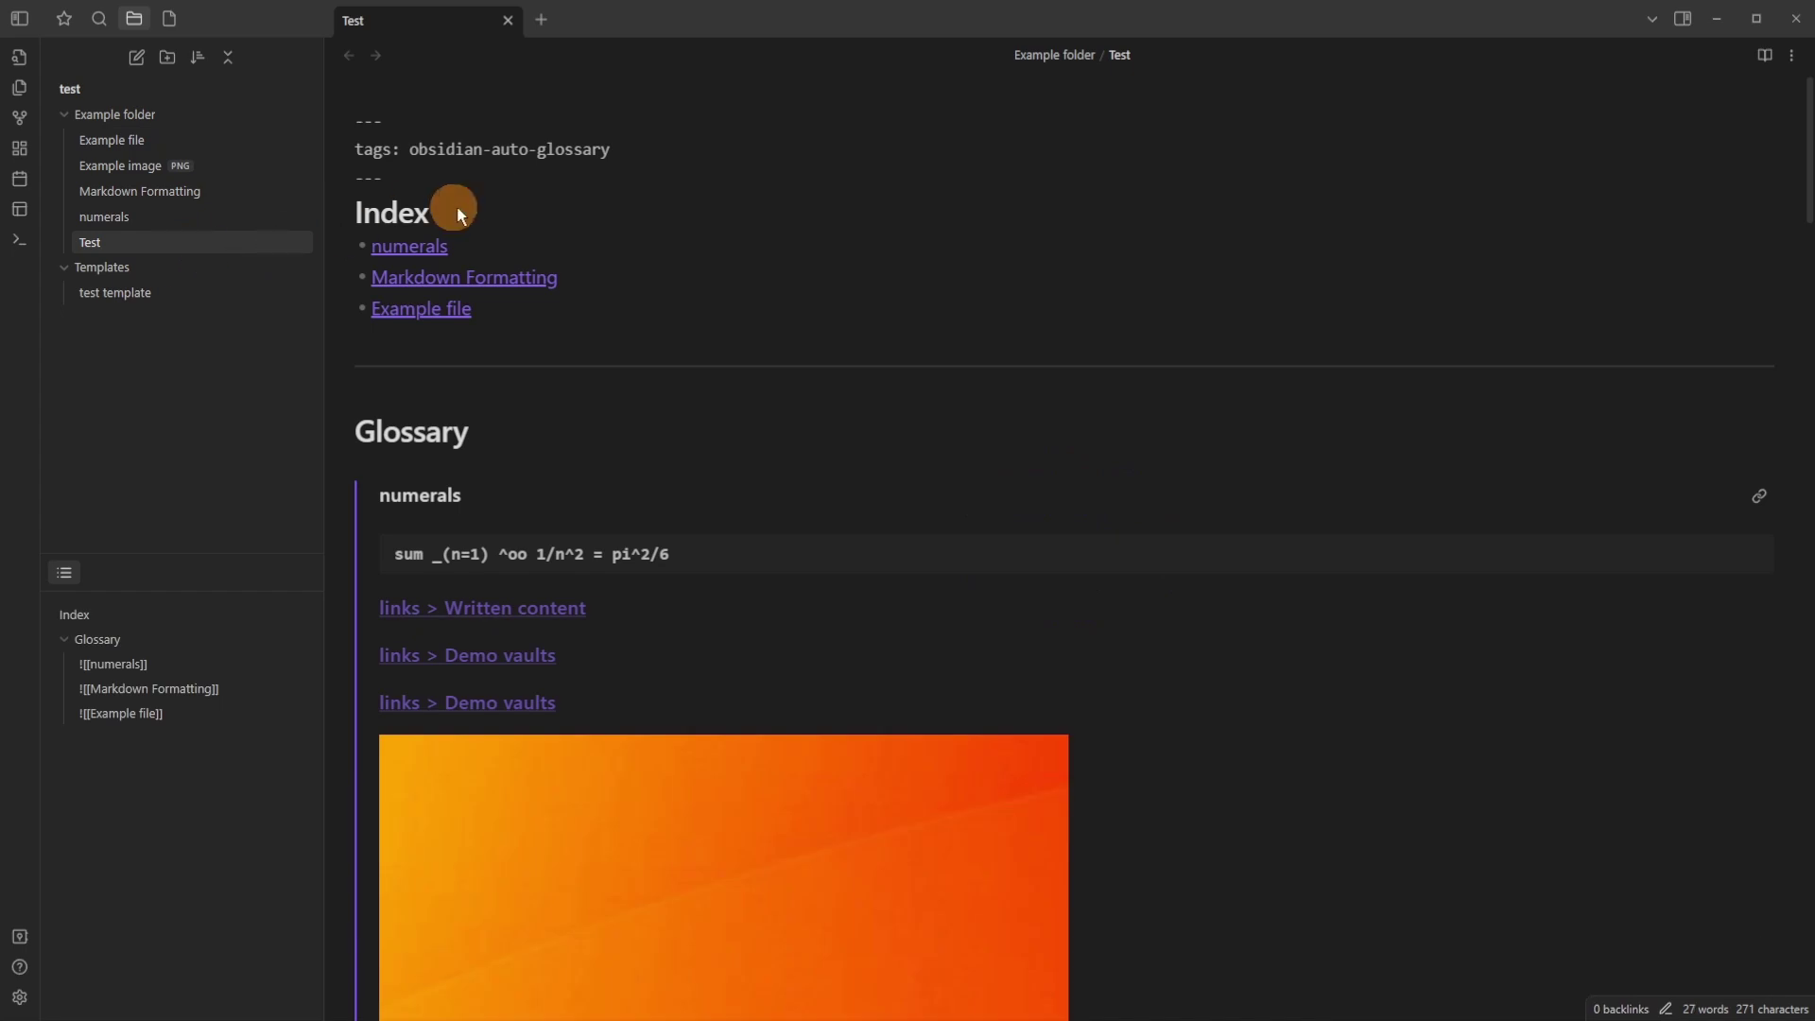
left_click(488, 210)
left_click(661, 247)
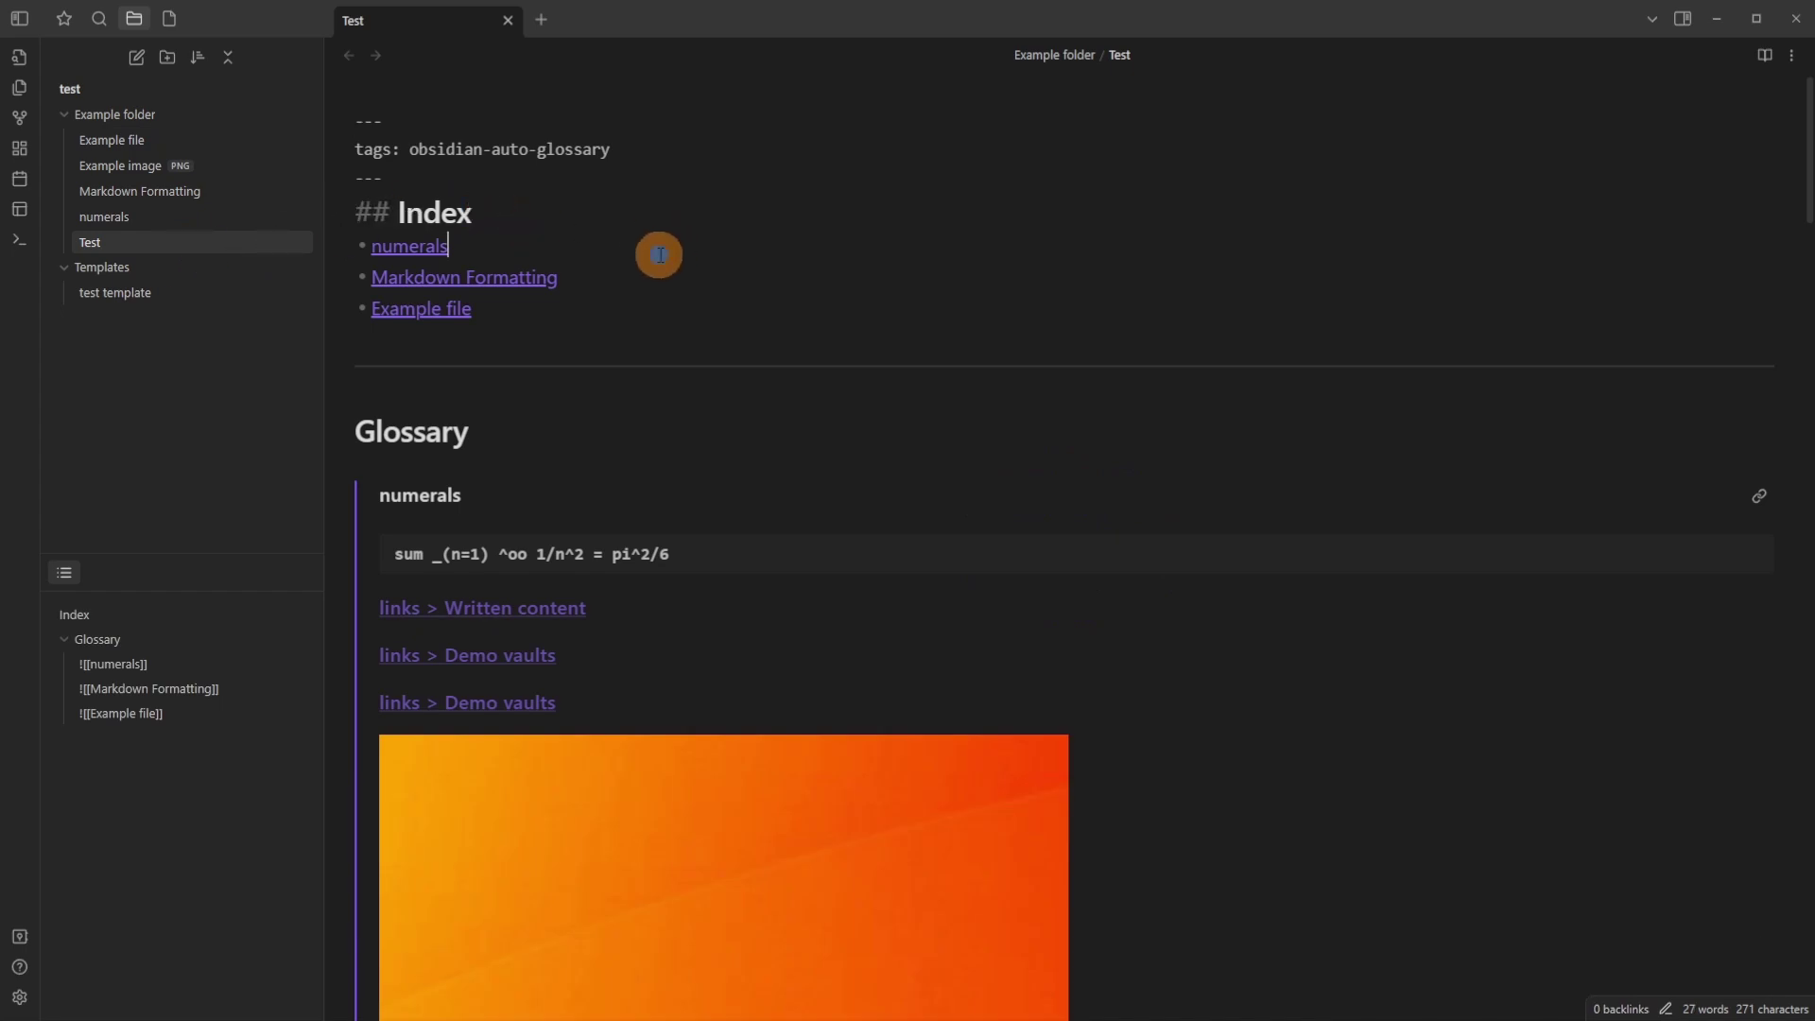
left_click(652, 281)
left_click(643, 312)
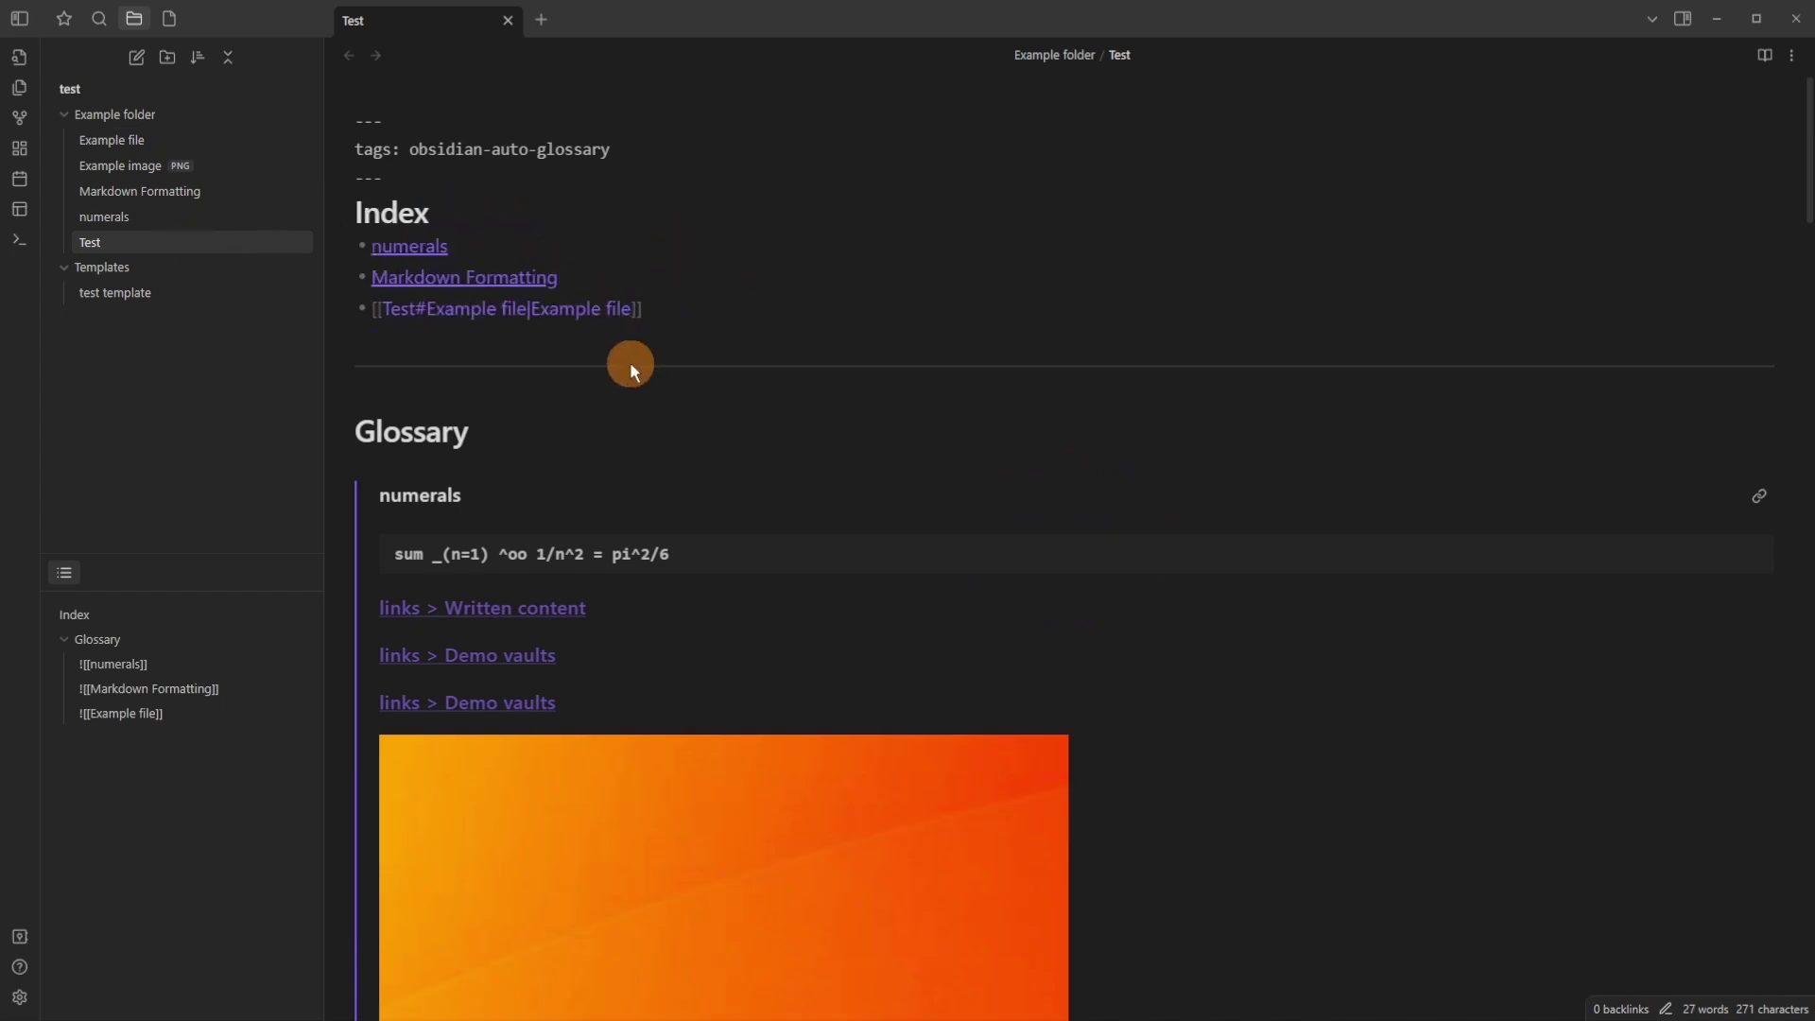
left_click(538, 349)
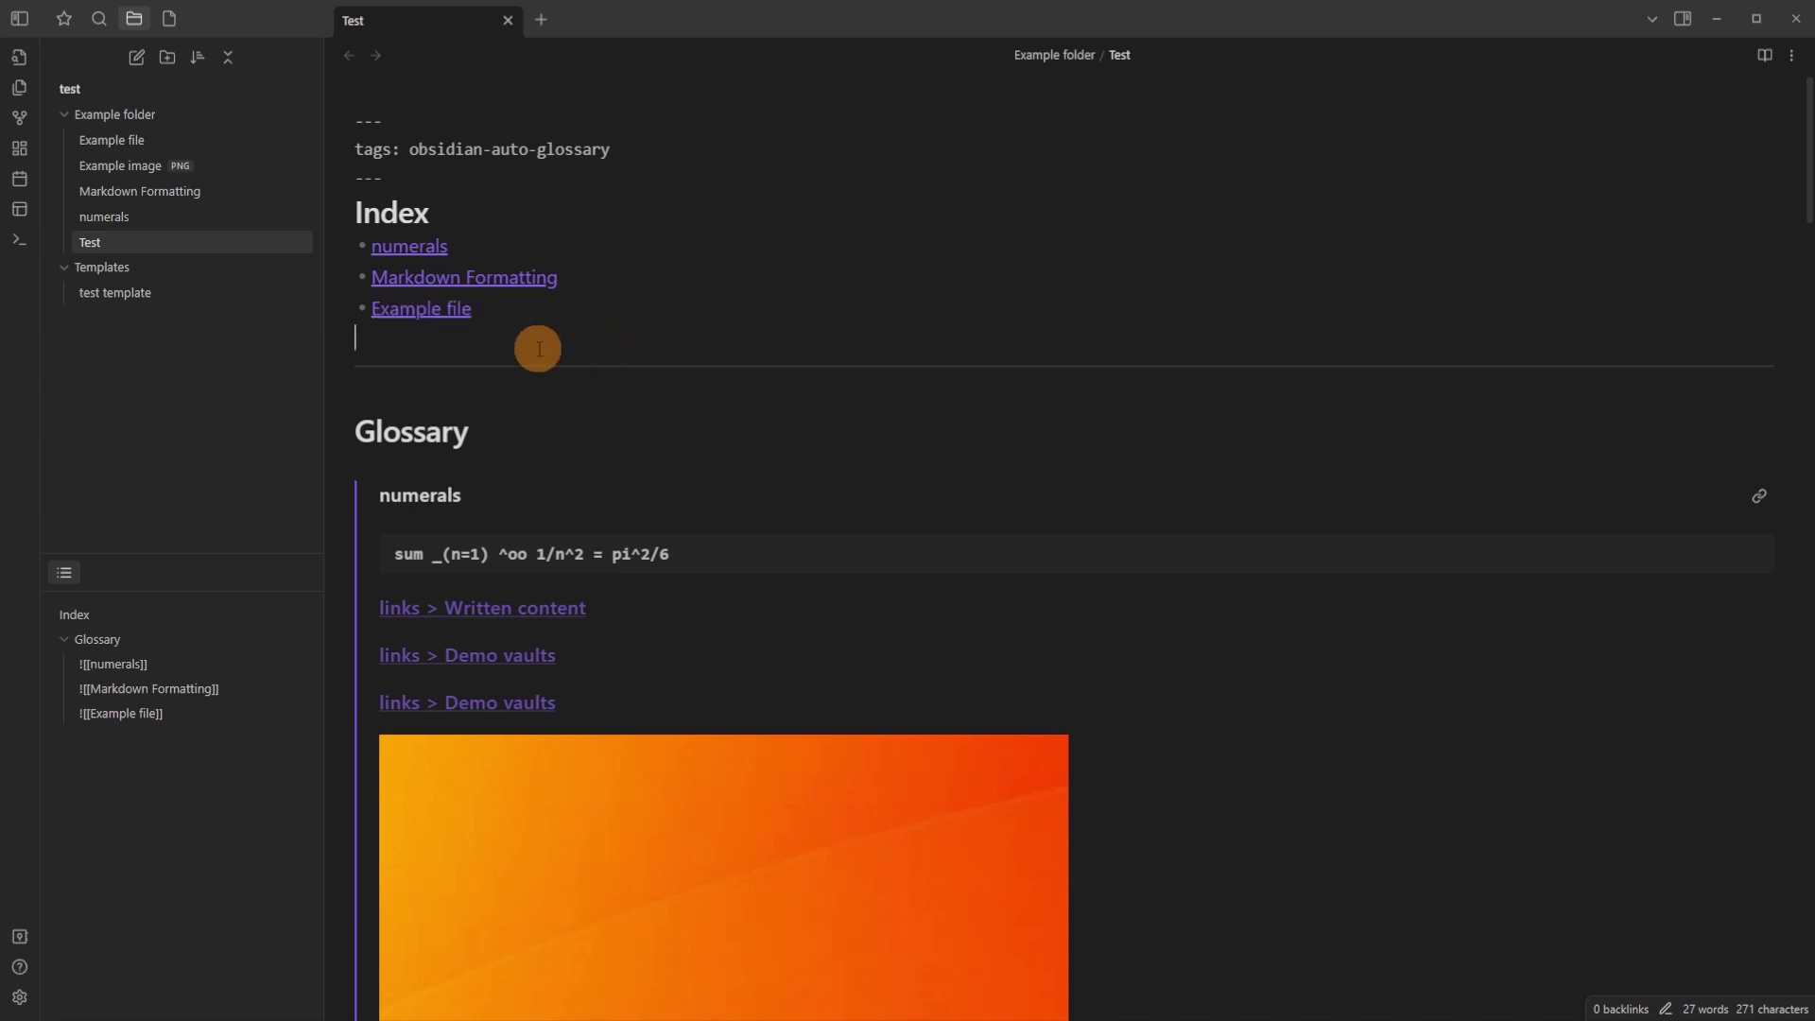
Scroll down the Test note to view its Glossary section.
mouse_move(196, 142)
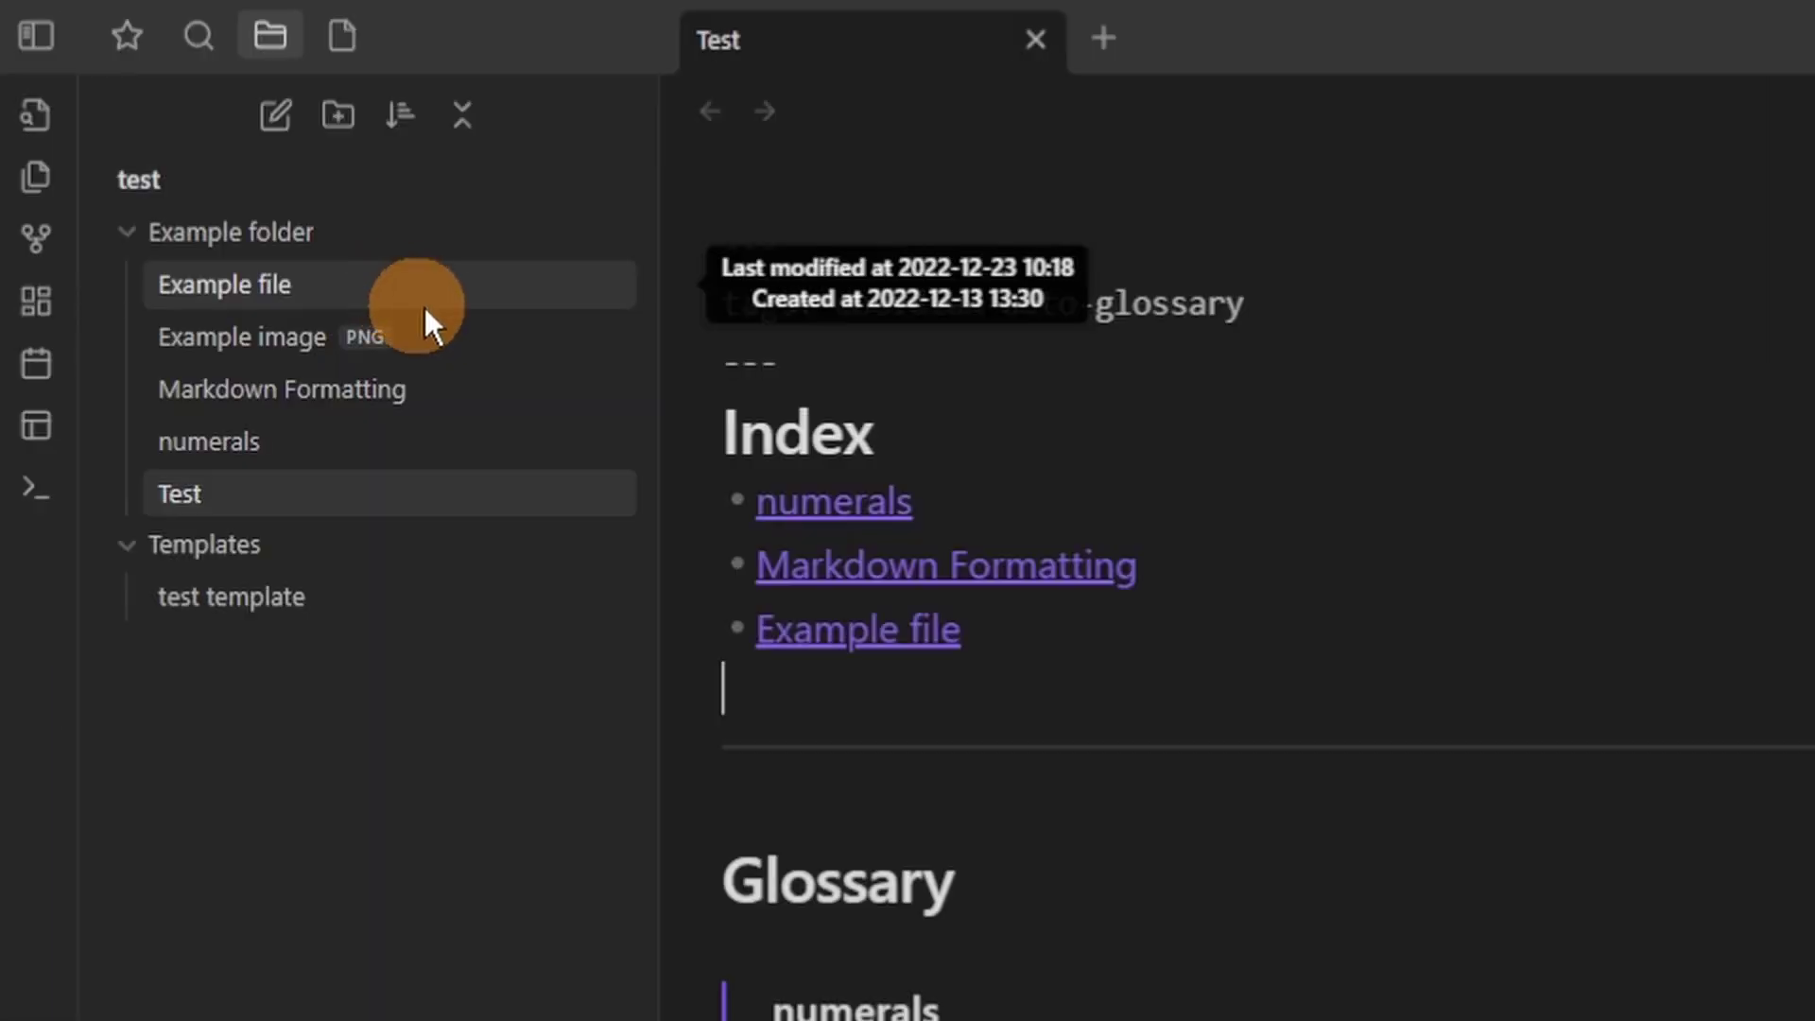
mouse_move(473, 390)
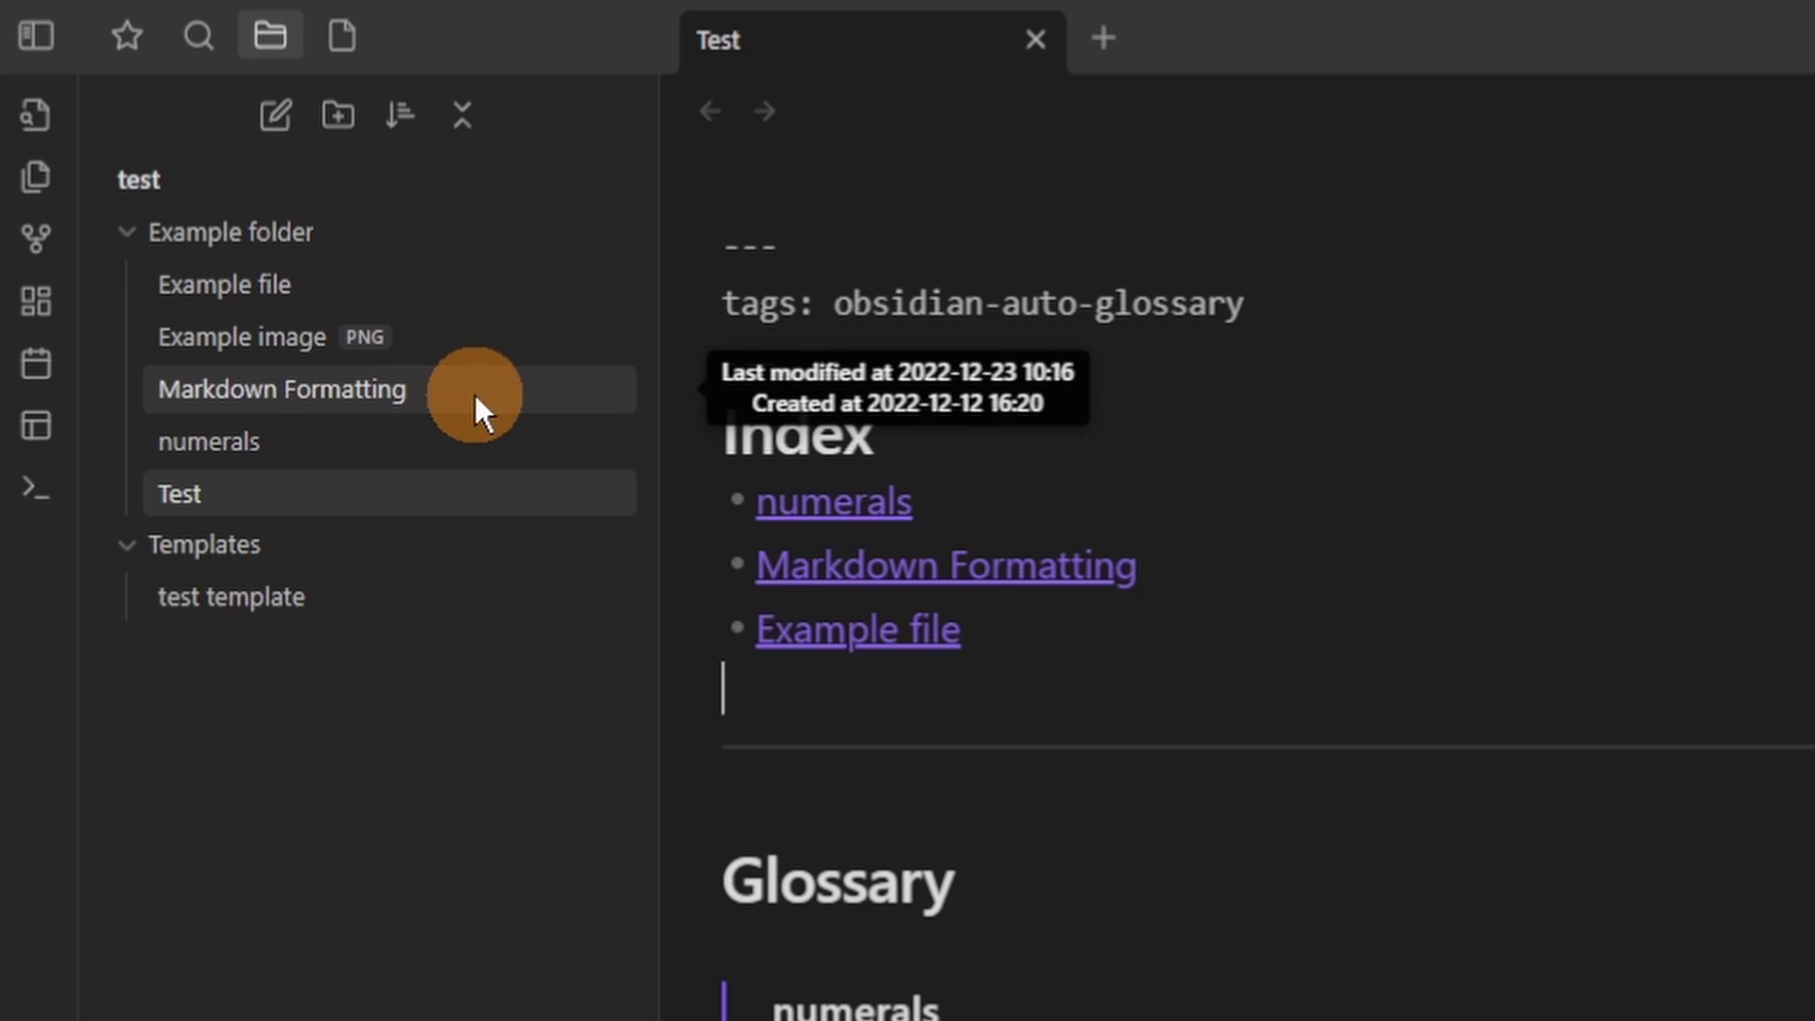
mouse_move(450, 435)
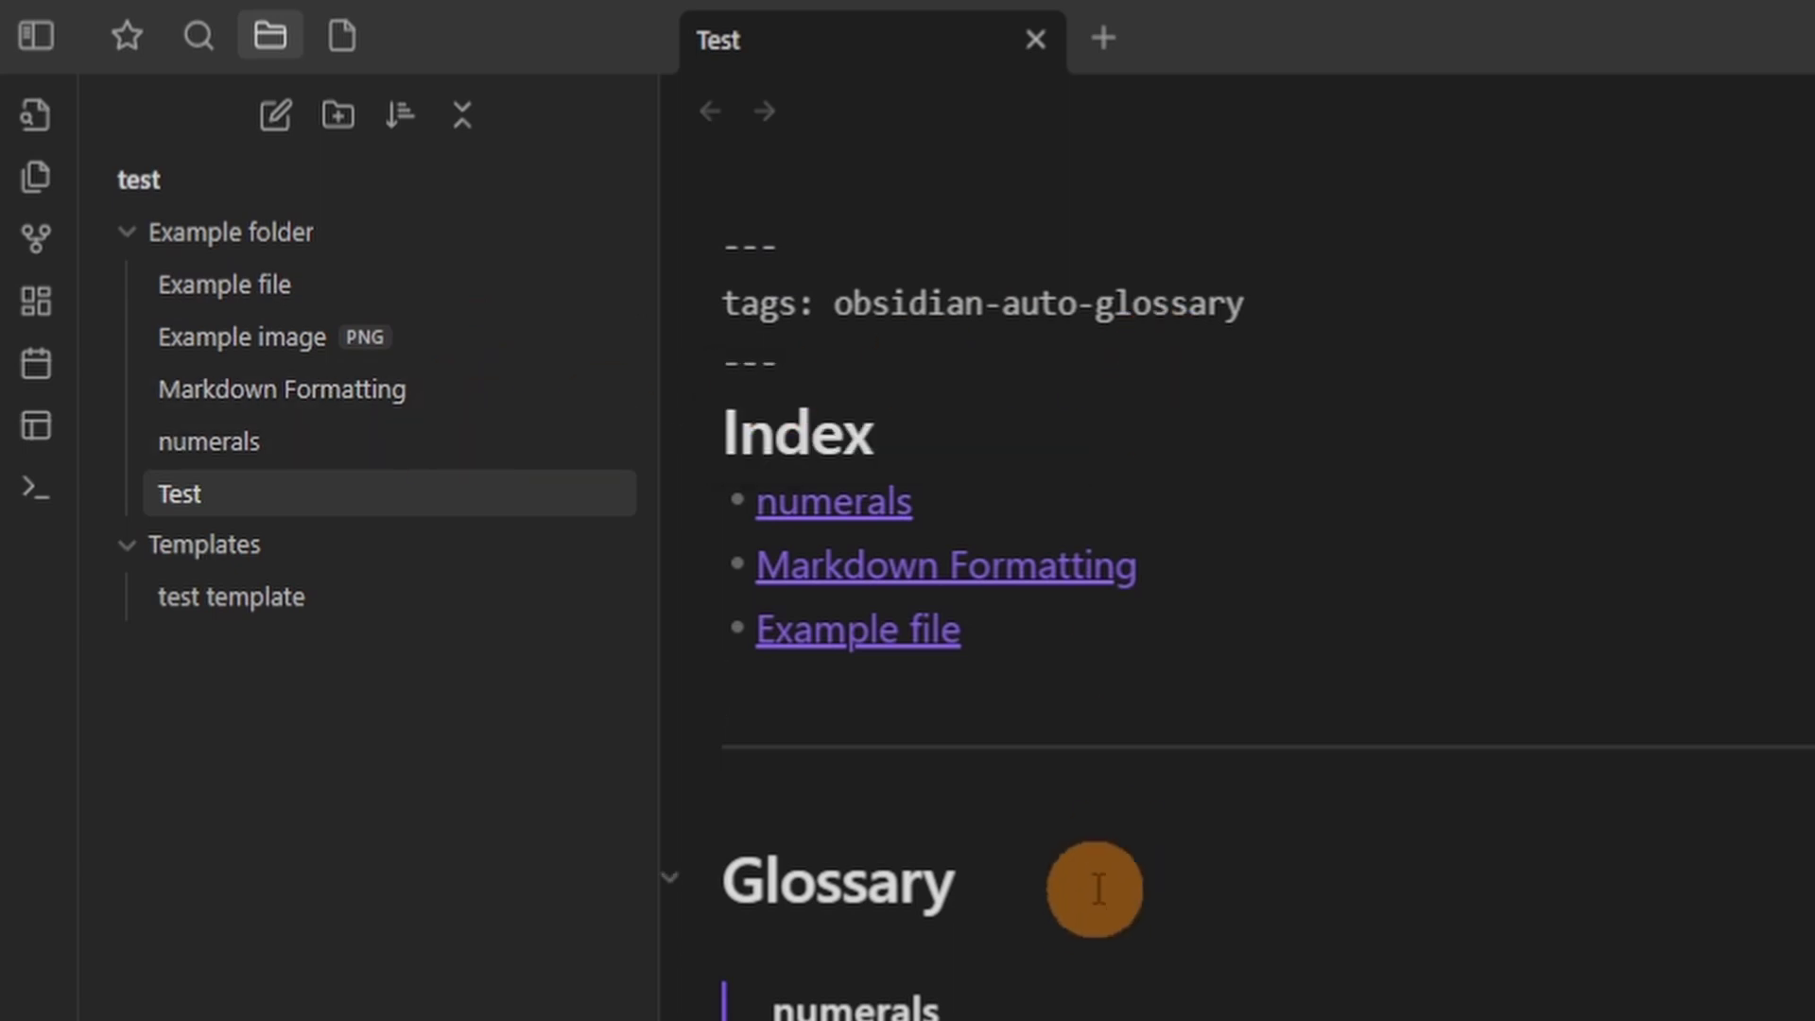
scroll(1094, 883, "down", 4)
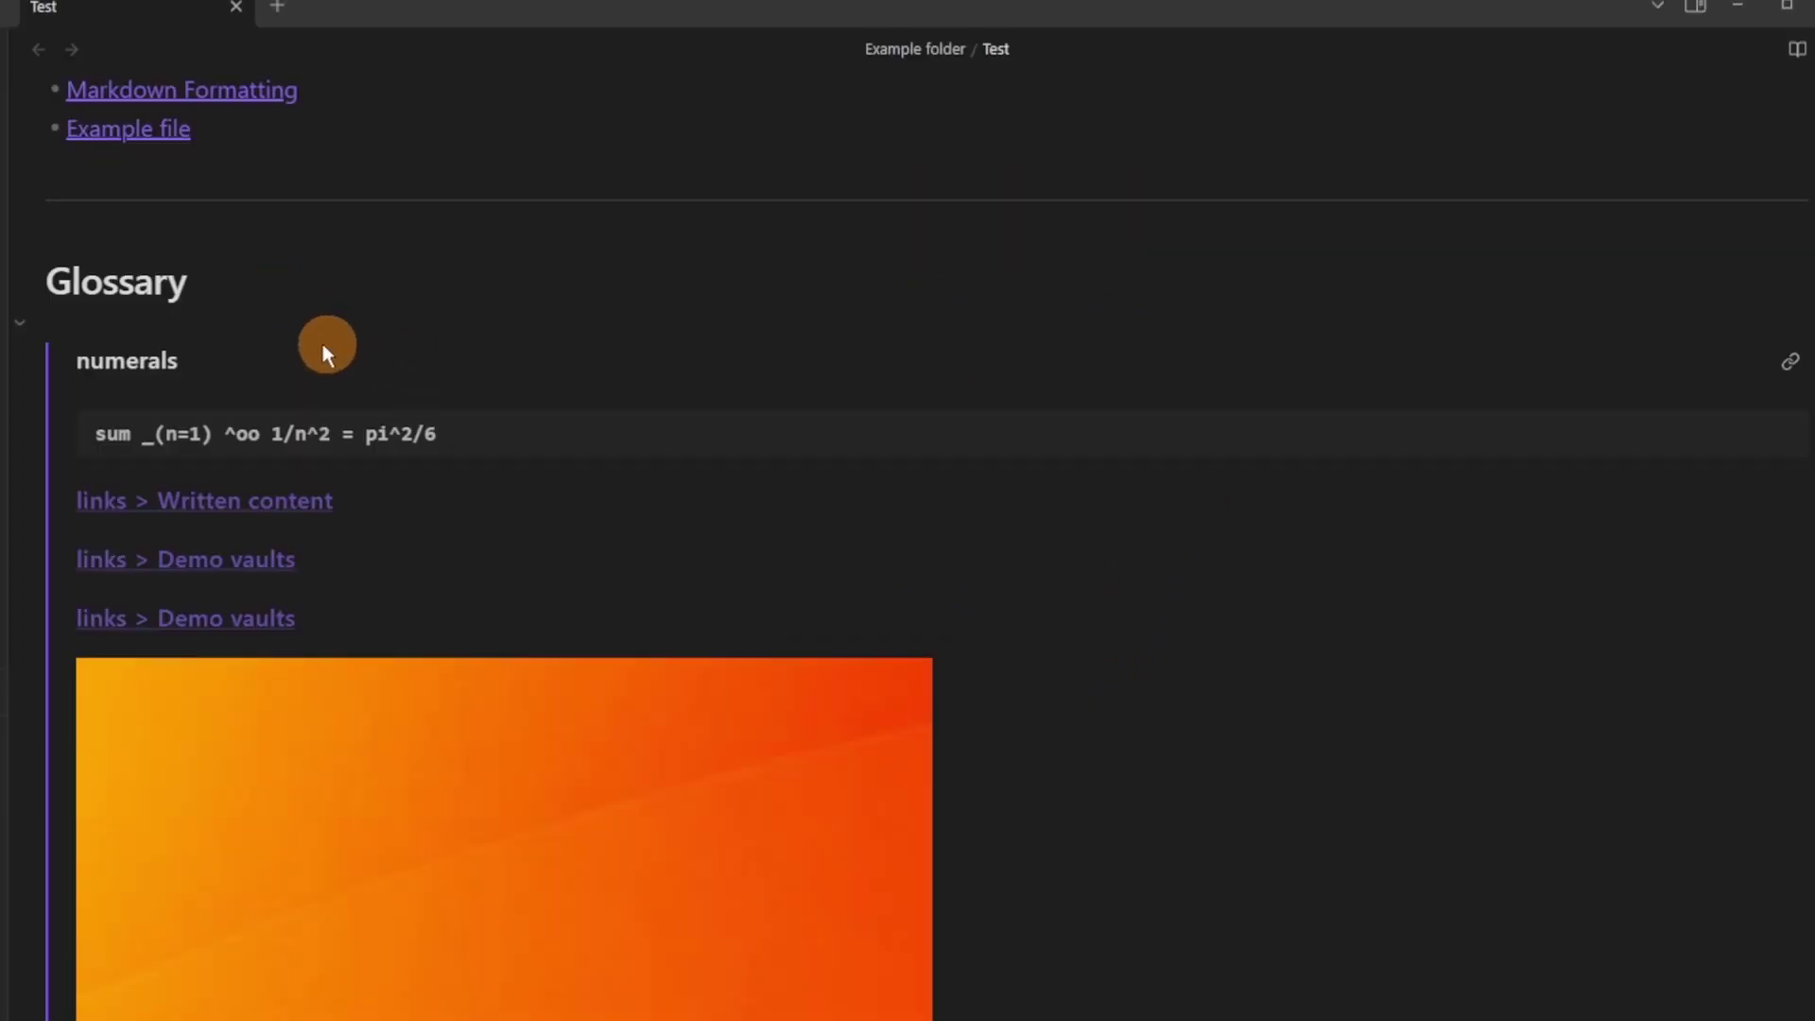
left_click(271, 323)
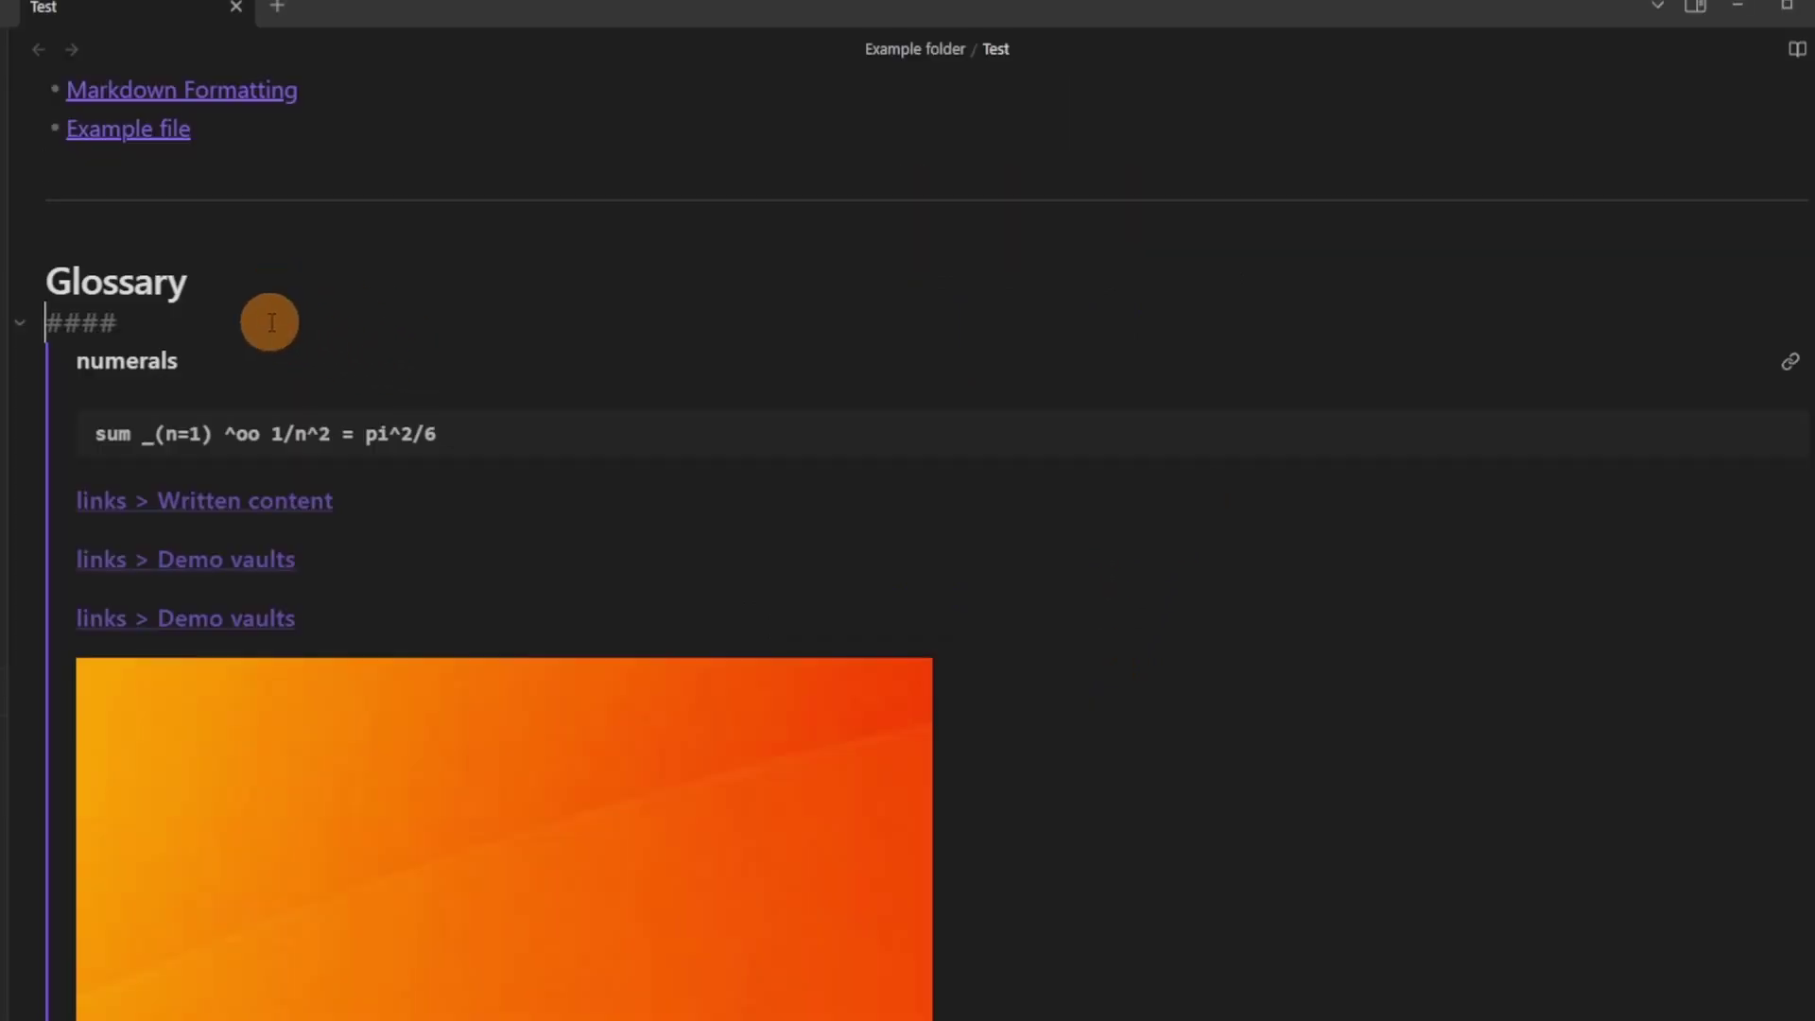
type("![[numerals]]")
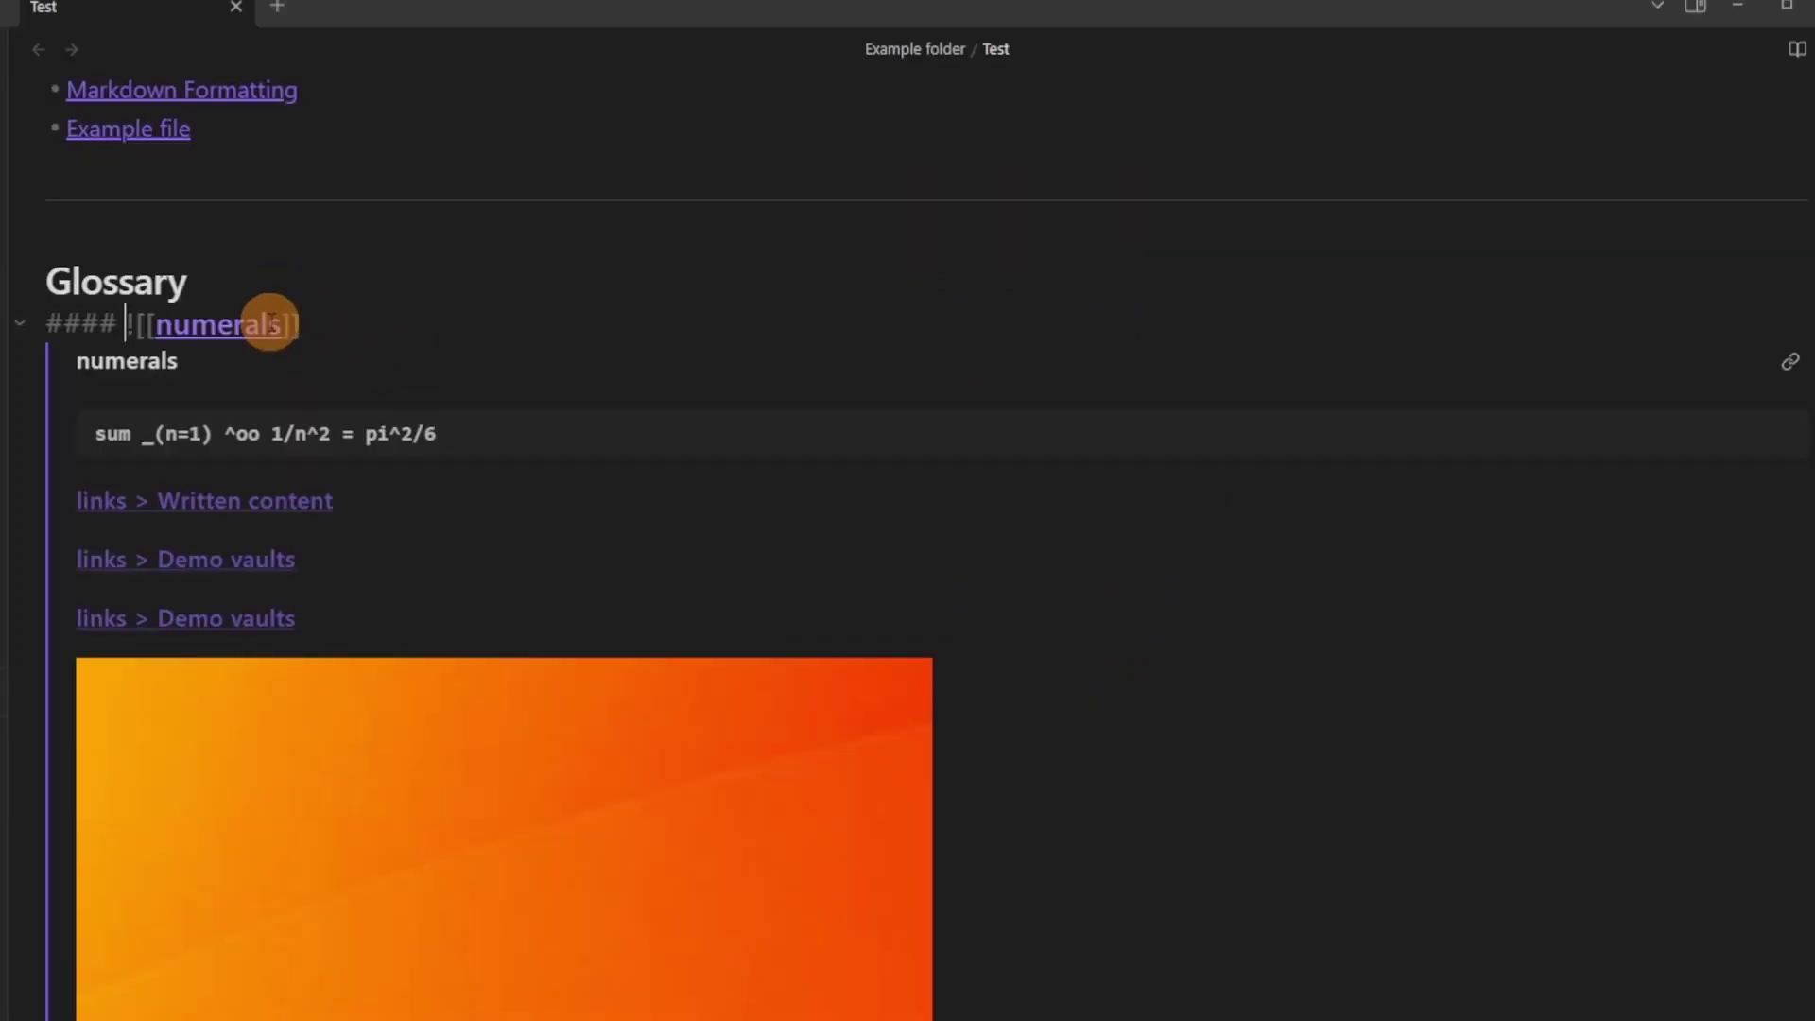
left_click(353, 277)
scroll(356, 282, "down", 6)
scroll(355, 278, "down", 2)
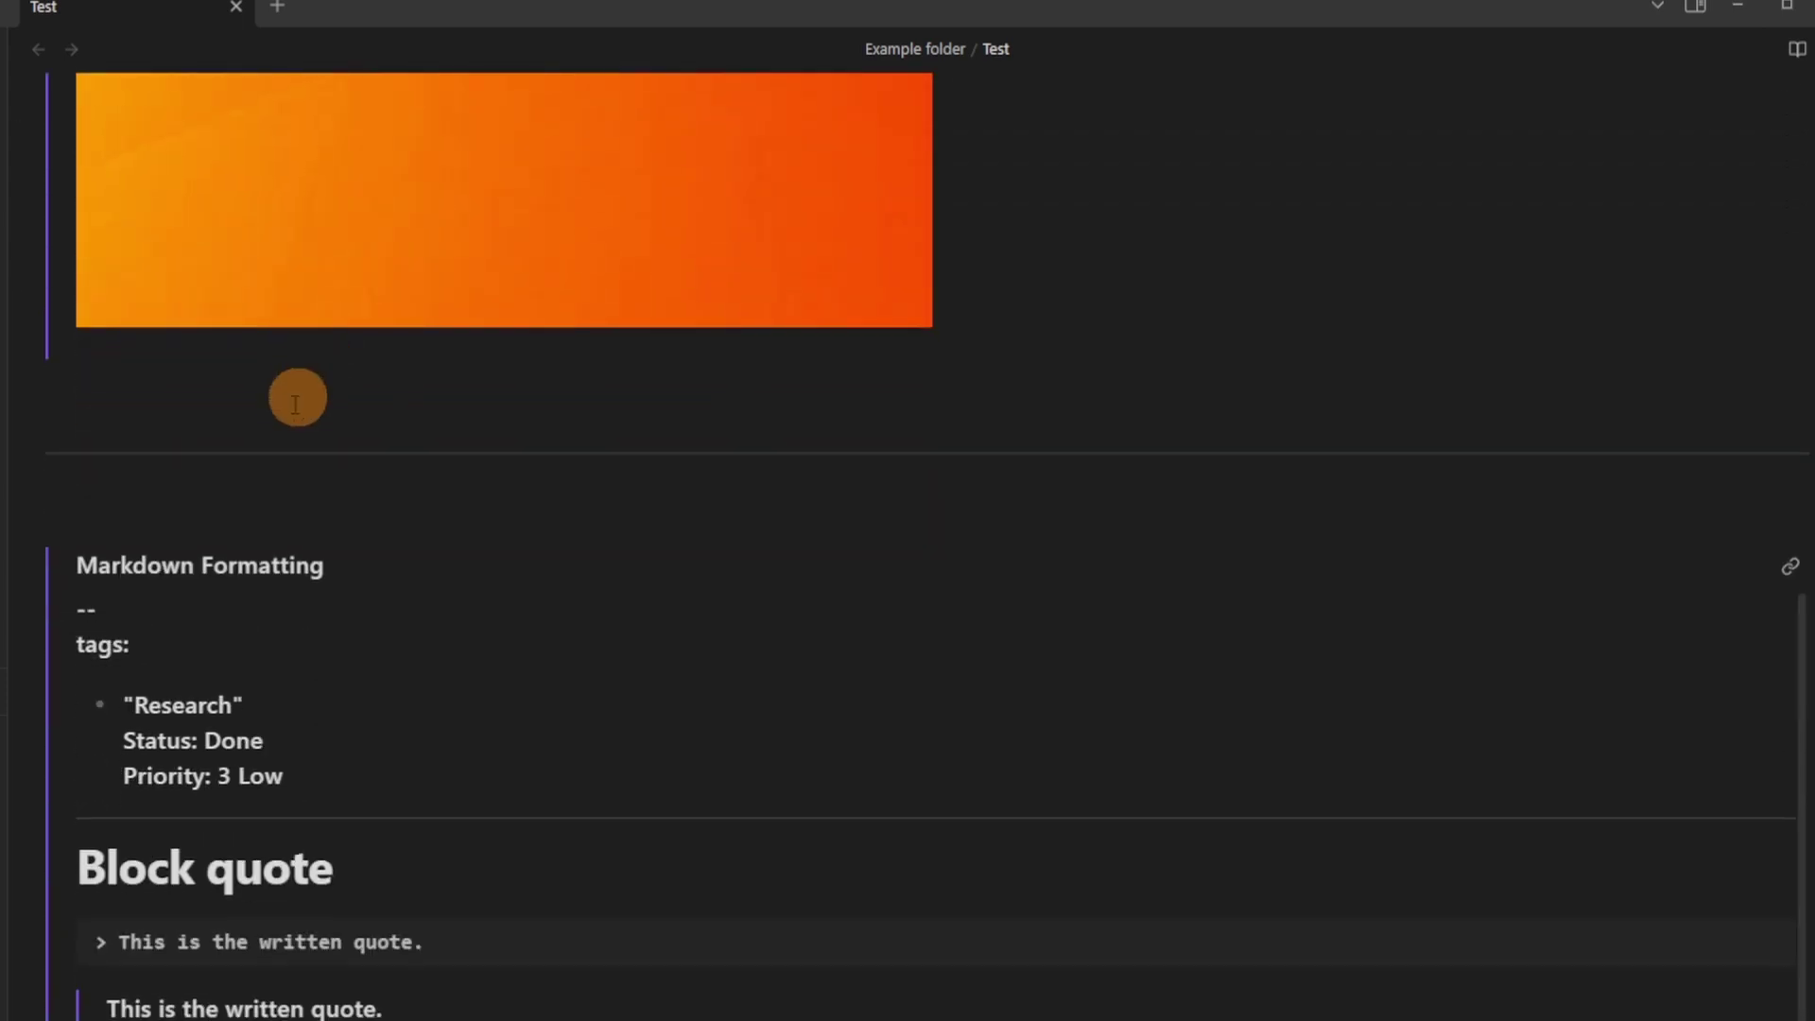
left_click(238, 501)
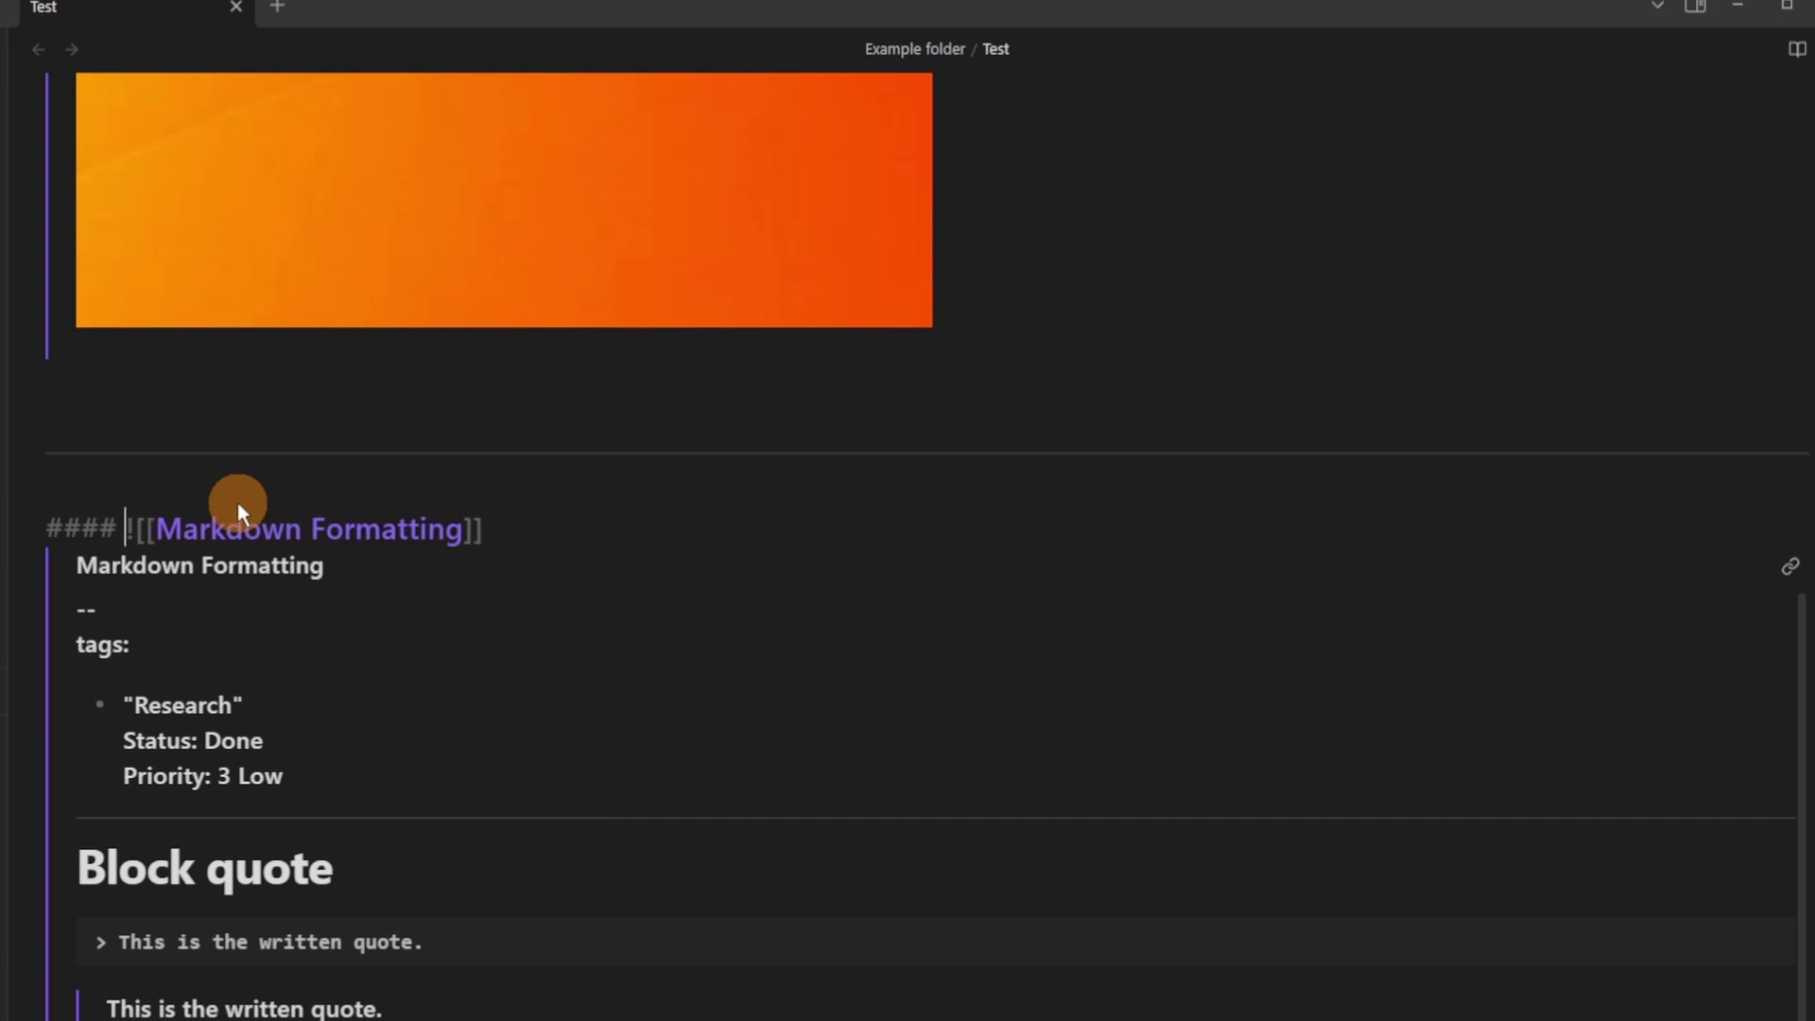
left_click(597, 473)
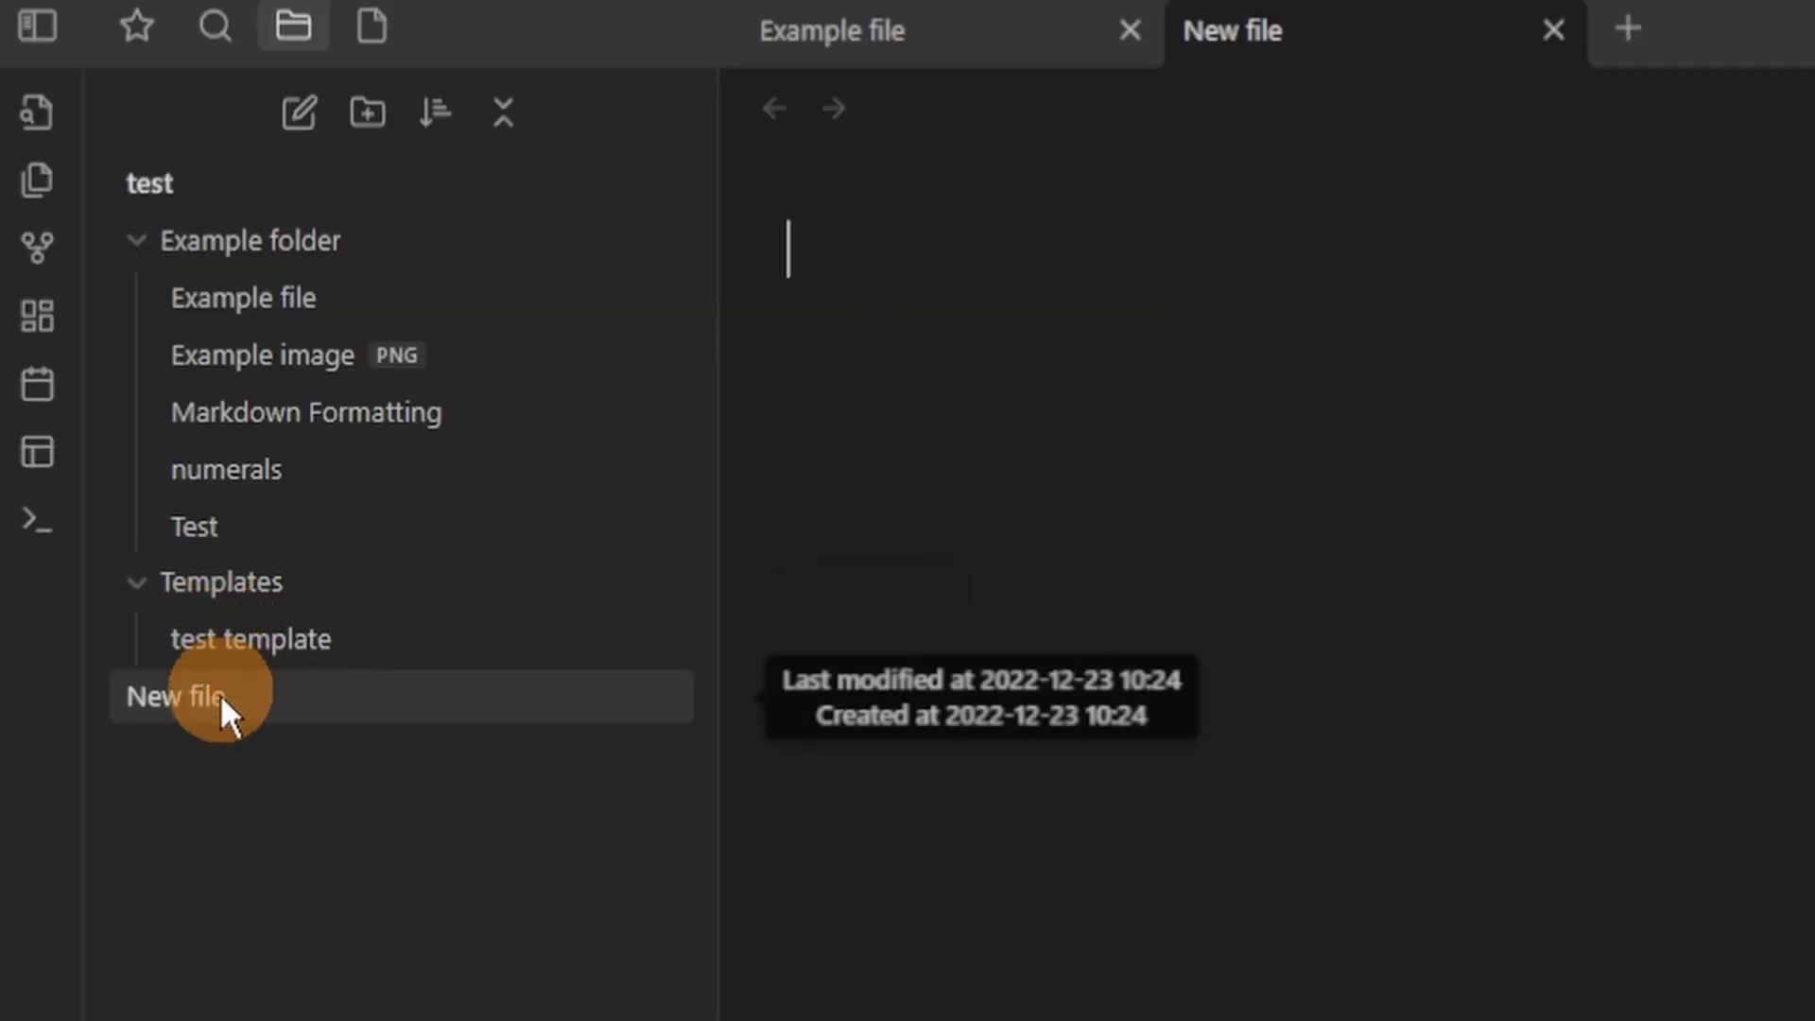
Move New file into Example folder and delete the Test note.
left_click_drag(219, 694, 326, 251)
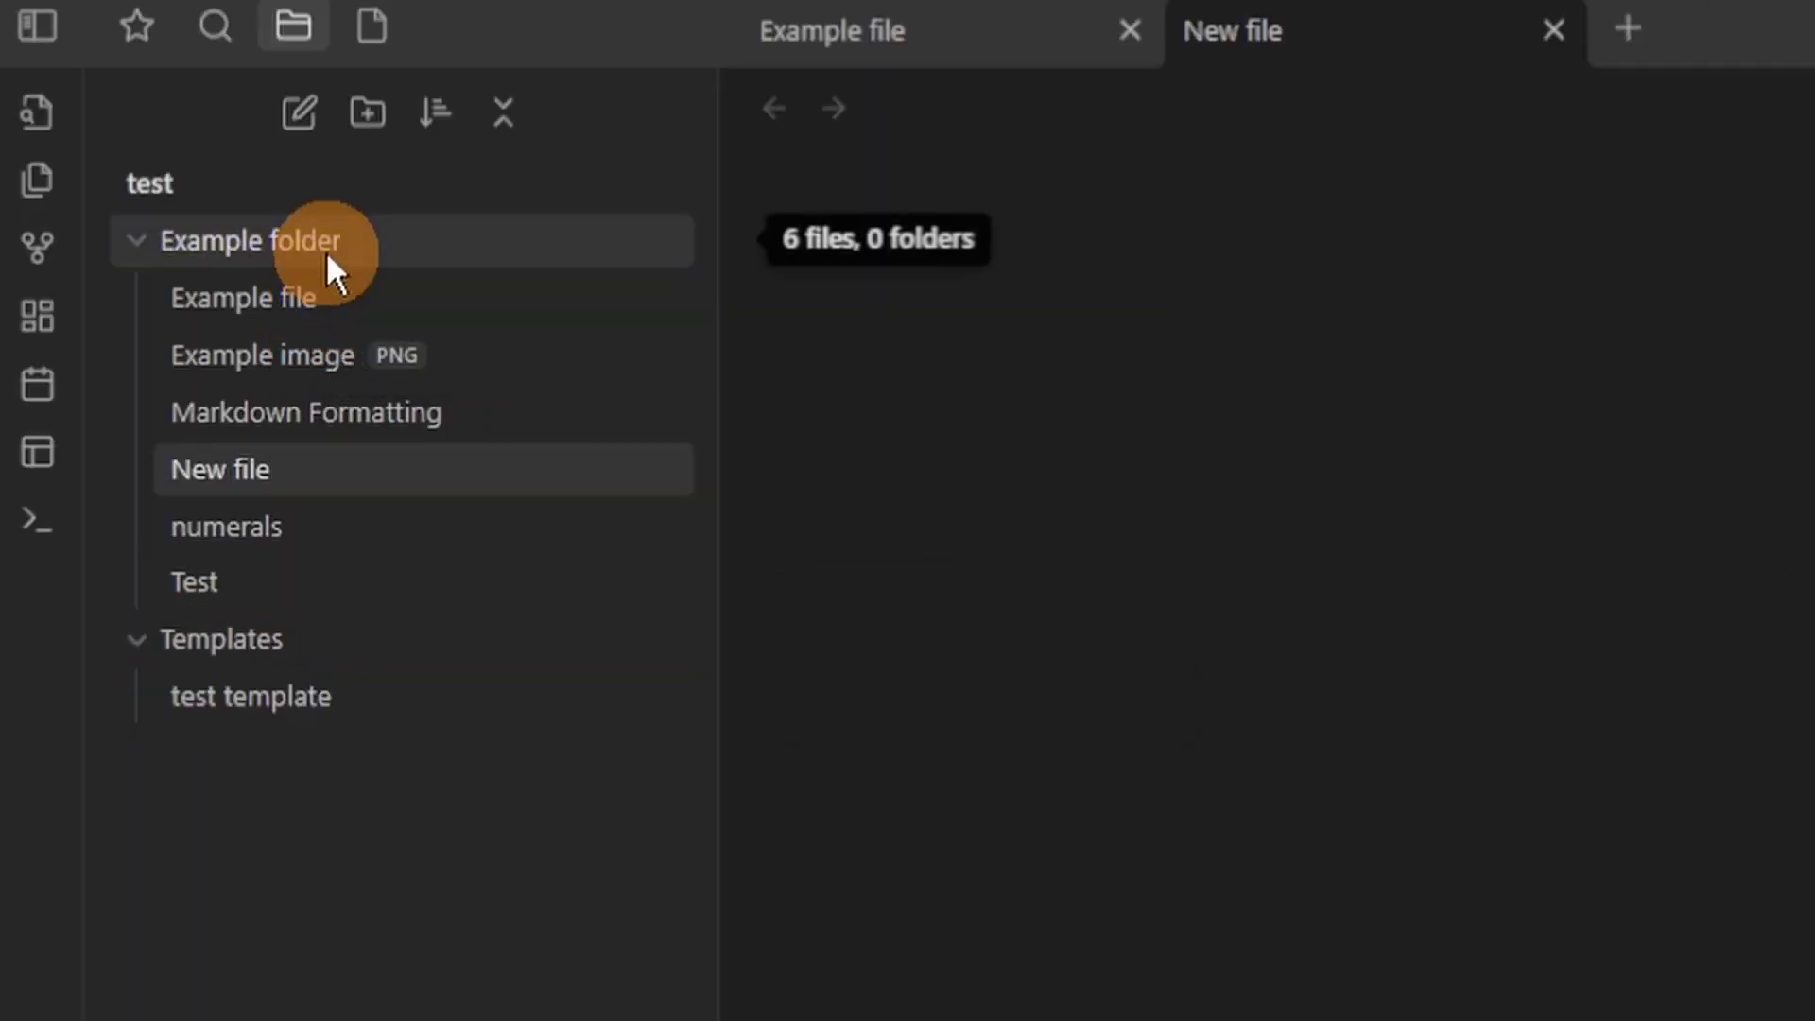
left_click(289, 582)
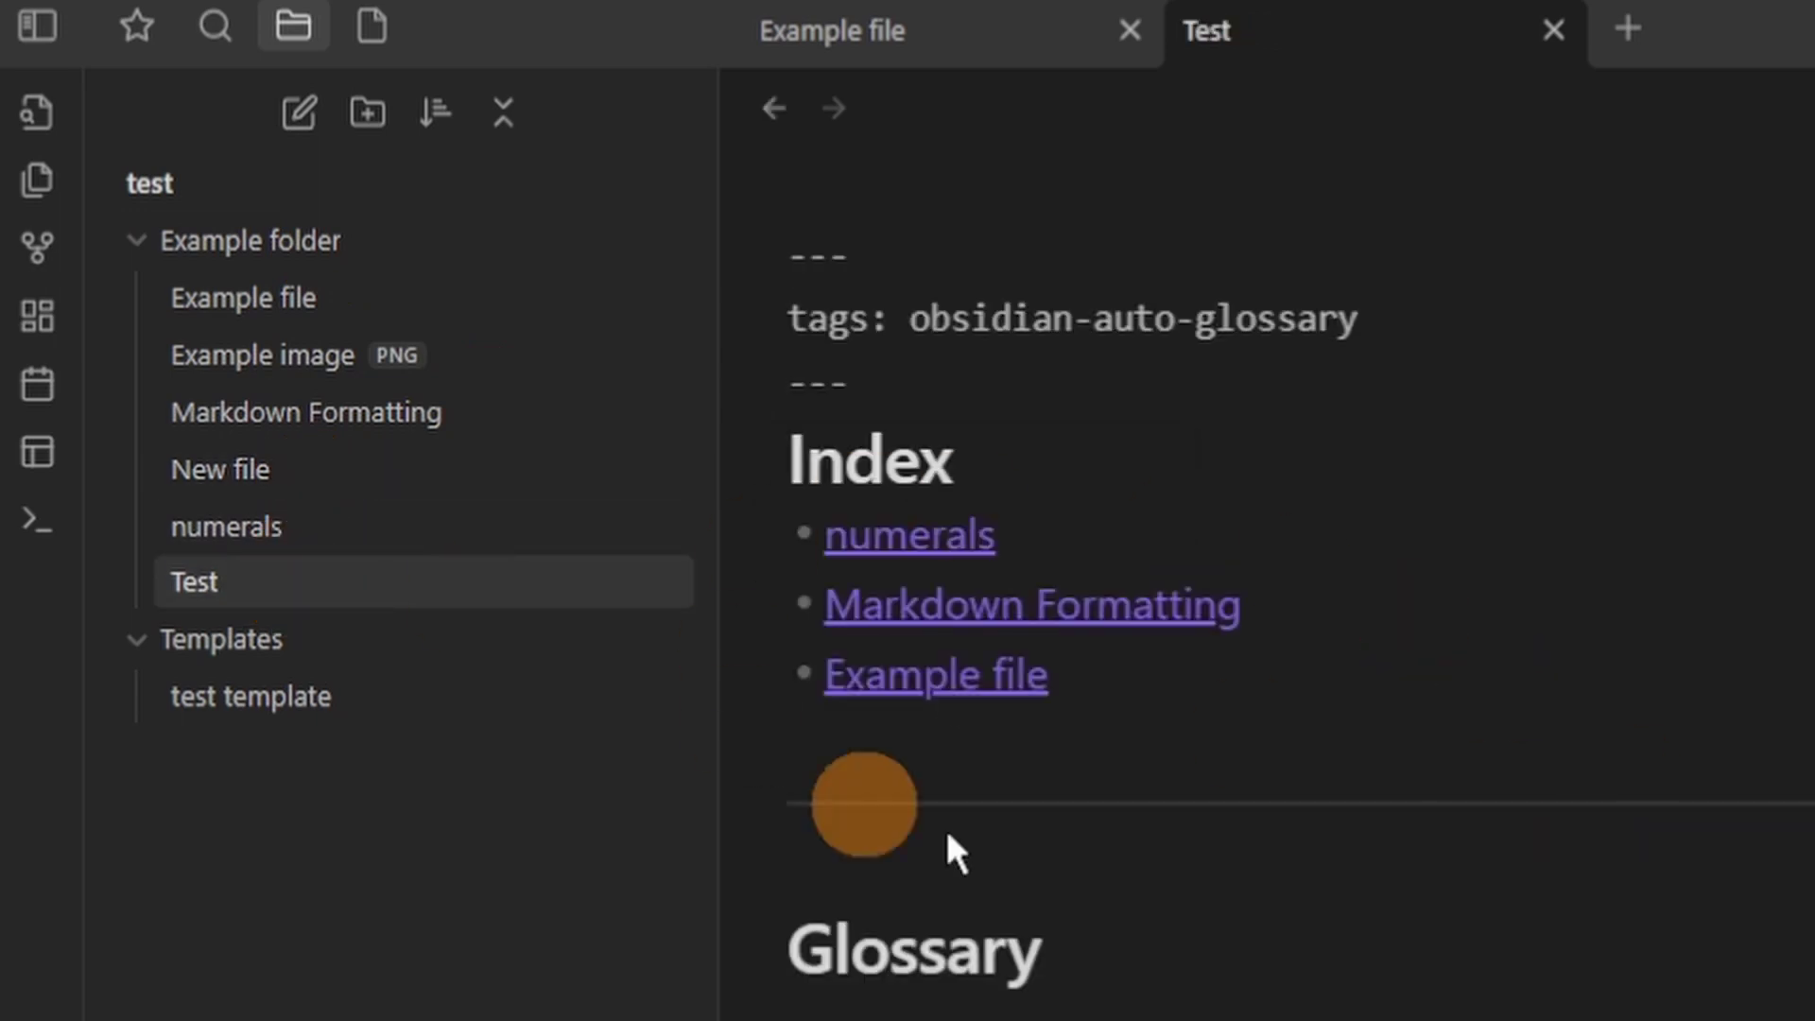
right_click(427, 588)
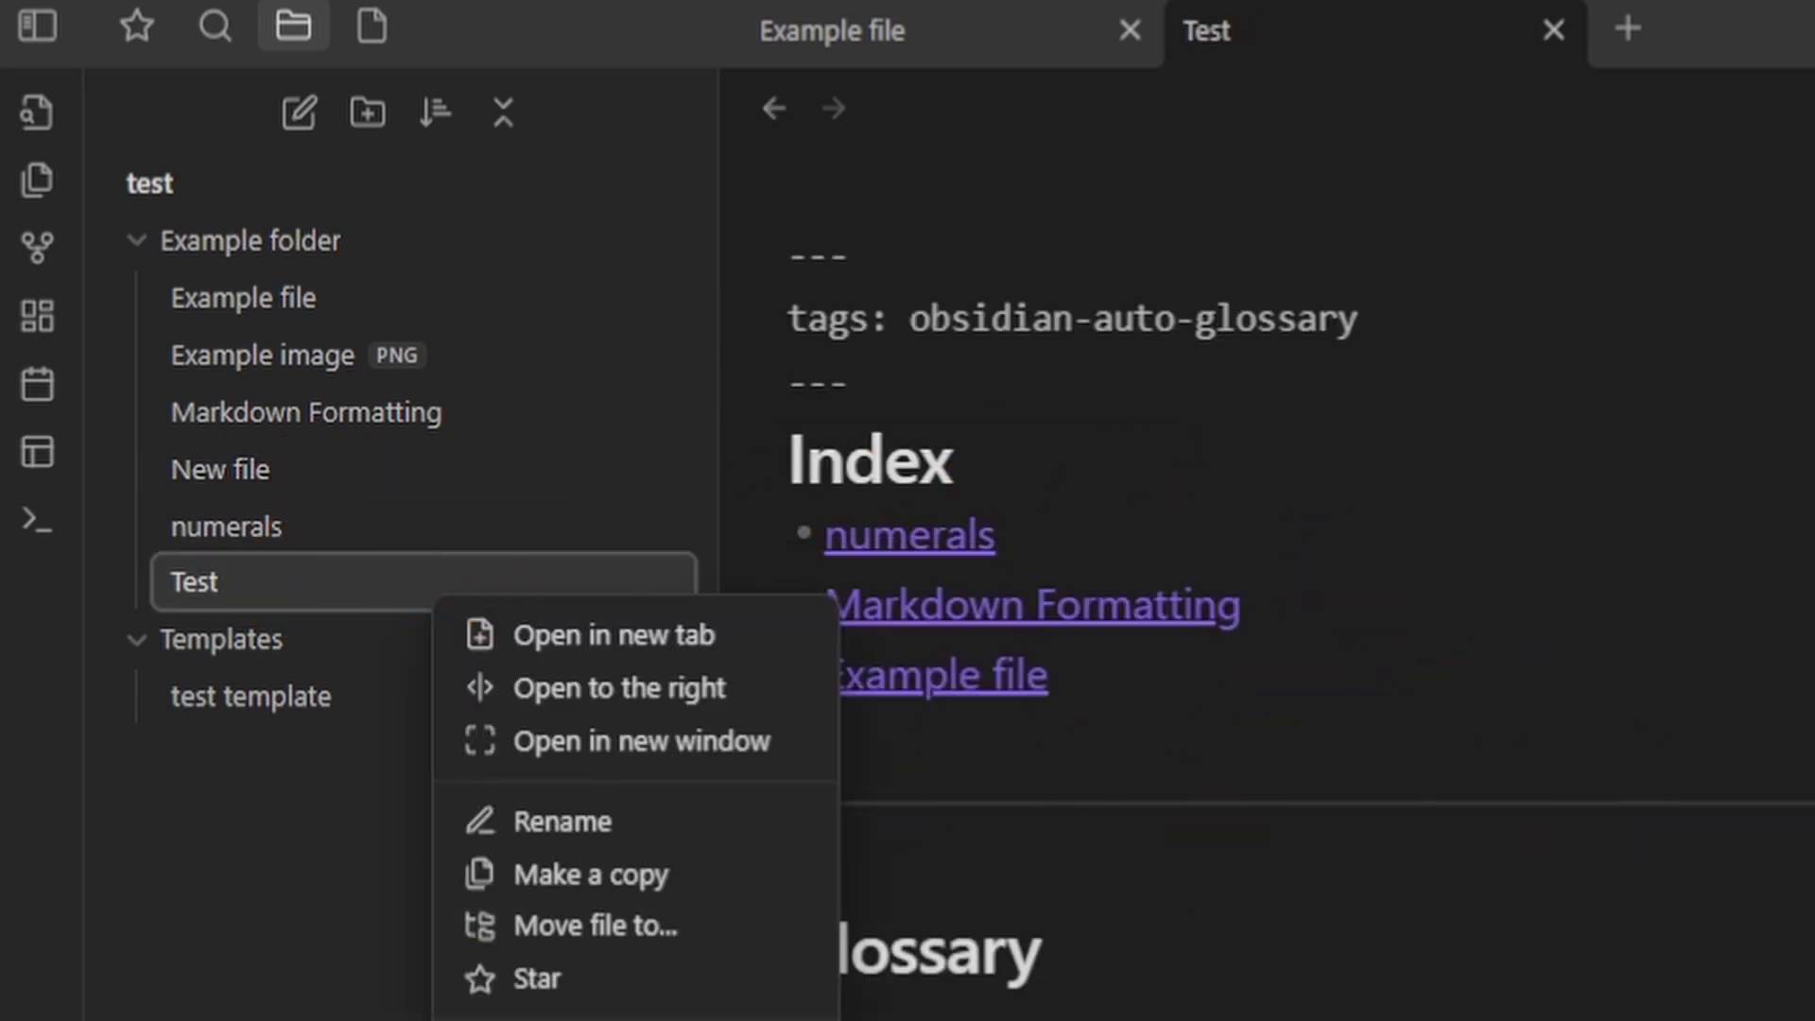
left_click(530, 1016)
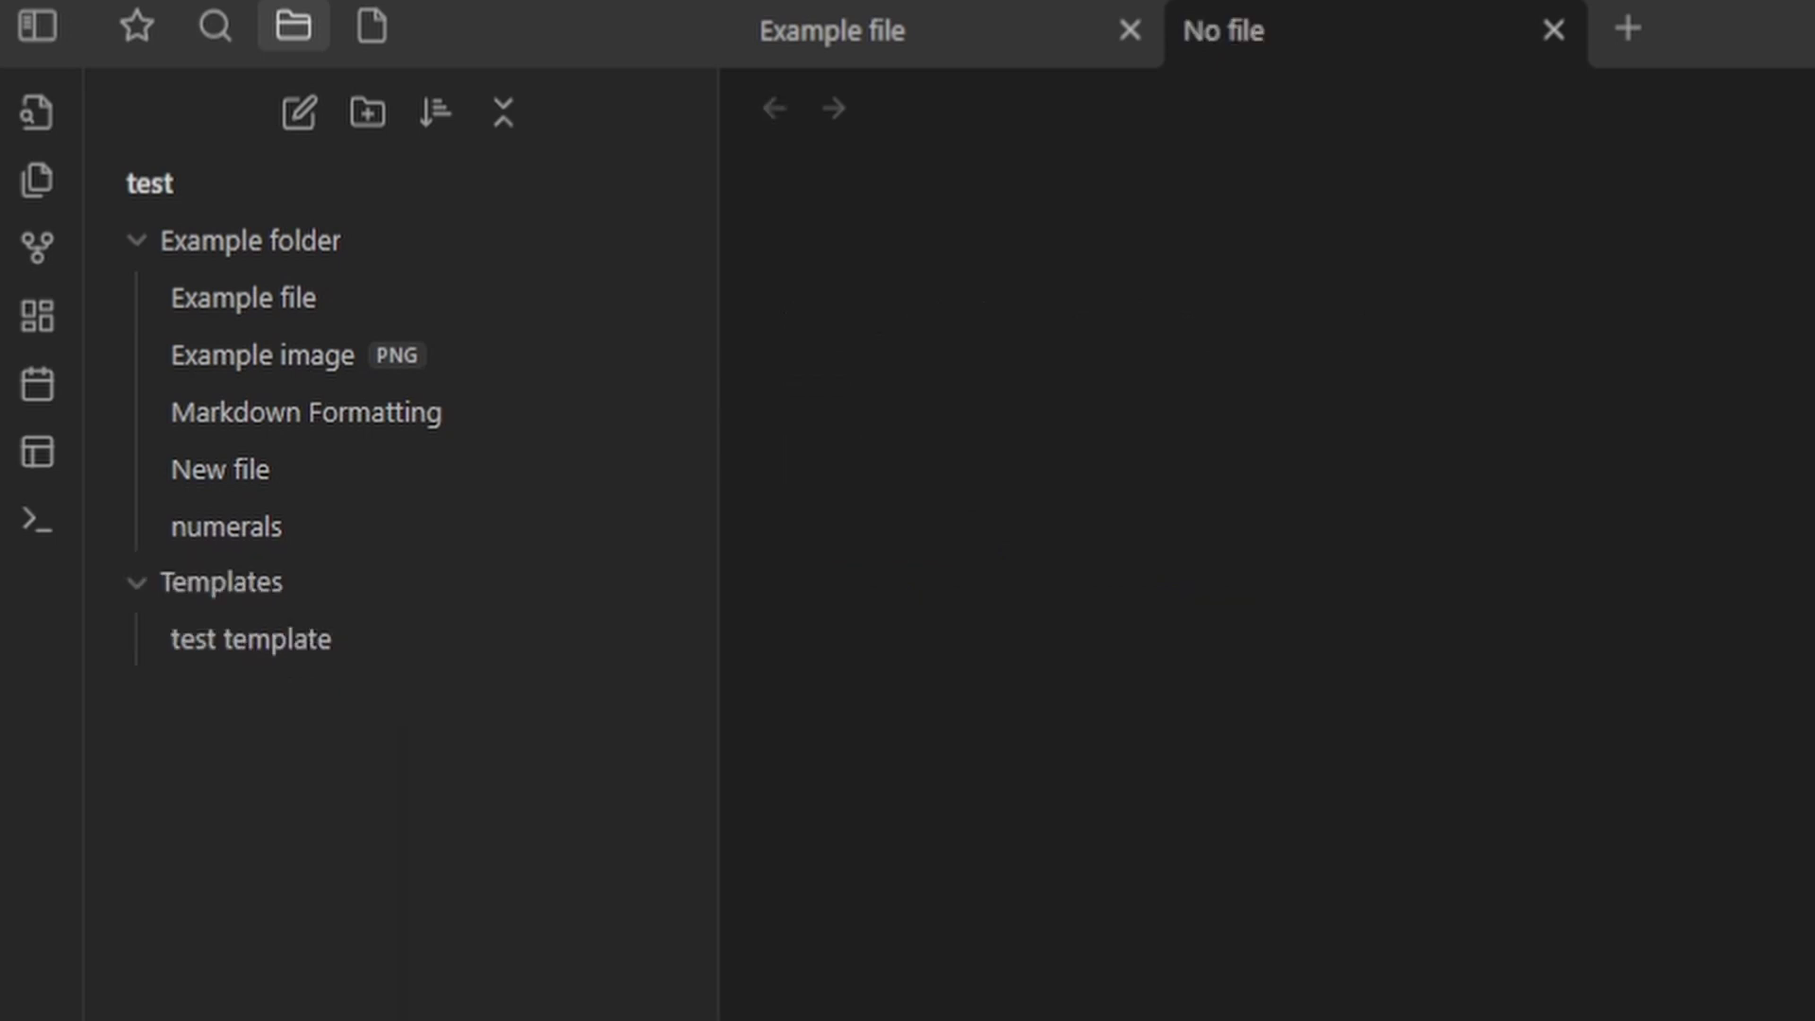
Generate the Example folder_Glossary file from Example folder and scroll through it.
right_click(308, 239)
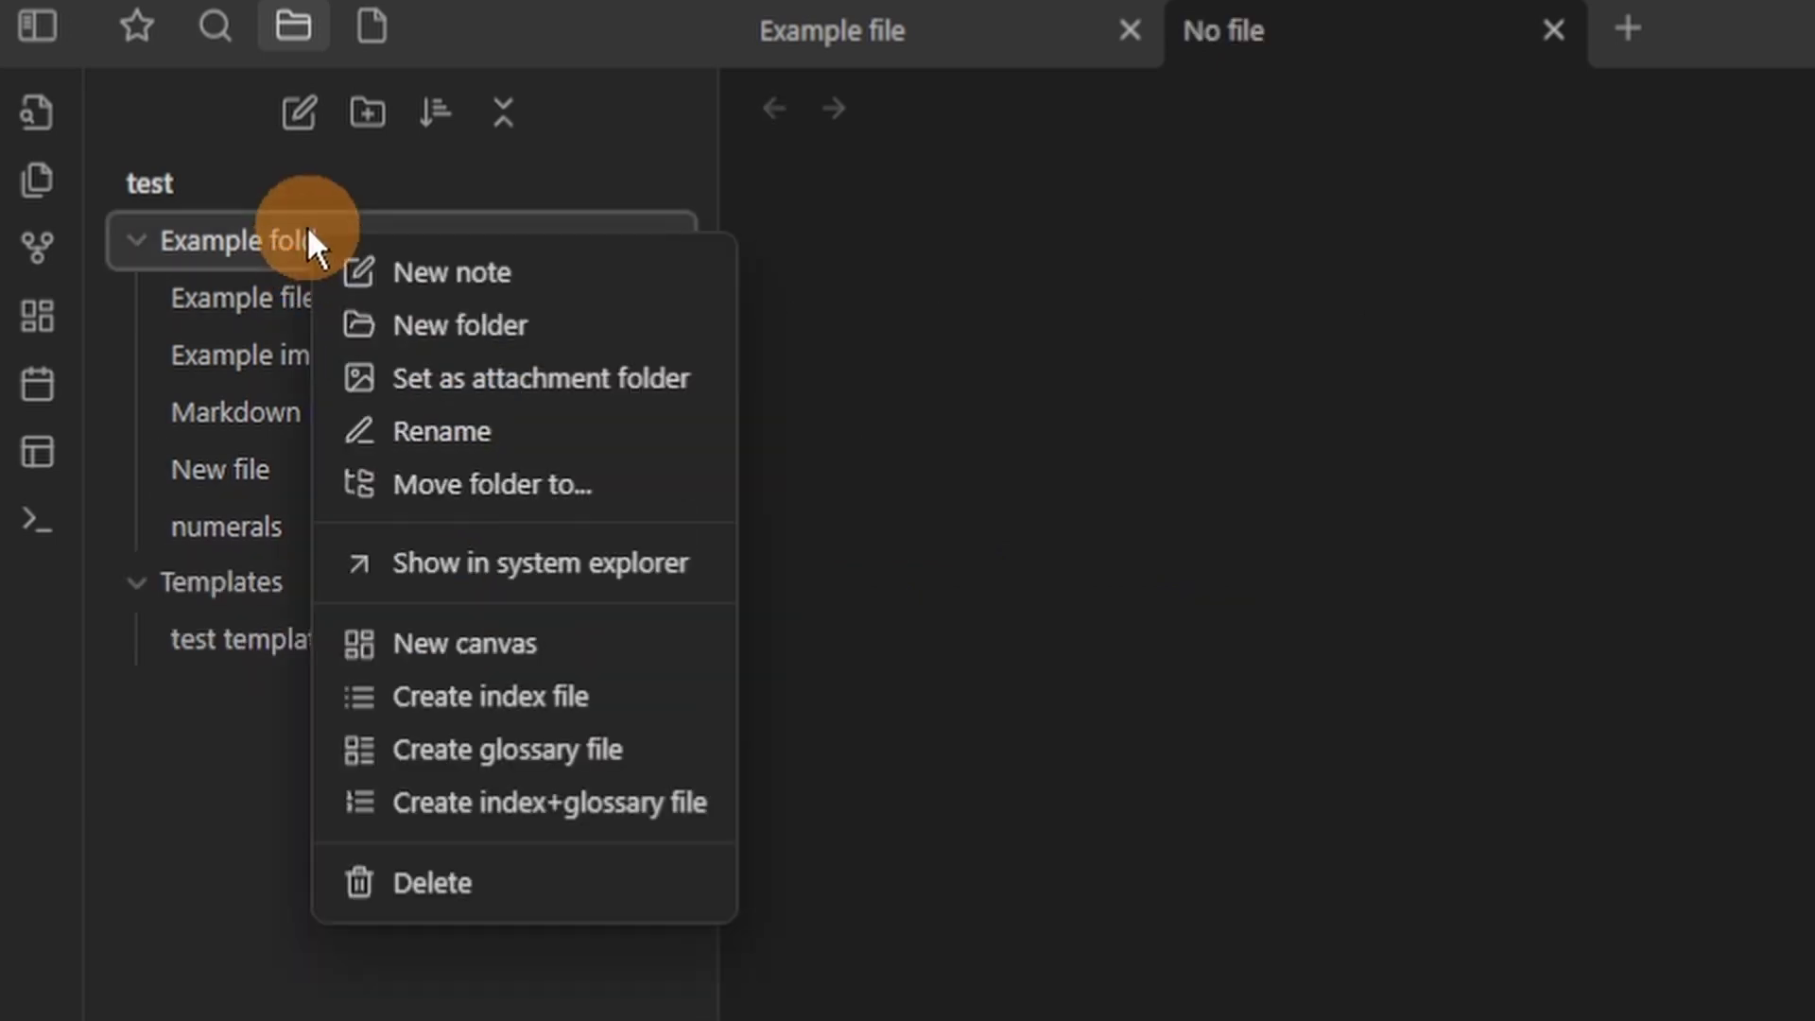
left_click(586, 749)
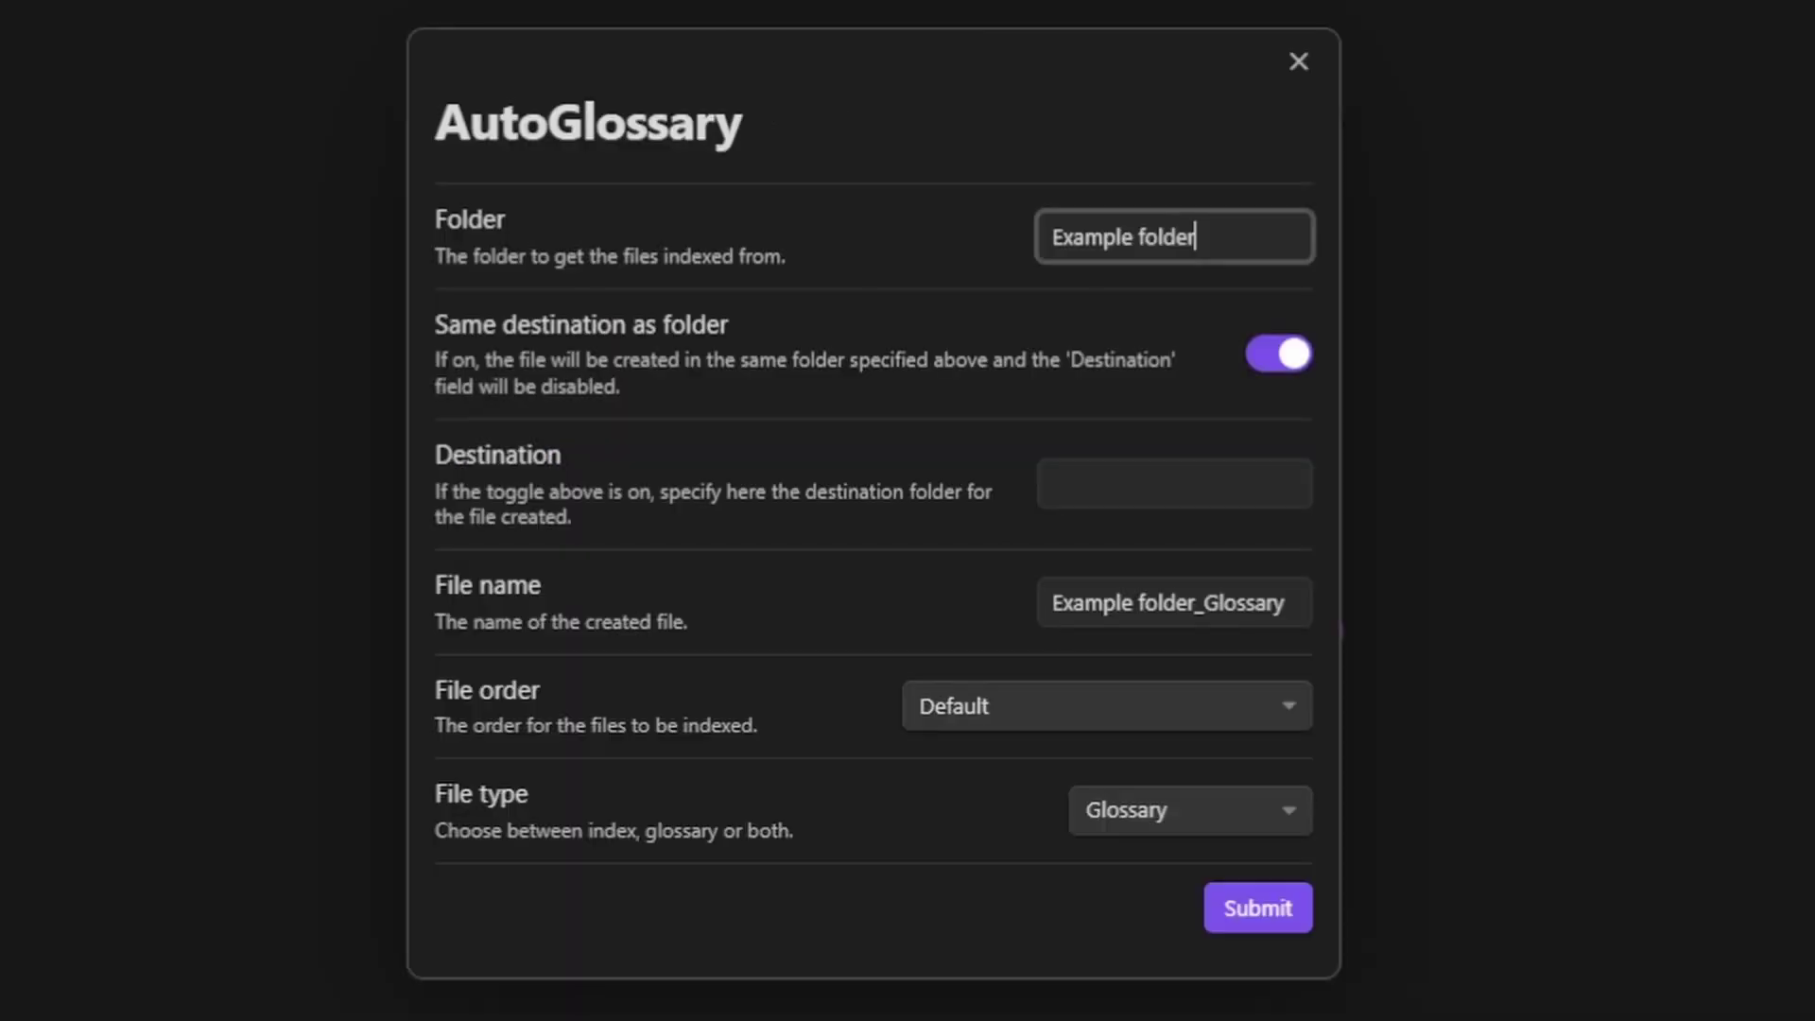
left_click(1238, 903)
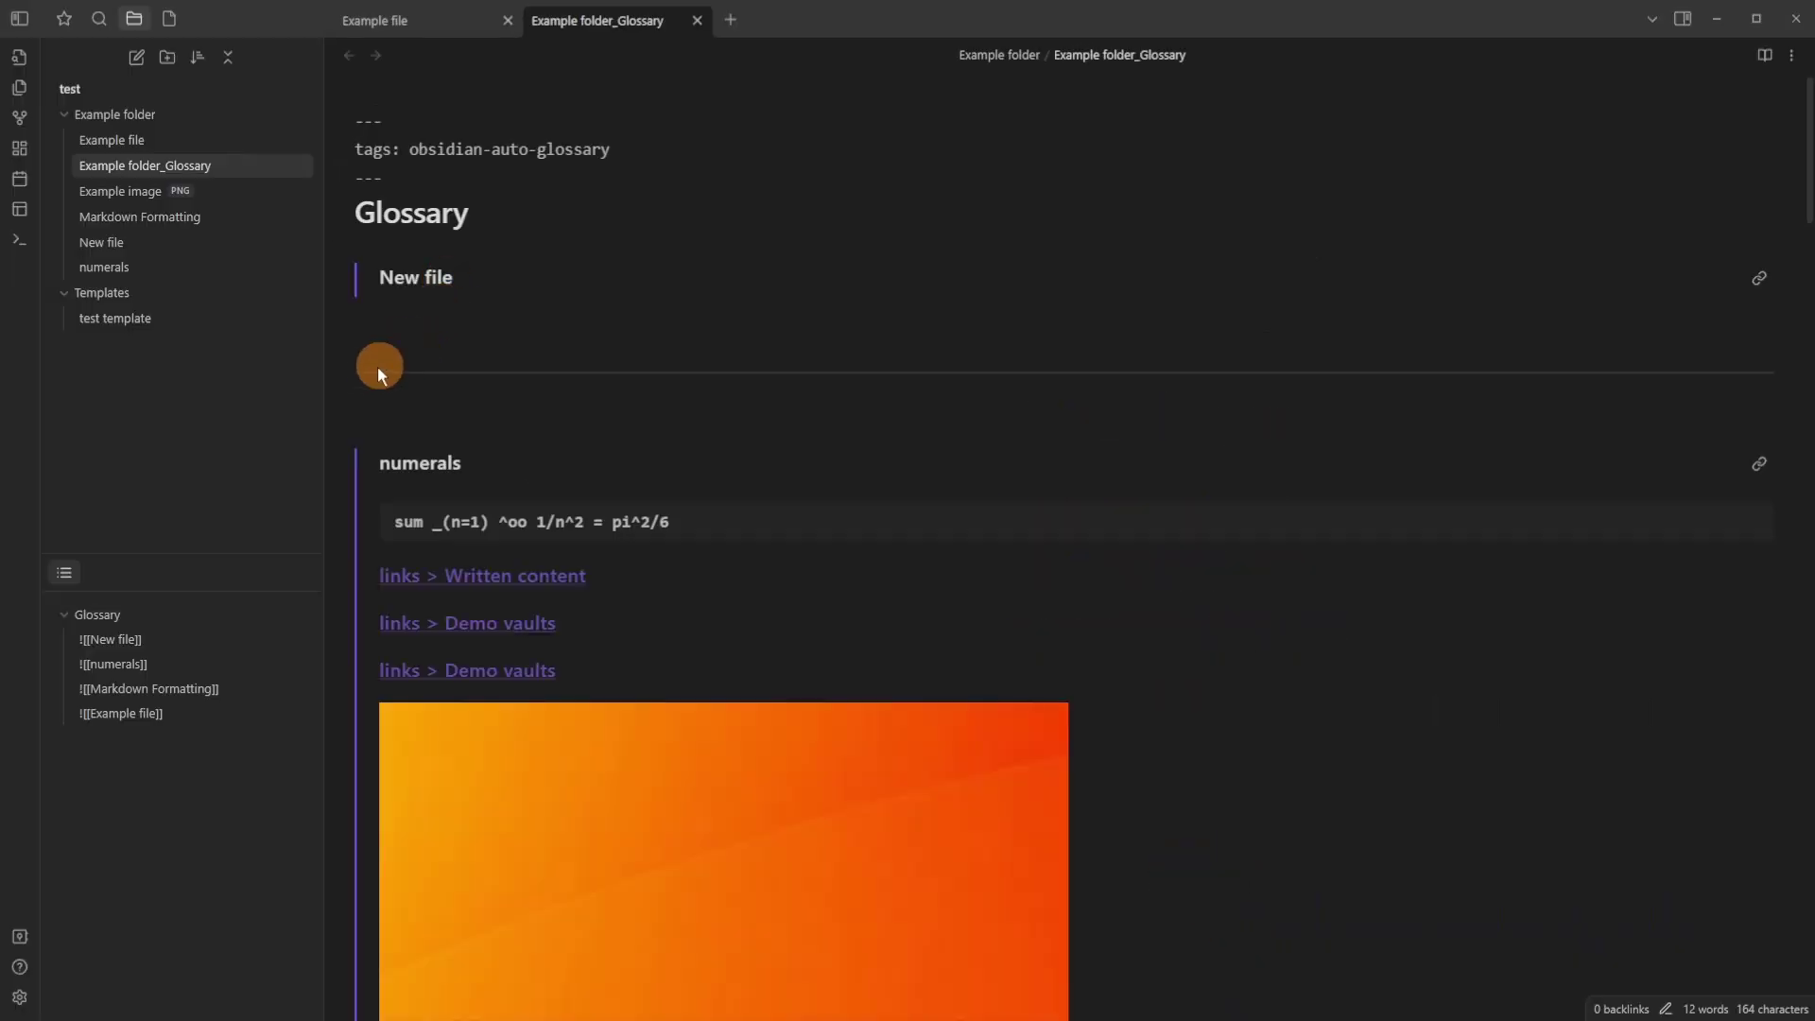
scroll(344, 359, "down", 20)
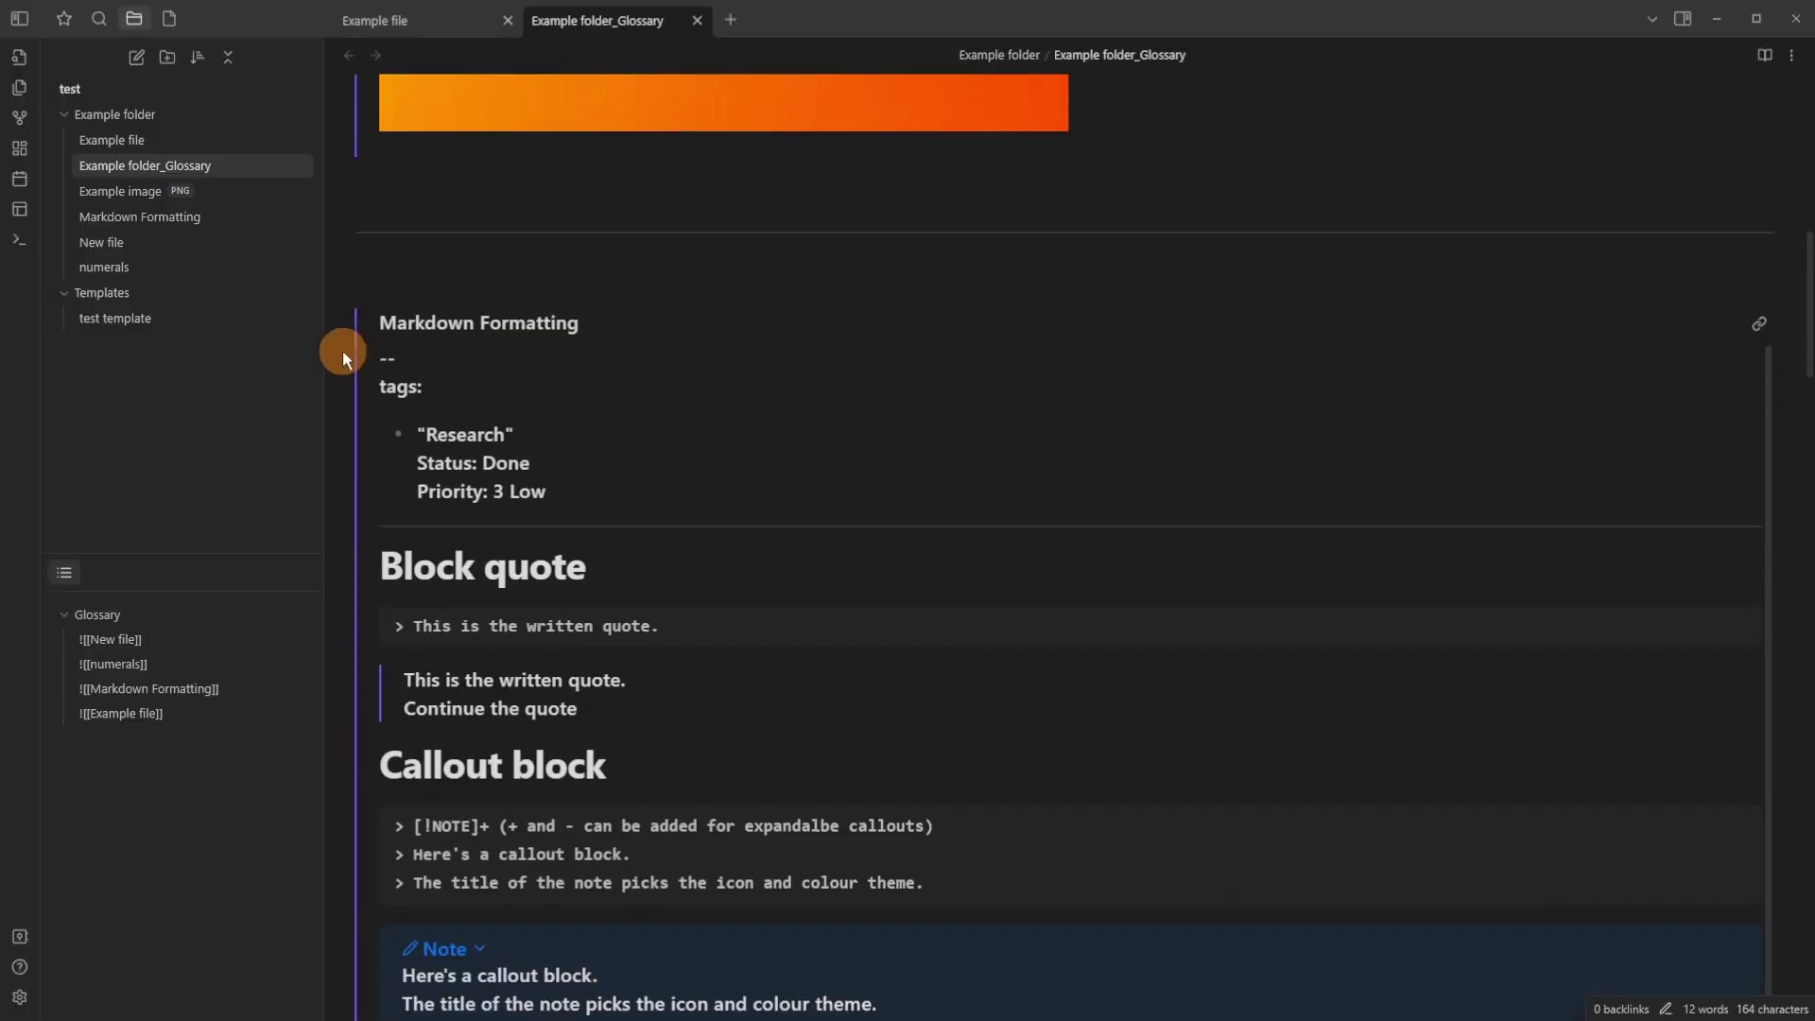
scroll(342, 350, "down", 20)
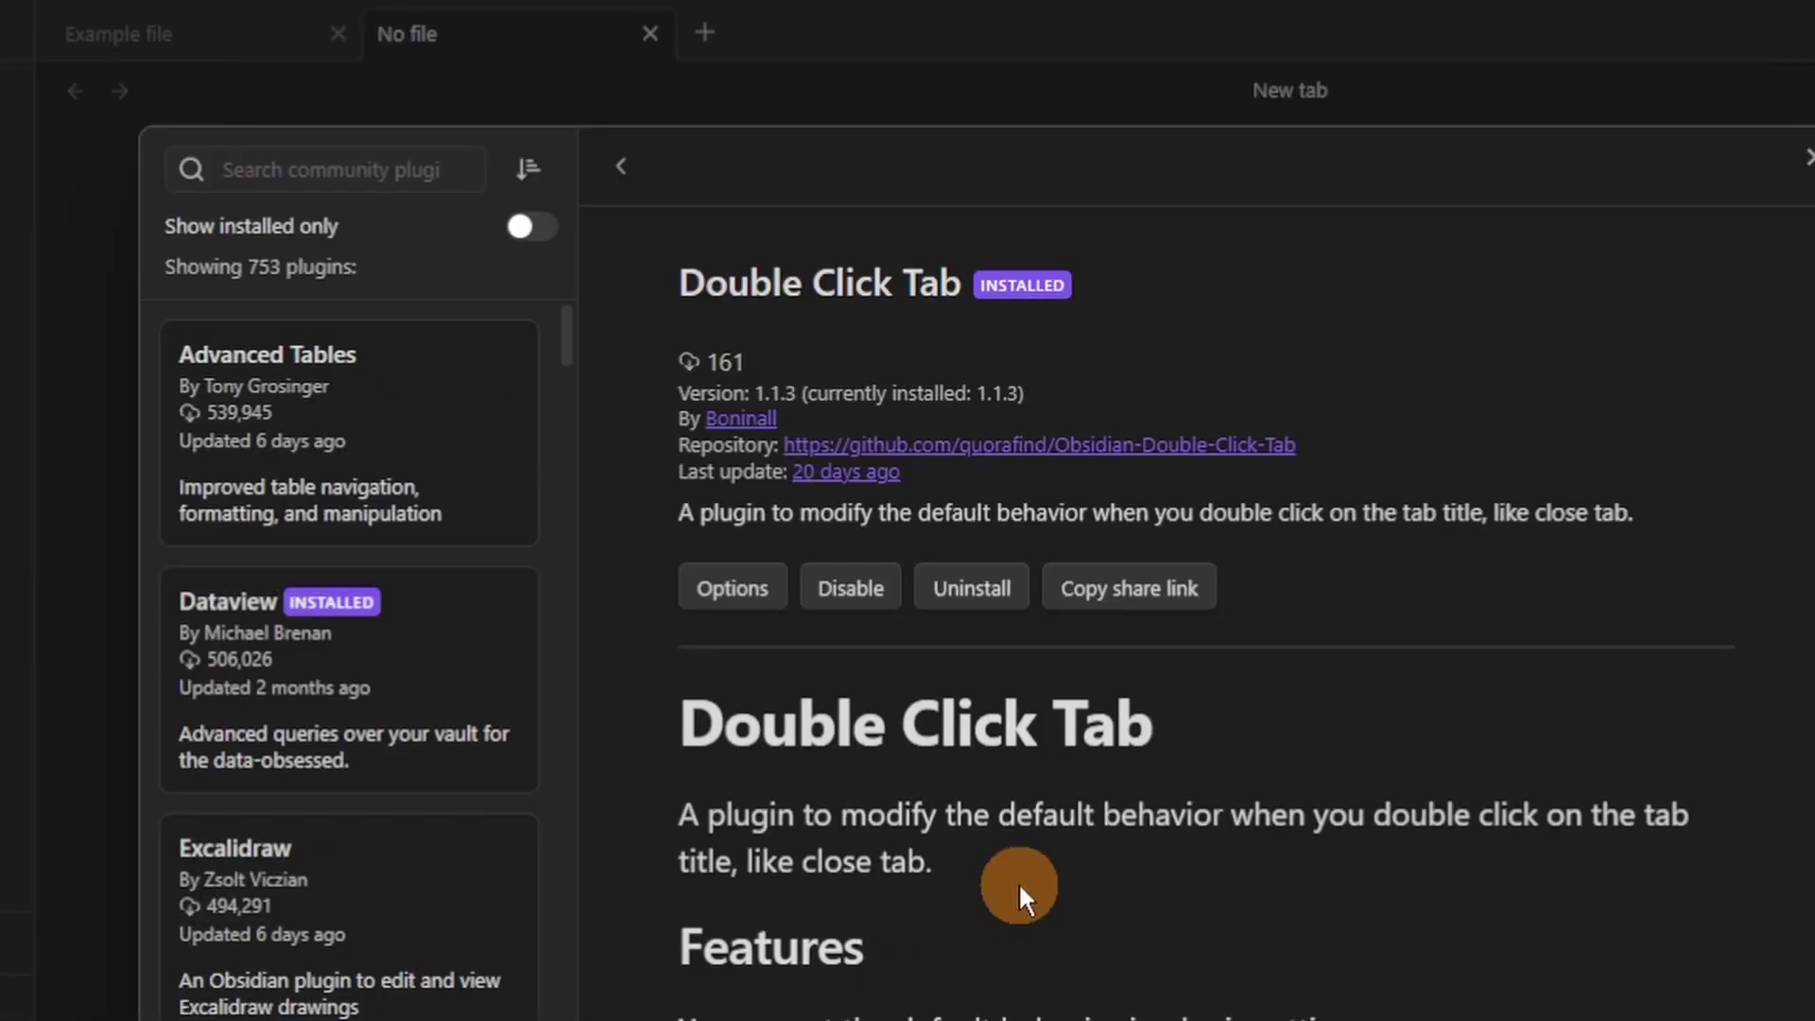
In Double Click Tab options, keep the double-click default as Close Tab and close settings.
left_click(718, 591)
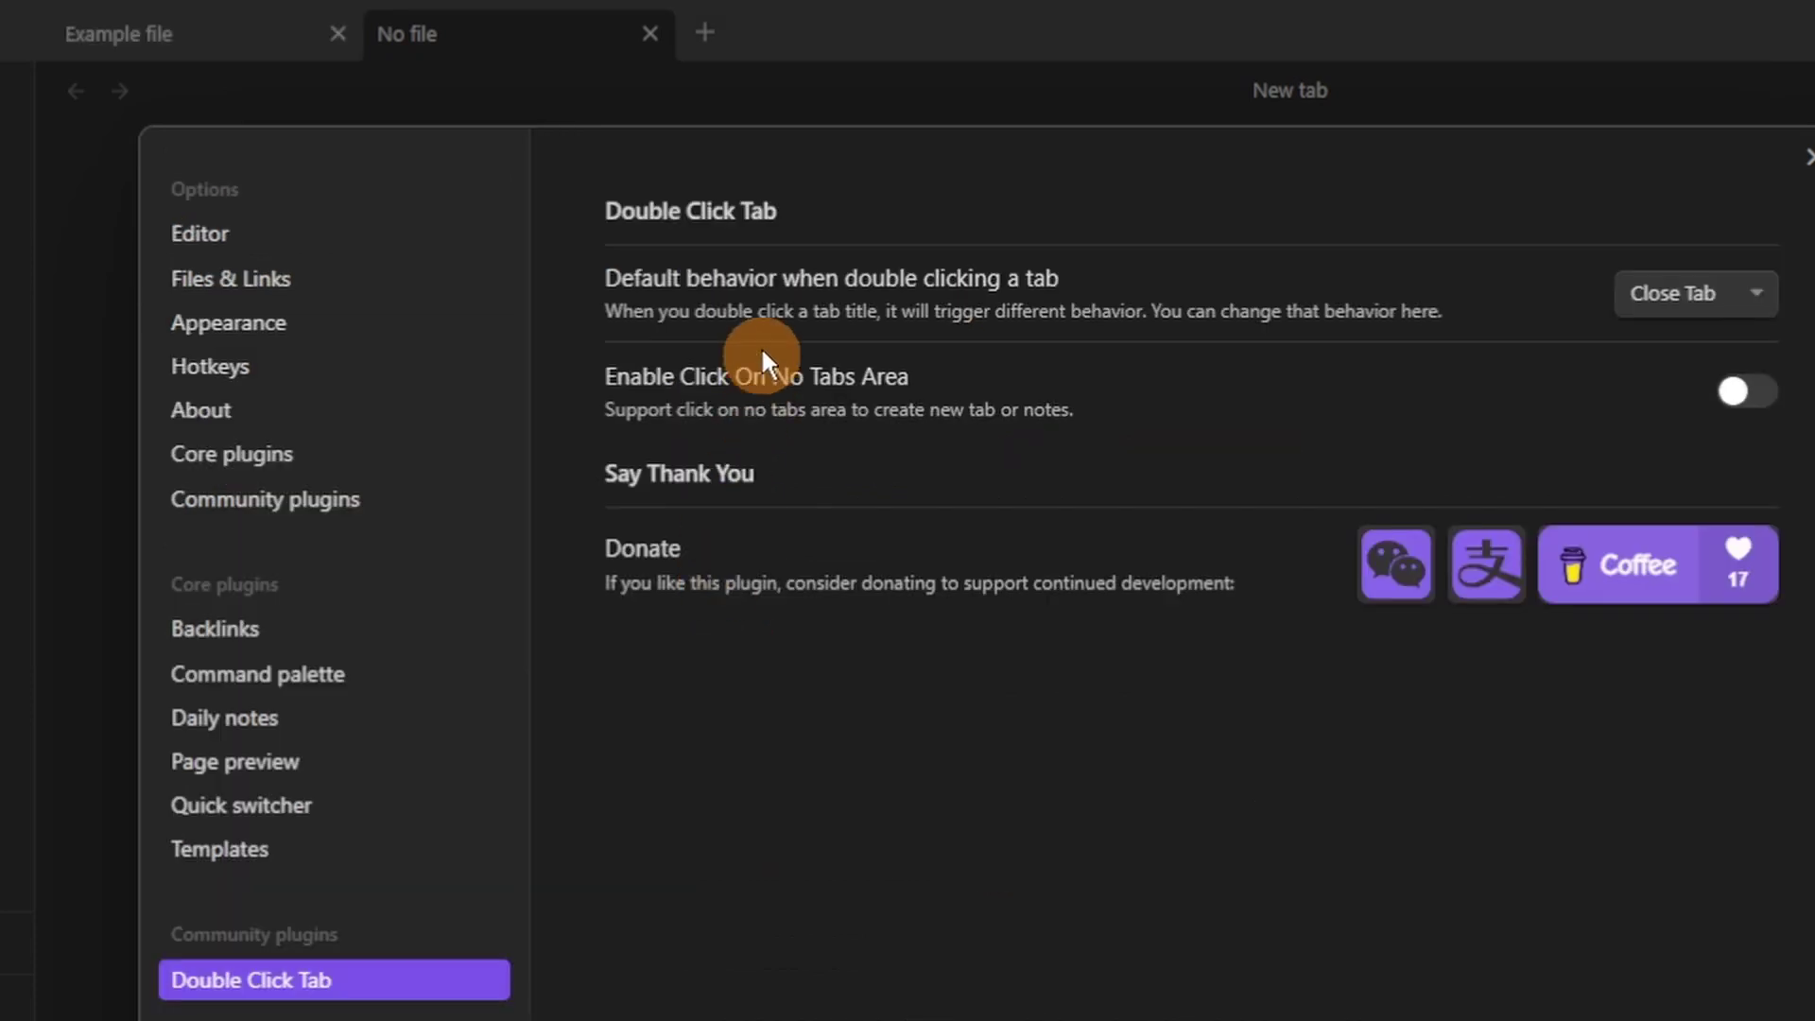
left_click(1757, 303)
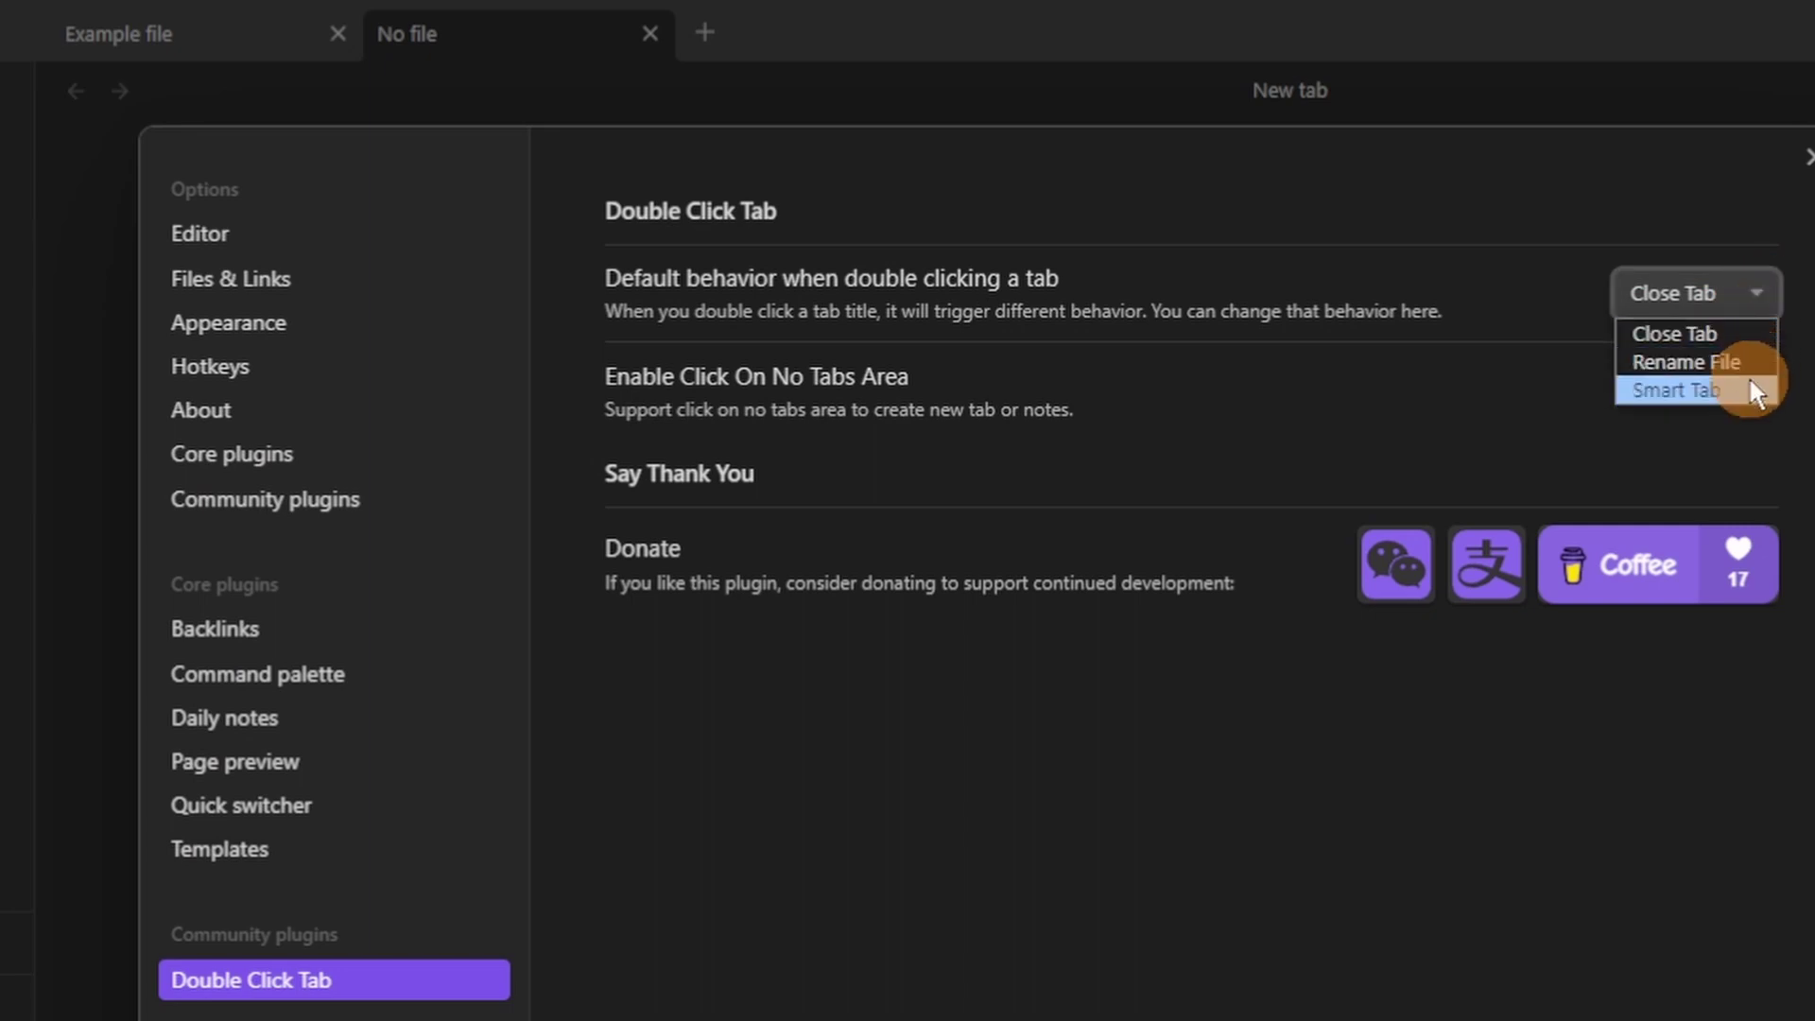
left_click(1697, 334)
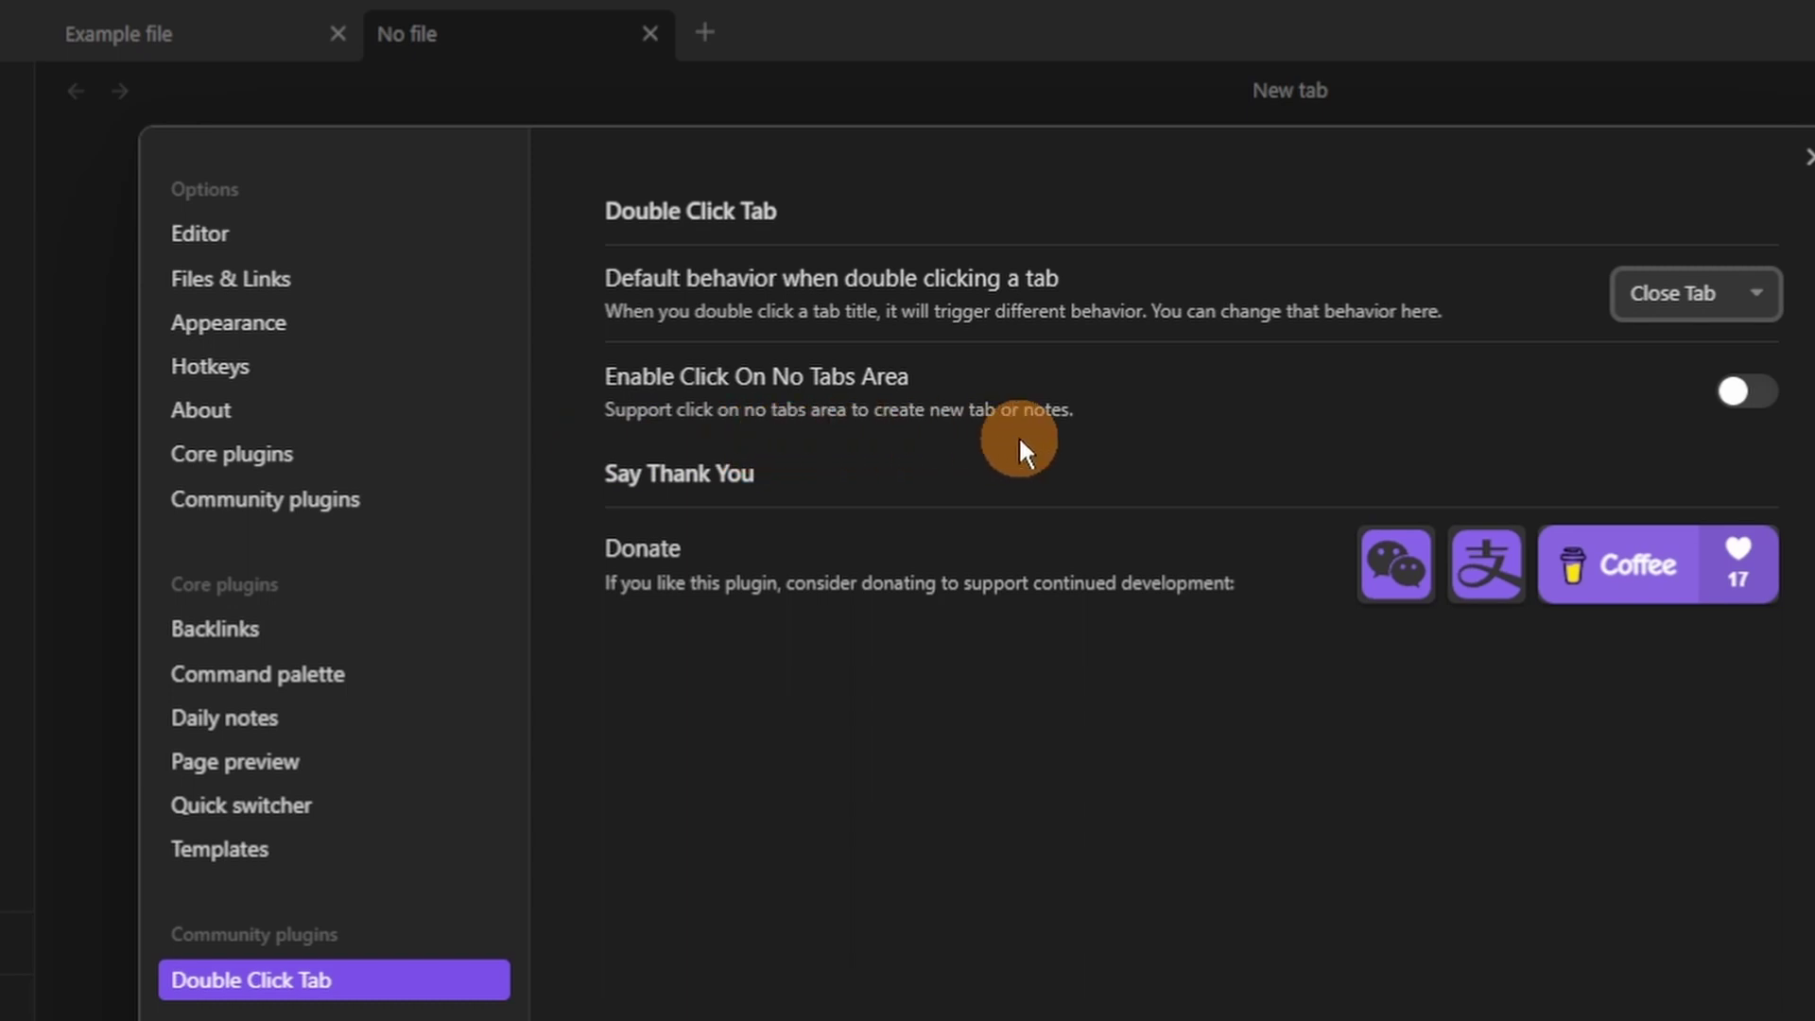
key("Escape")
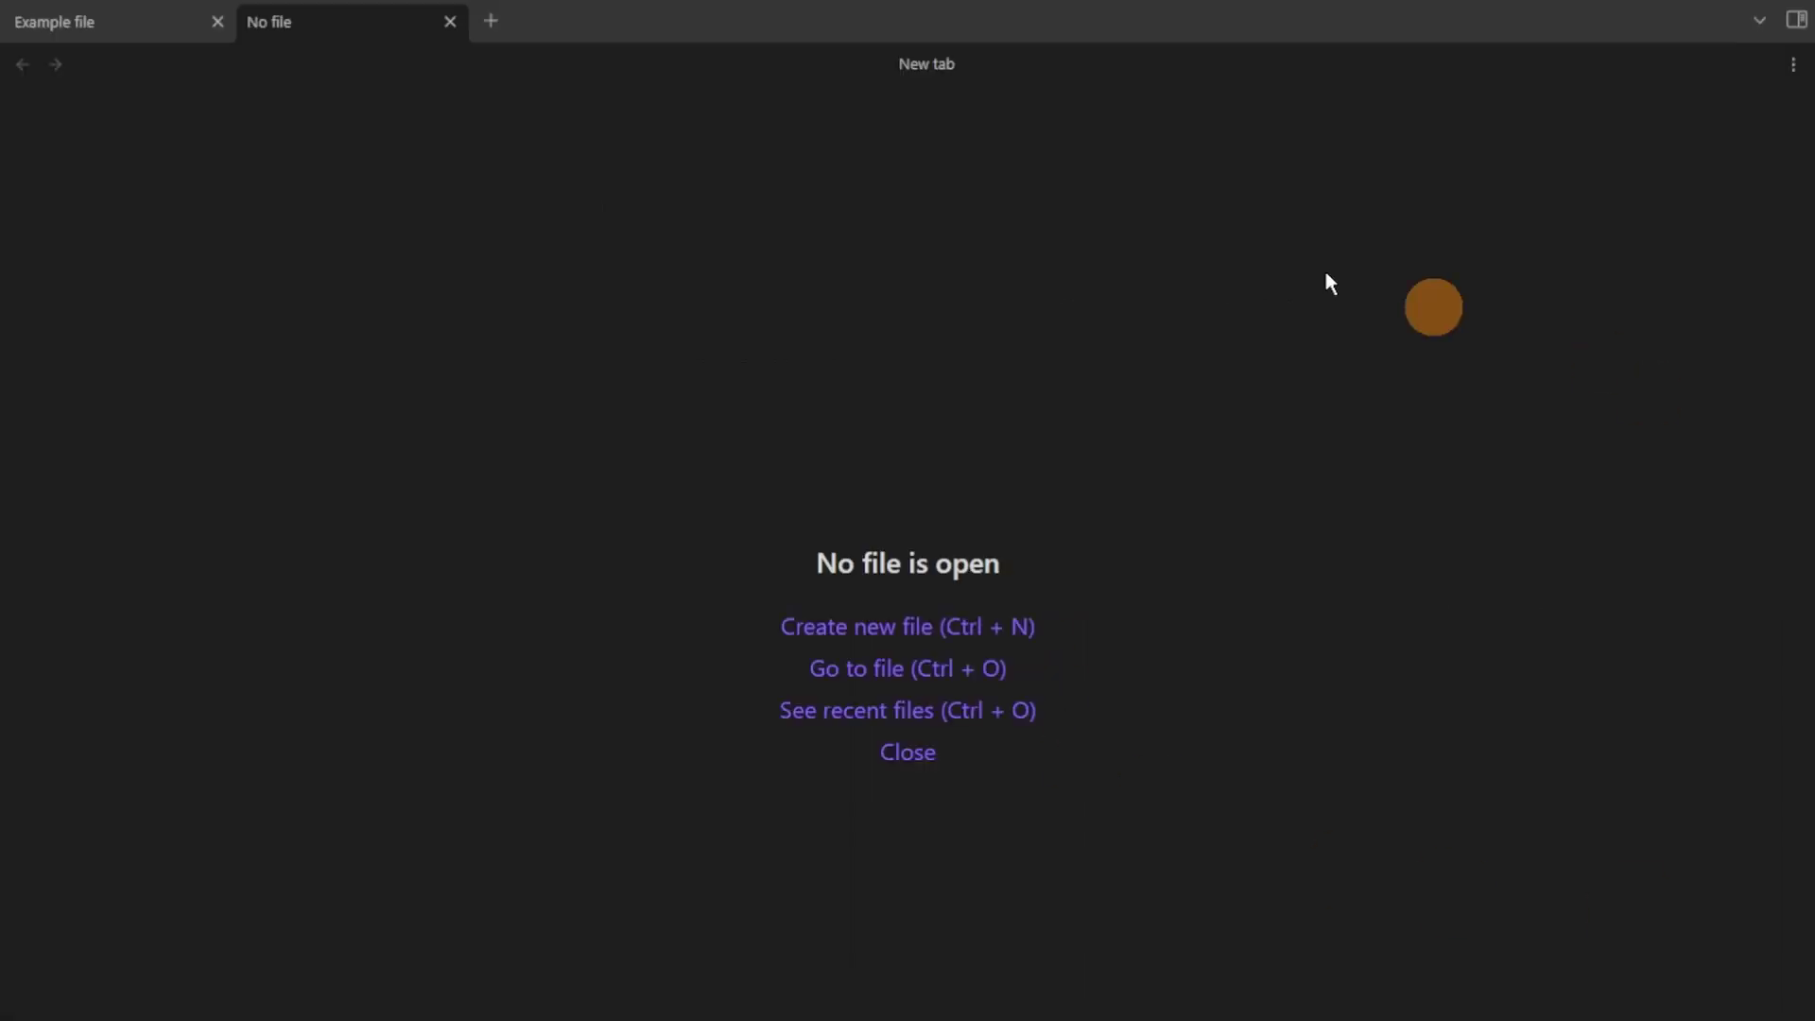
Middle-click to close the empty tab, then review Double Click Tab's double-click options.
middle_click(343, 21)
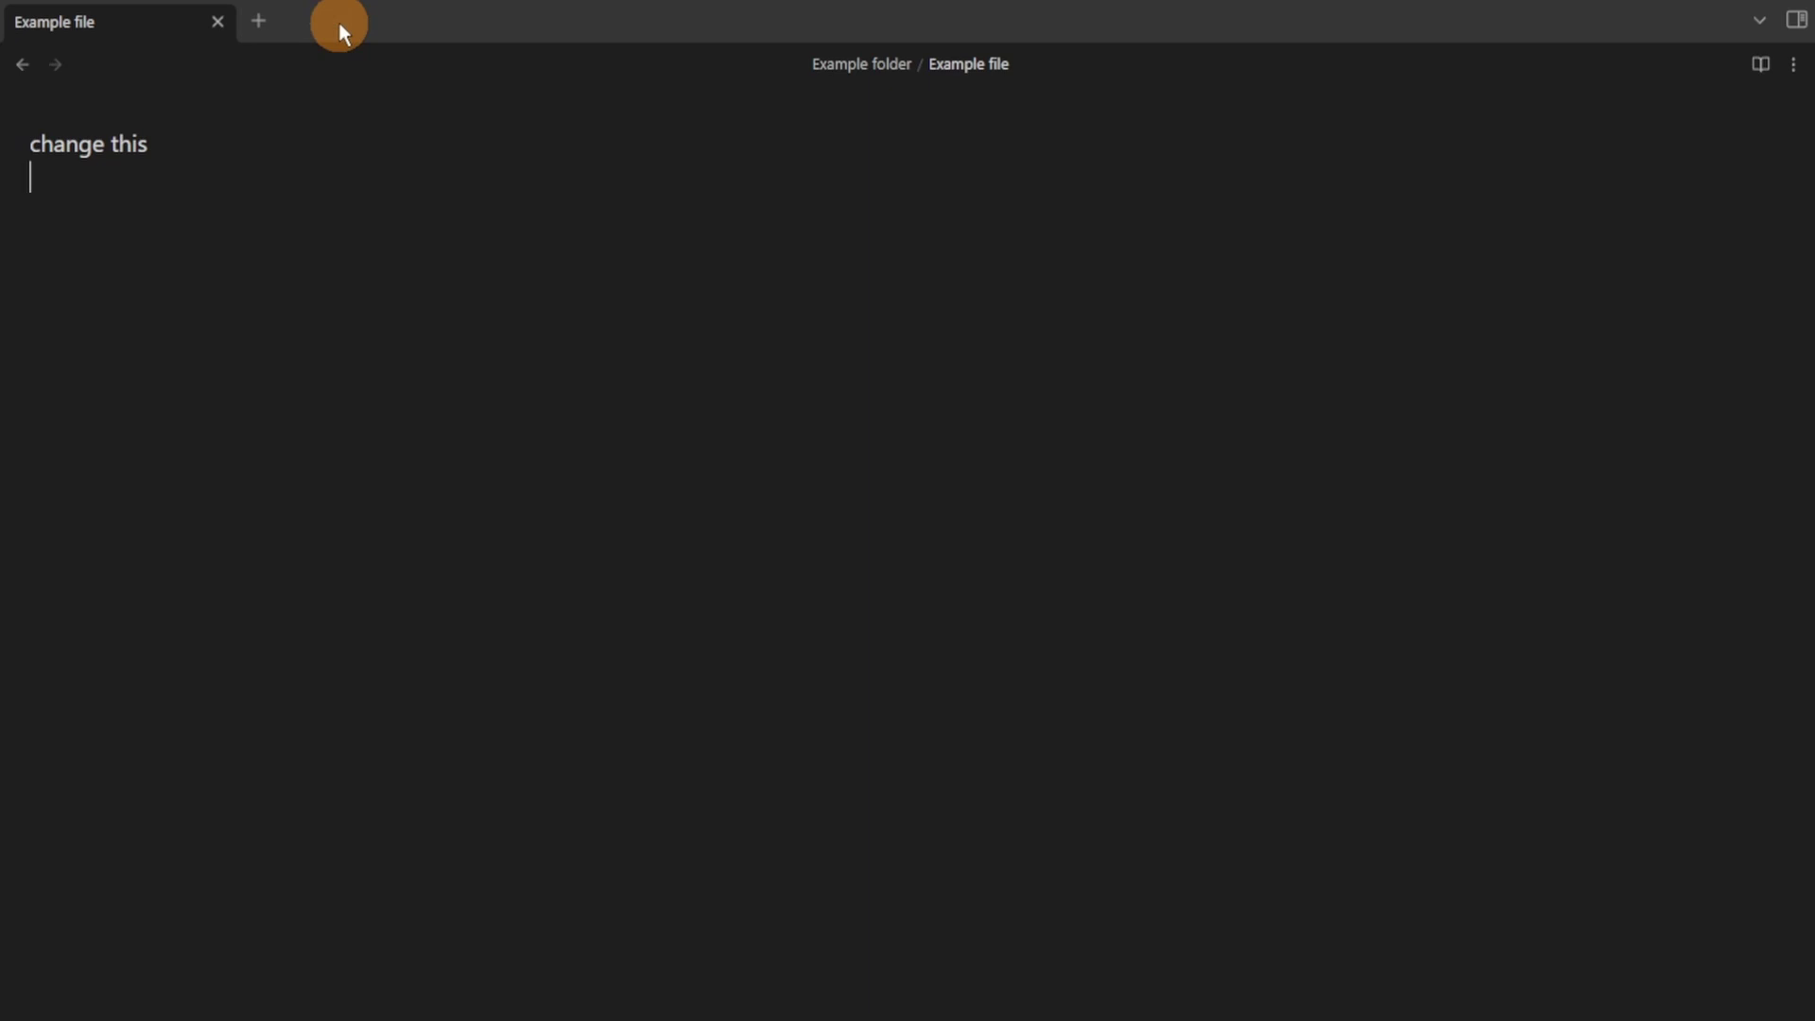
left_click(259, 28)
left_click(76, 25)
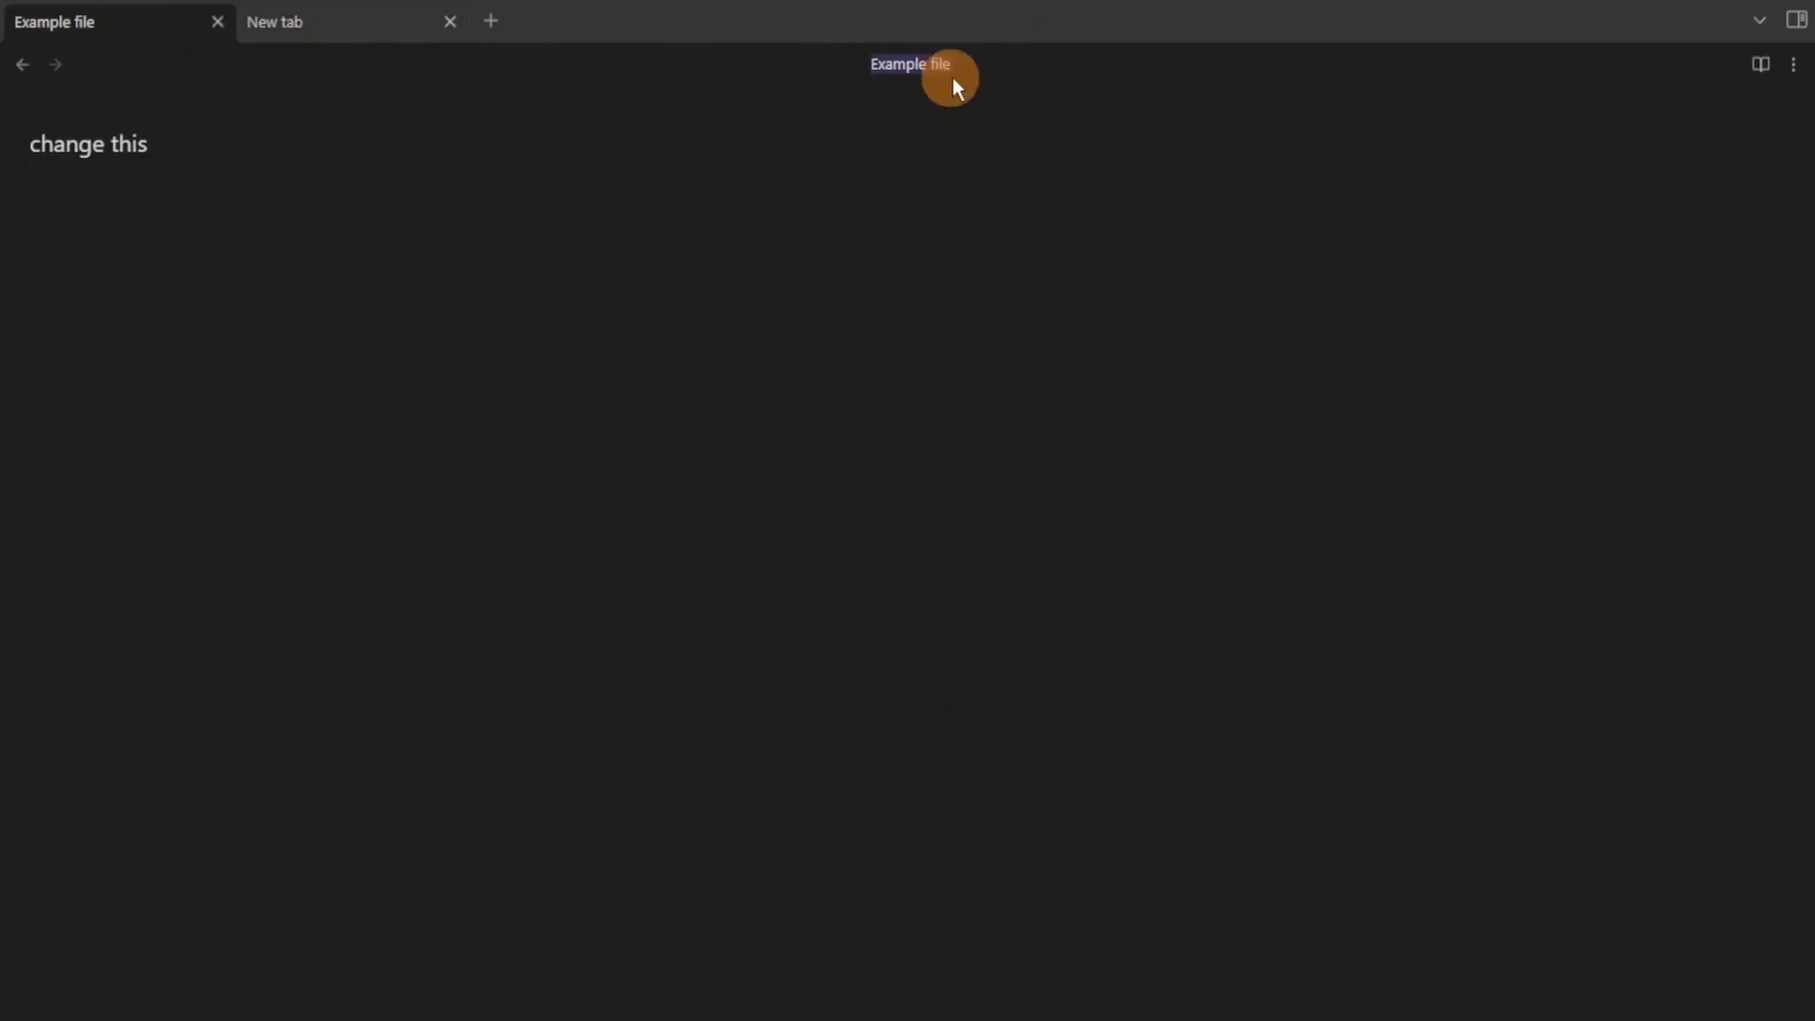
key("ctrl+comma")
left_click(1227, 216)
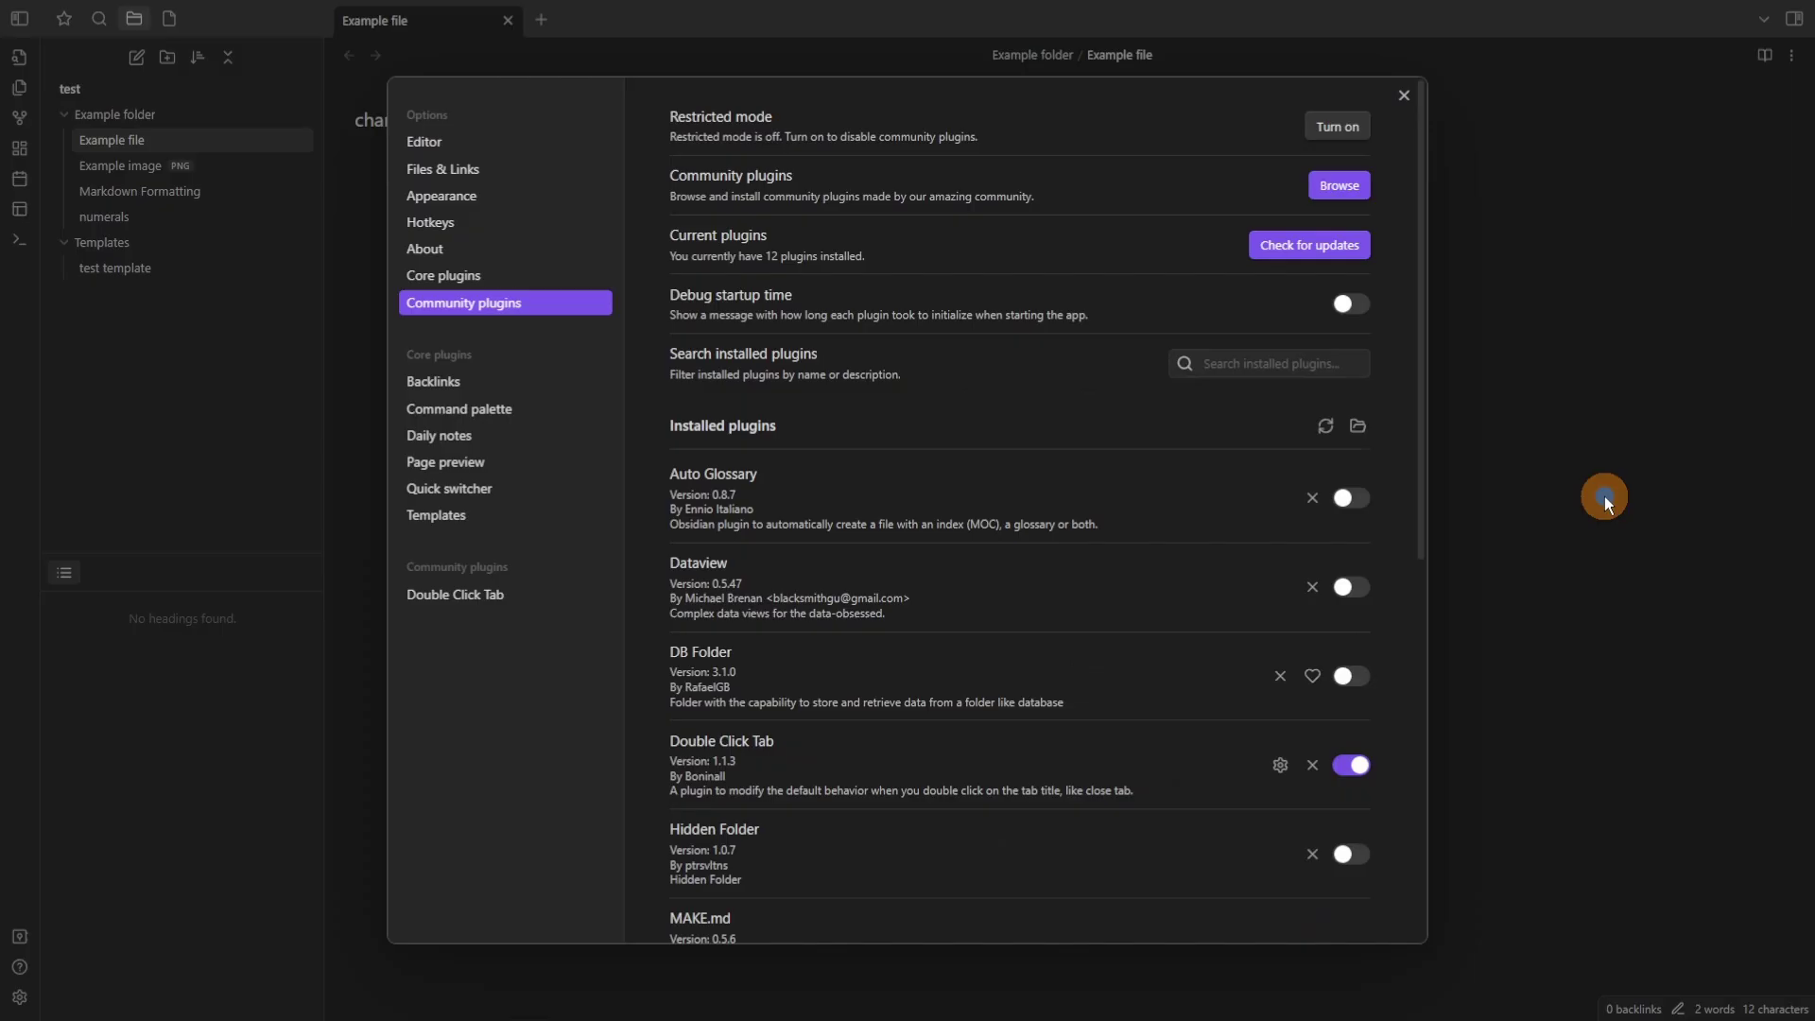
left_click(1550, 299)
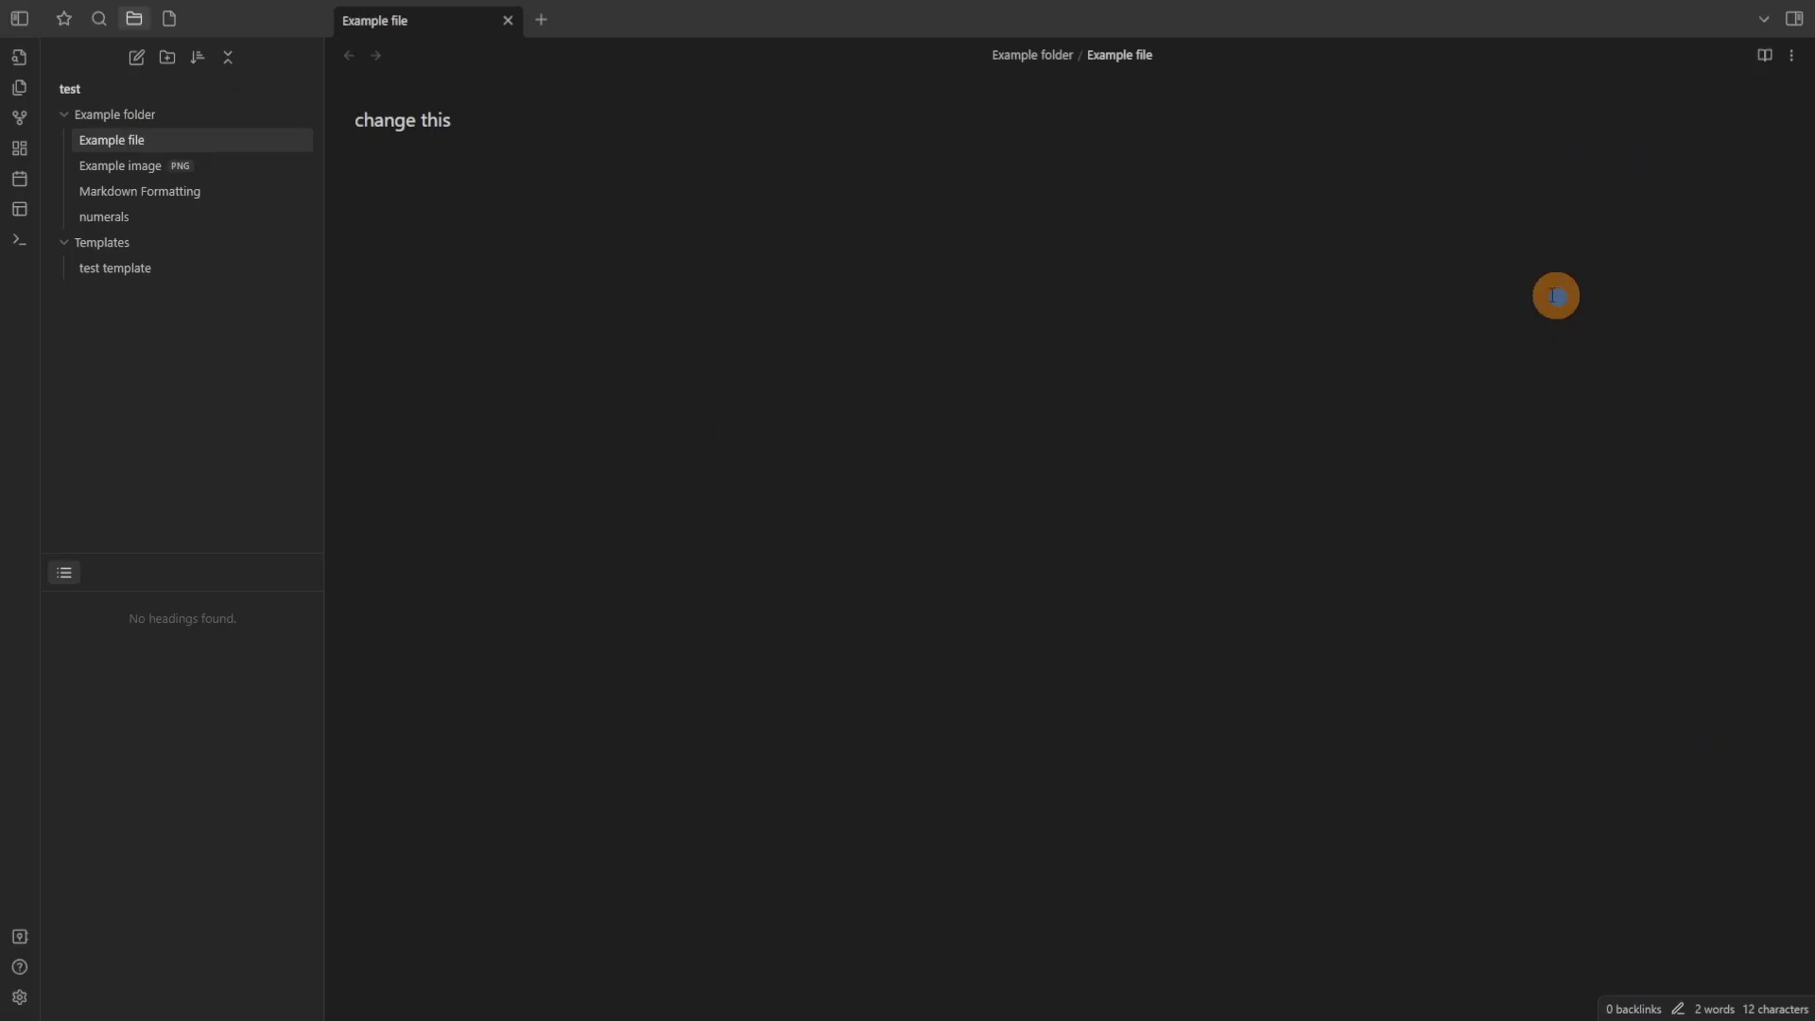
Close the Example file tab and its separate window, then reopen Example file.
middle_click(406, 20)
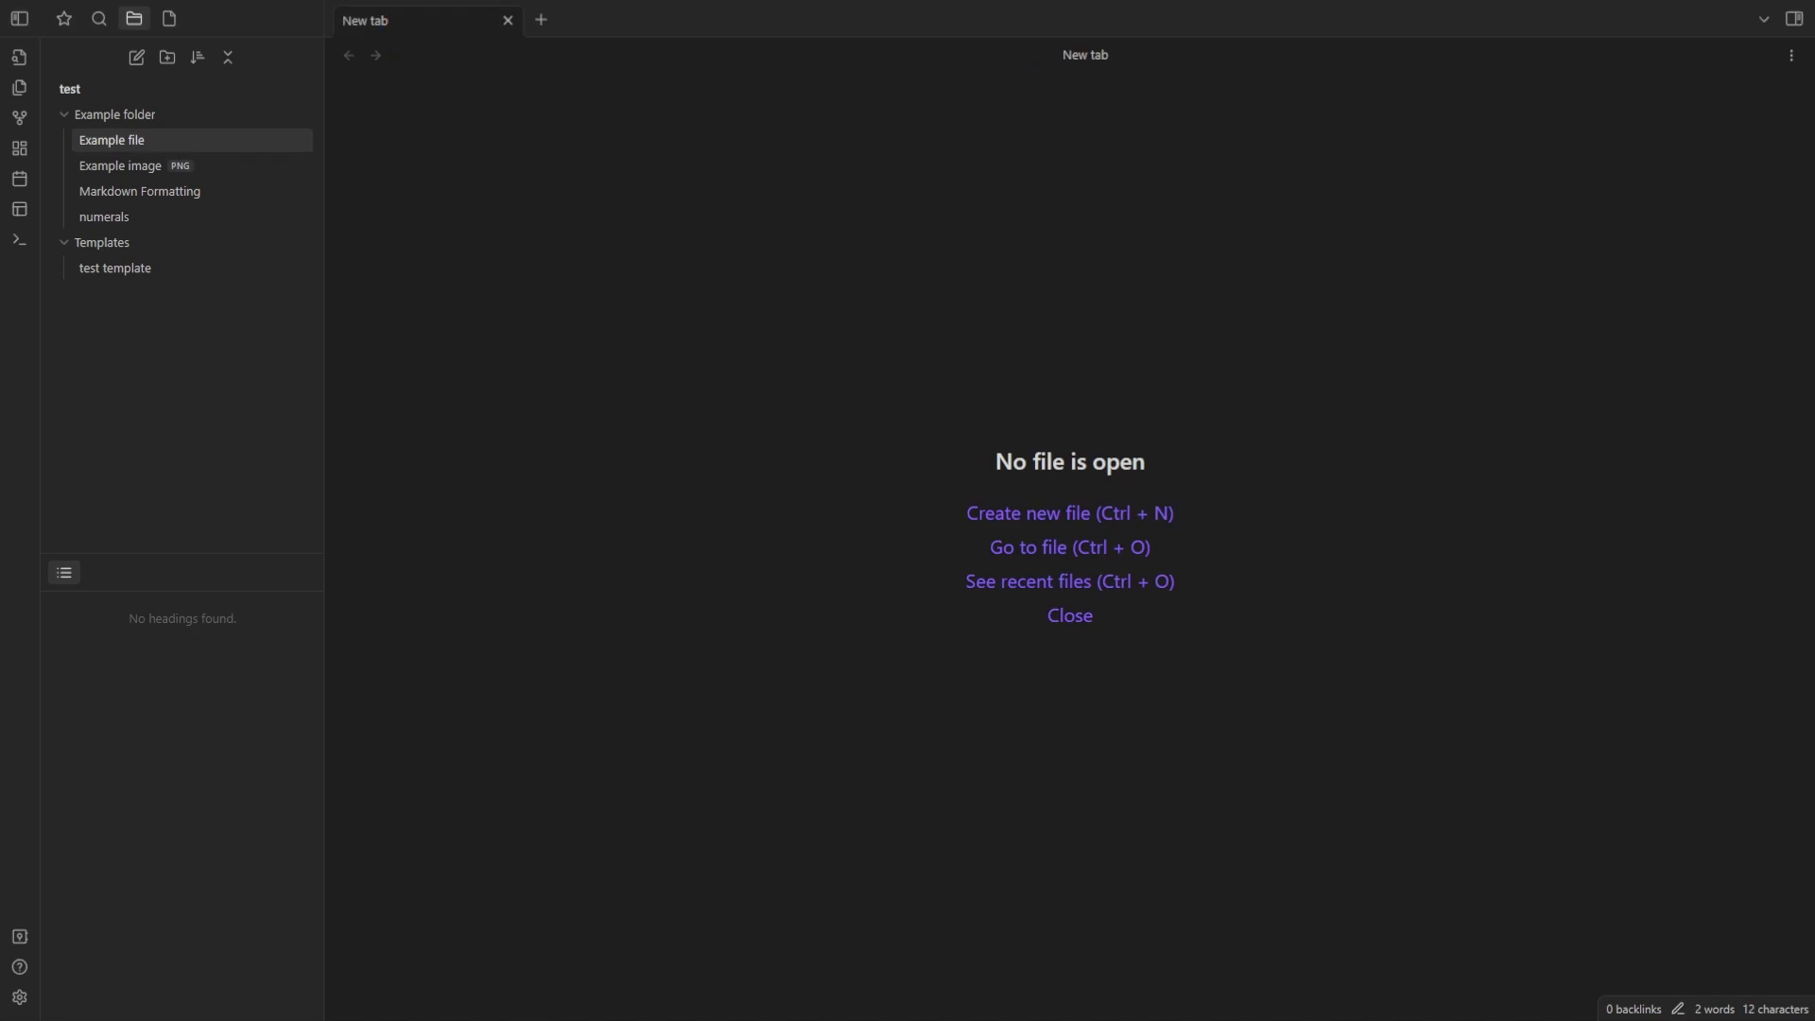
left_click_drag(341, 216, 1205, 215)
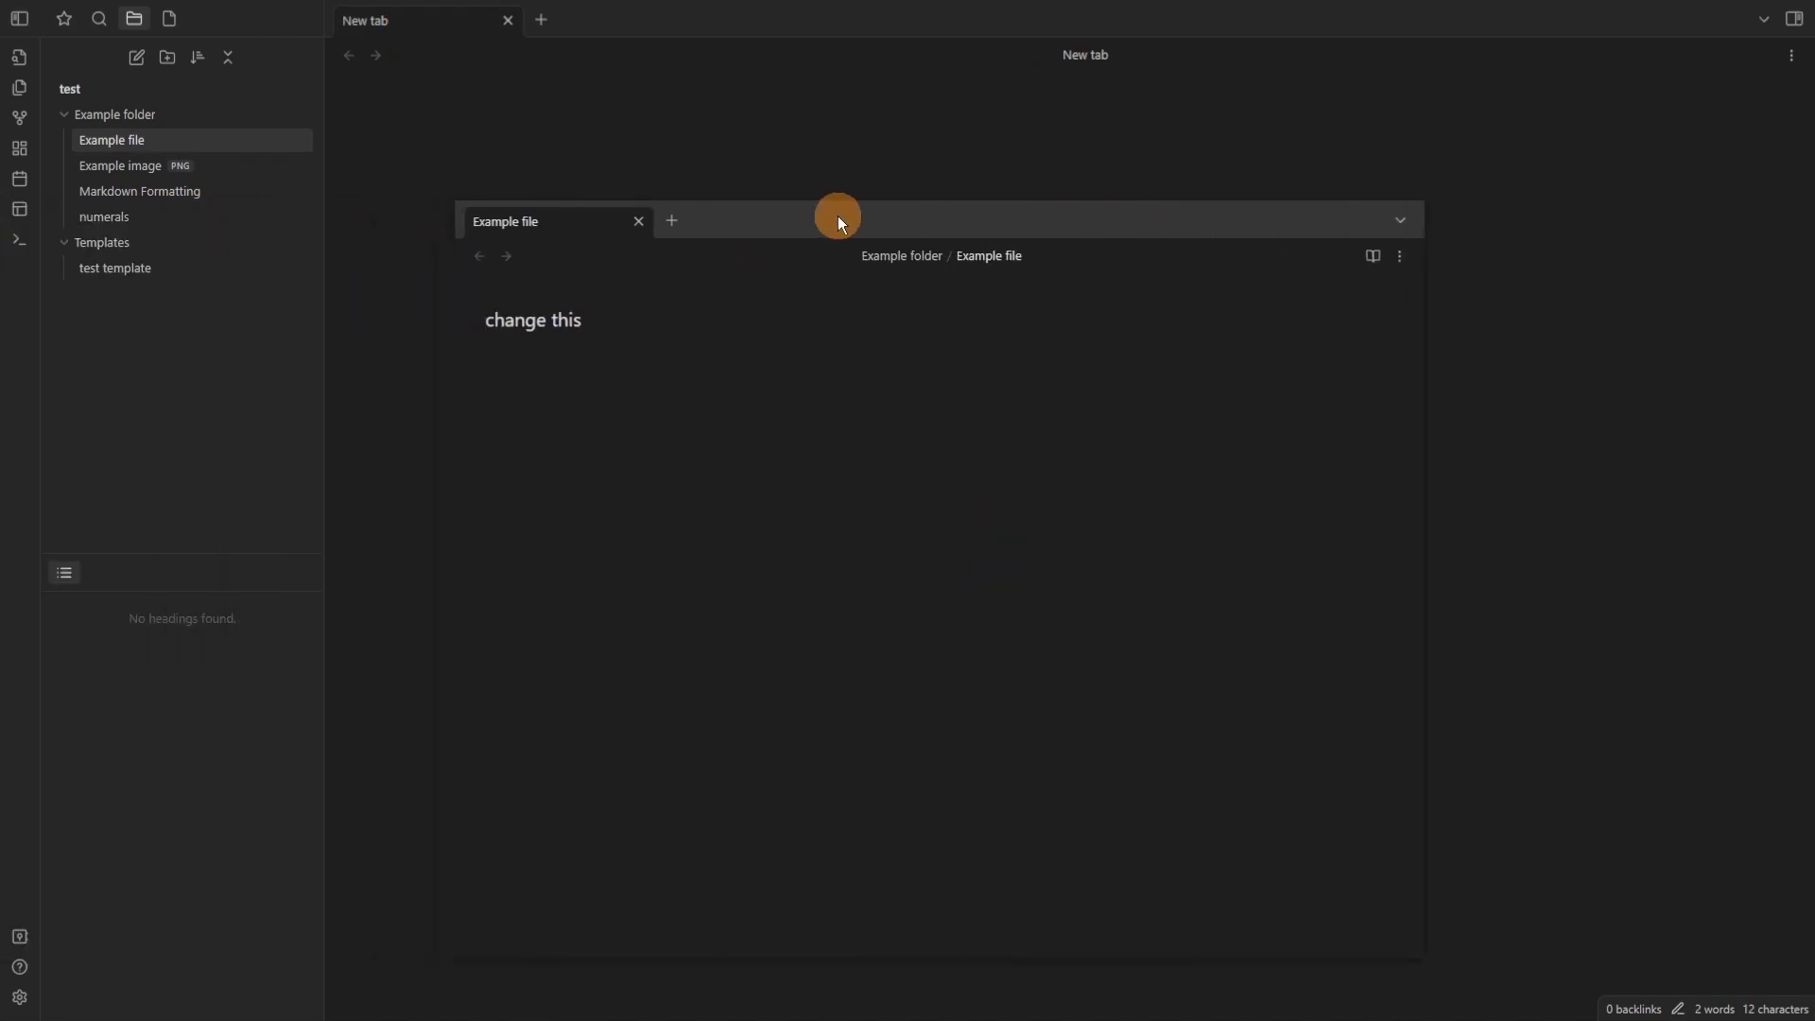
left_click(639, 220)
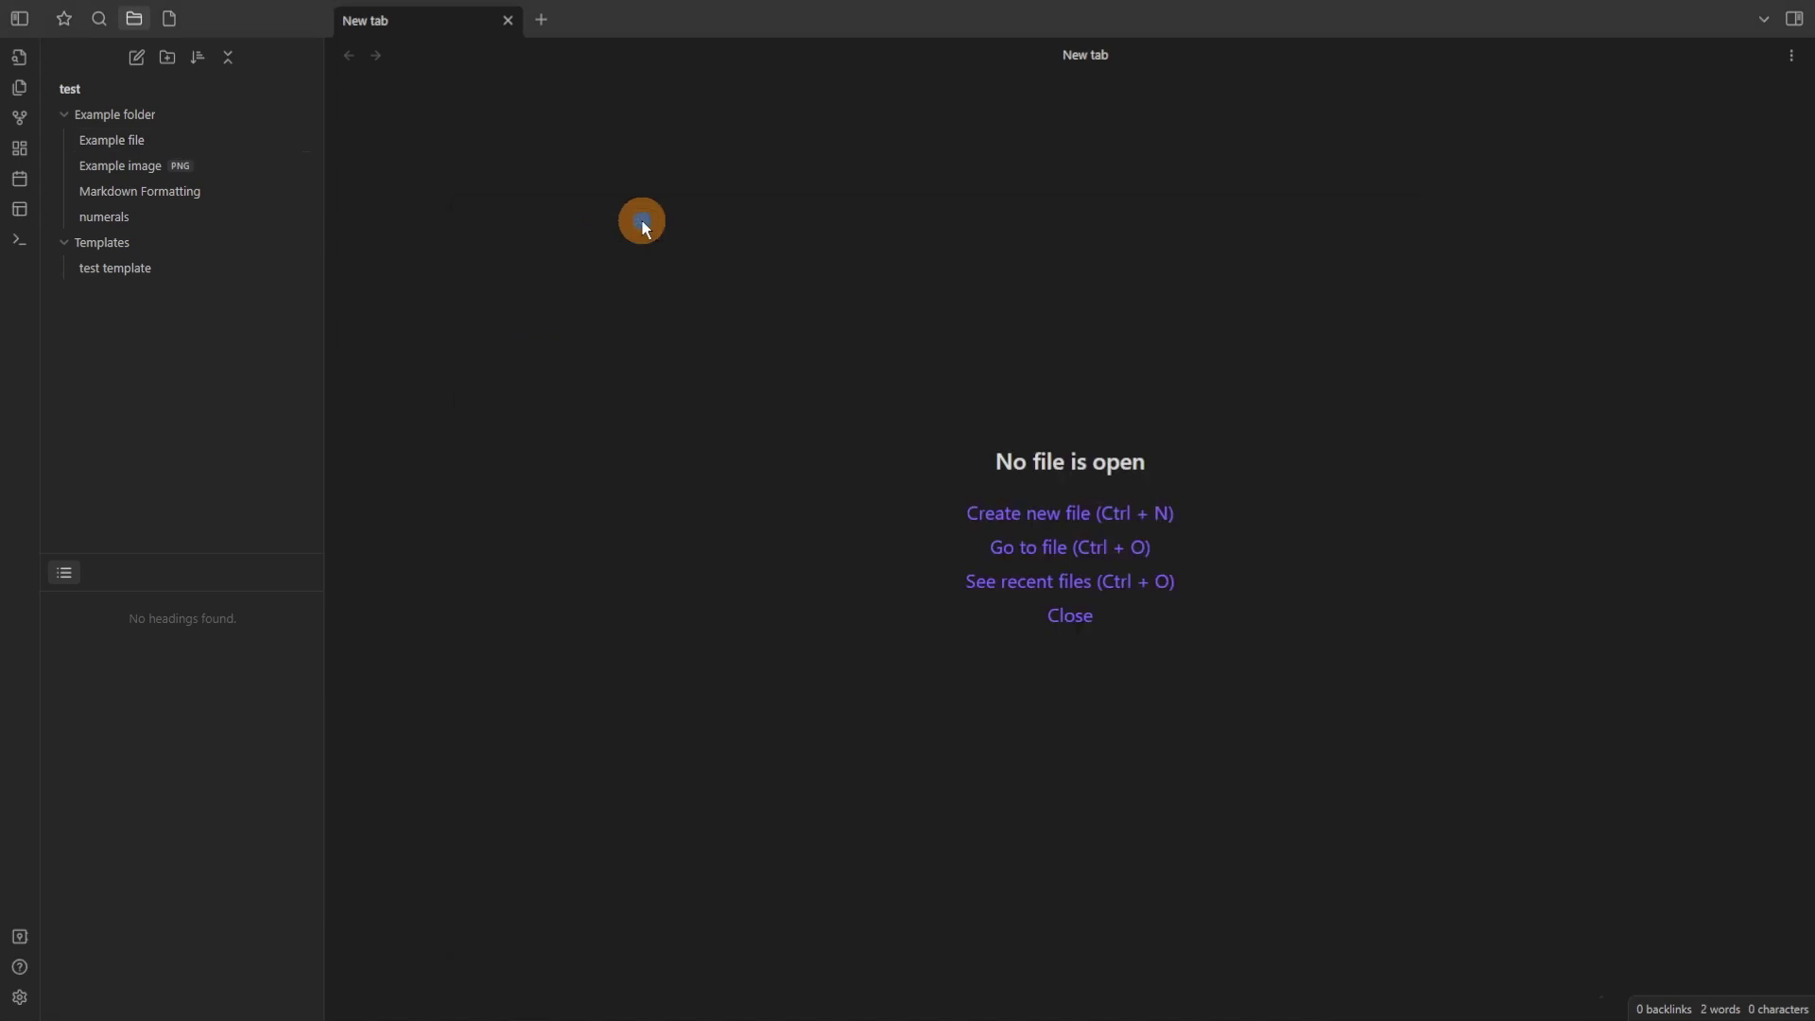
left_click(172, 140)
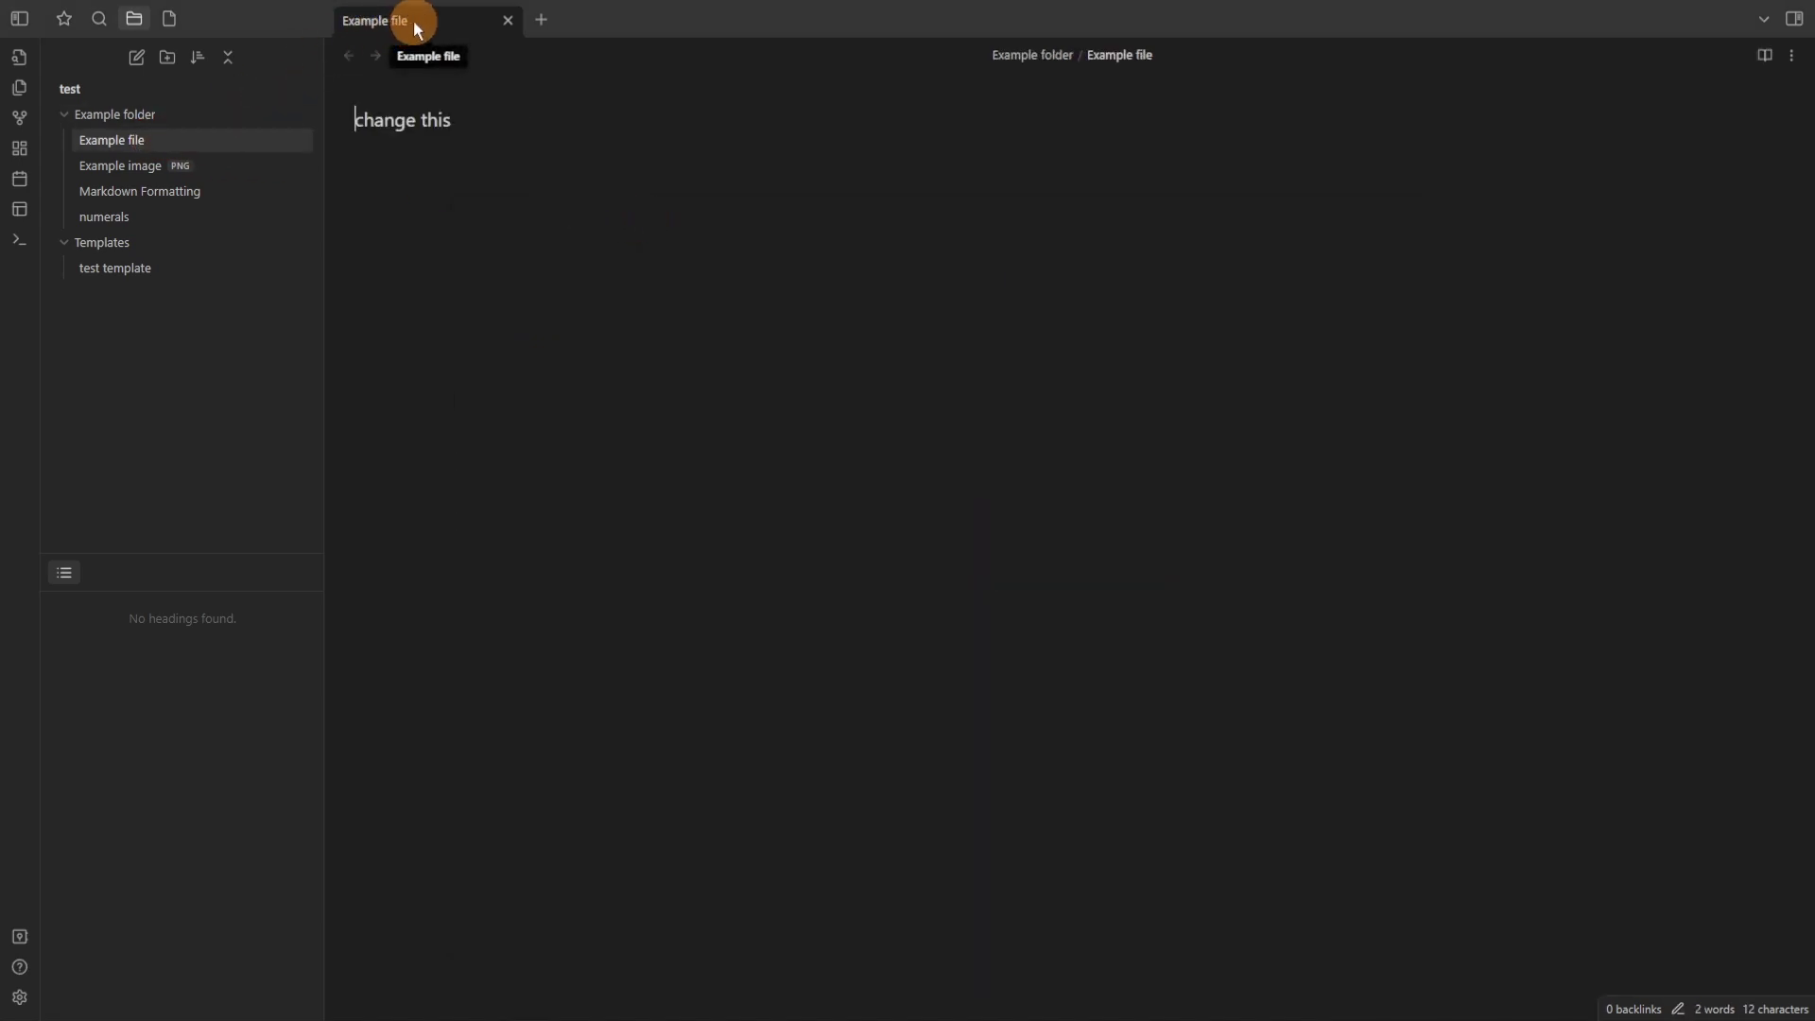
Split Example file into stacked panes and add a pane to the right.
key("ctrl+shift+d")
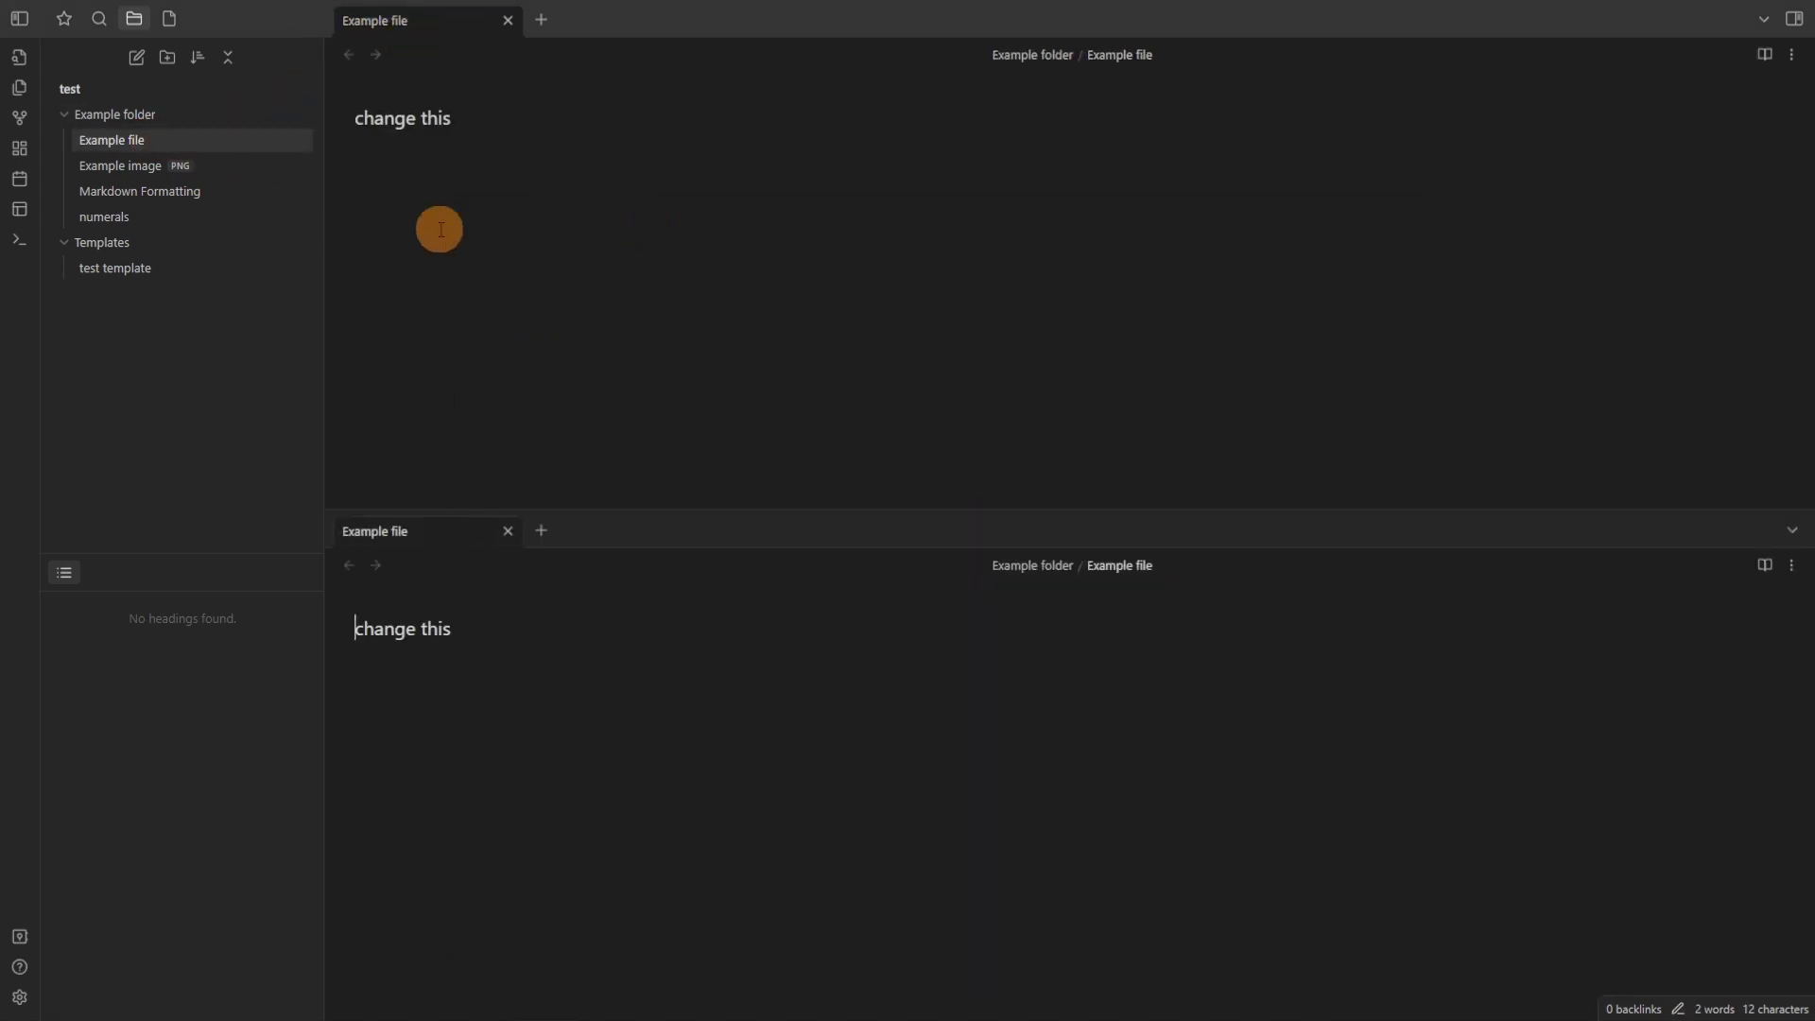
left_click(421, 20)
key("ctrl+shift+r")
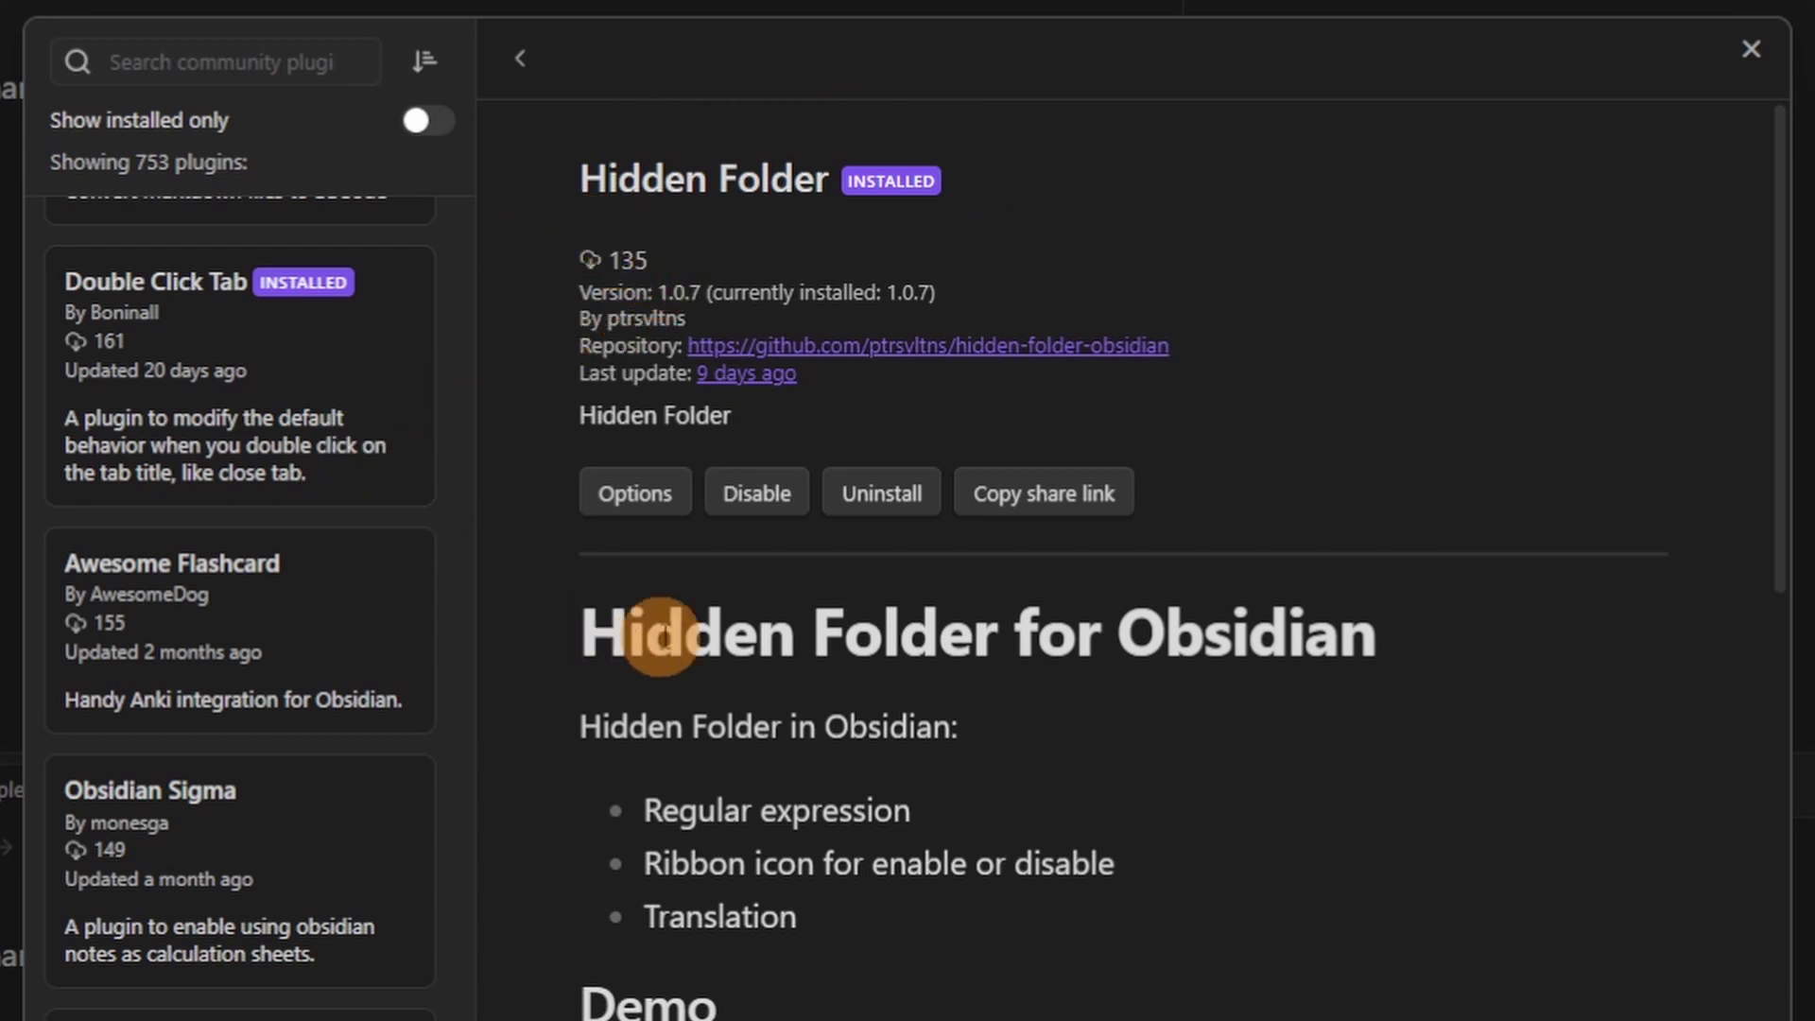
Add a Templates rule in Hidden Folder's options and close settings.
scroll(1163, 766, "down", 4)
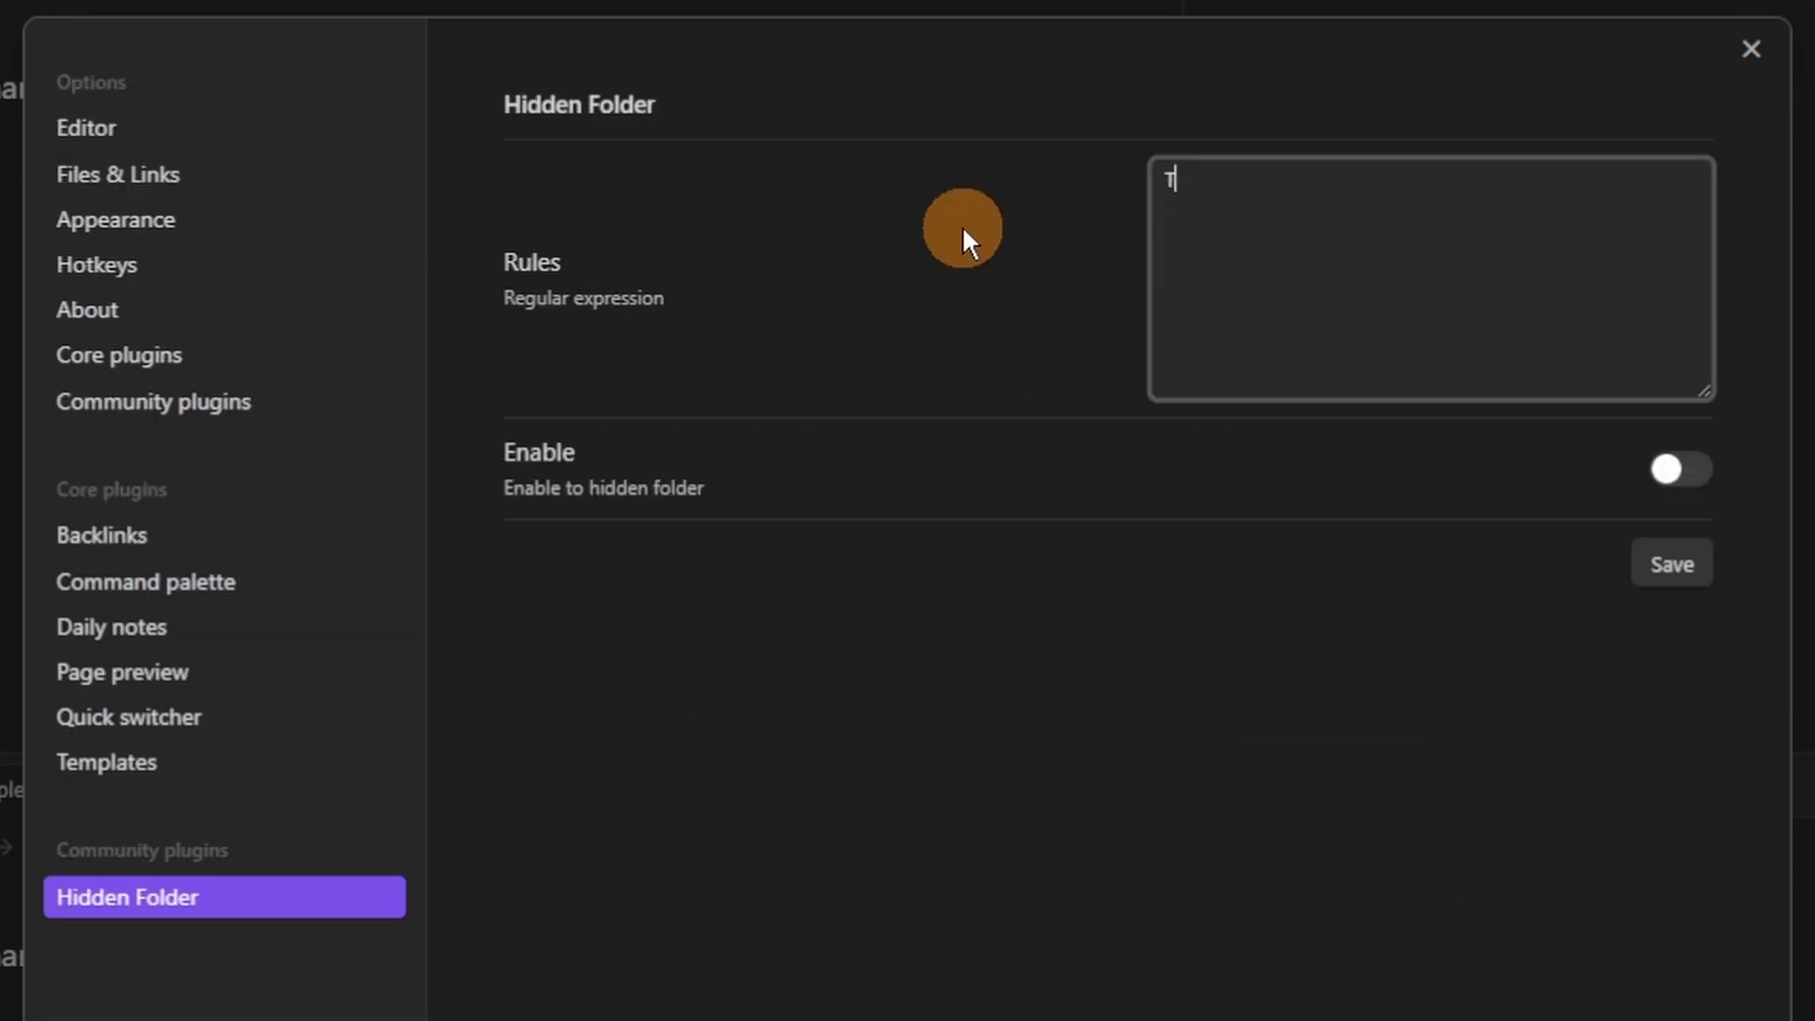
type("emplates")
left_click(961, 225)
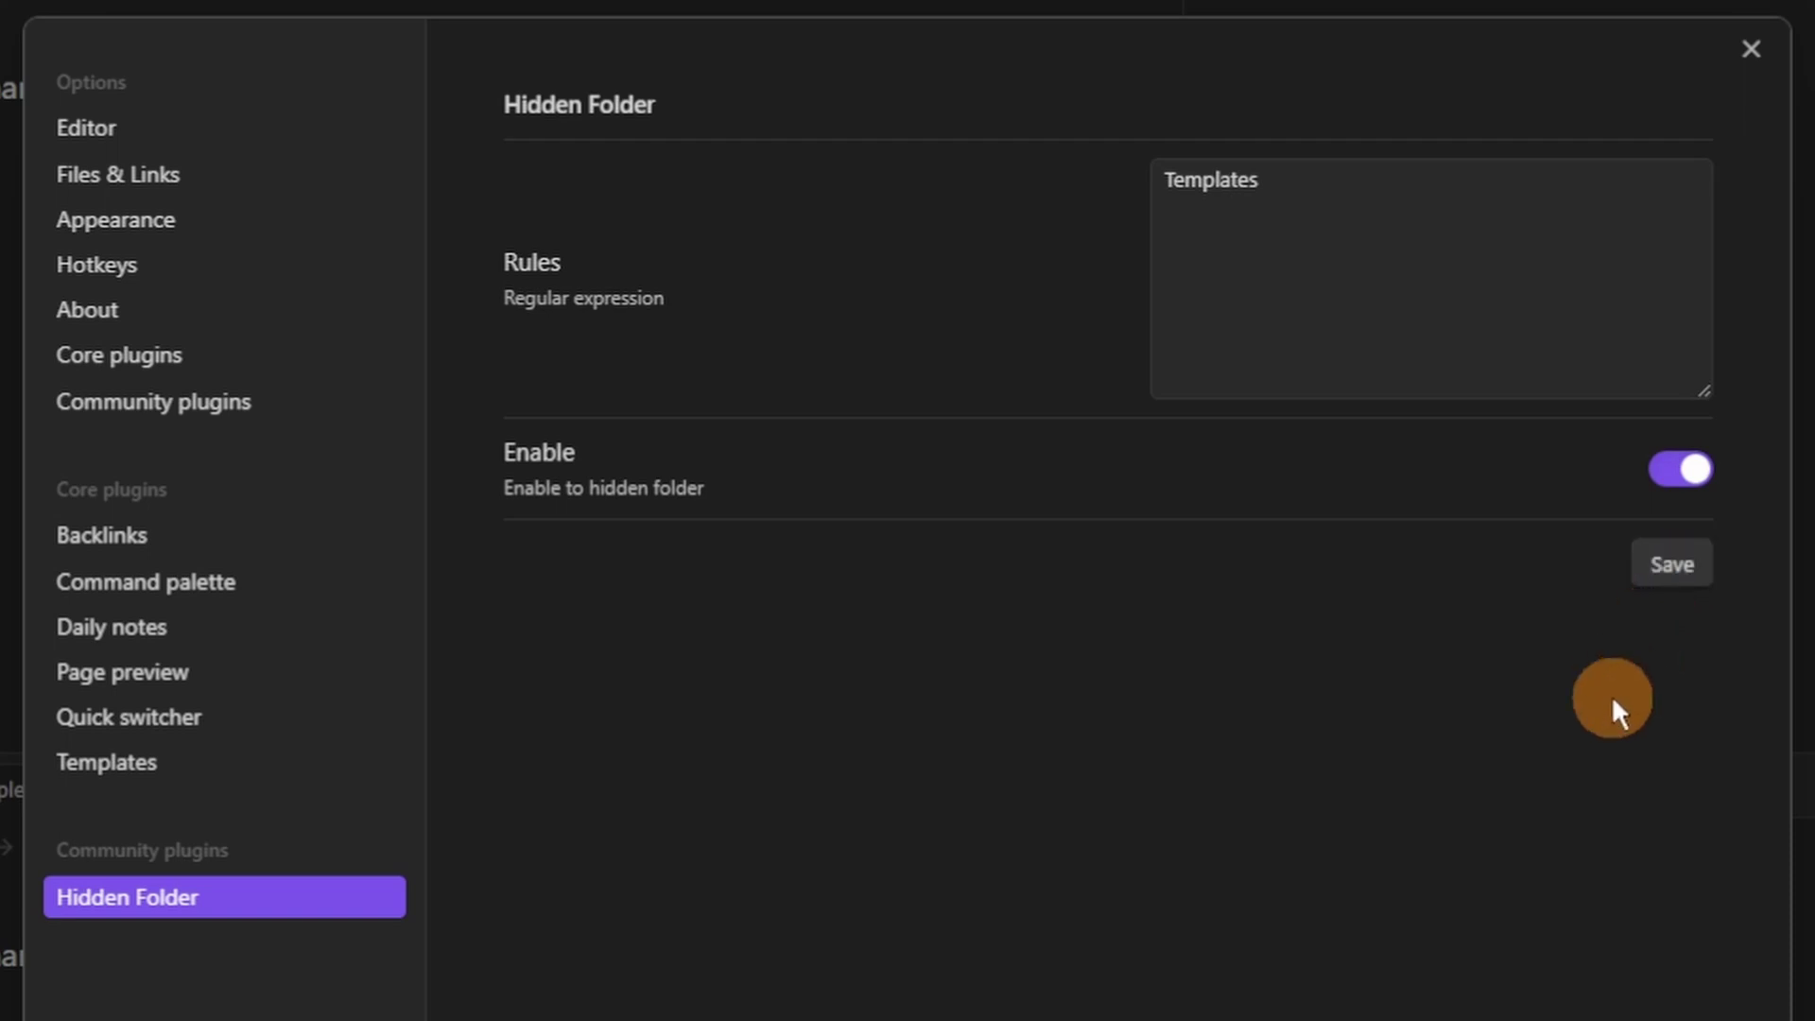
key("Escape")
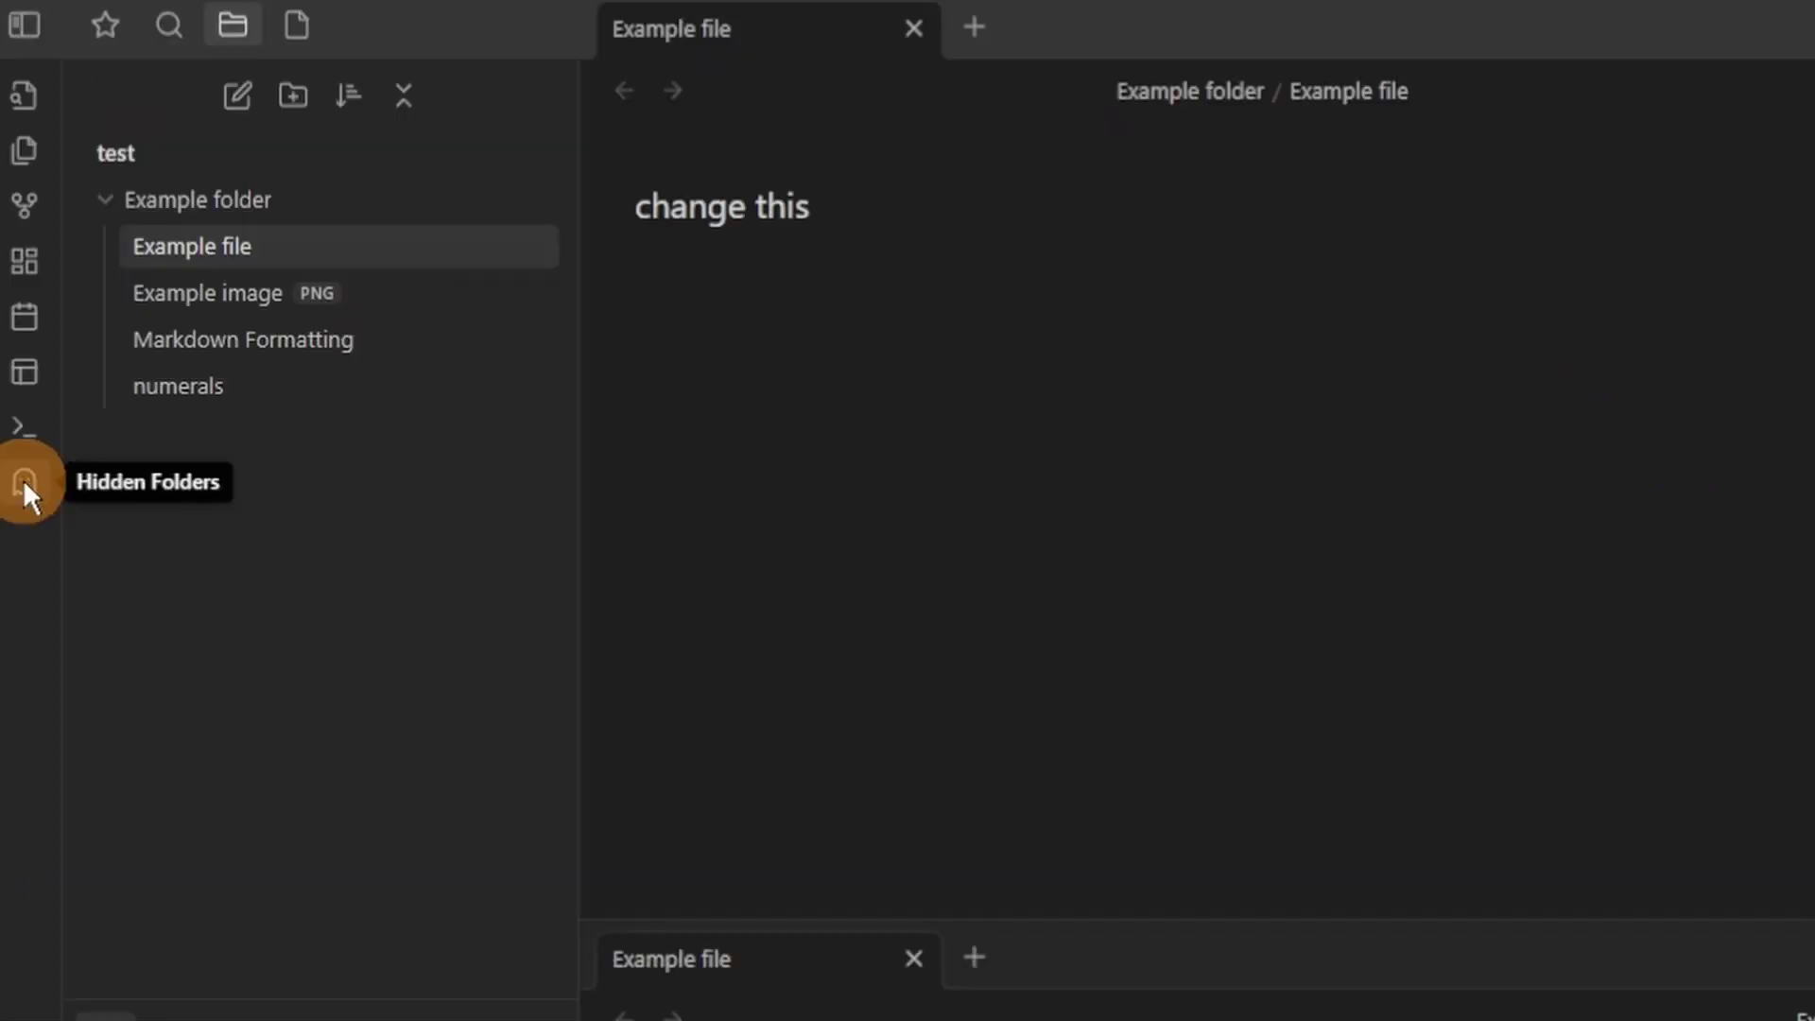
Toggle the Templates folder's visibility from the ribbon, leaving it hidden.
left_click(22, 482)
left_click(22, 479)
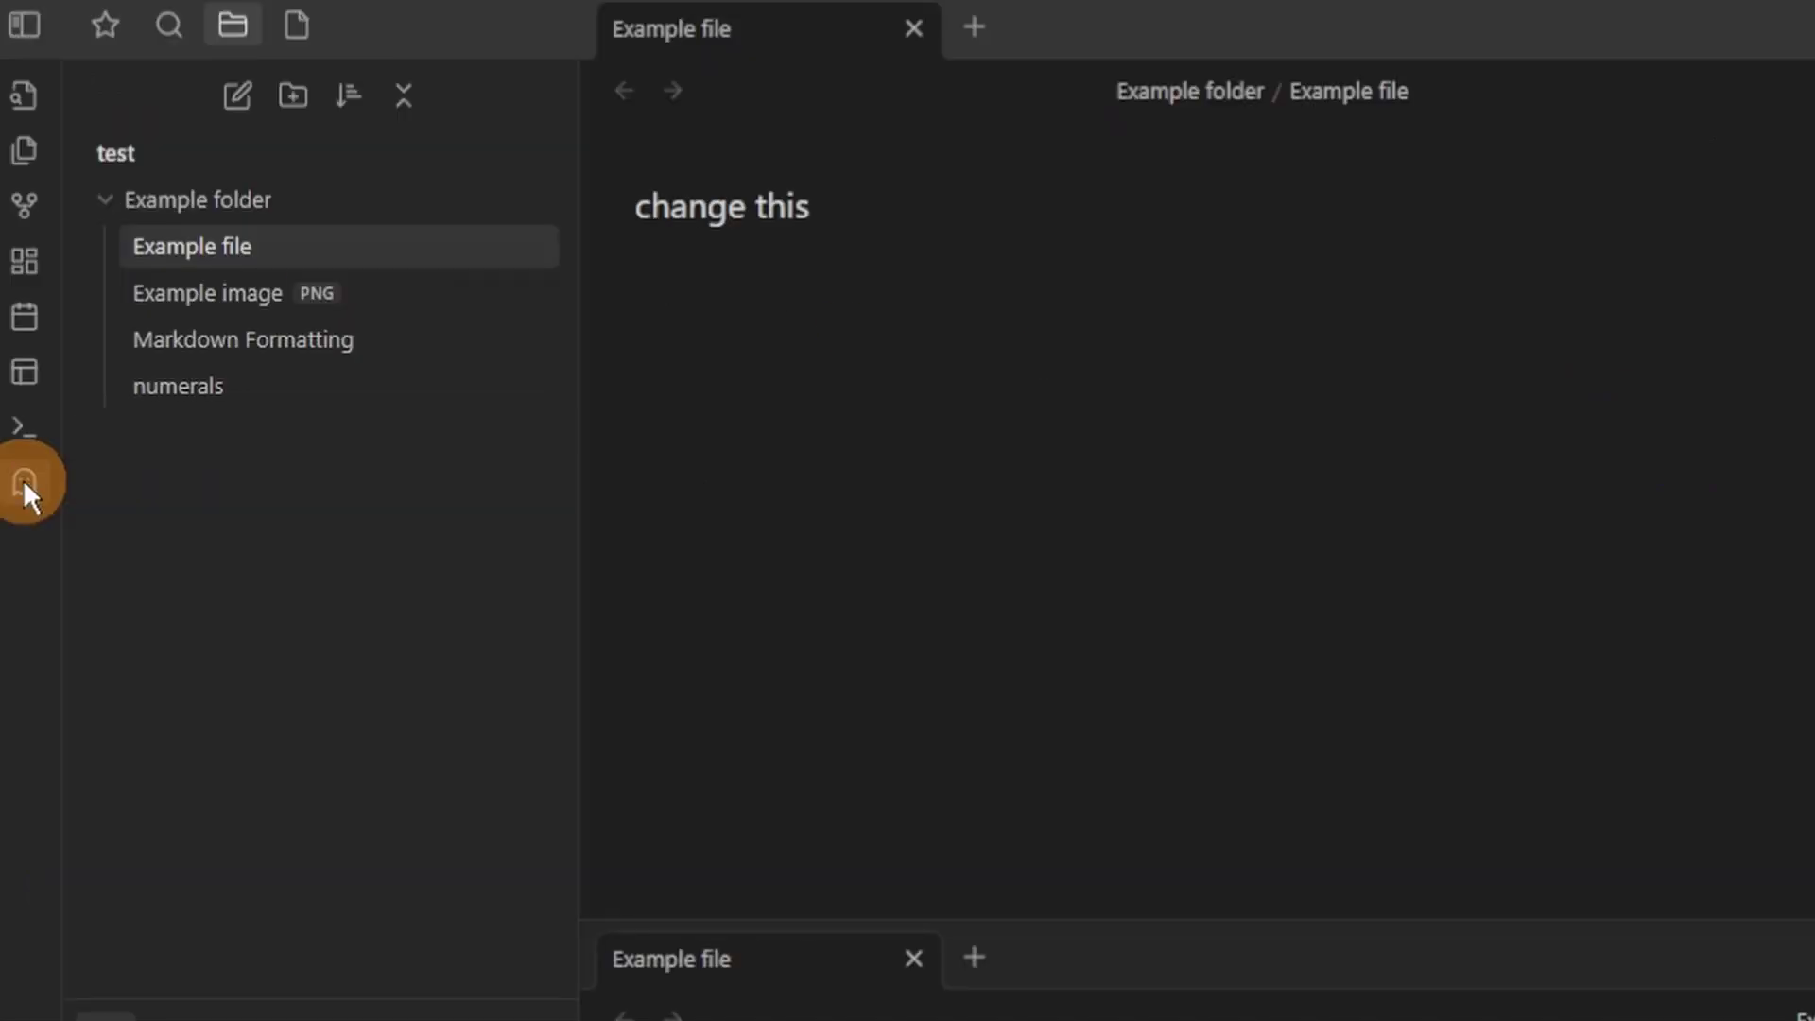
left_click(23, 479)
left_click(22, 479)
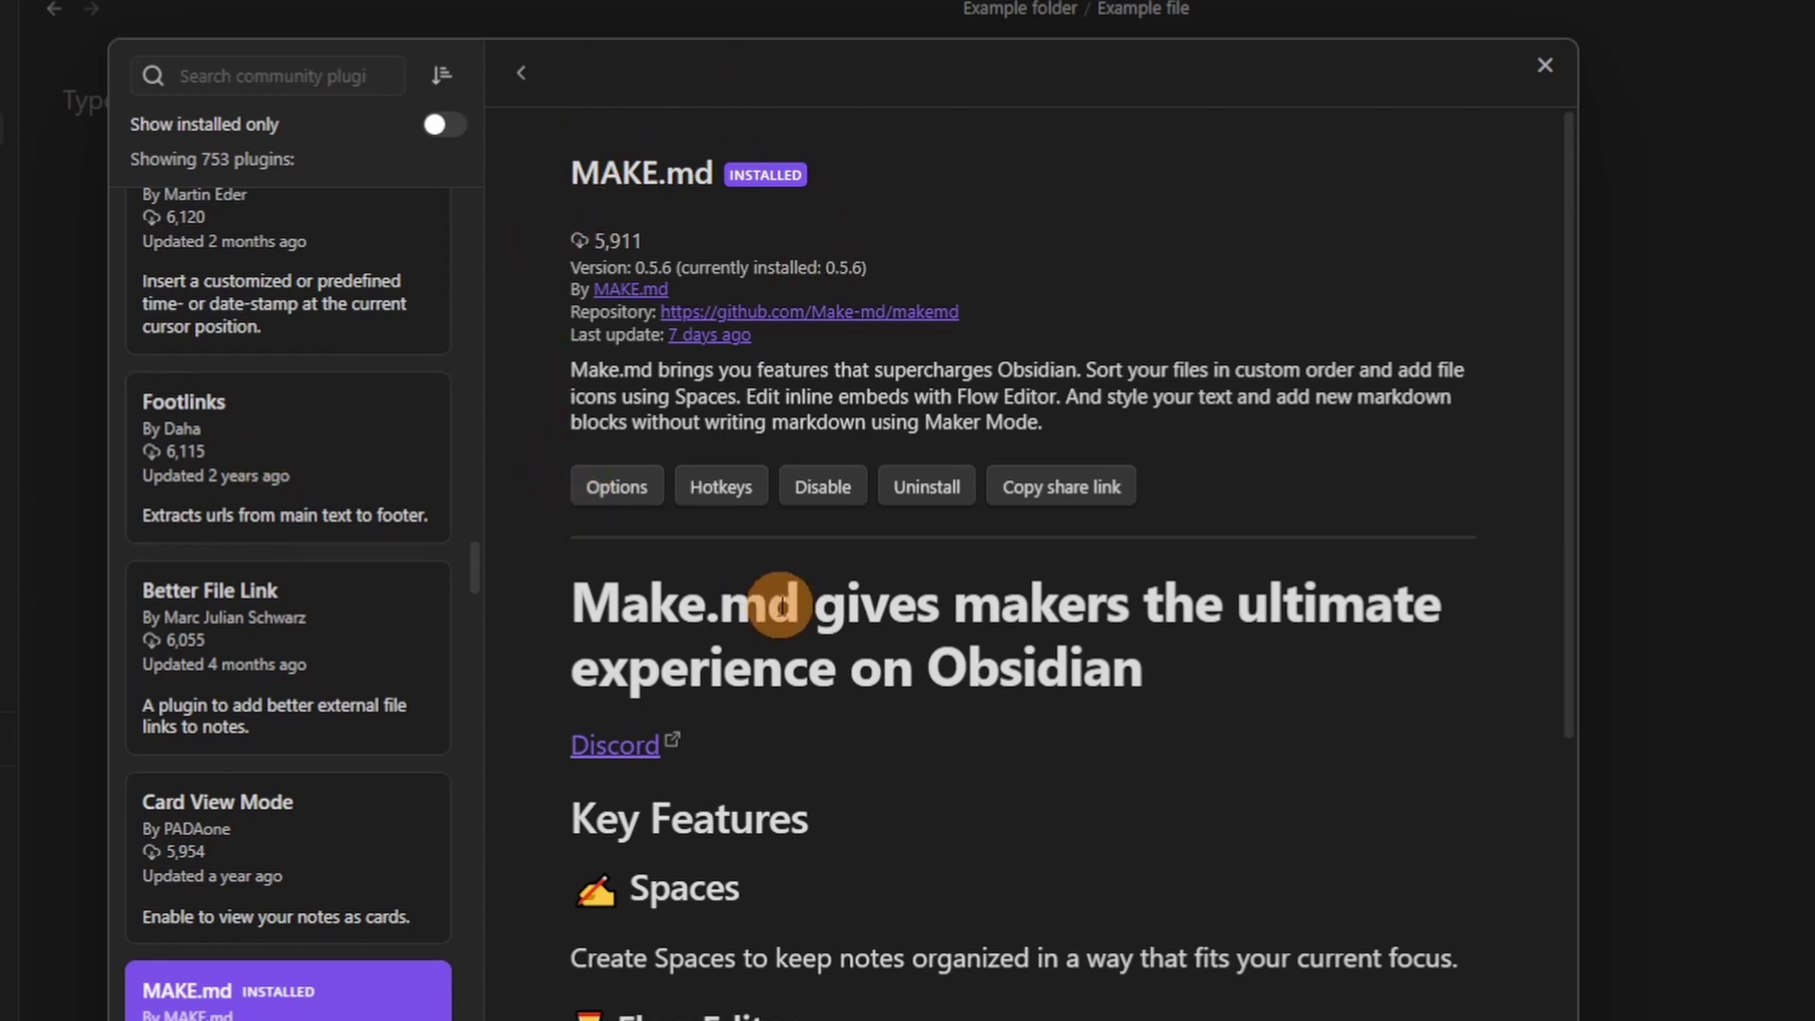
Open and close the MAKE.md plugin options.
scroll(842, 604, "down", 6)
scroll(858, 601, "up", 3)
scroll(858, 601, "up", 2)
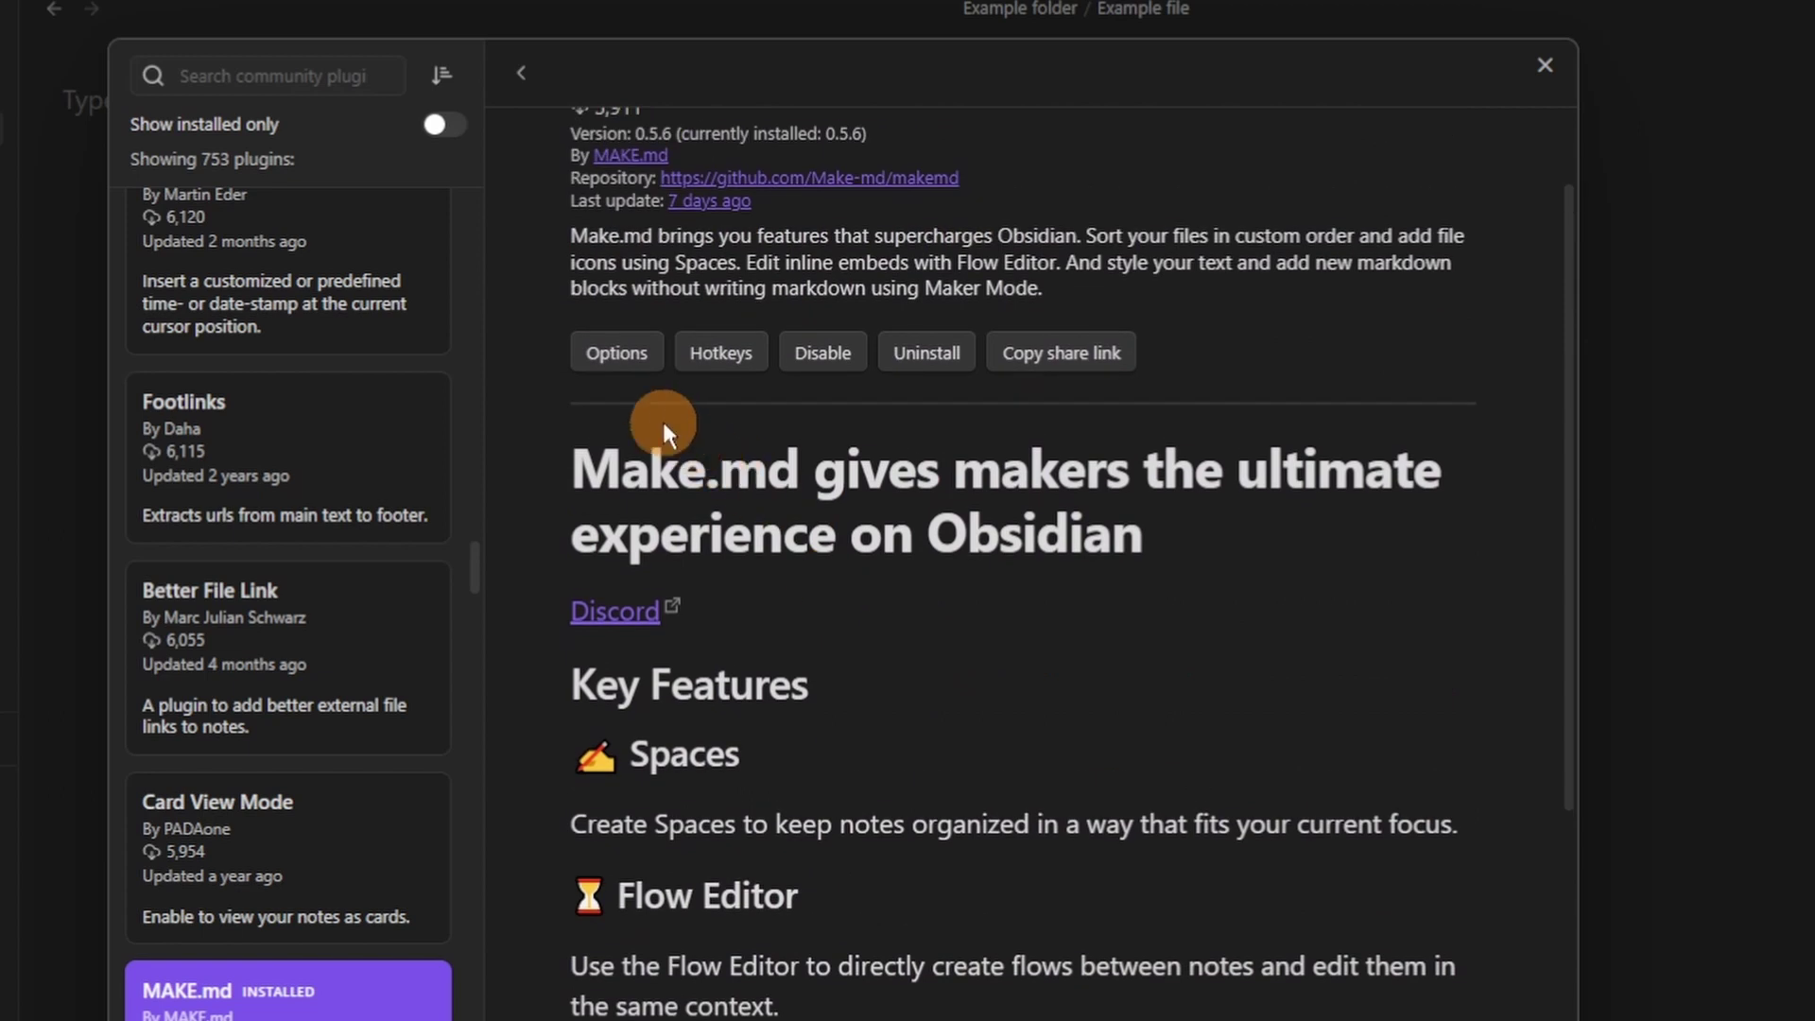
left_click(626, 355)
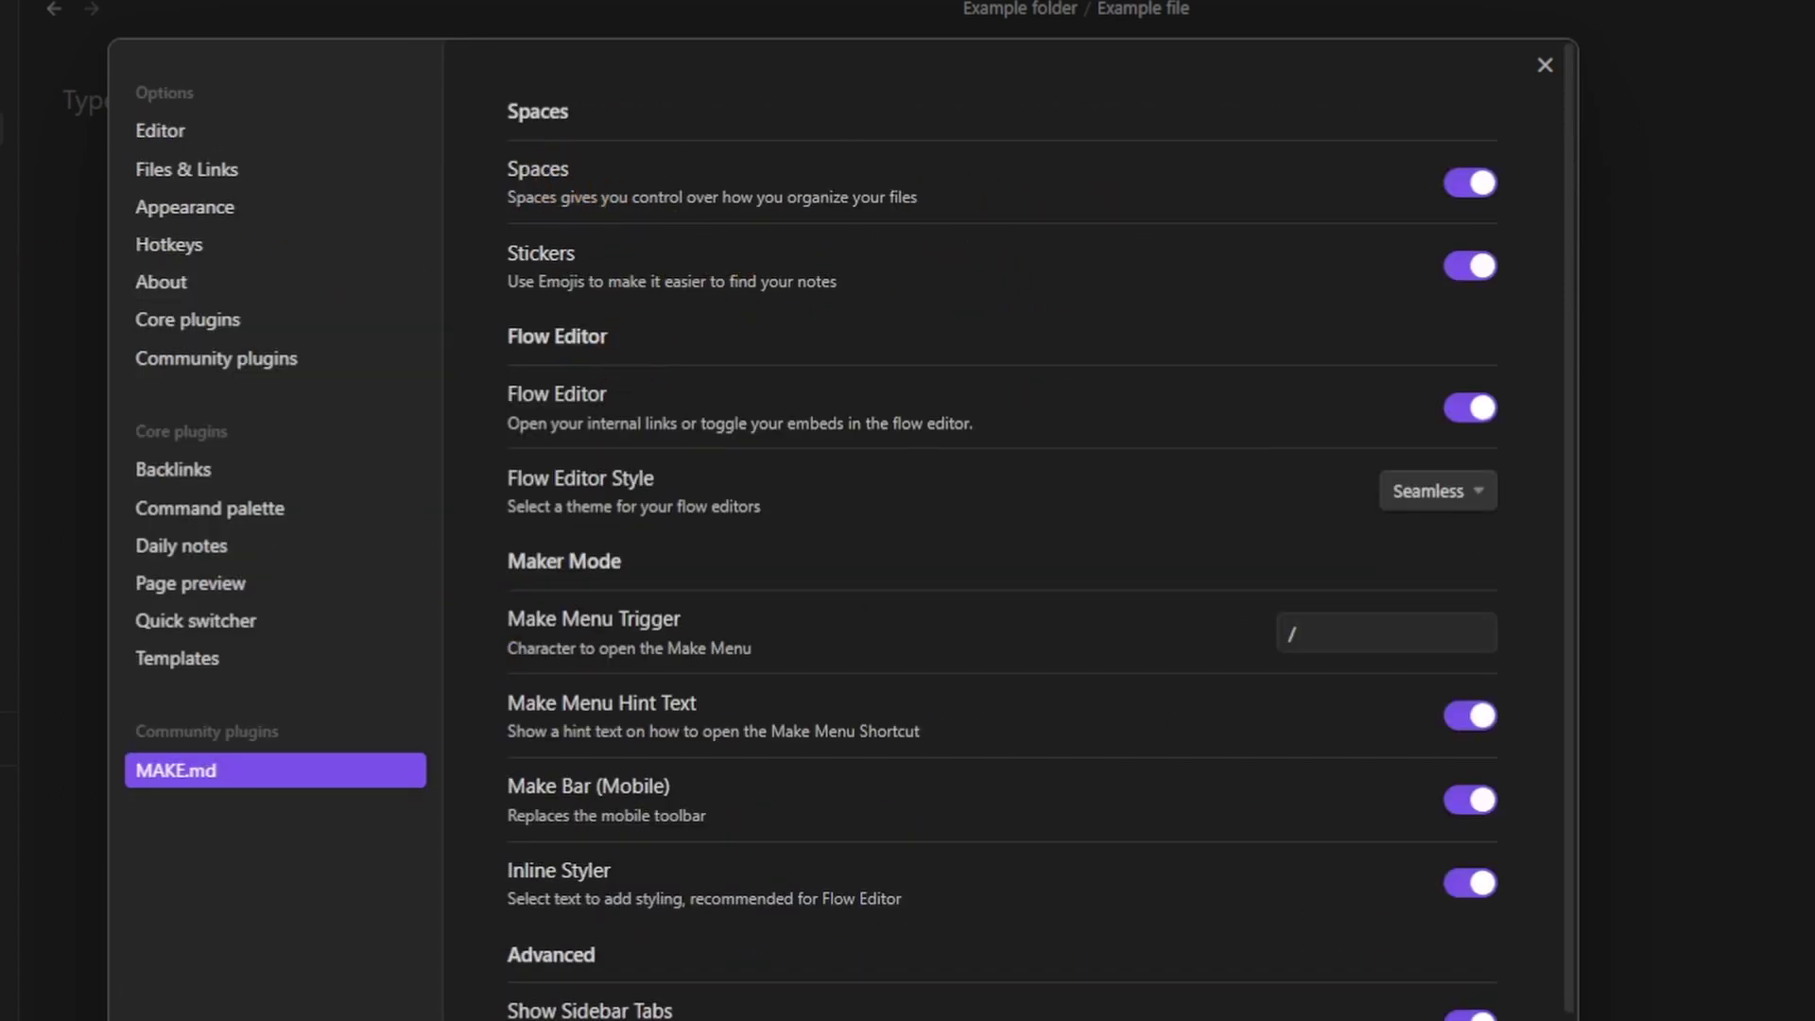
key("Escape")
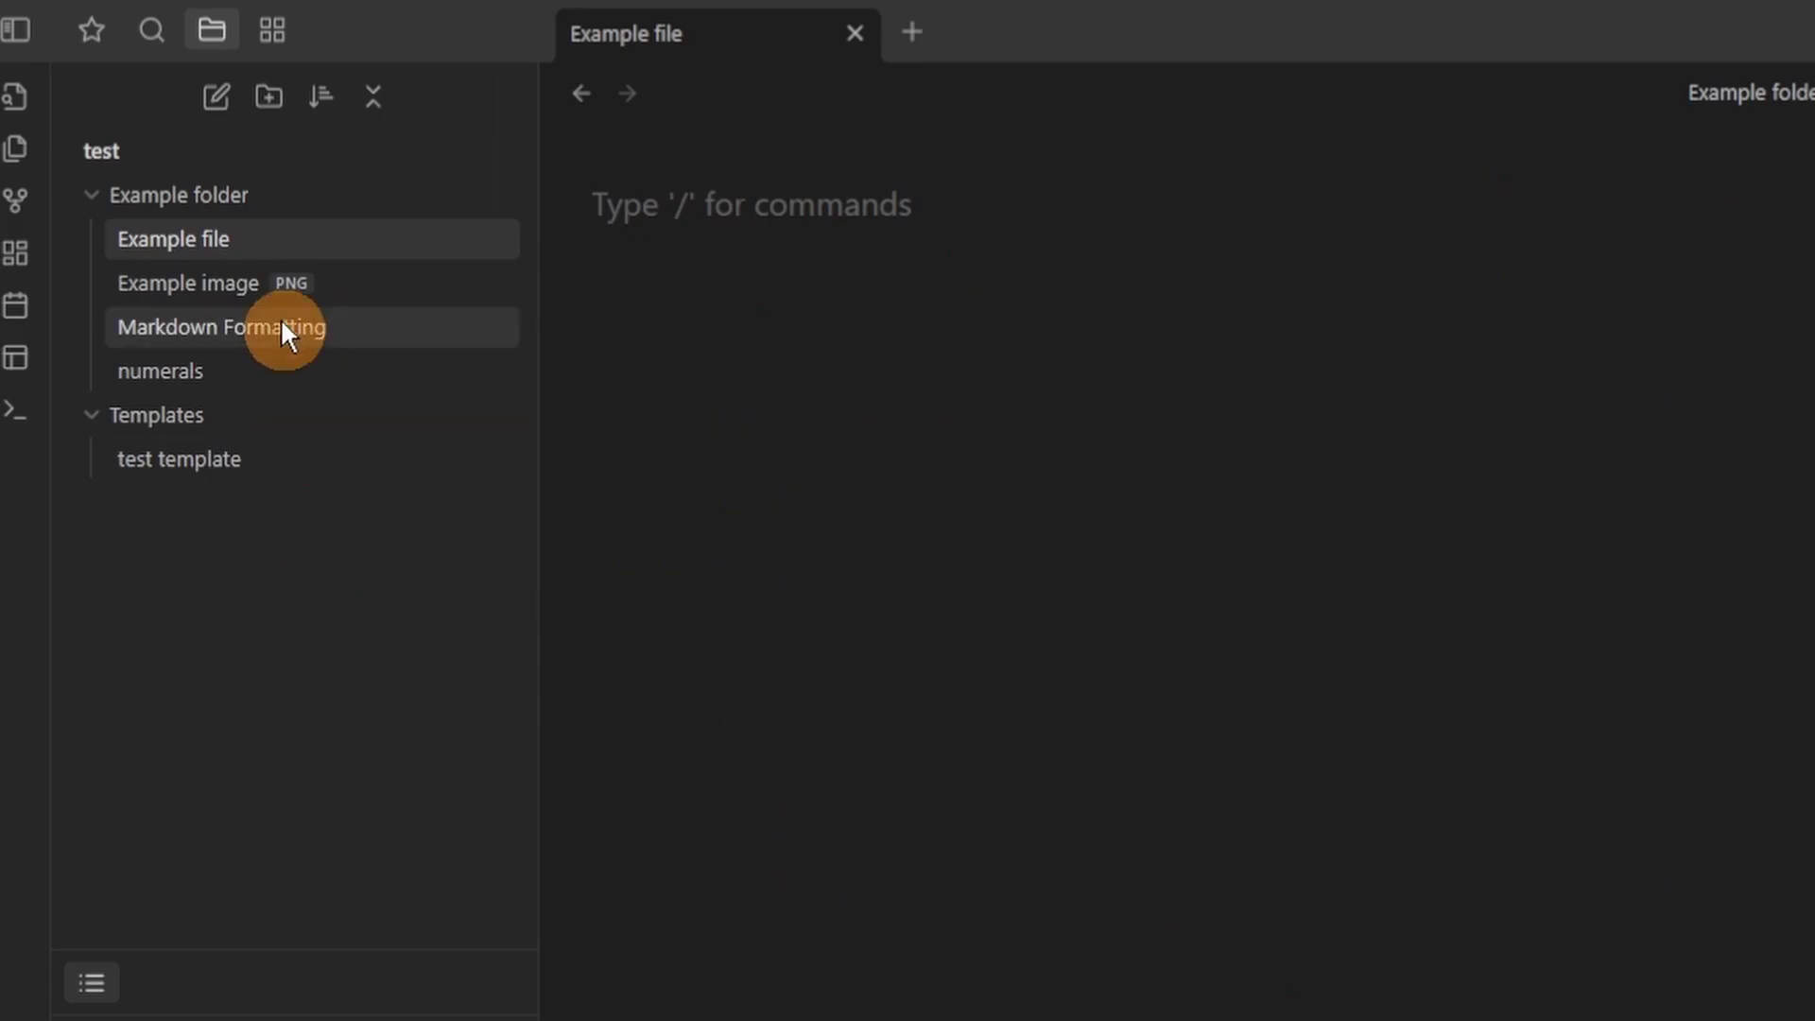
In the spaces view, expand Templates in test space and create an Untitled note.
left_click(266, 31)
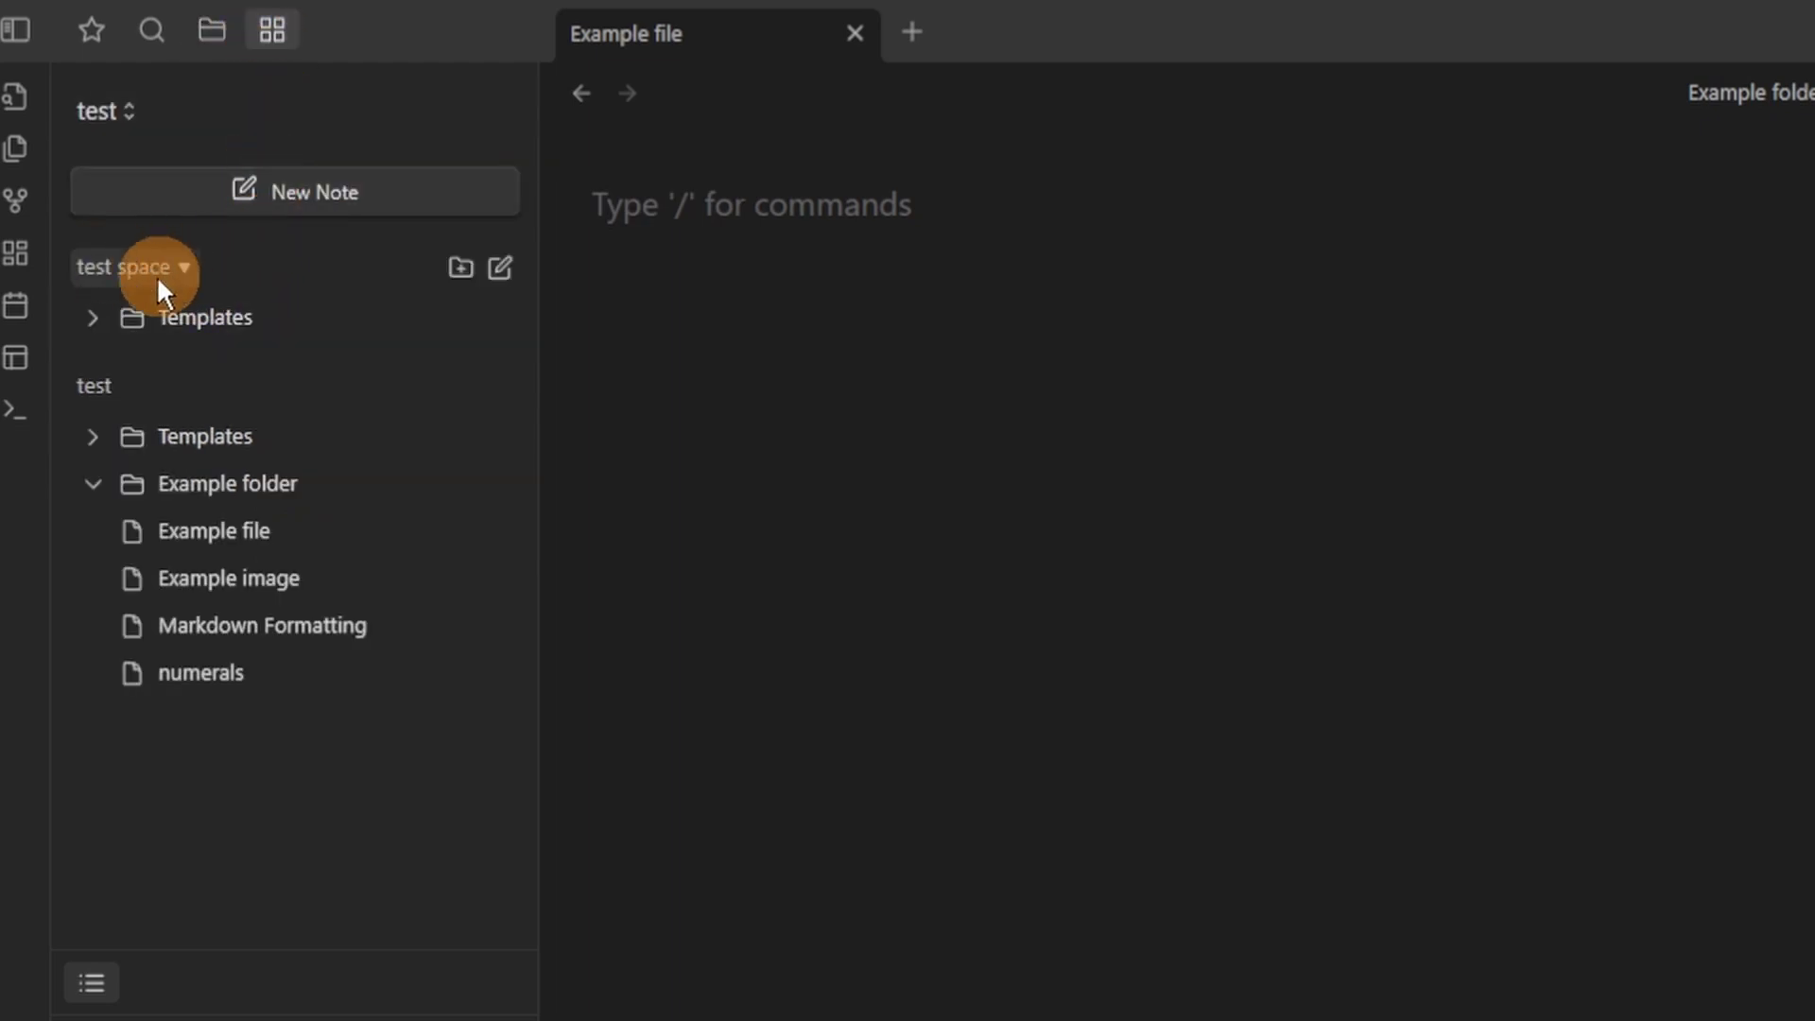
left_click(104, 106)
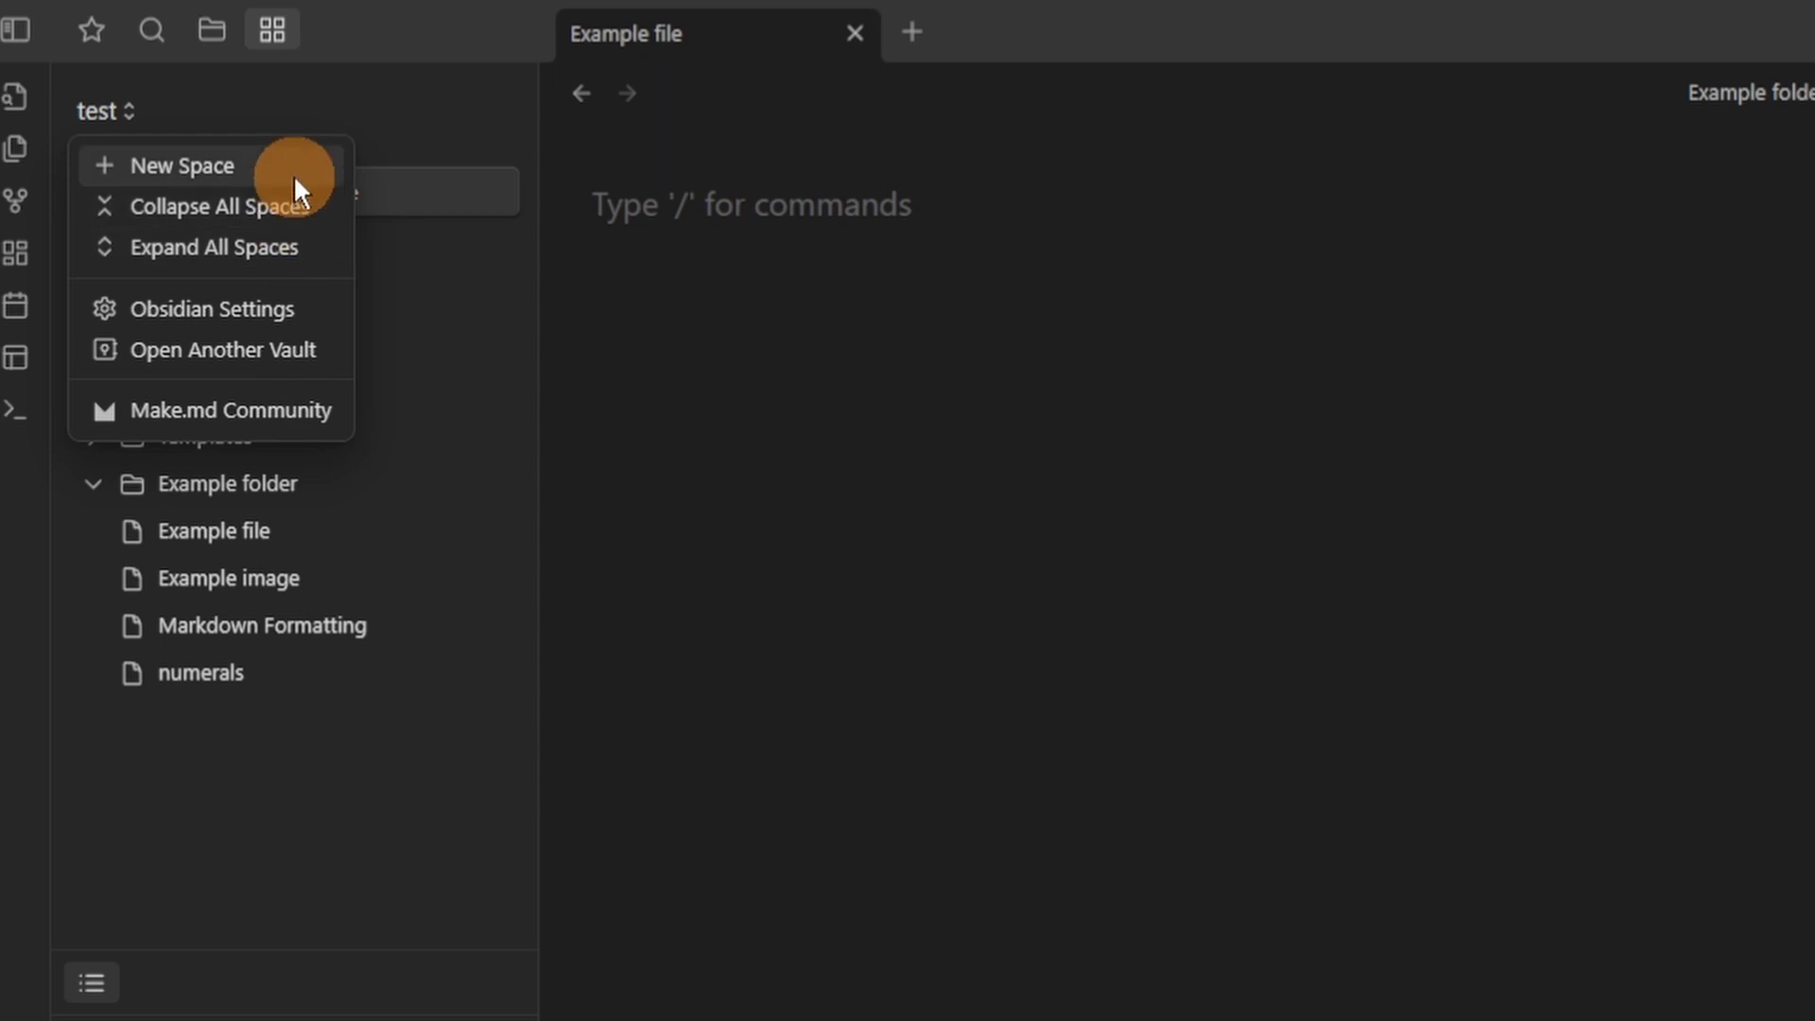
left_click(416, 149)
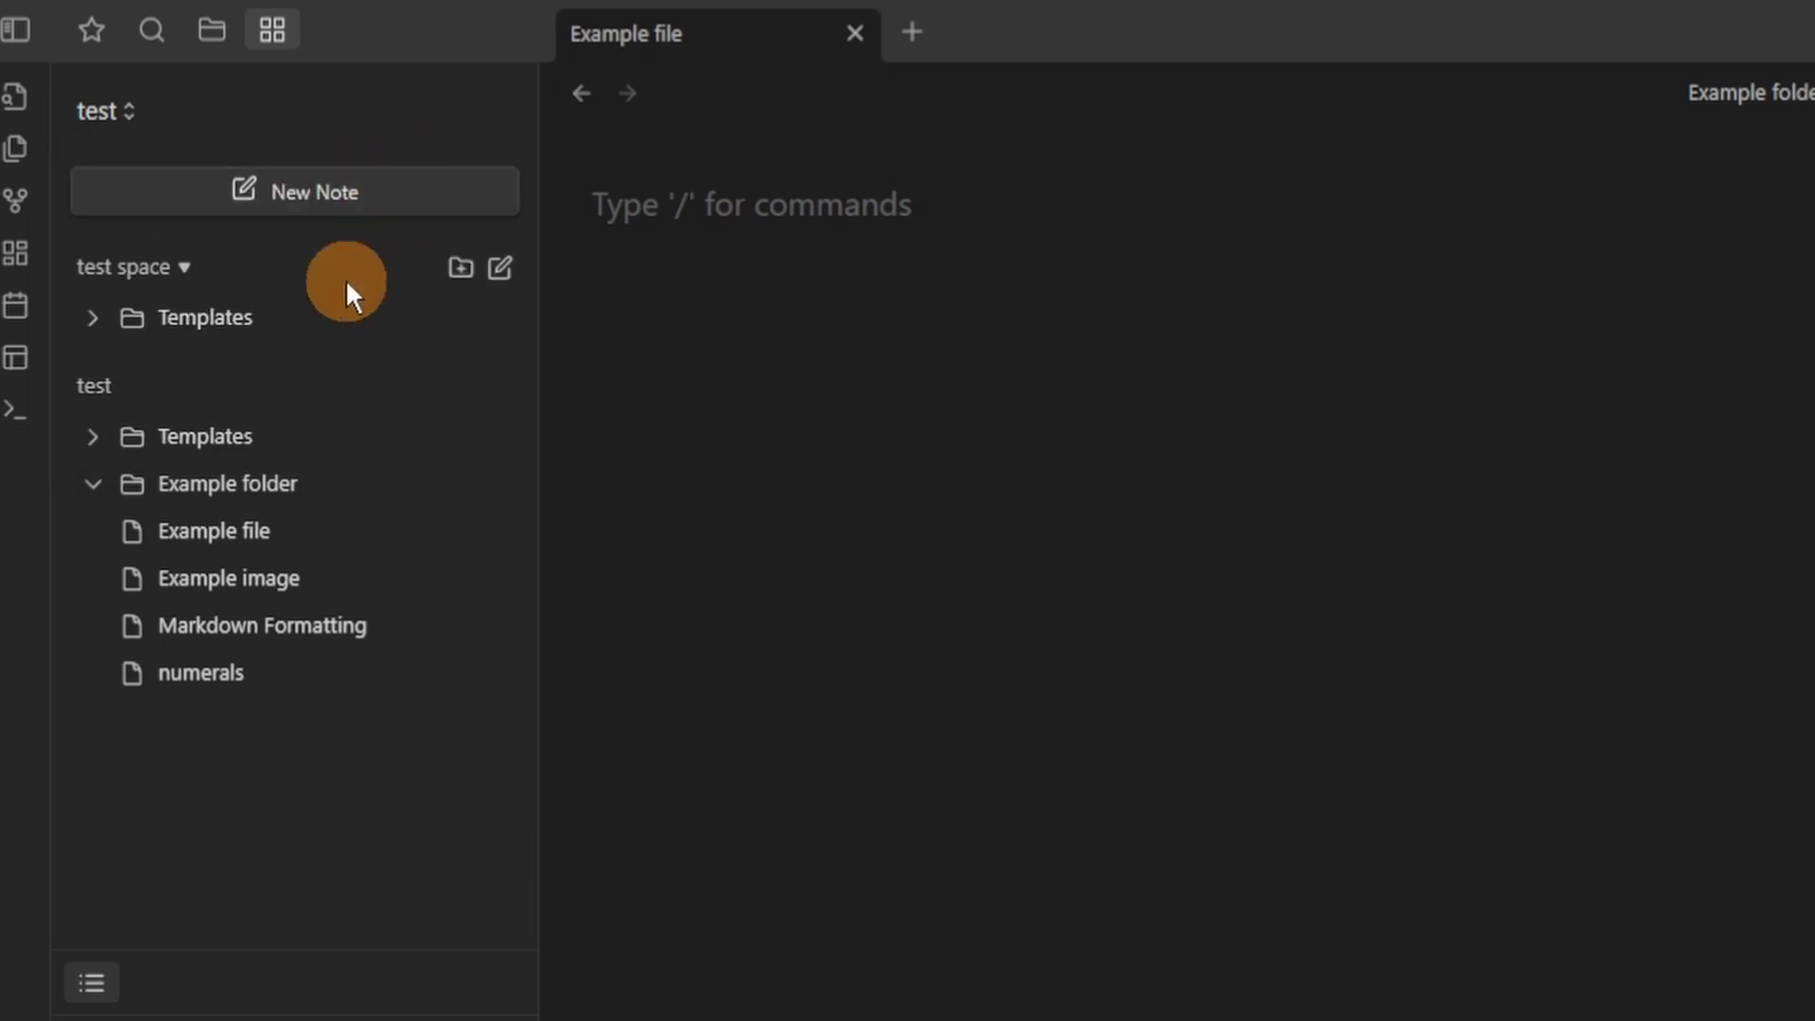
left_click(194, 267)
left_click(195, 266)
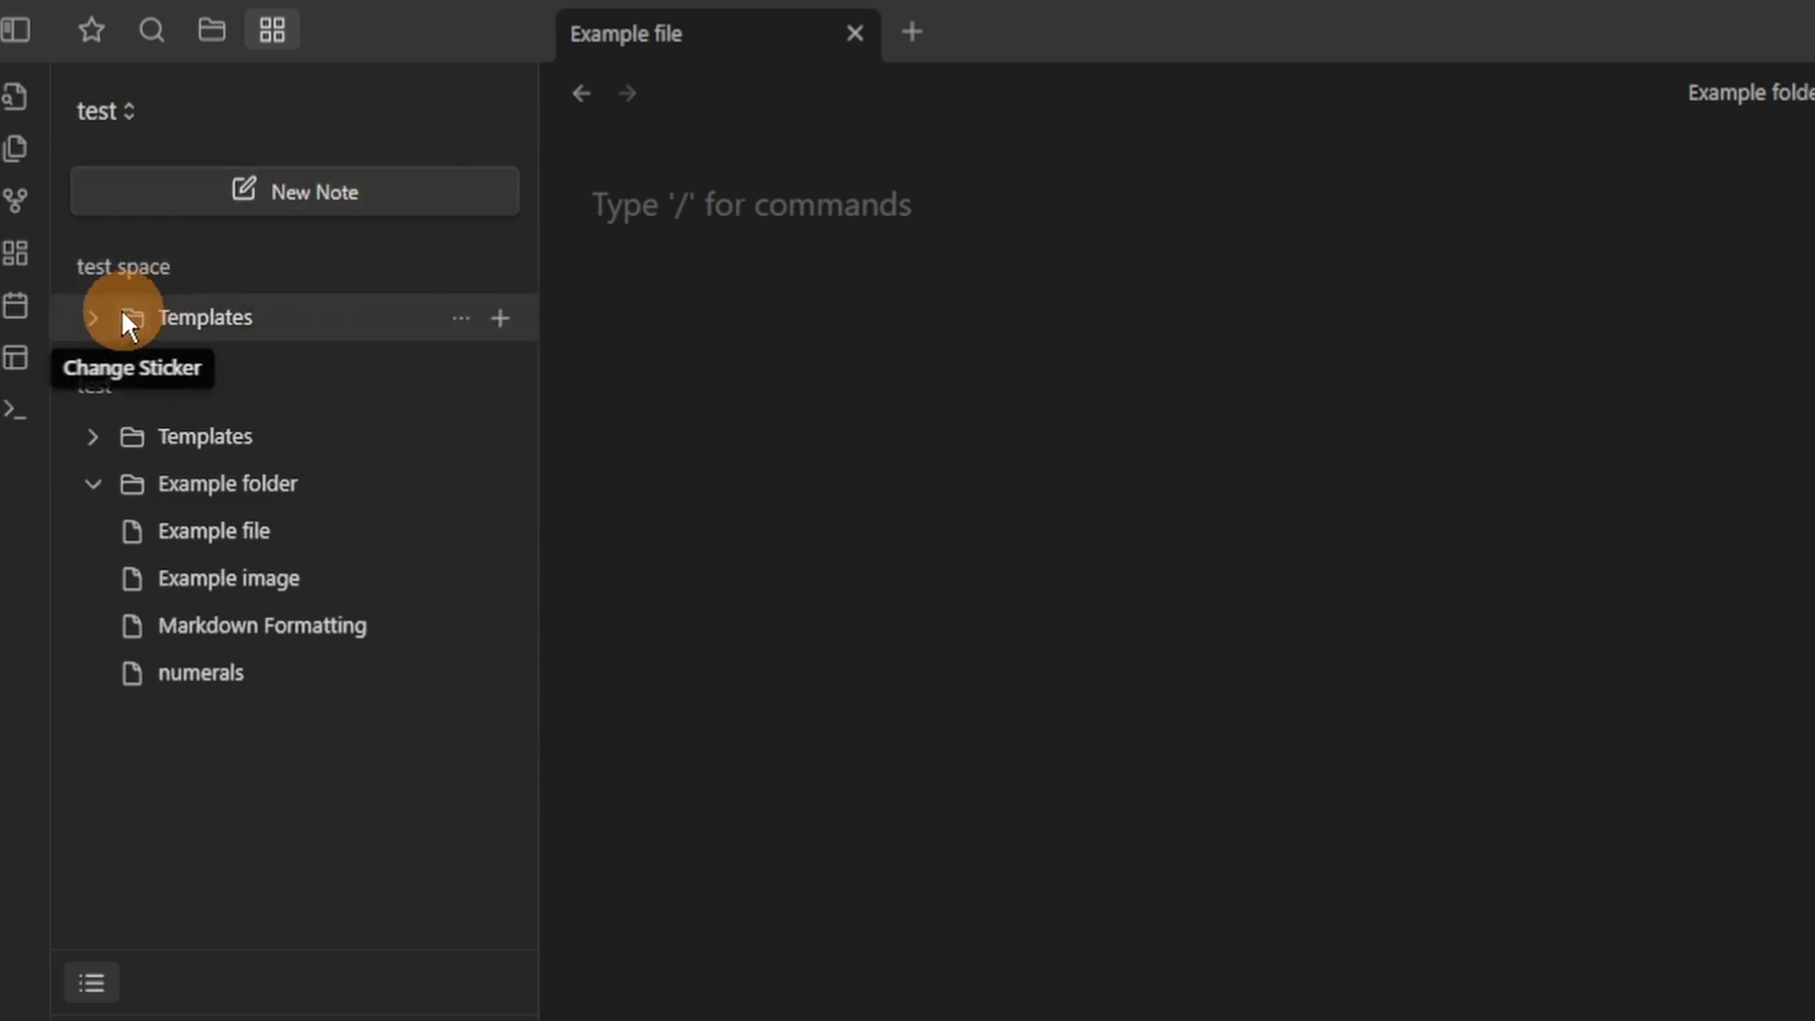
left_click(95, 316)
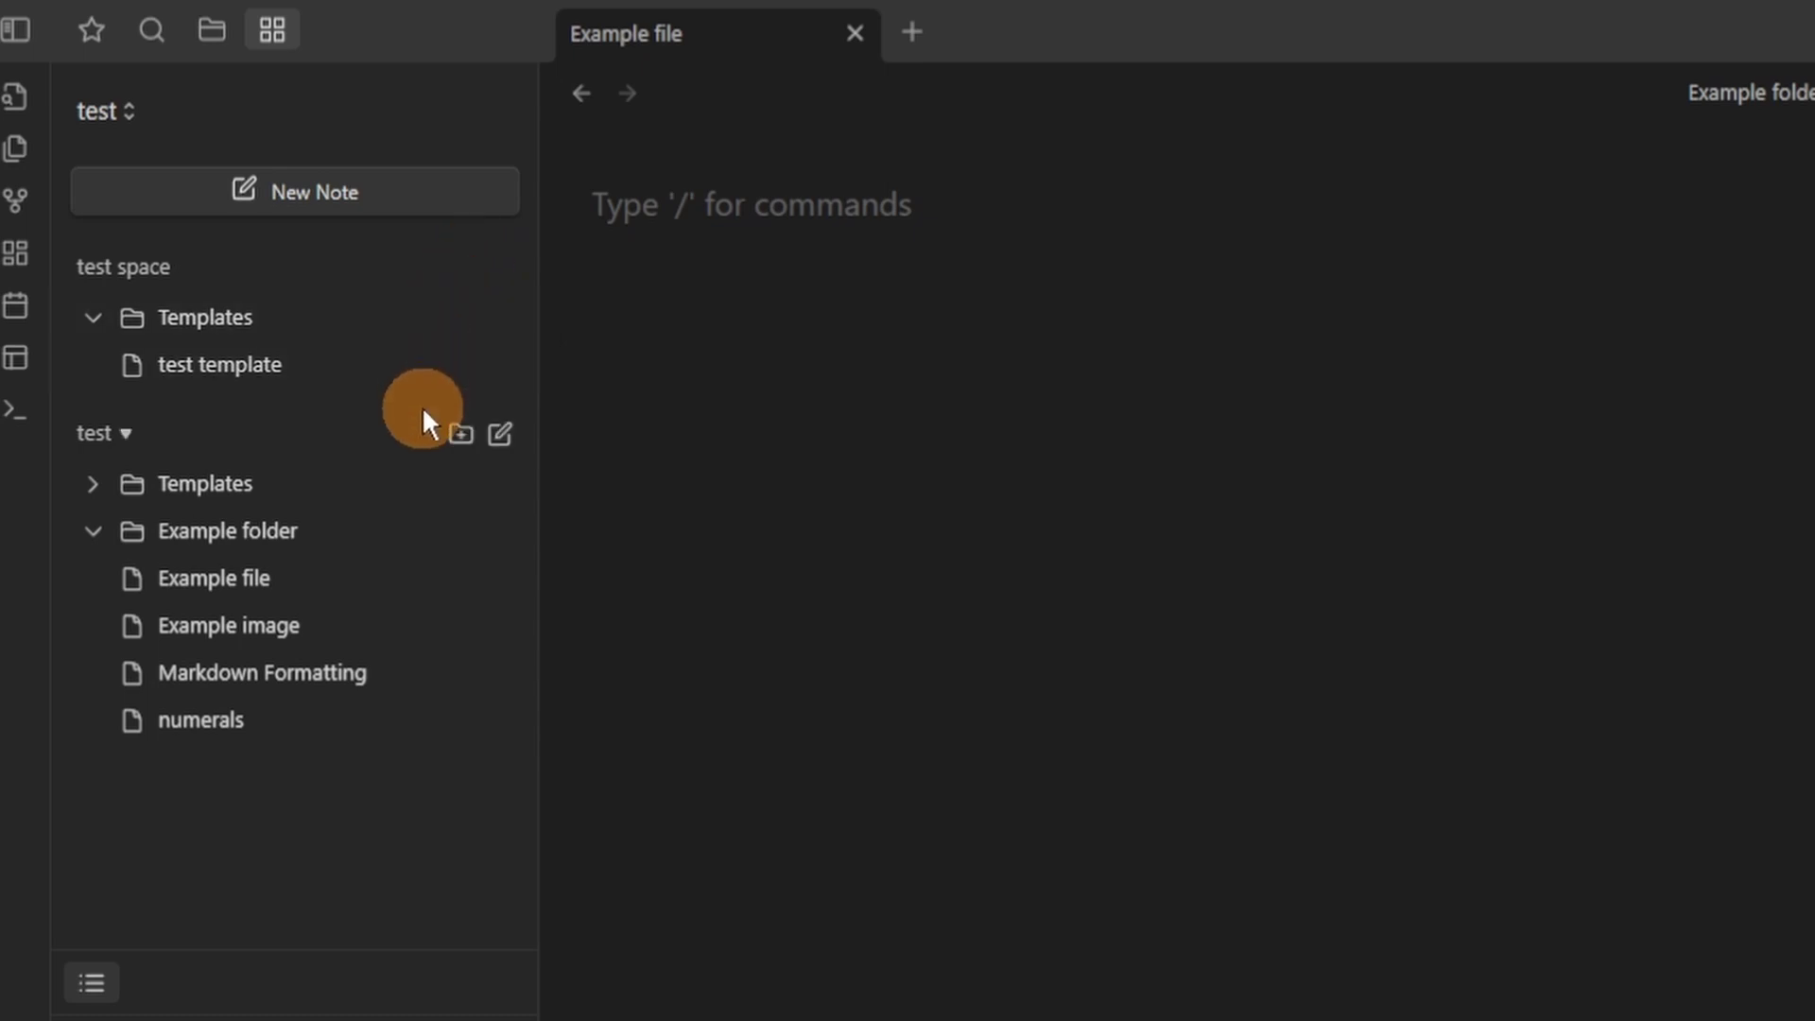
left_click(501, 434)
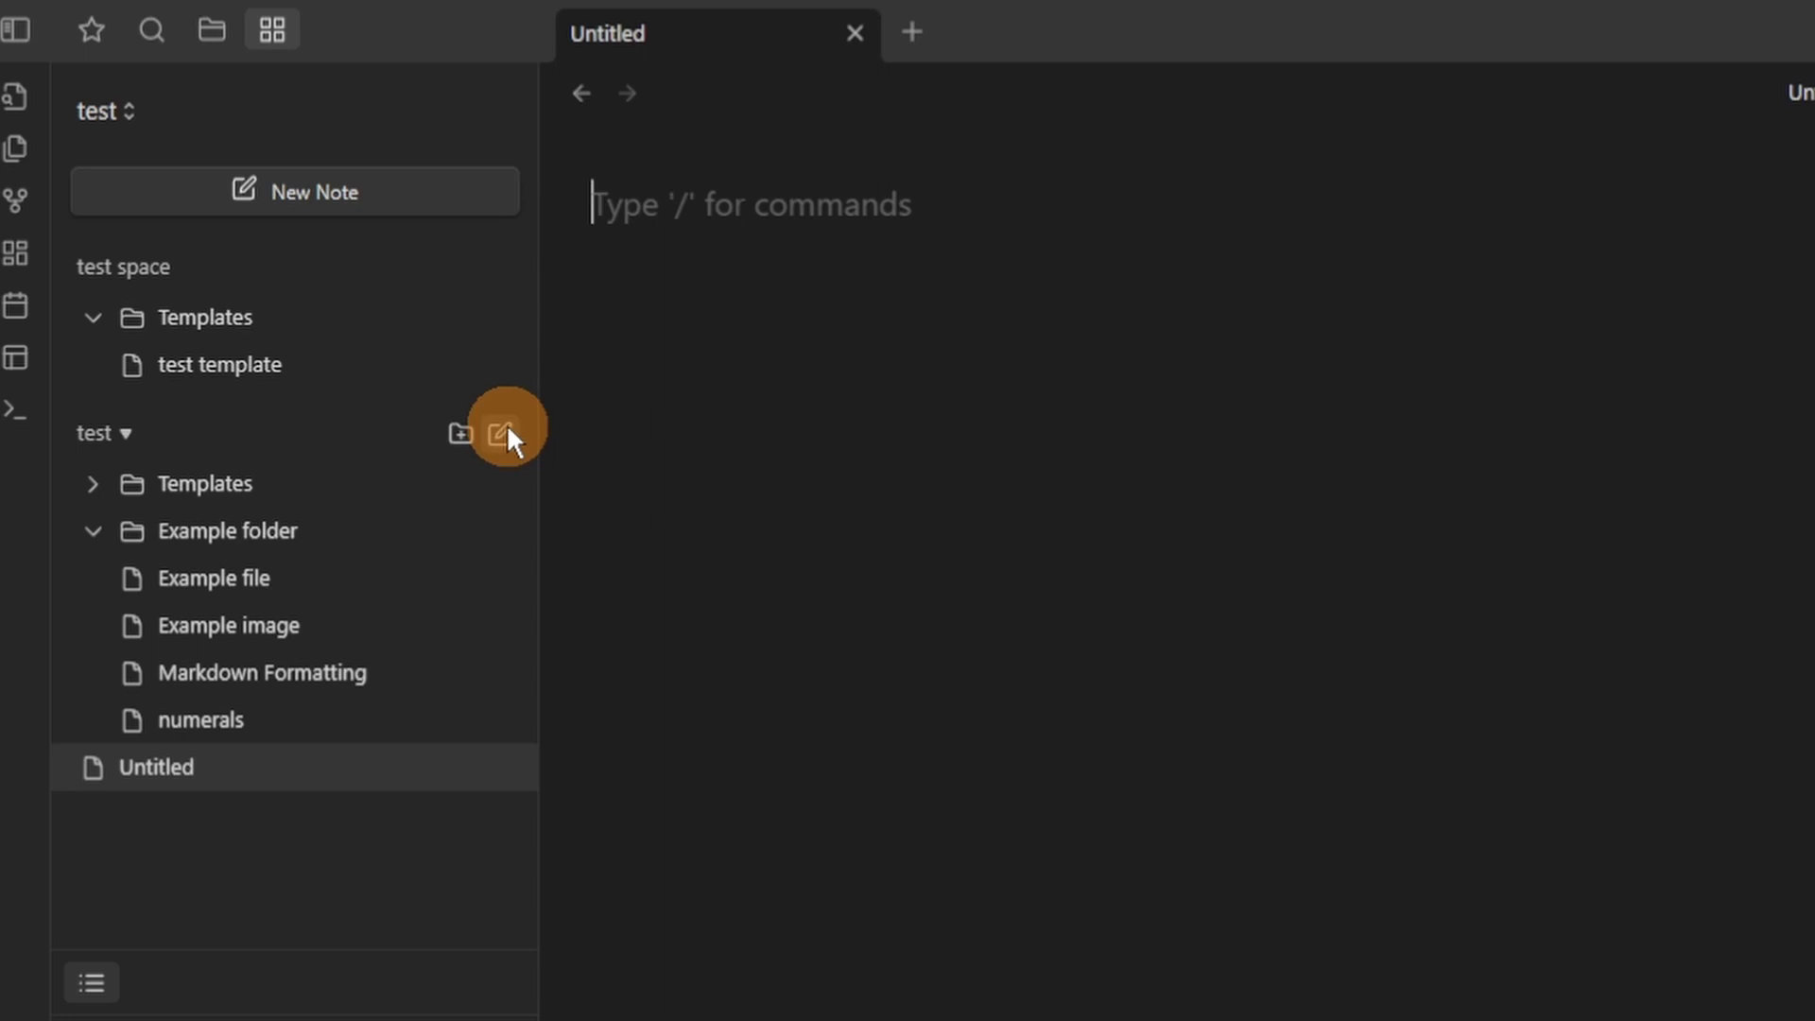
Give the Untitled note an orange heart sticker found by searching 'oran'.
left_click(501, 768)
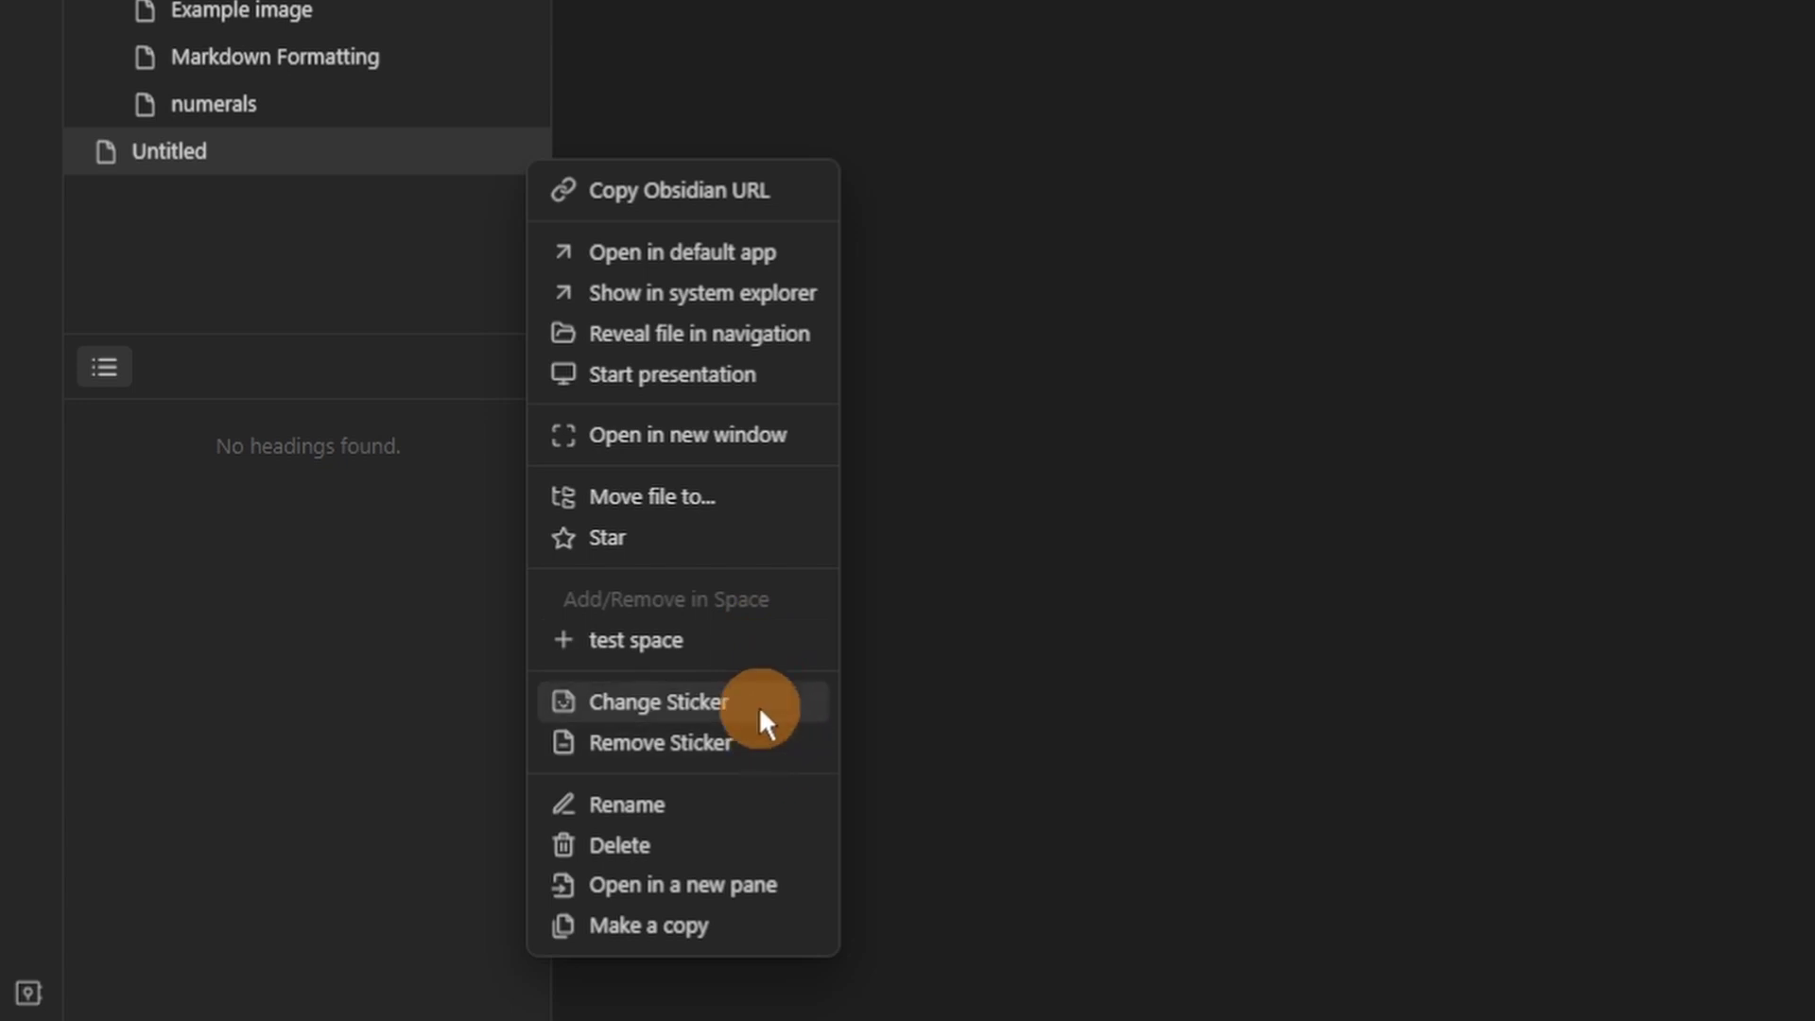
left_click(189, 222)
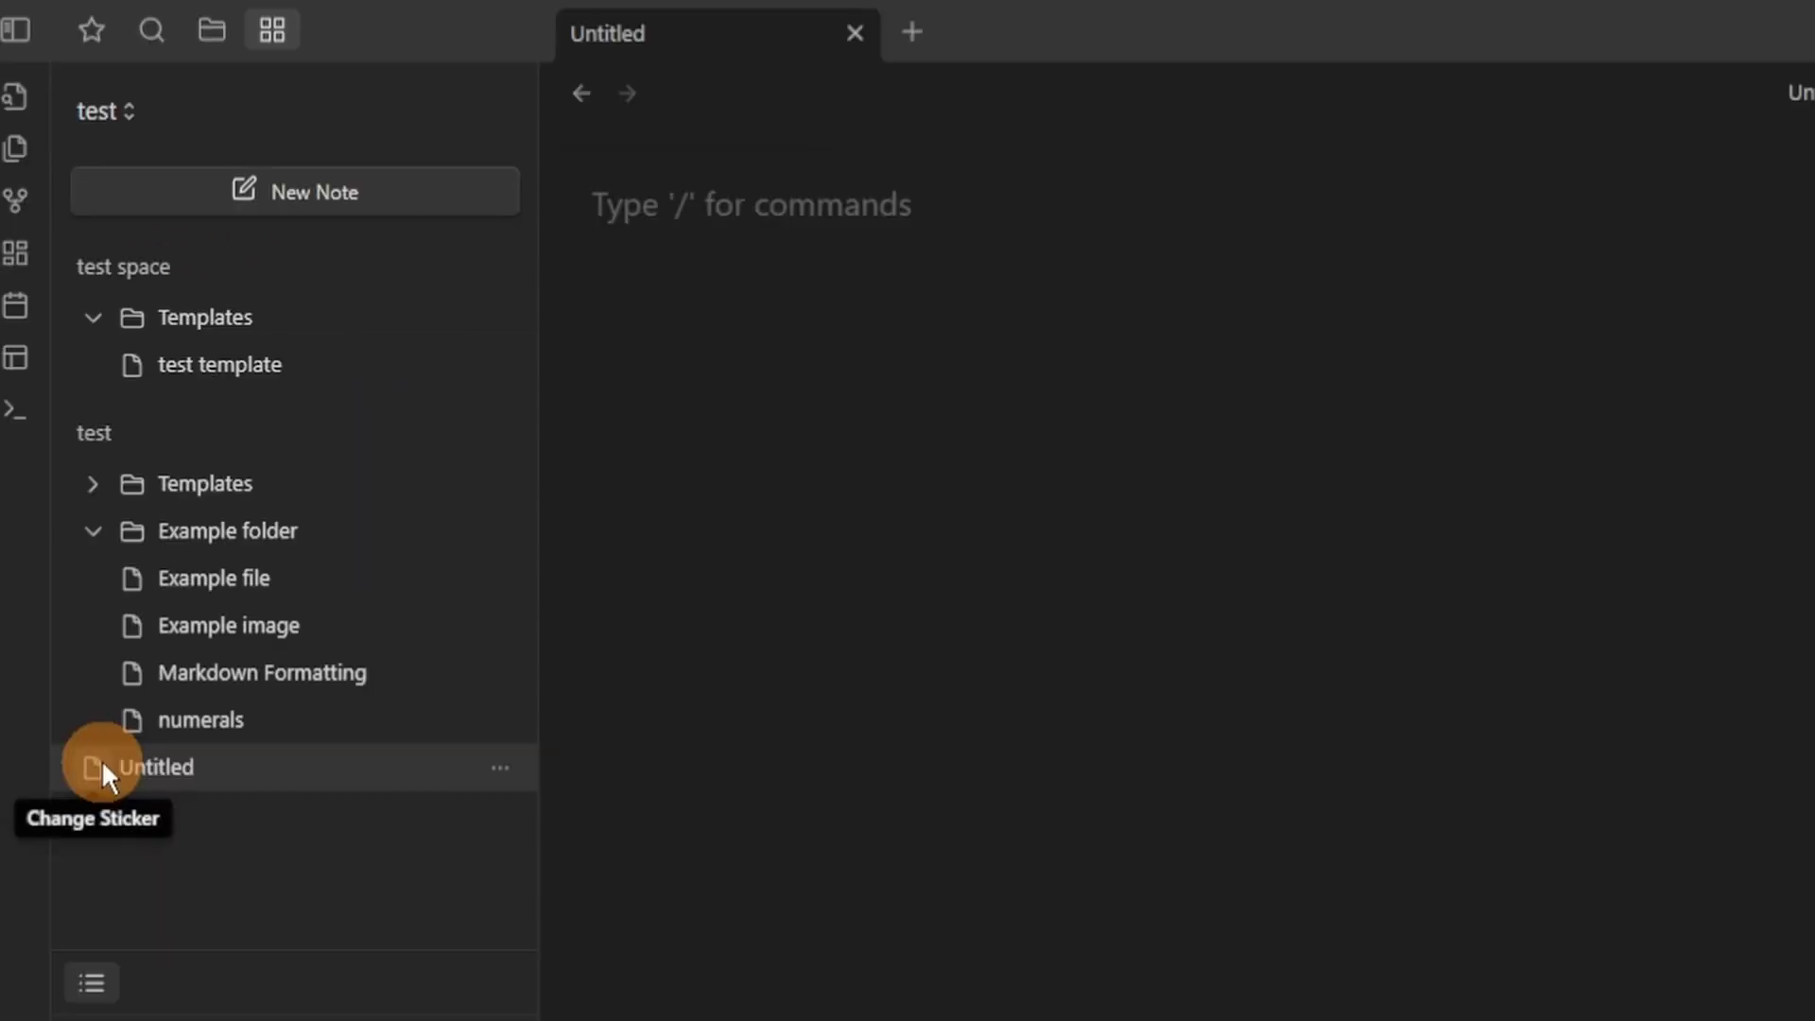
left_click(102, 764)
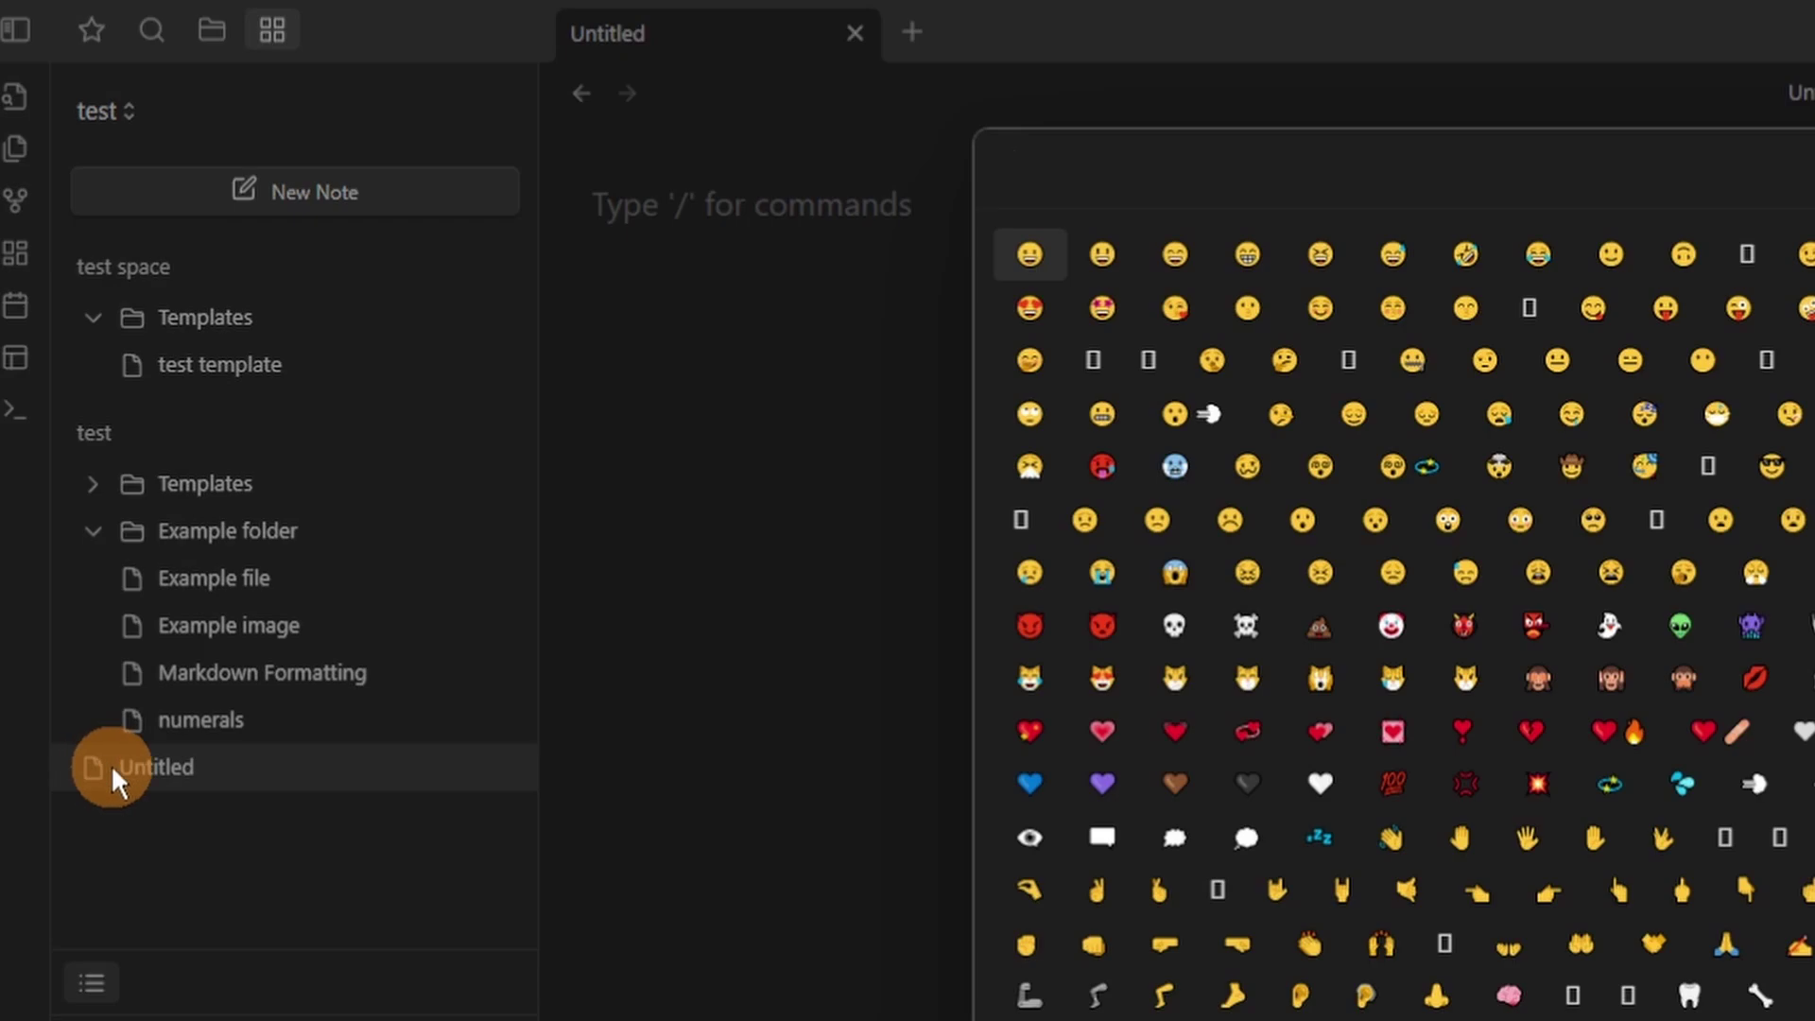
scroll(1665, 620, "down", 10)
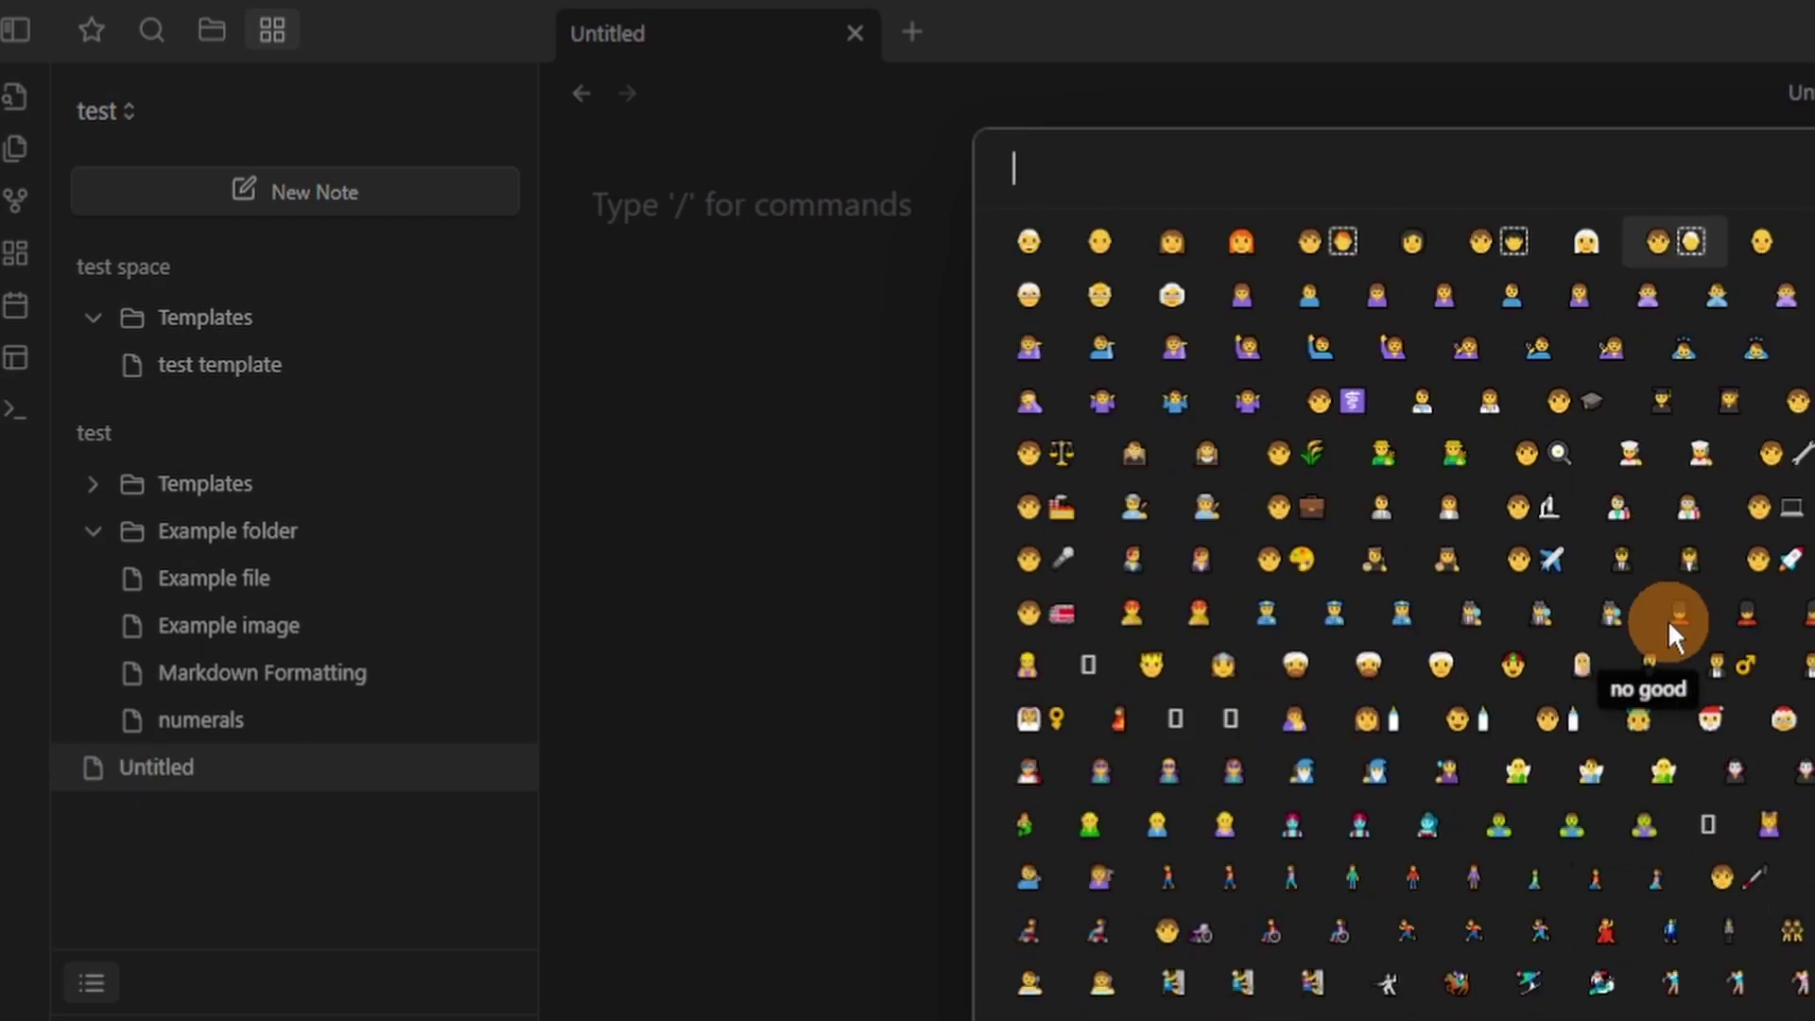
type("oran")
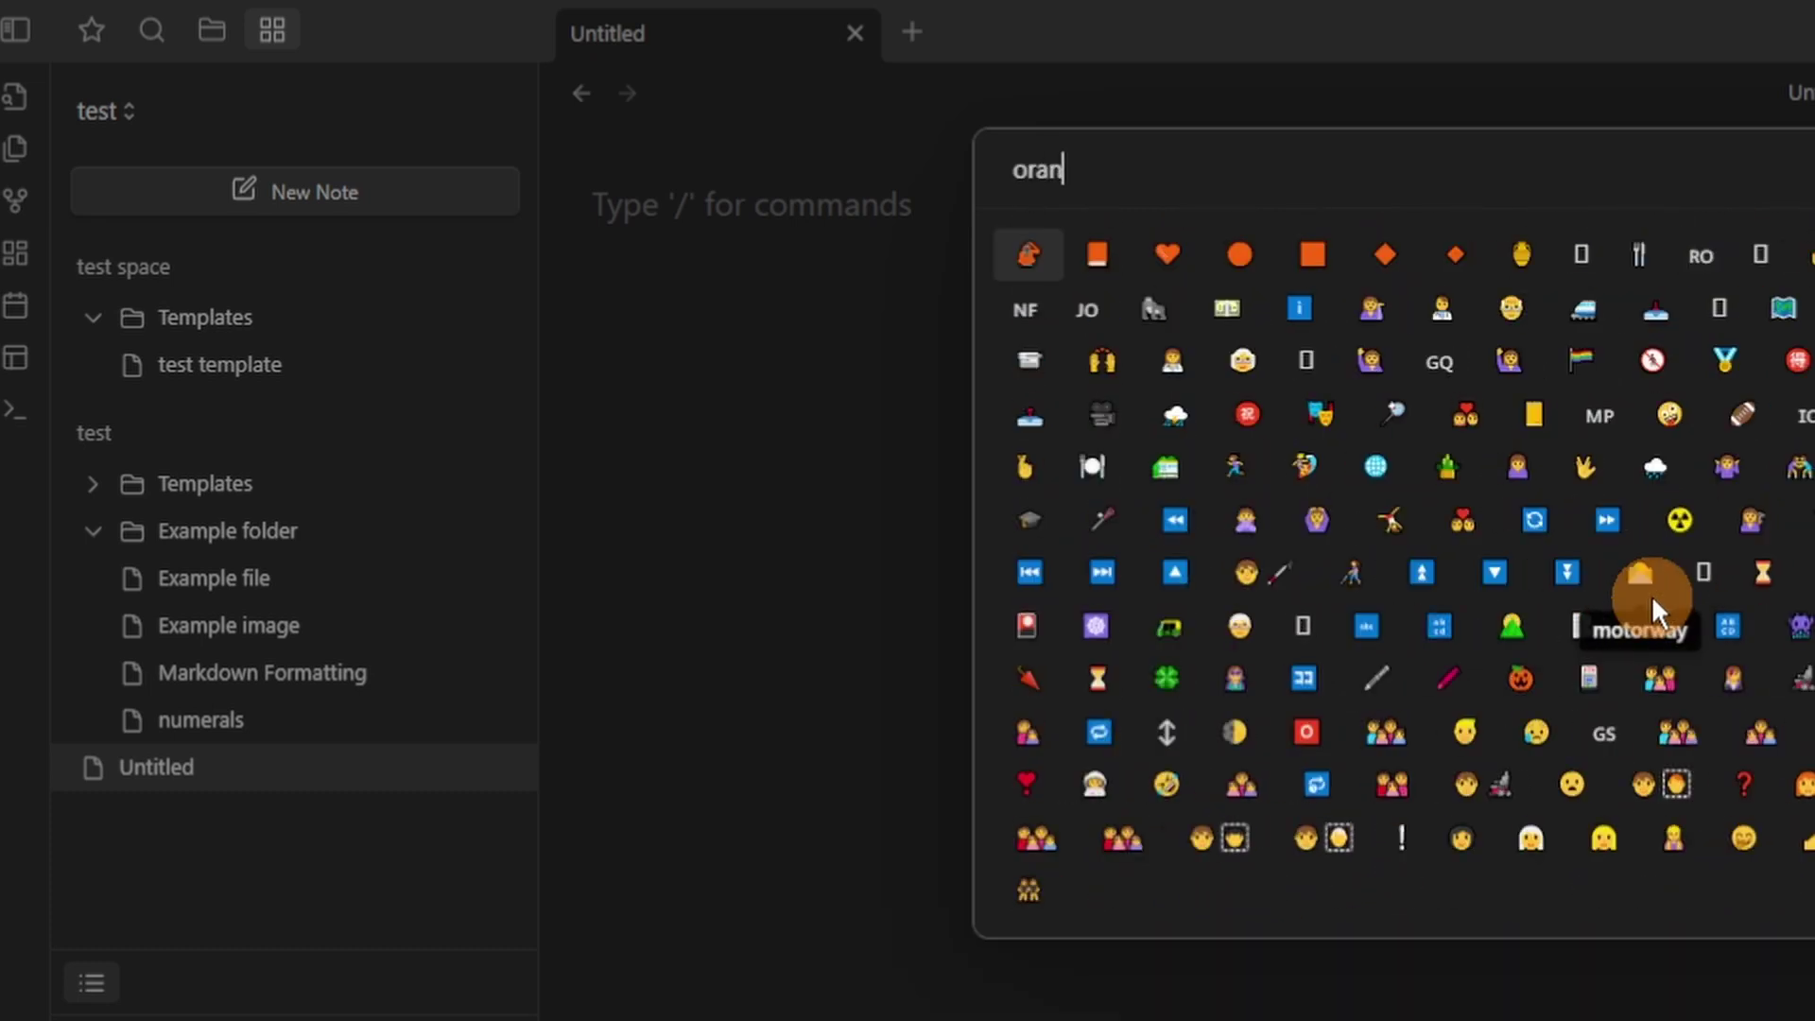
left_click(1168, 254)
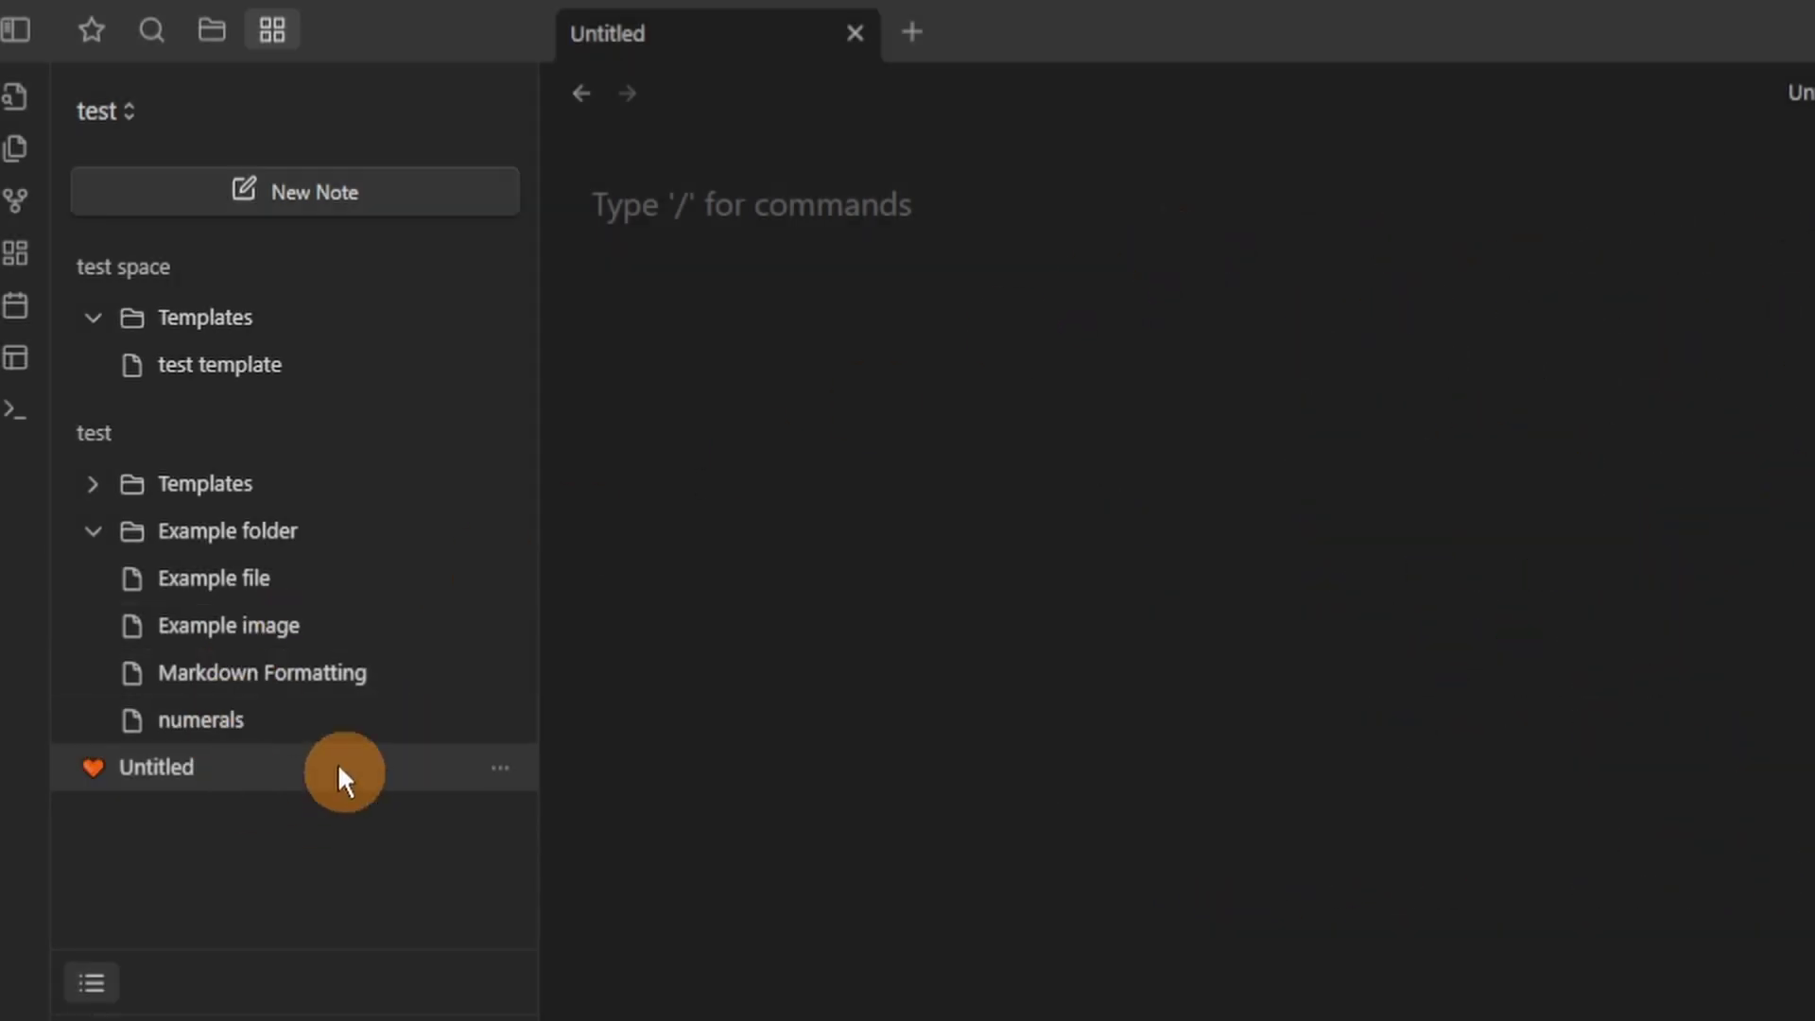
Move the Untitled note into test space and confirm it now sits in Example folder.
left_click_drag(153, 763, 166, 369)
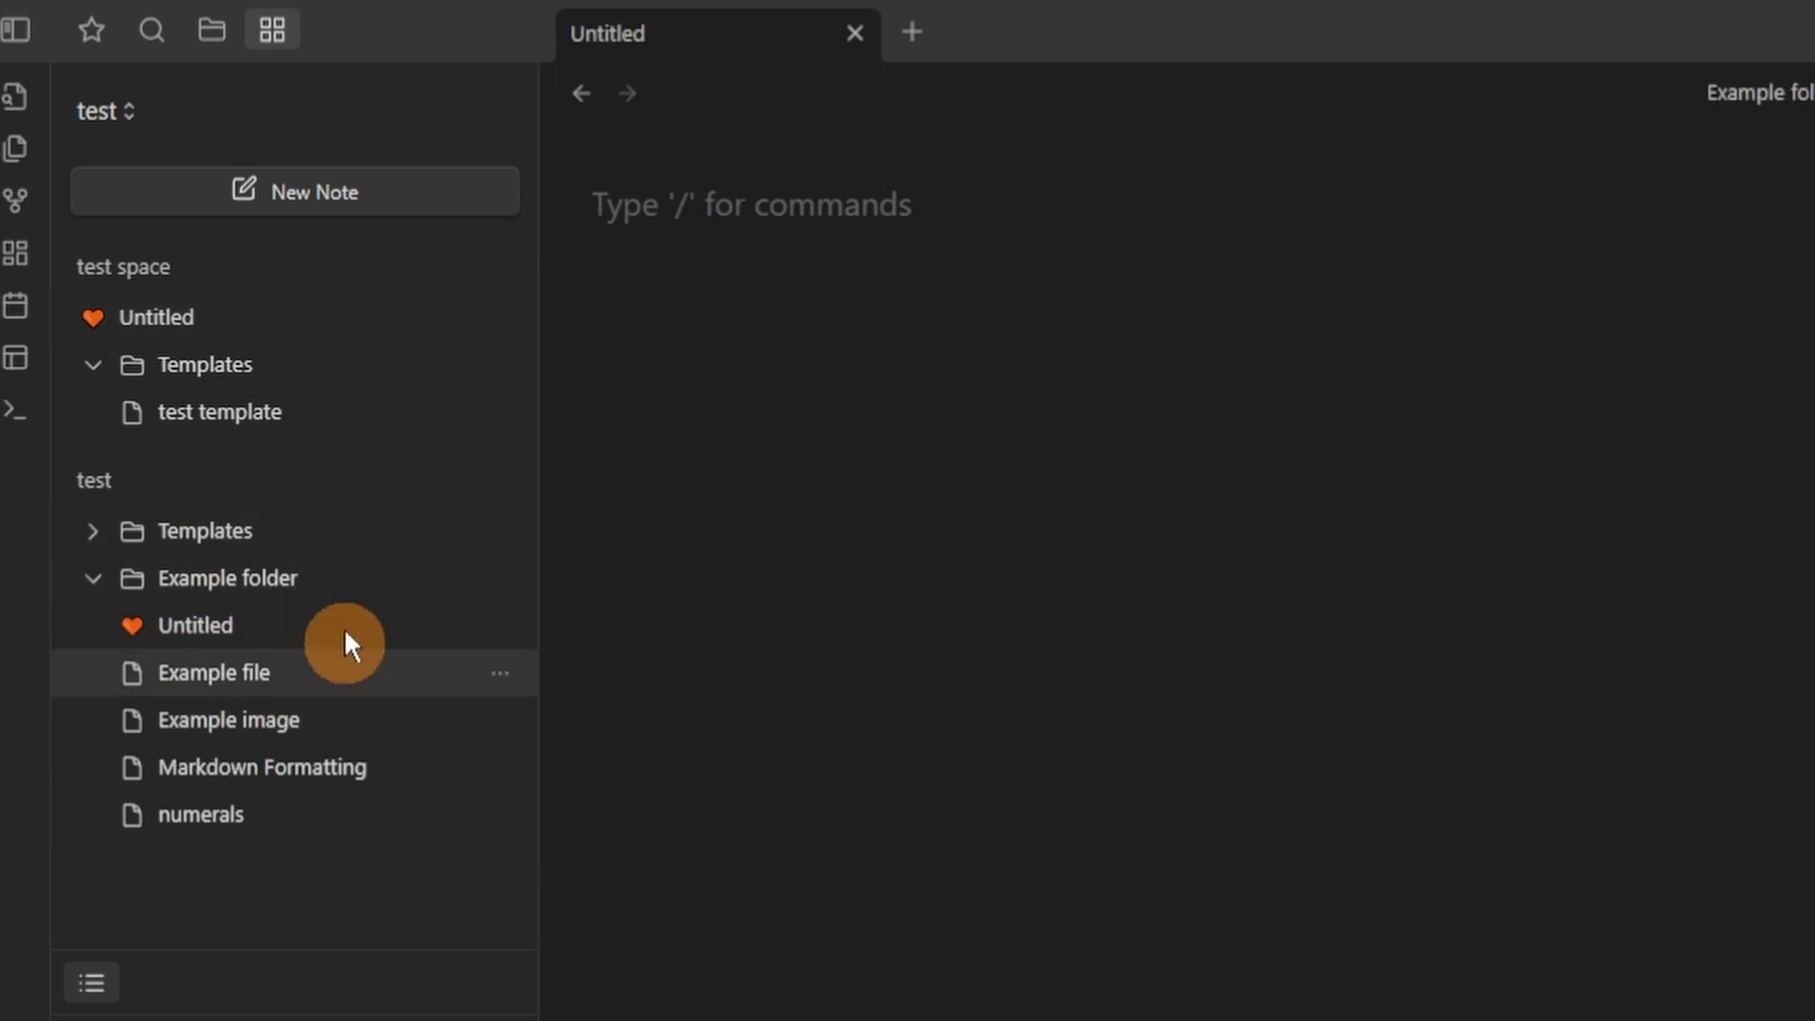
left_click(208, 28)
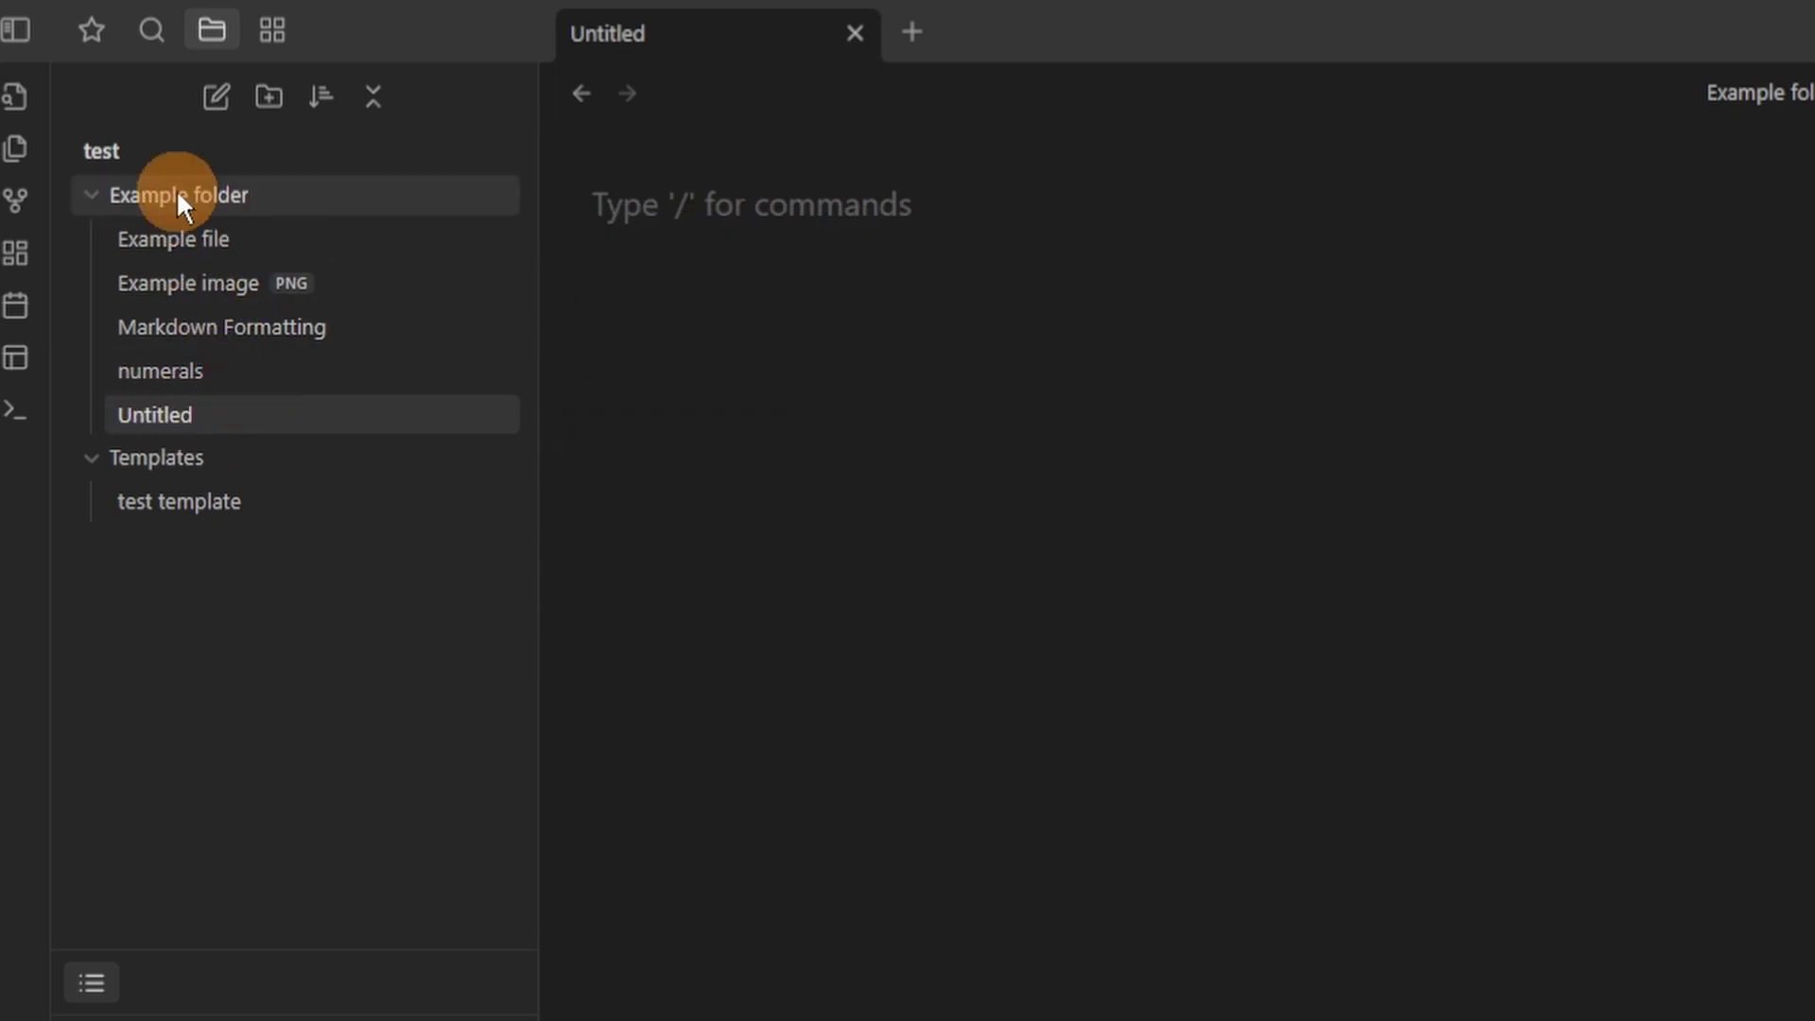
left_click(266, 24)
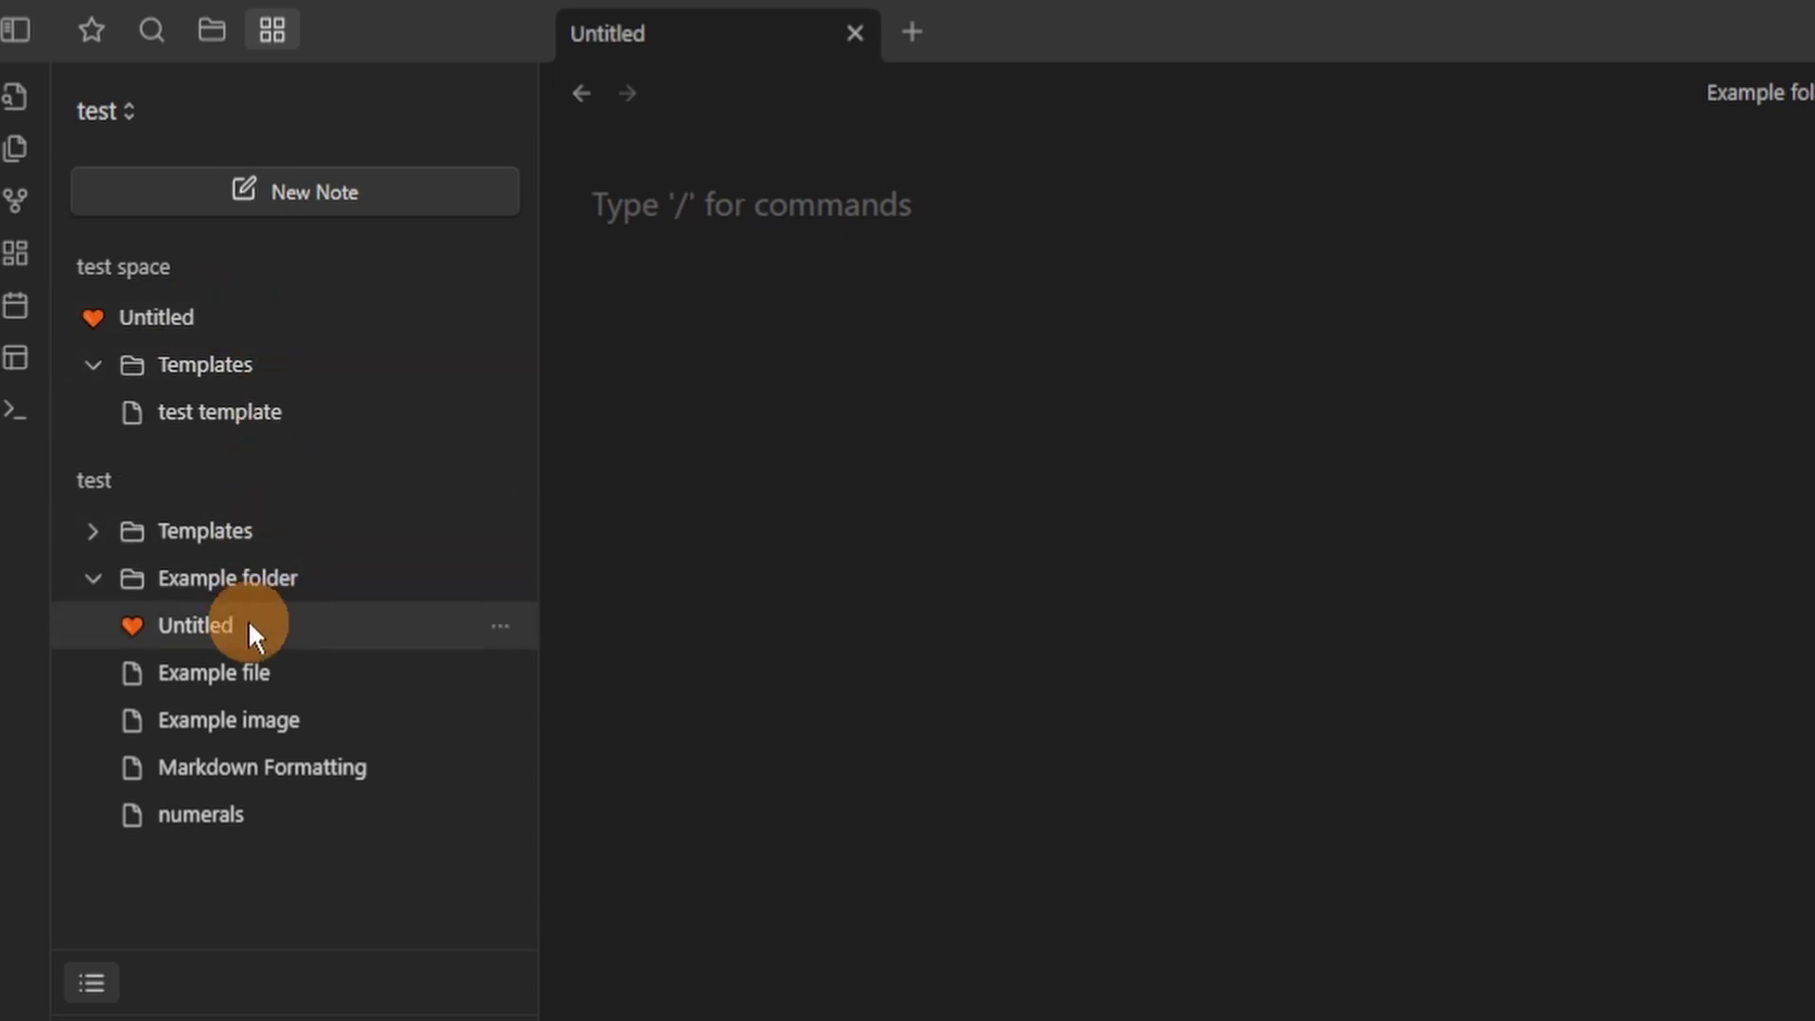
Start a bullet list item reading 'bullet' in the Untitled note.
left_click(127, 469)
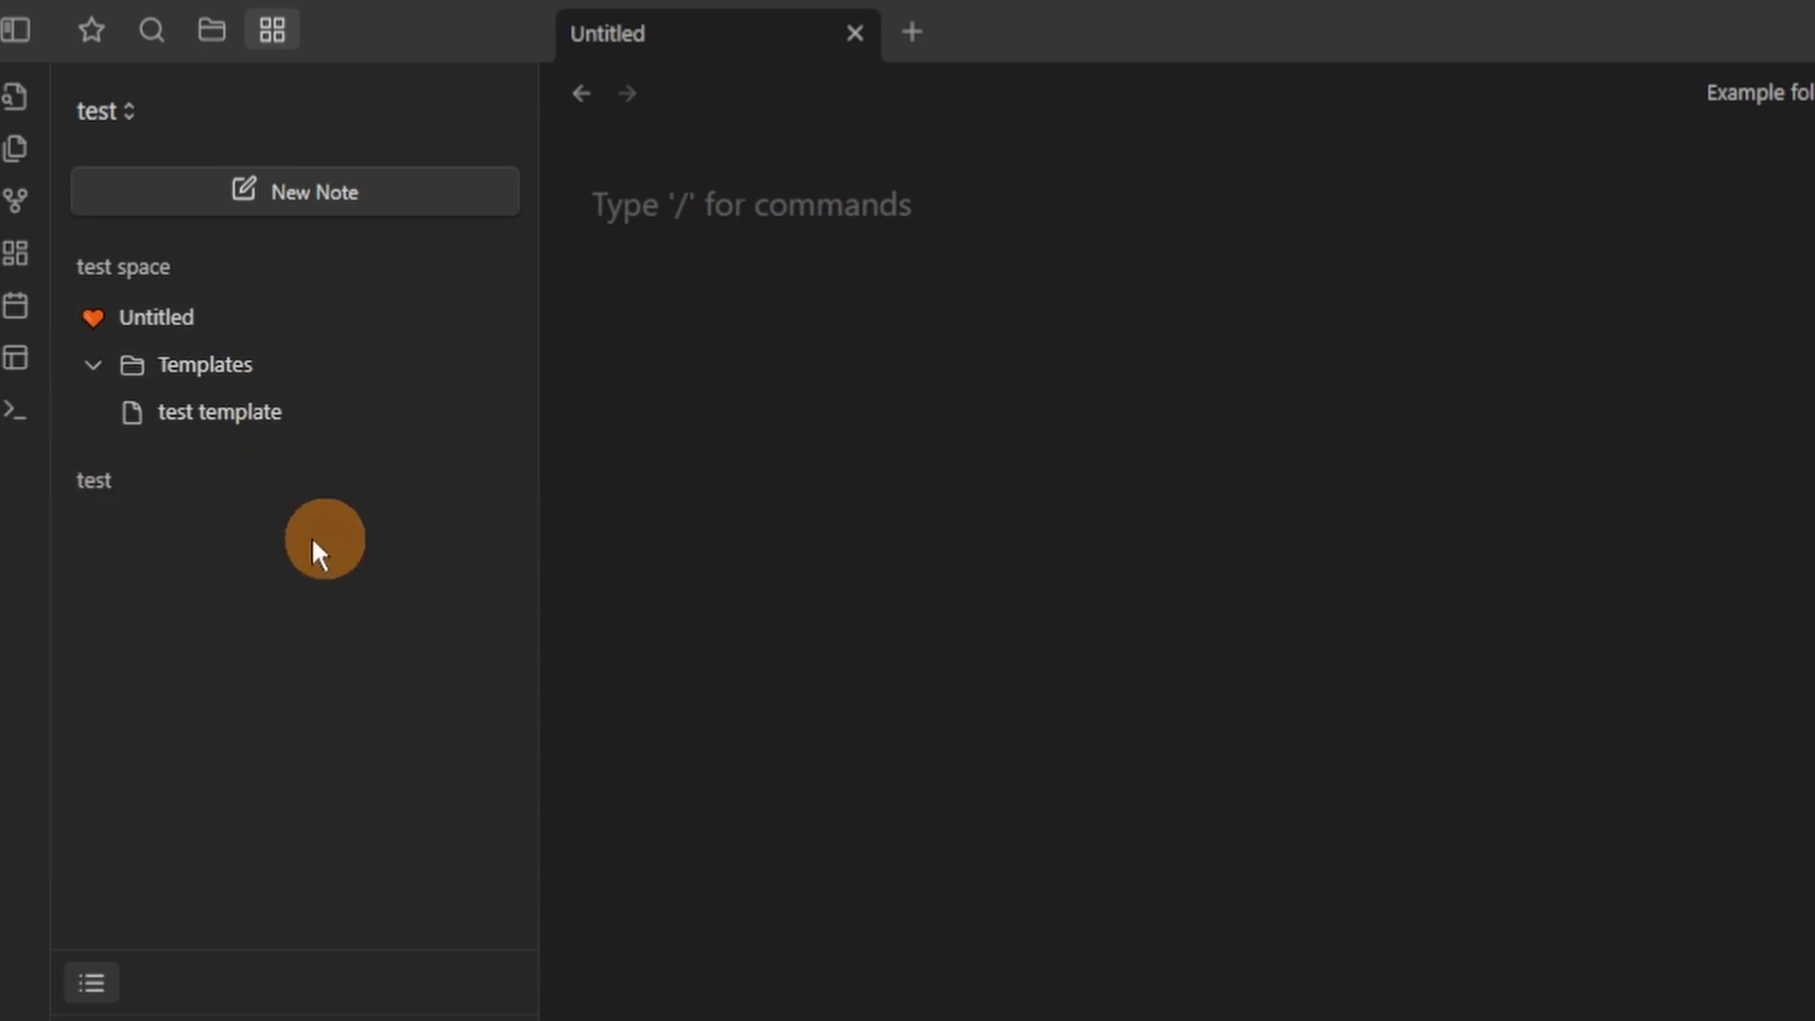
left_click(117, 480)
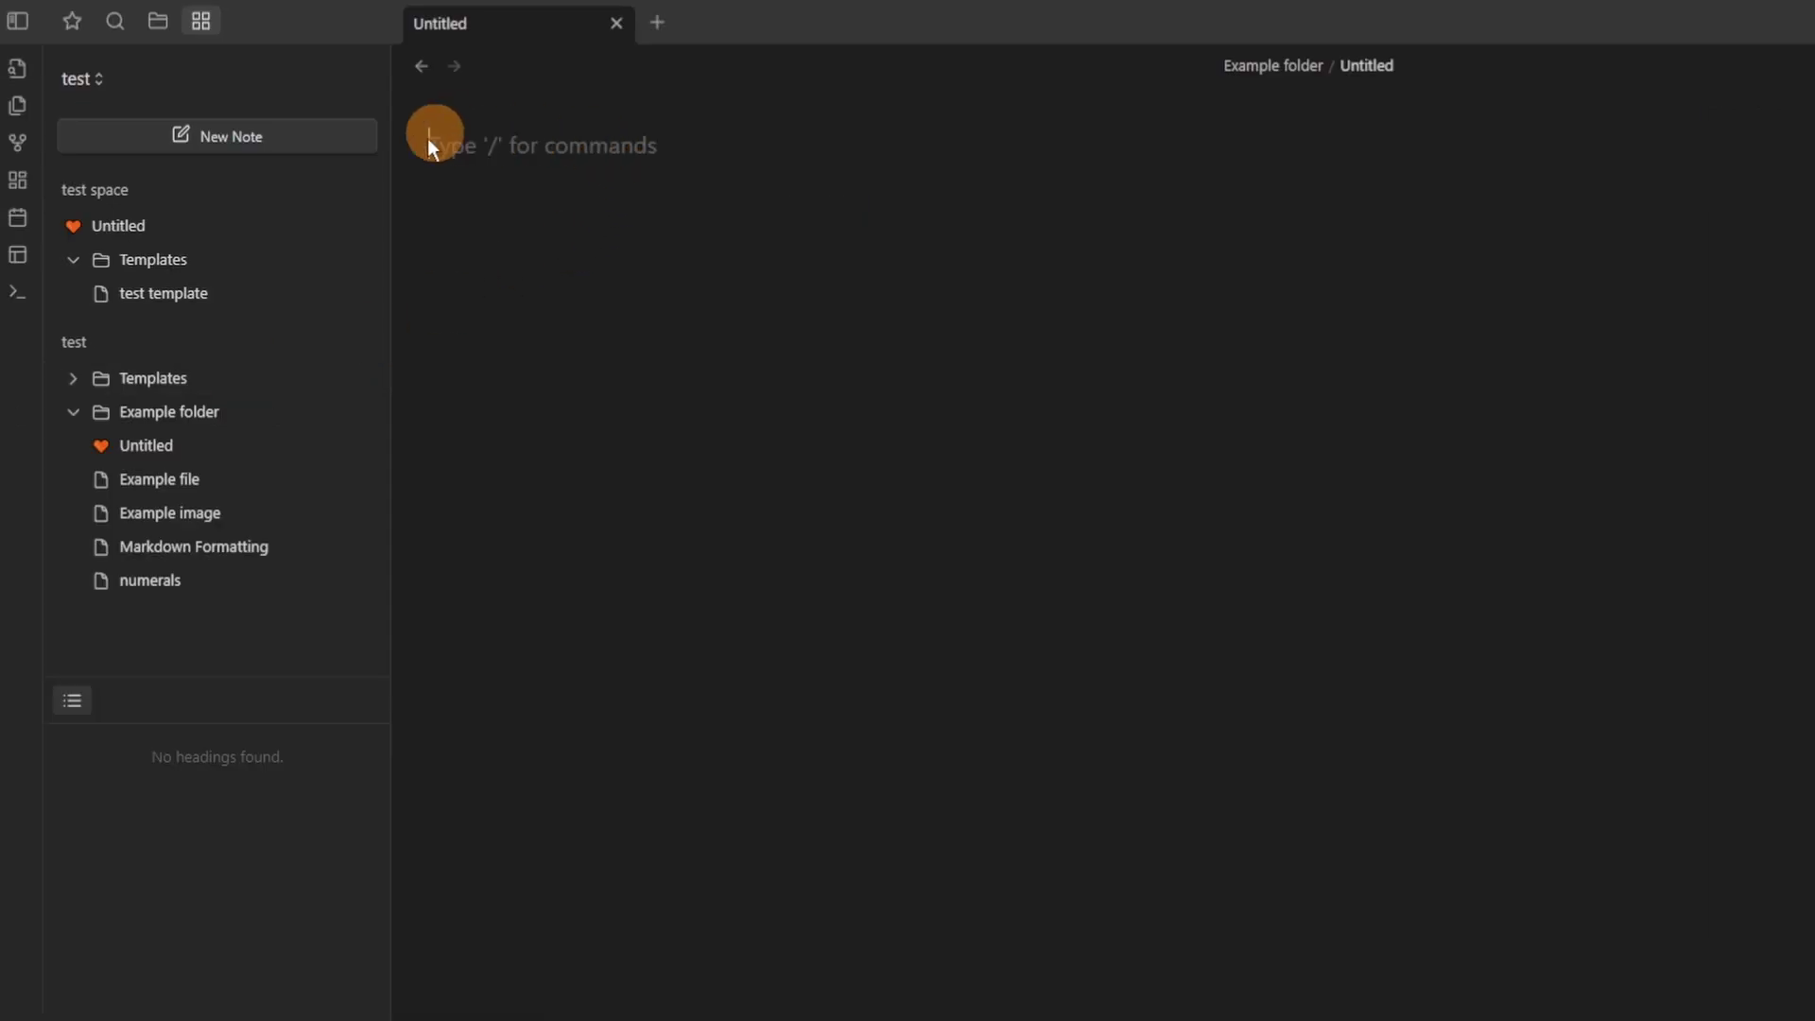
type("/")
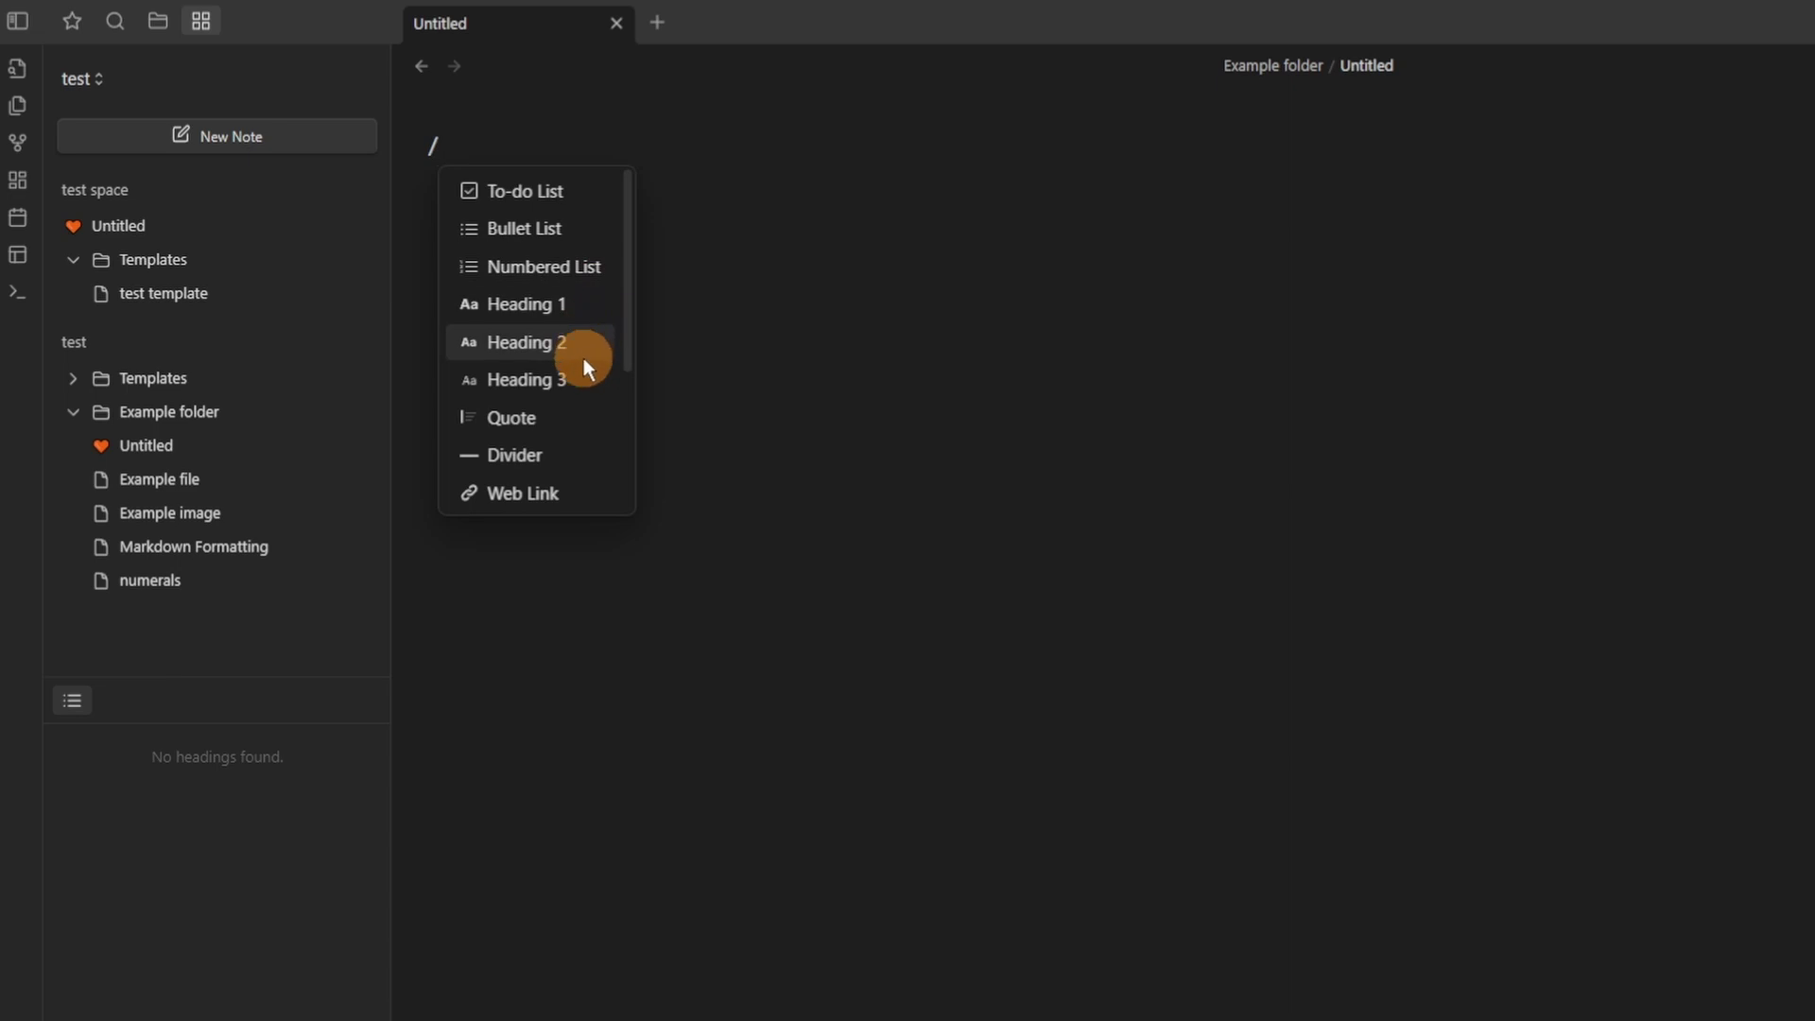
scroll(582, 369, "down", 3)
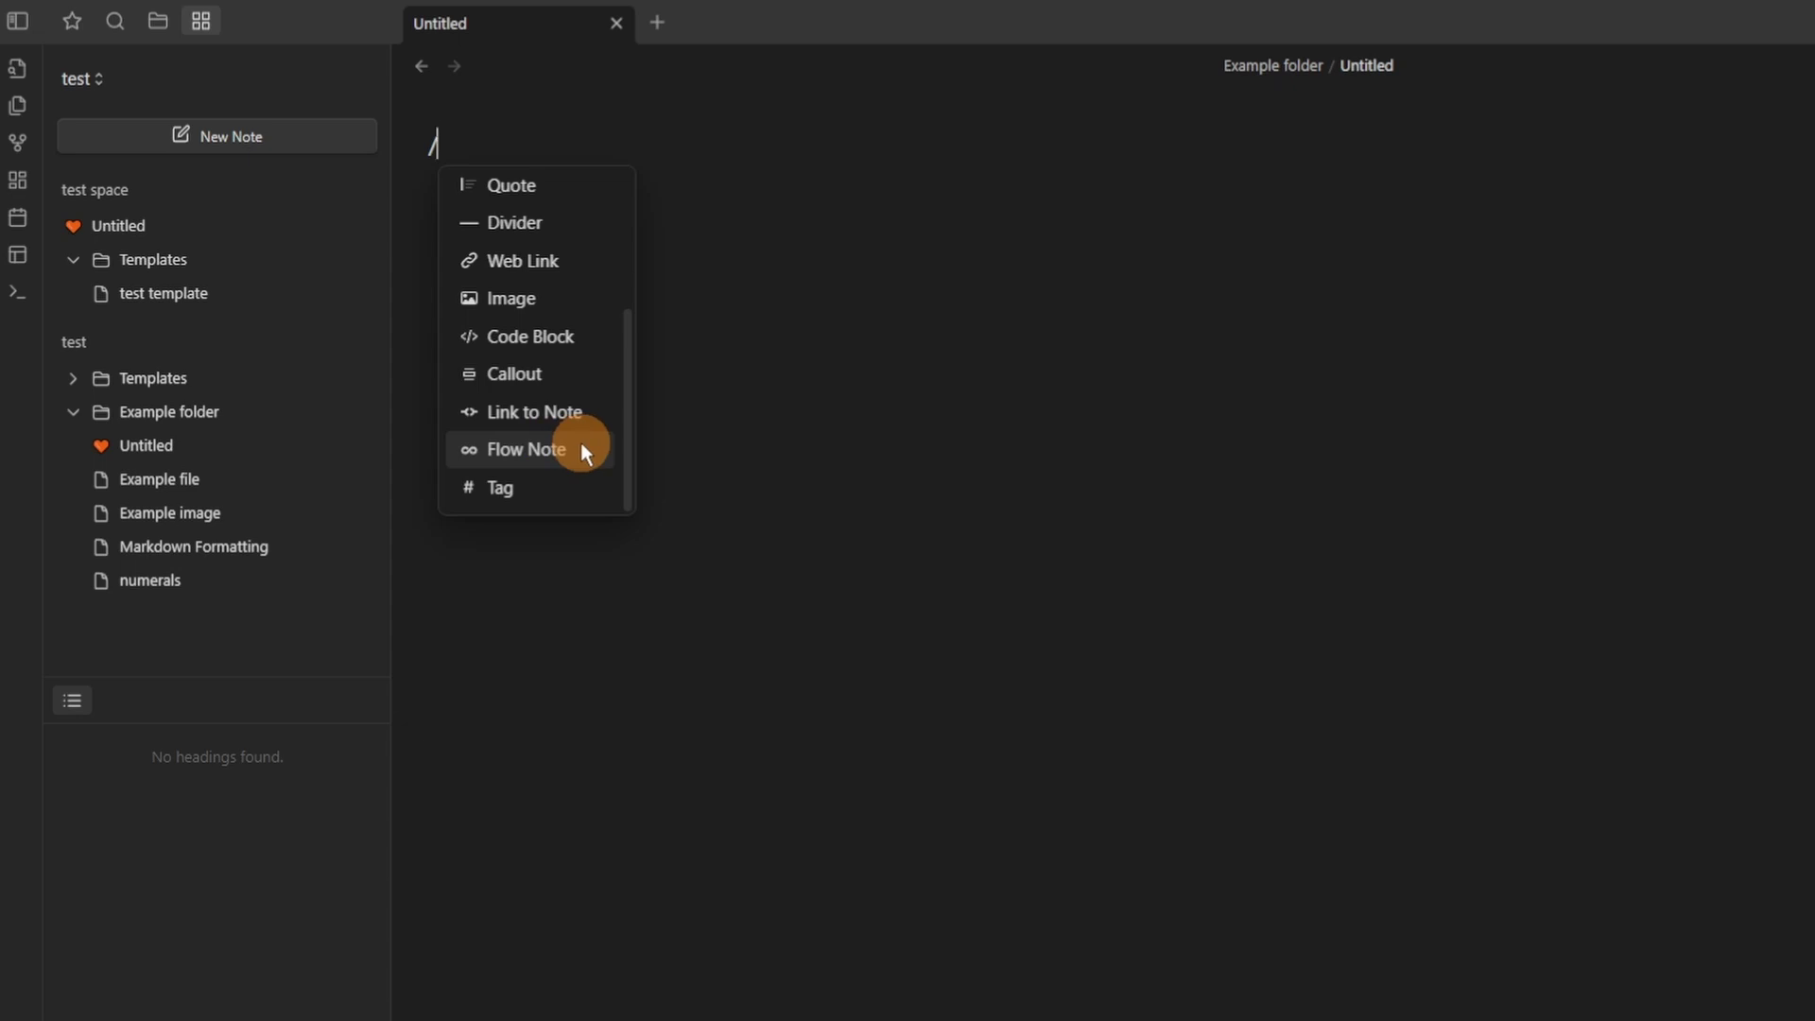
scroll(559, 471, "up", 3)
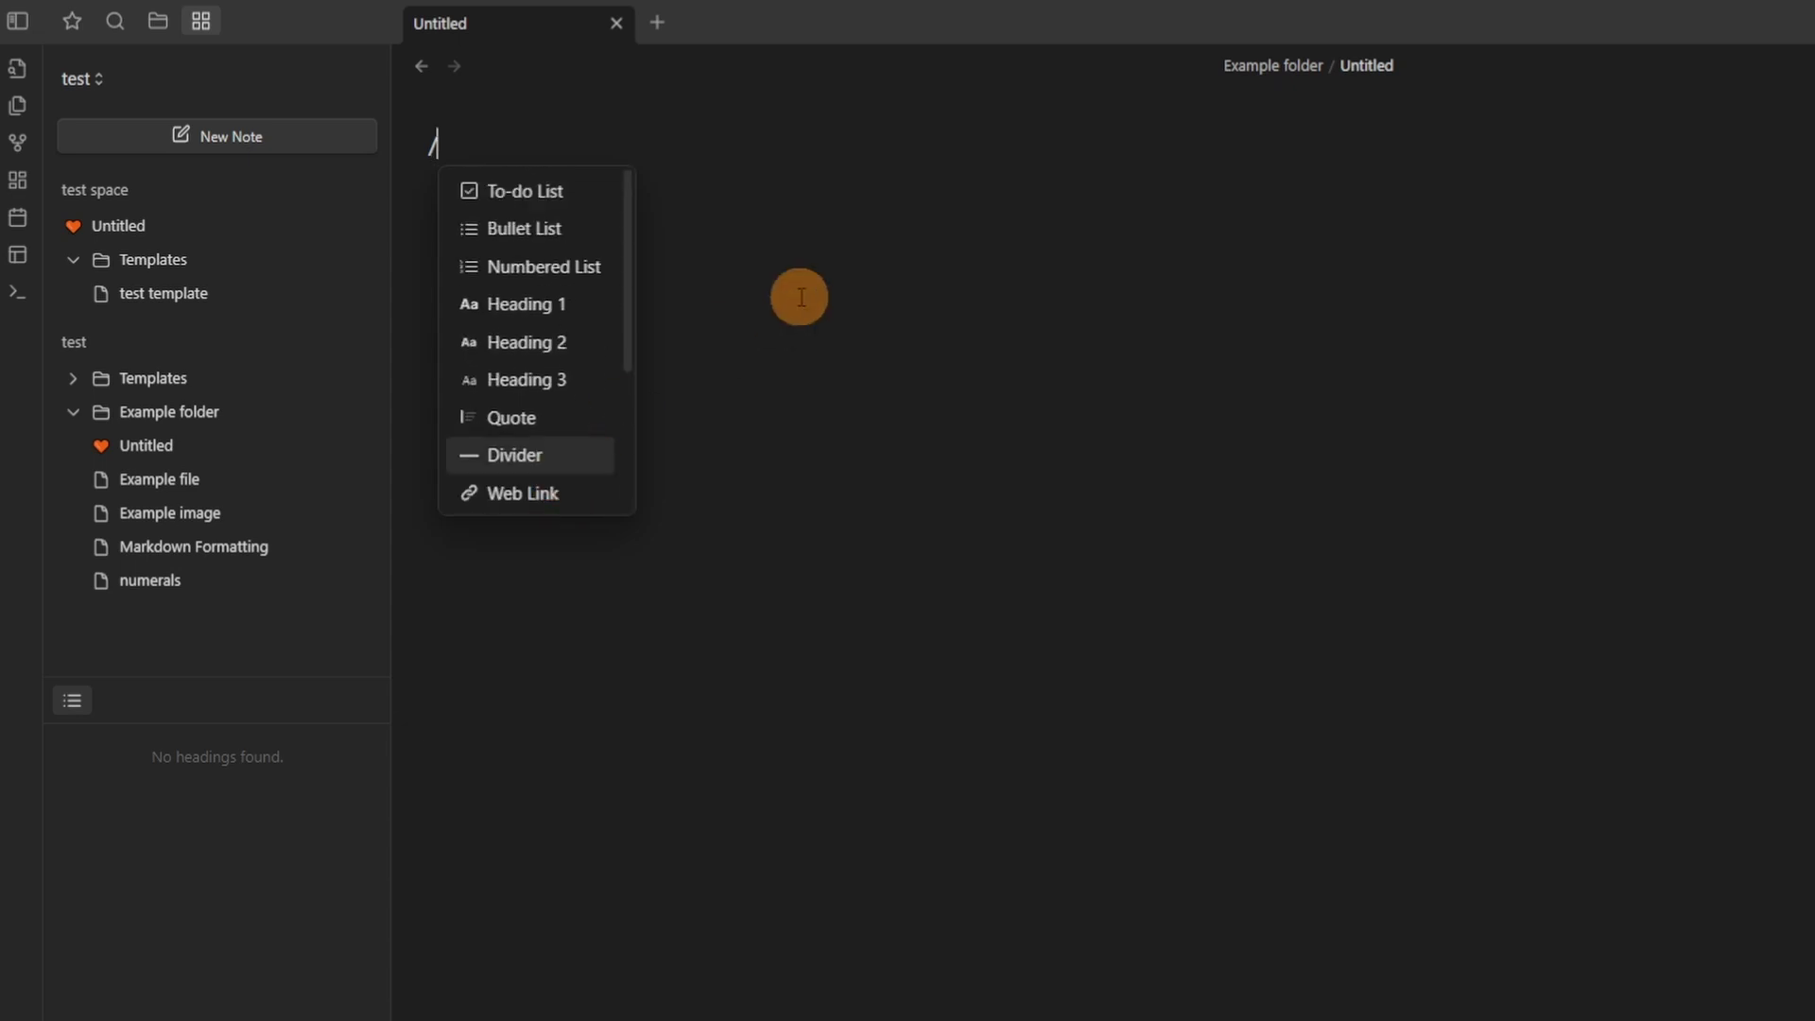
left_click(571, 227)
type("bullet")
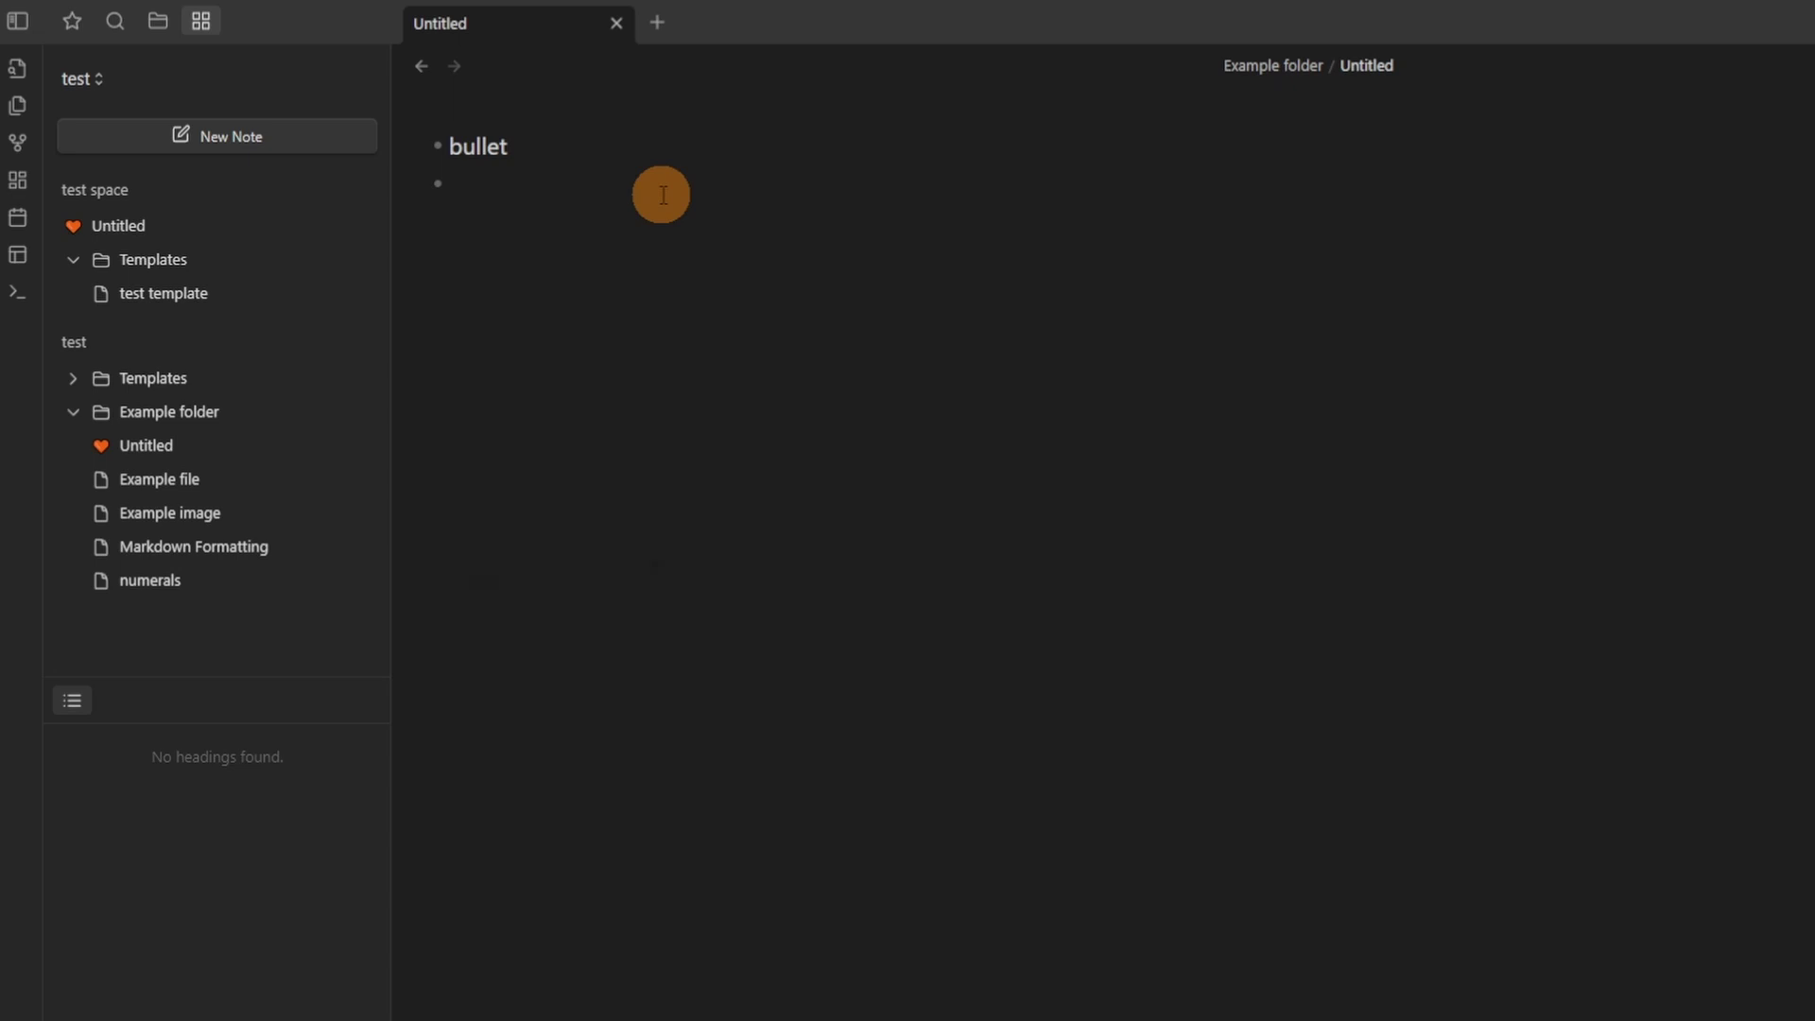
type("/")
Make the next line a numbered item, delete it, then select 'ullet' in bullet.
left_click(572, 301)
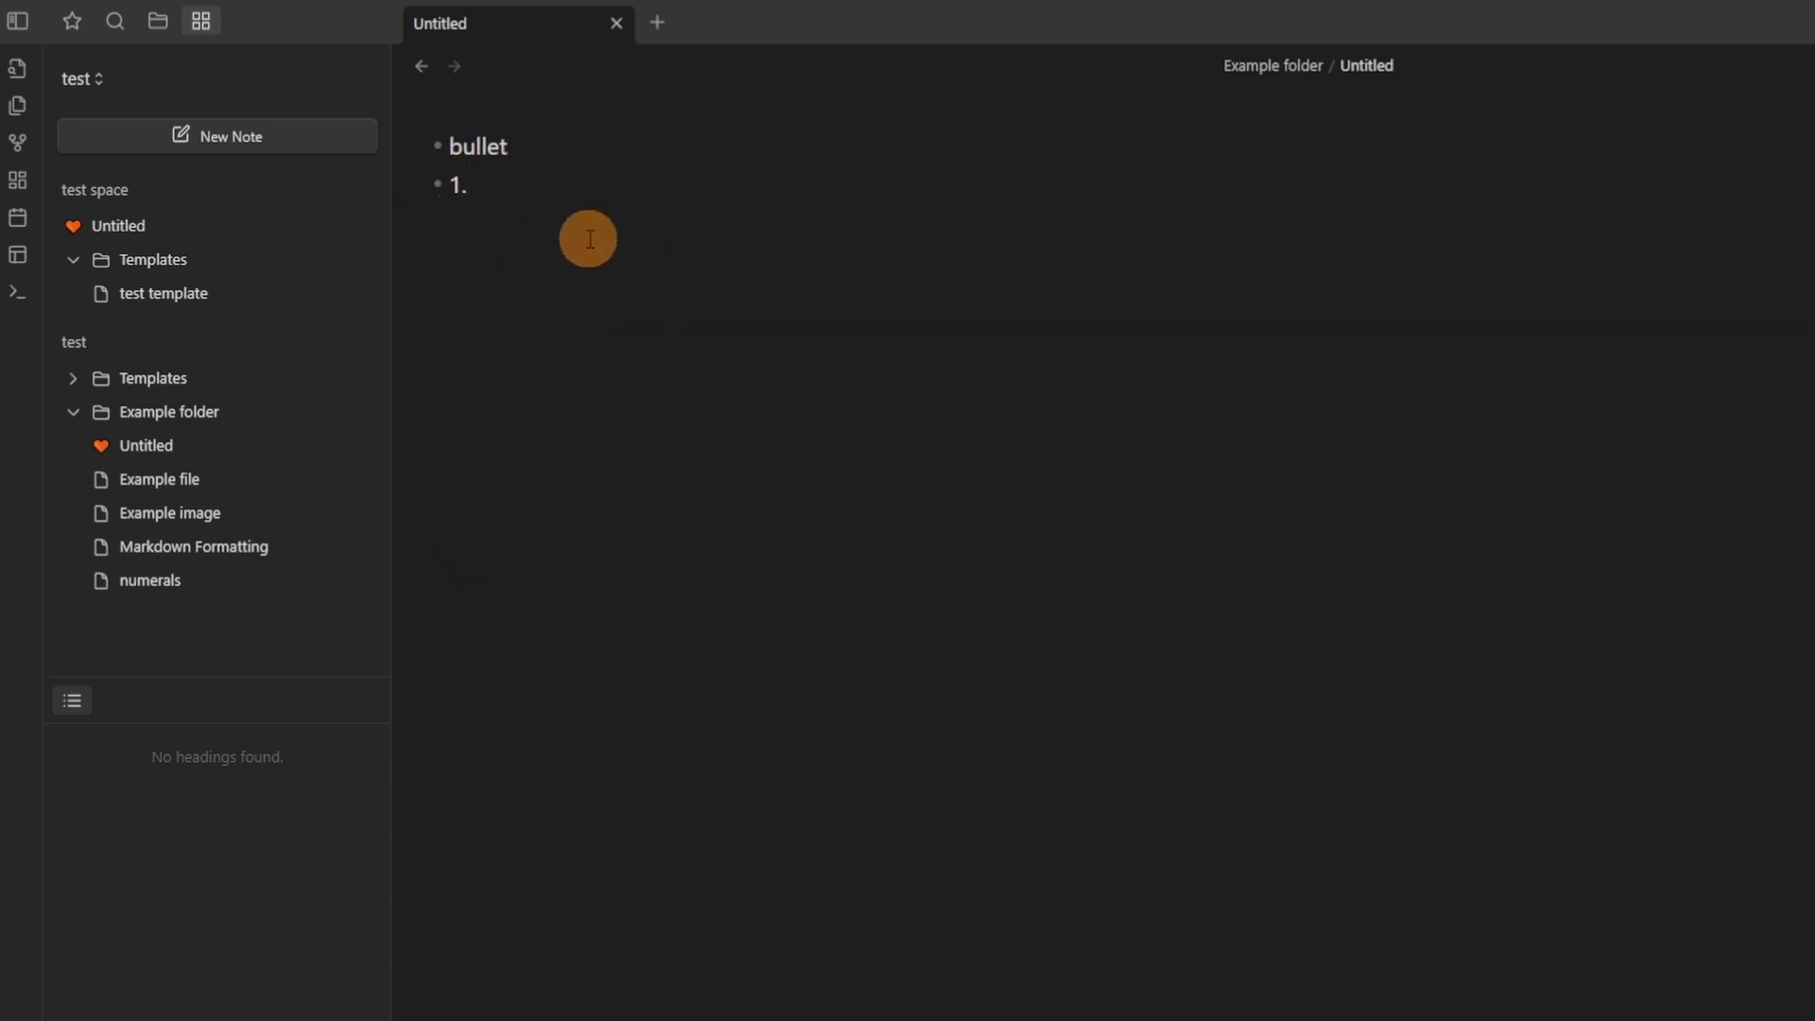
key("BackSpace")
key("BackSpace")
left_click_drag(520, 151, 463, 149)
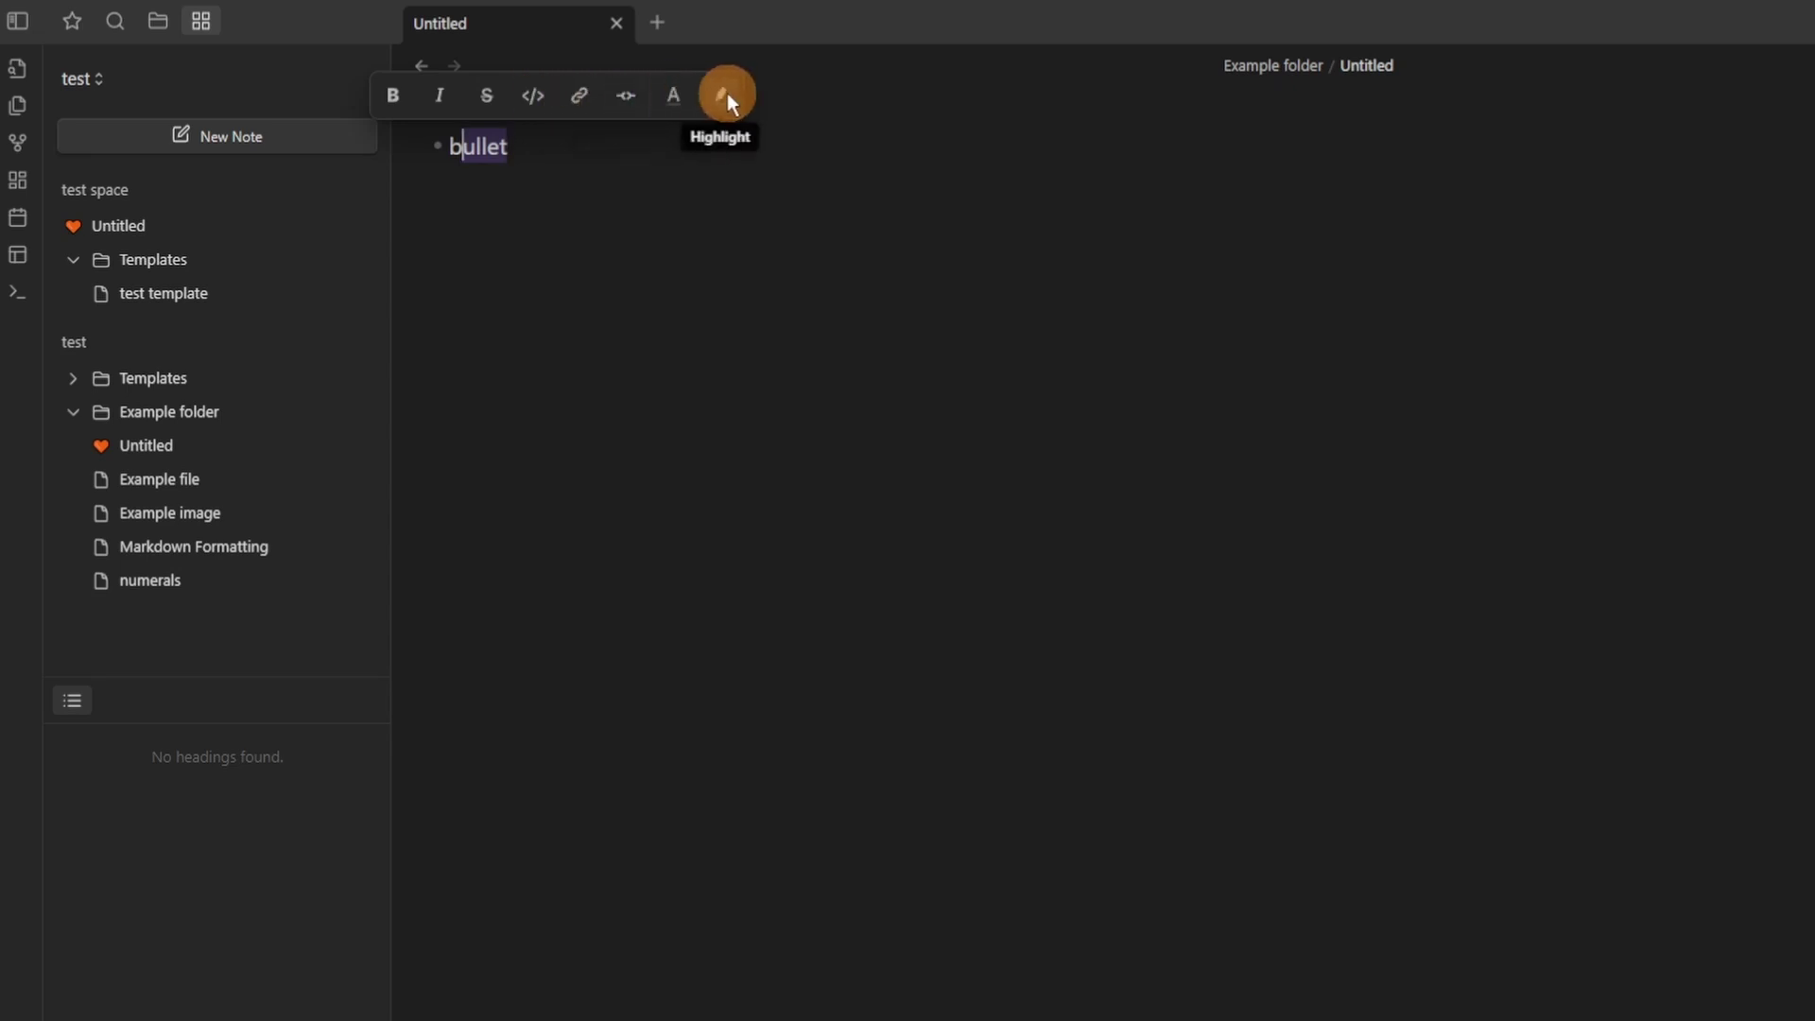
Colour 'ullet' teal and add a second bullet 'high' with a purple (#8854d0) highlight.
left_click(675, 95)
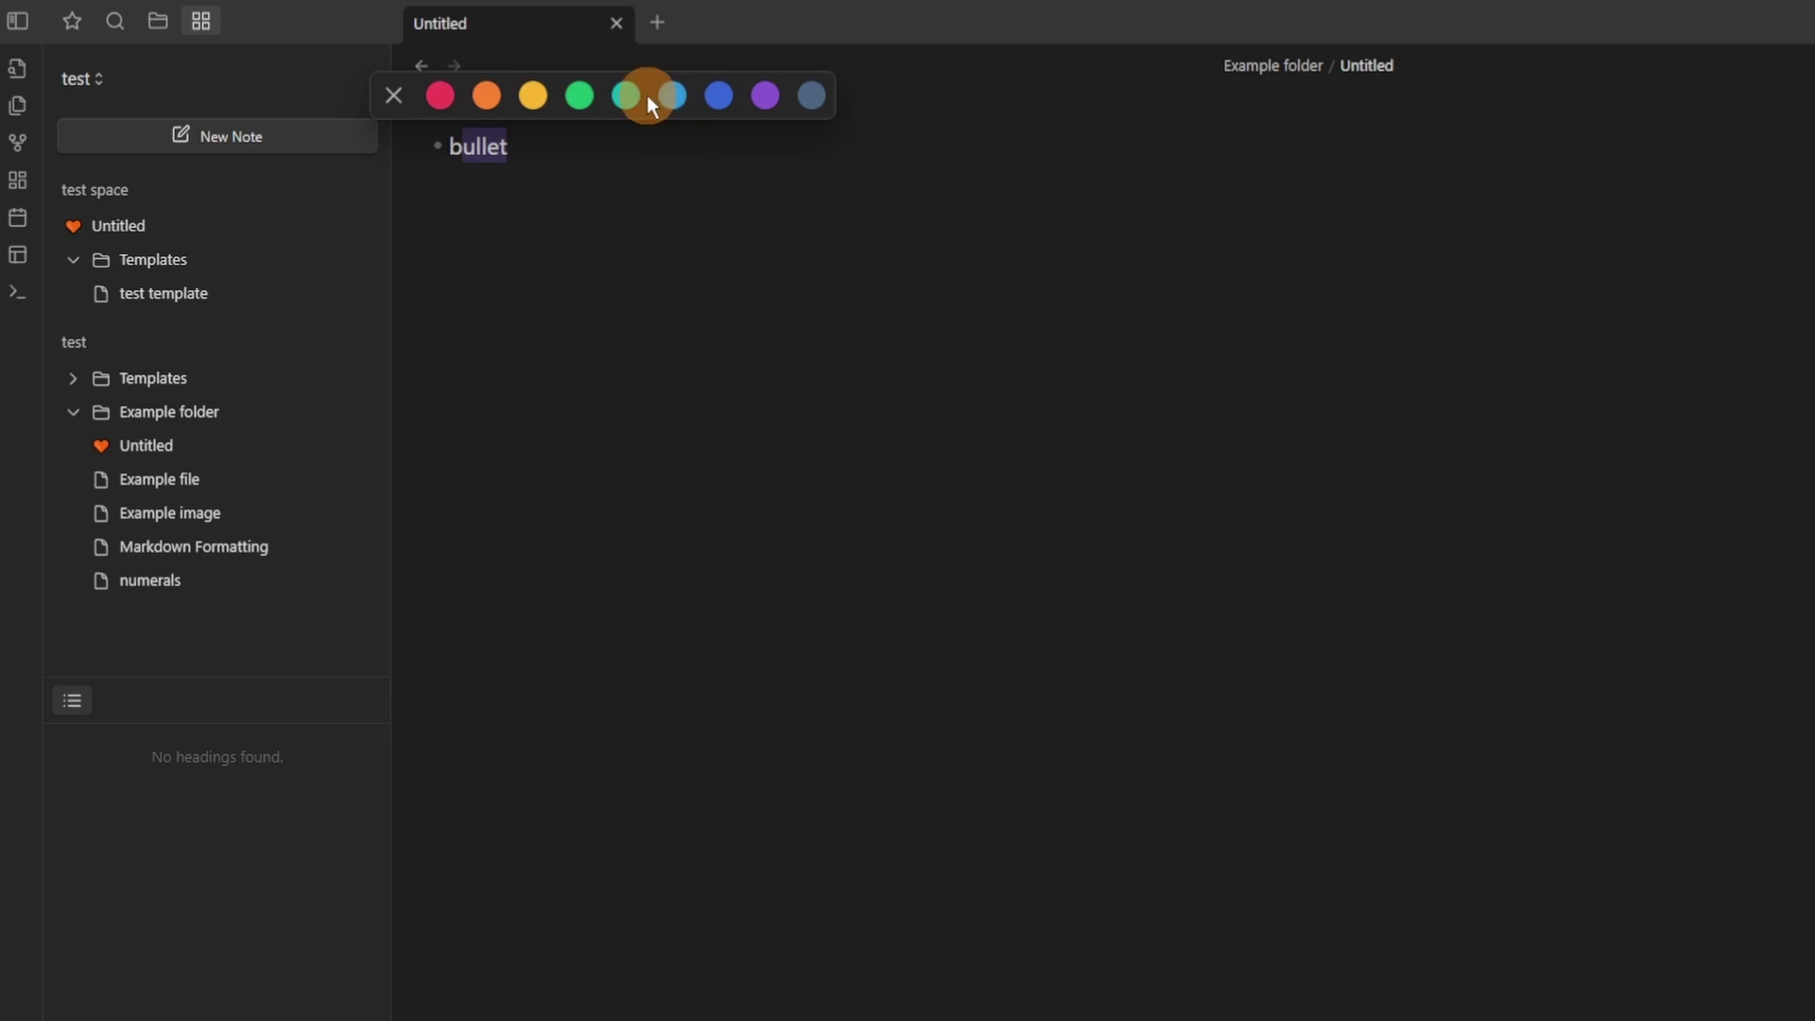
left_click(633, 94)
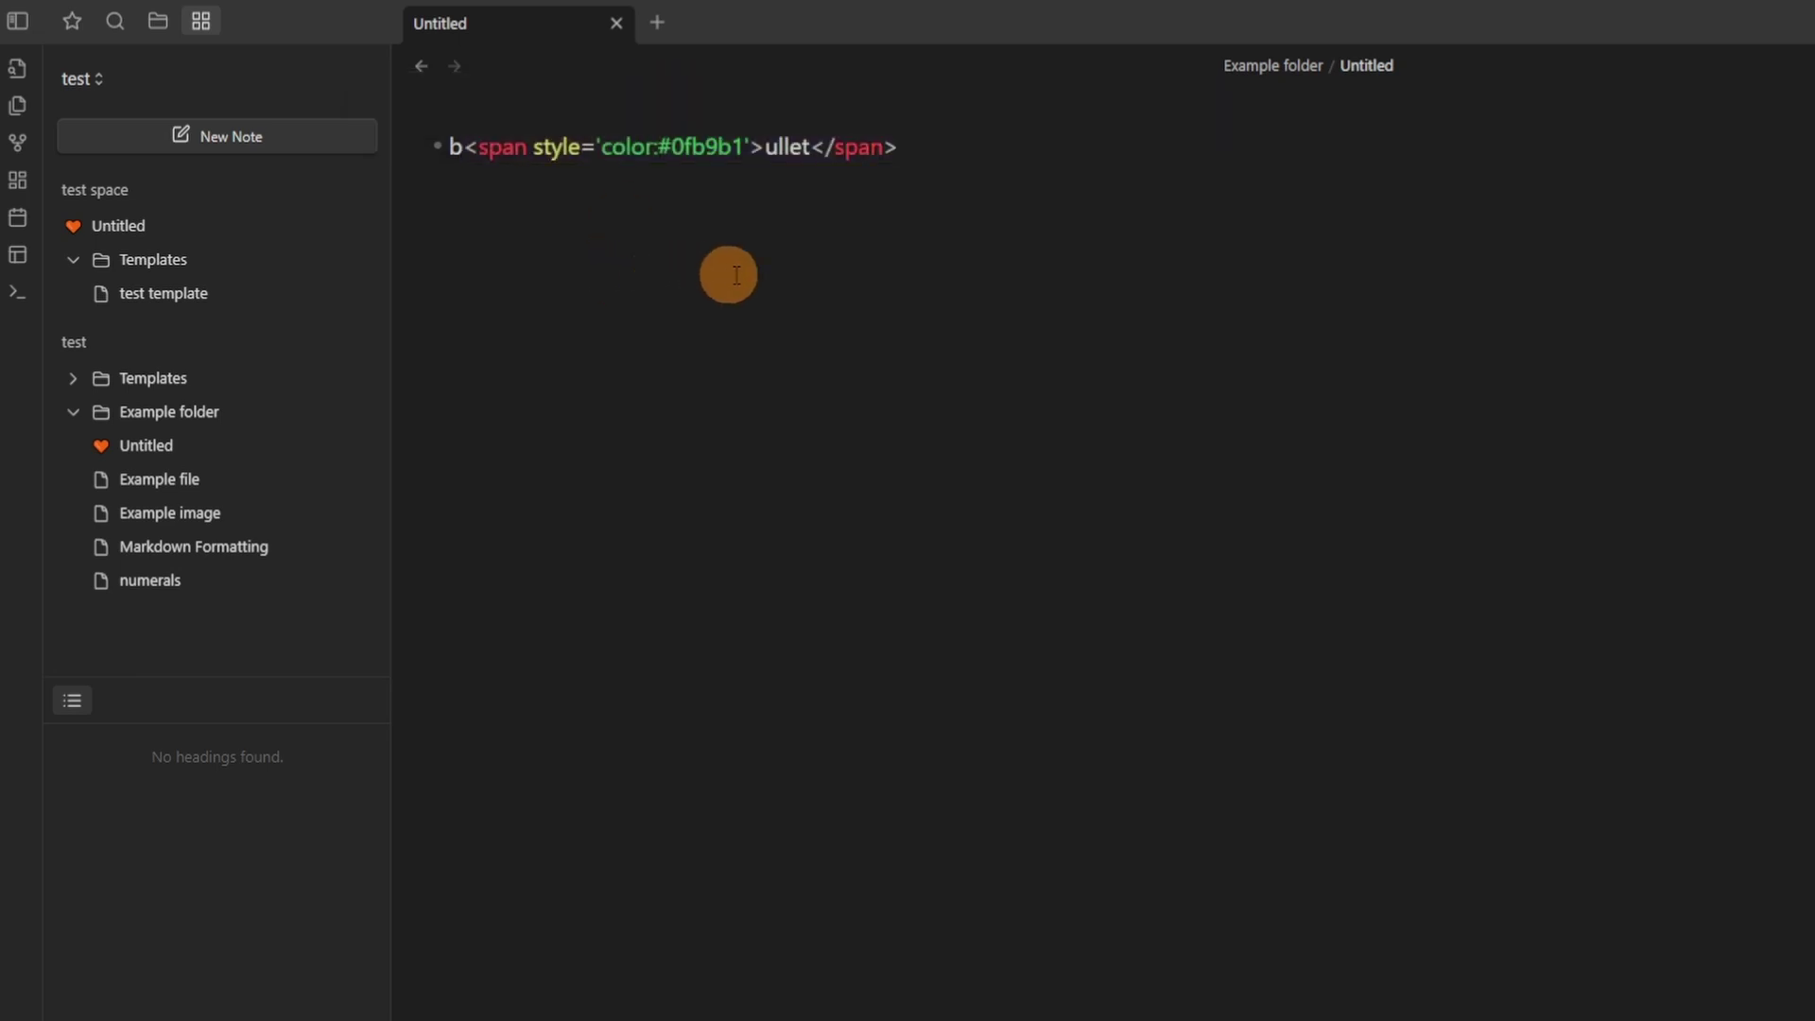
key("Return")
type("h")
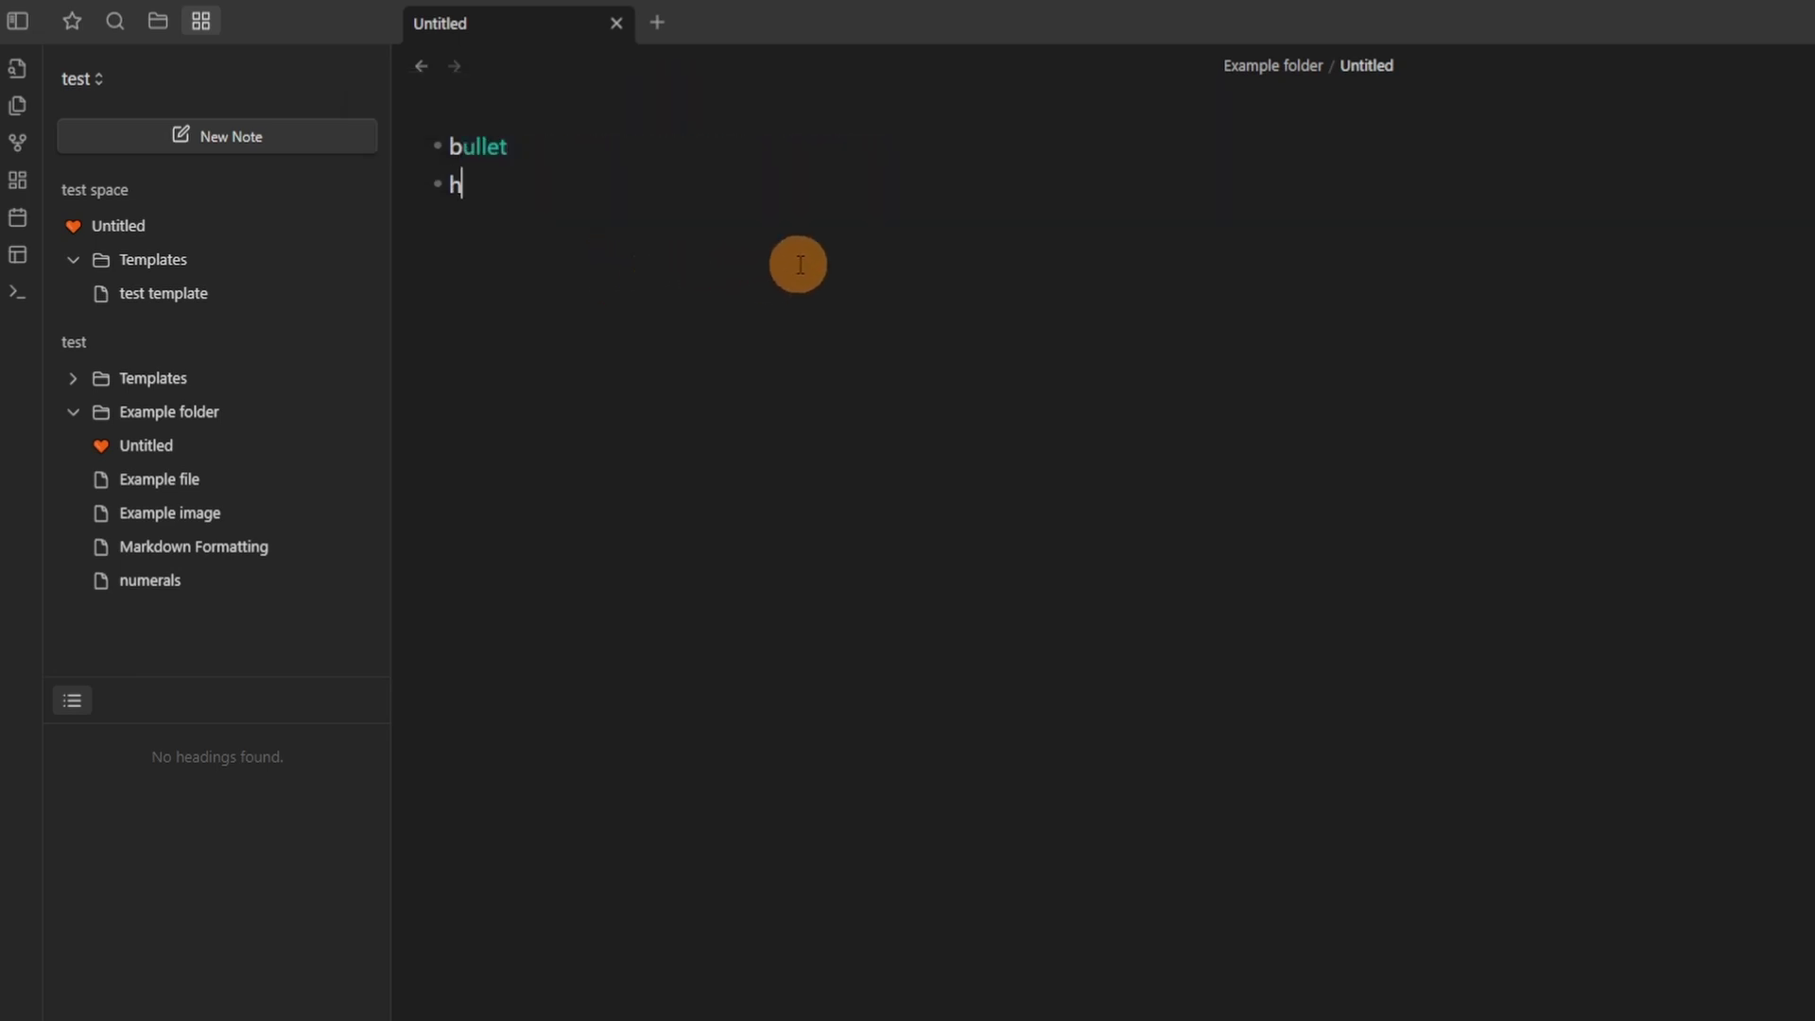
type("igh")
left_click_drag(490, 188, 461, 186)
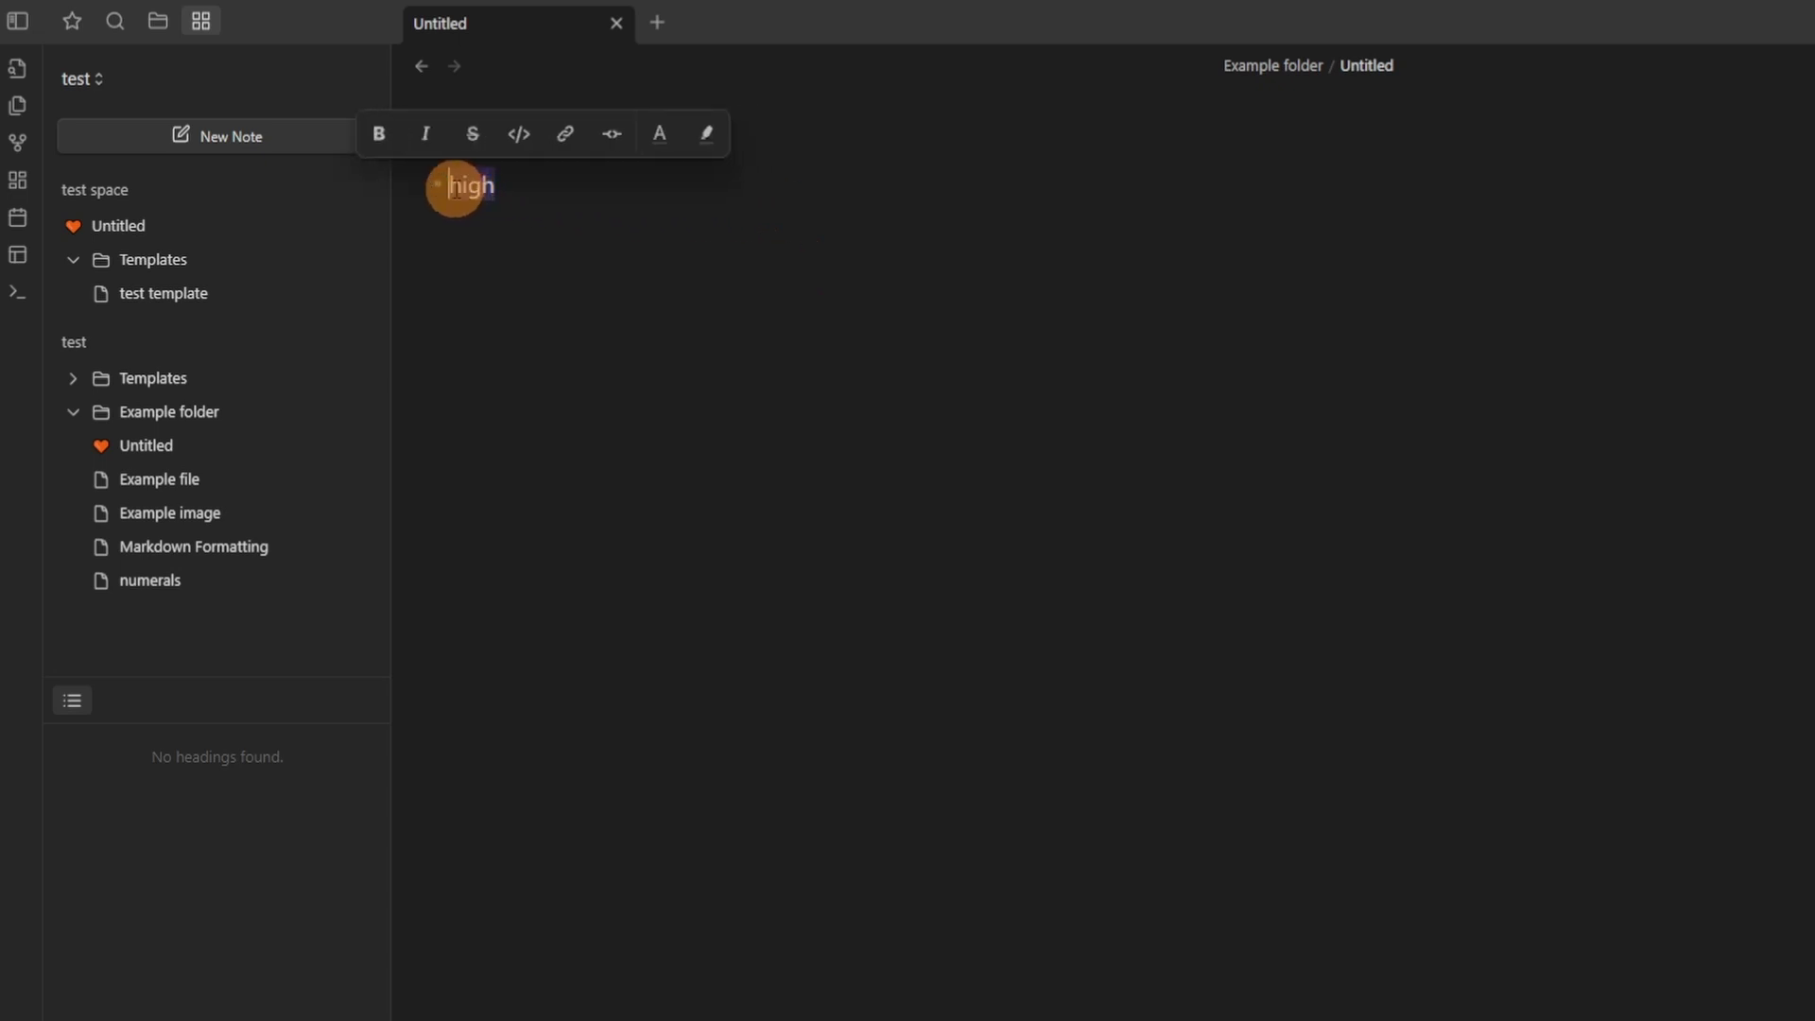
left_click(714, 132)
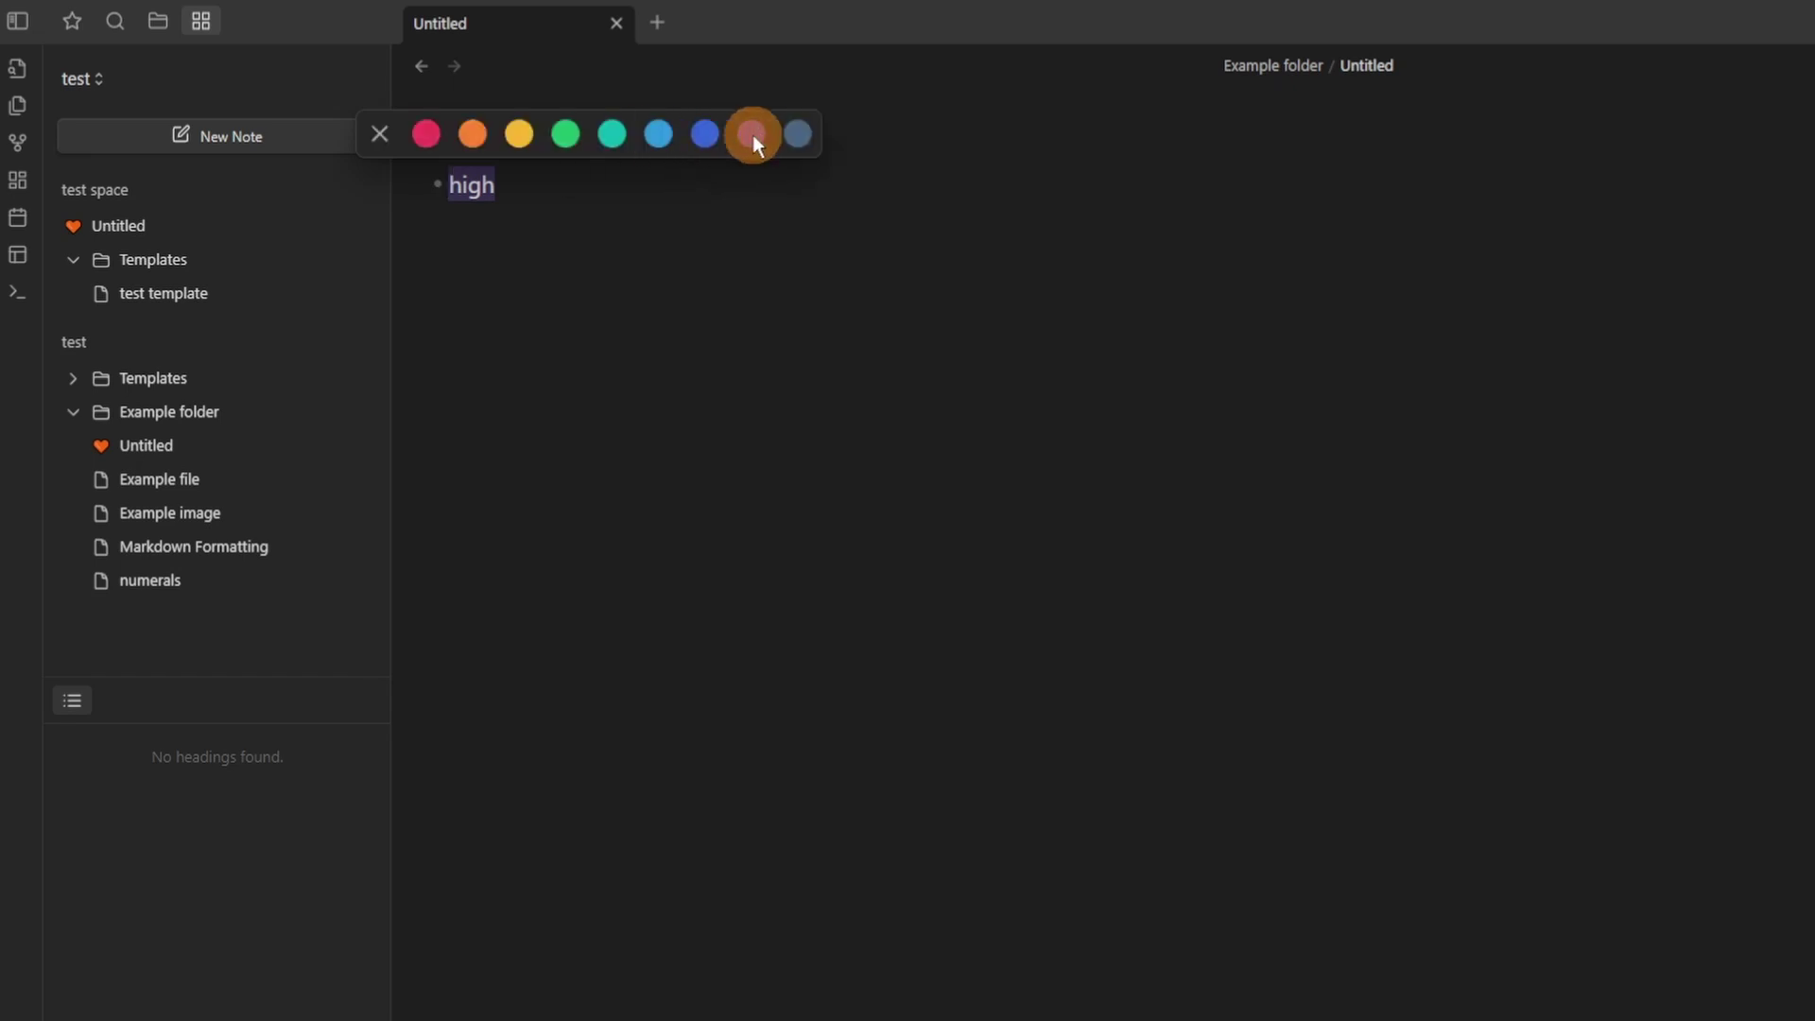
left_click(753, 135)
left_click(1008, 183)
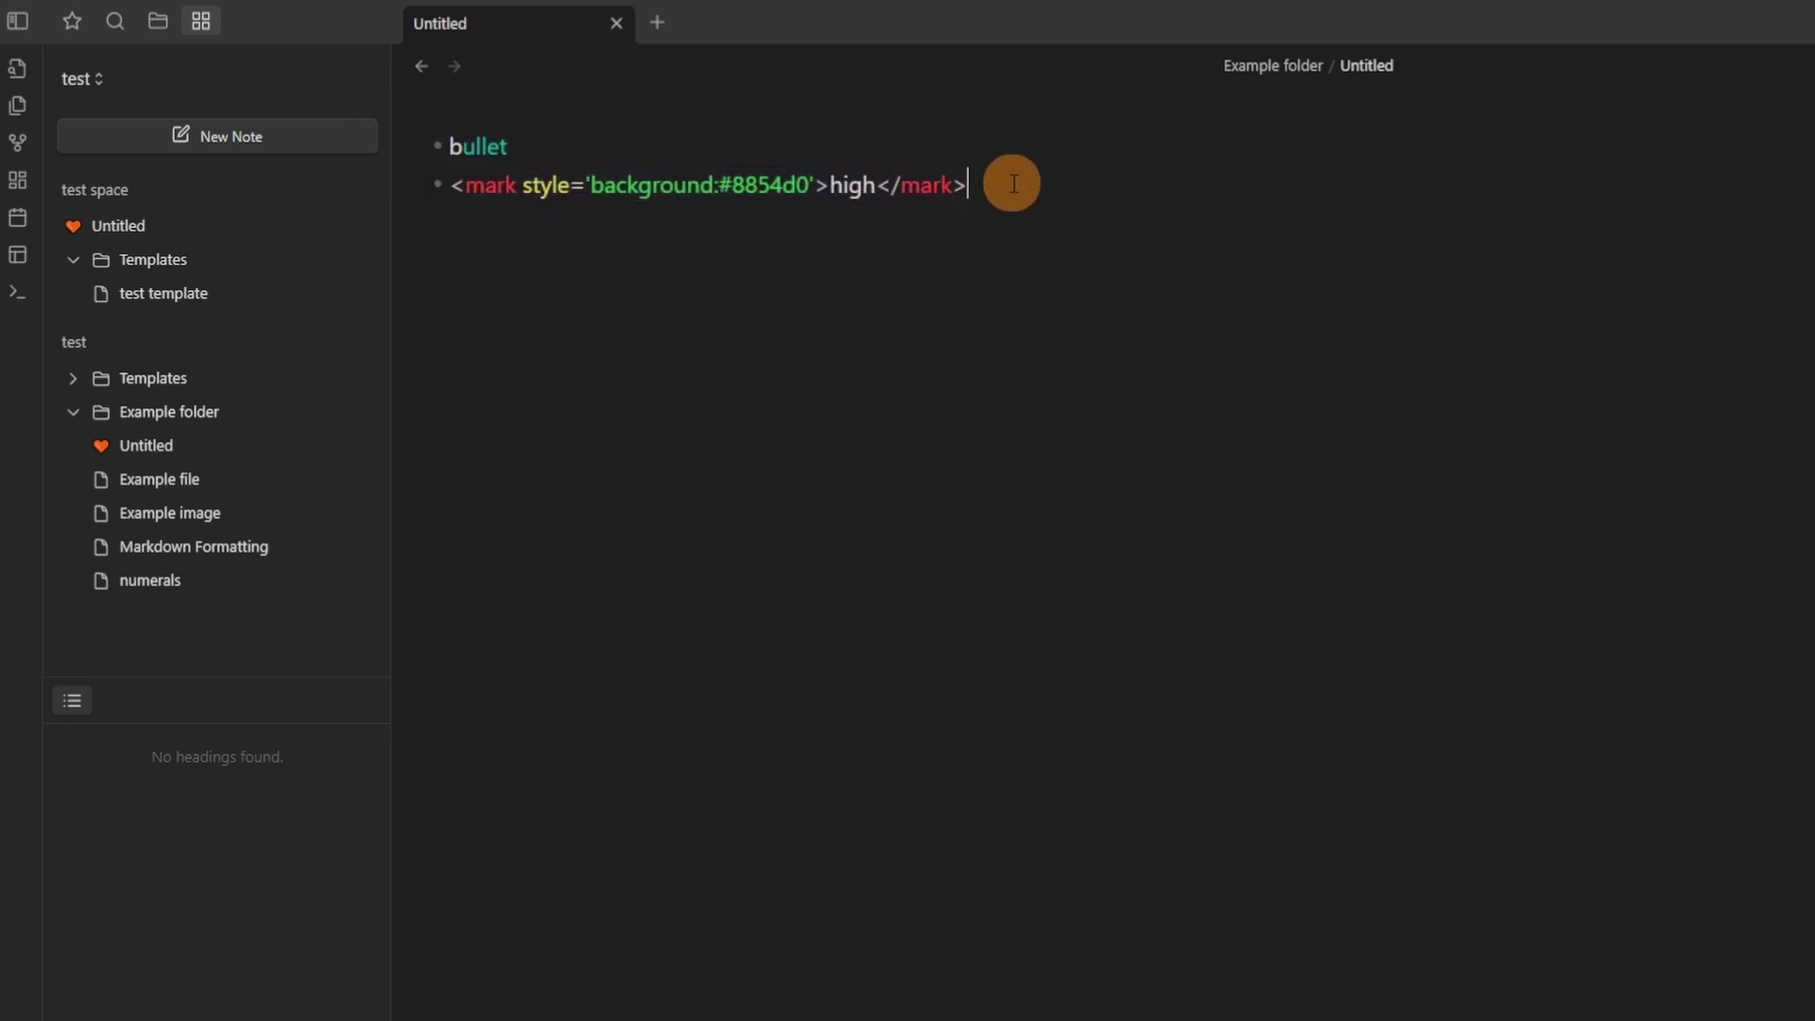
key("Return")
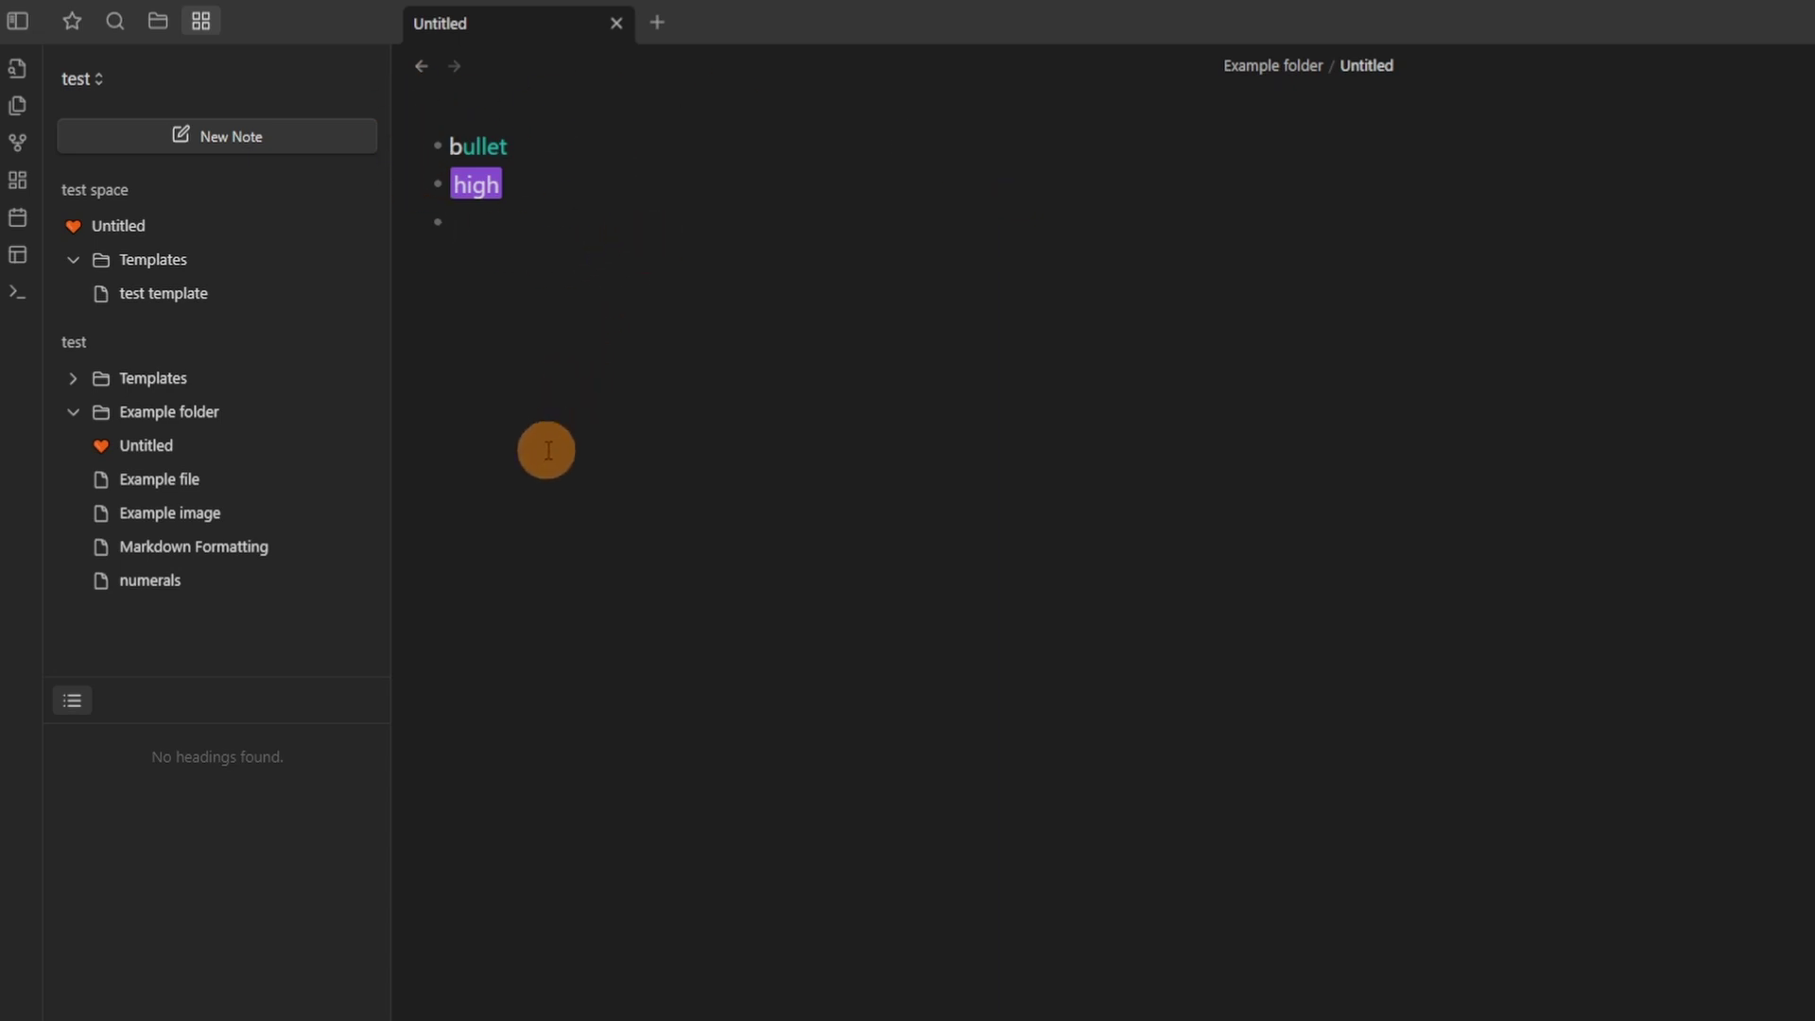
Embed Example file as a flow note below the two bullets.
key("Return")
type("/")
scroll(538, 369, "down", 3)
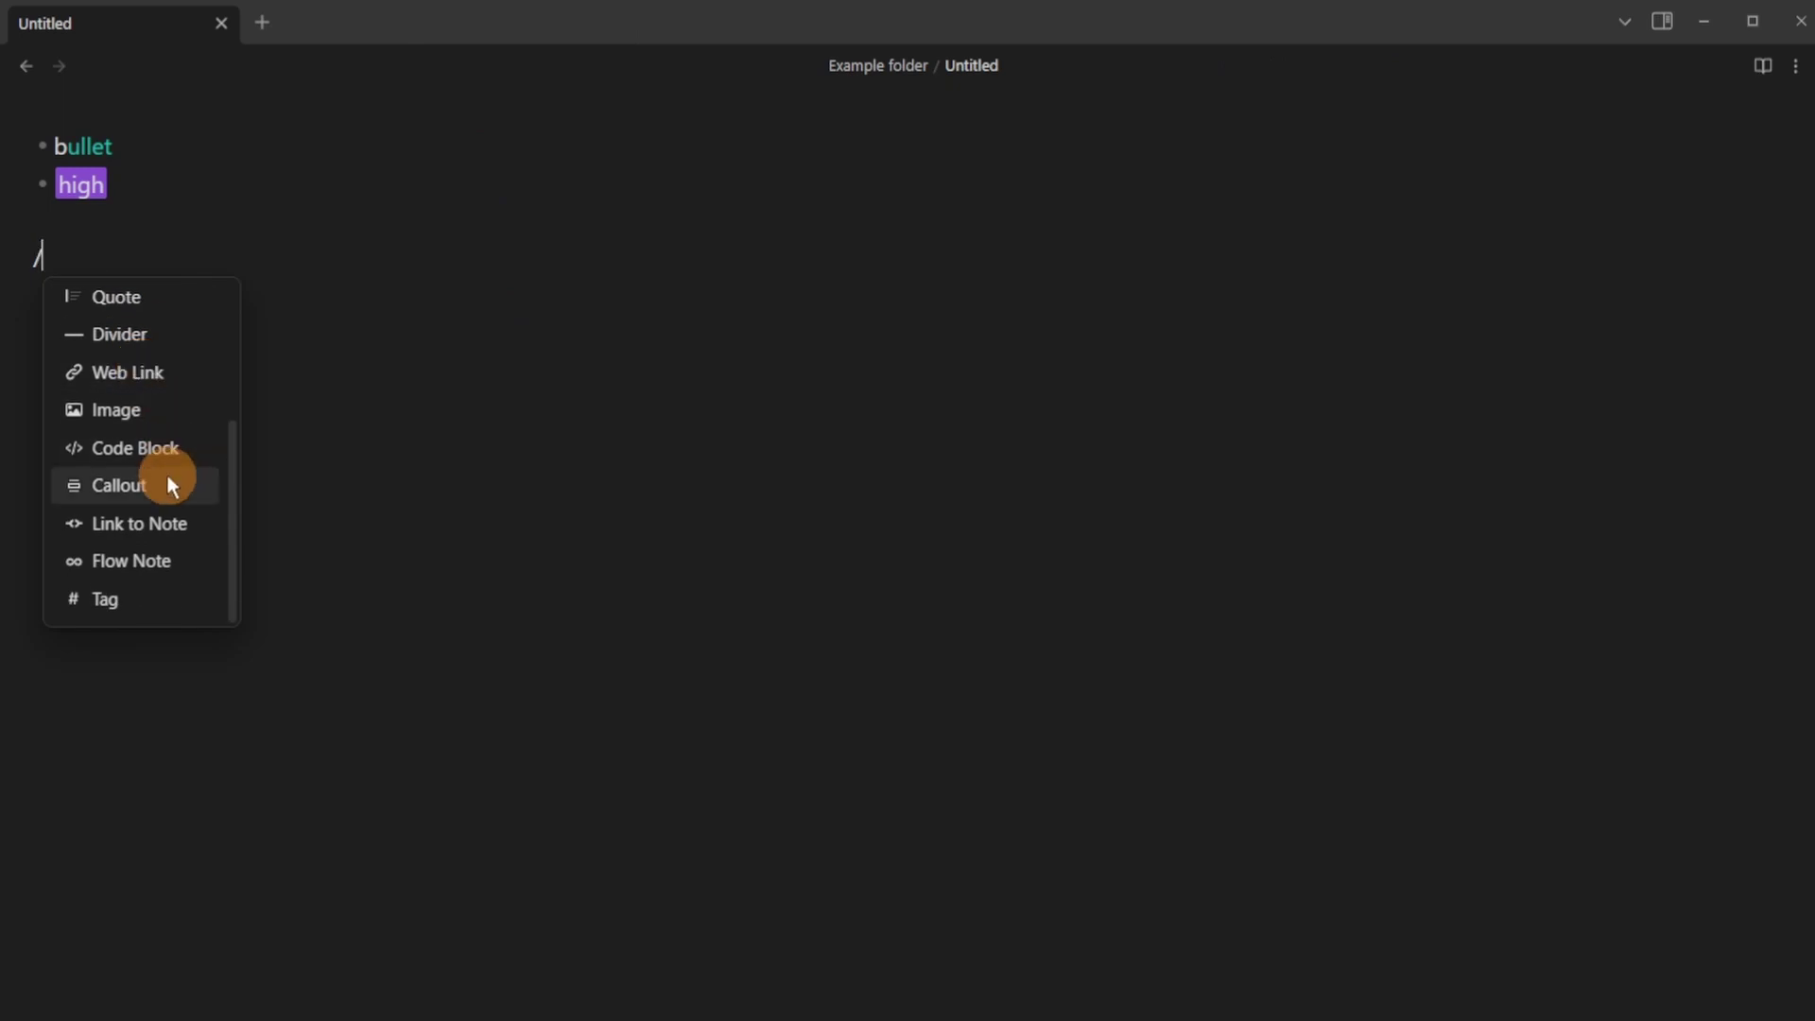
left_click(157, 561)
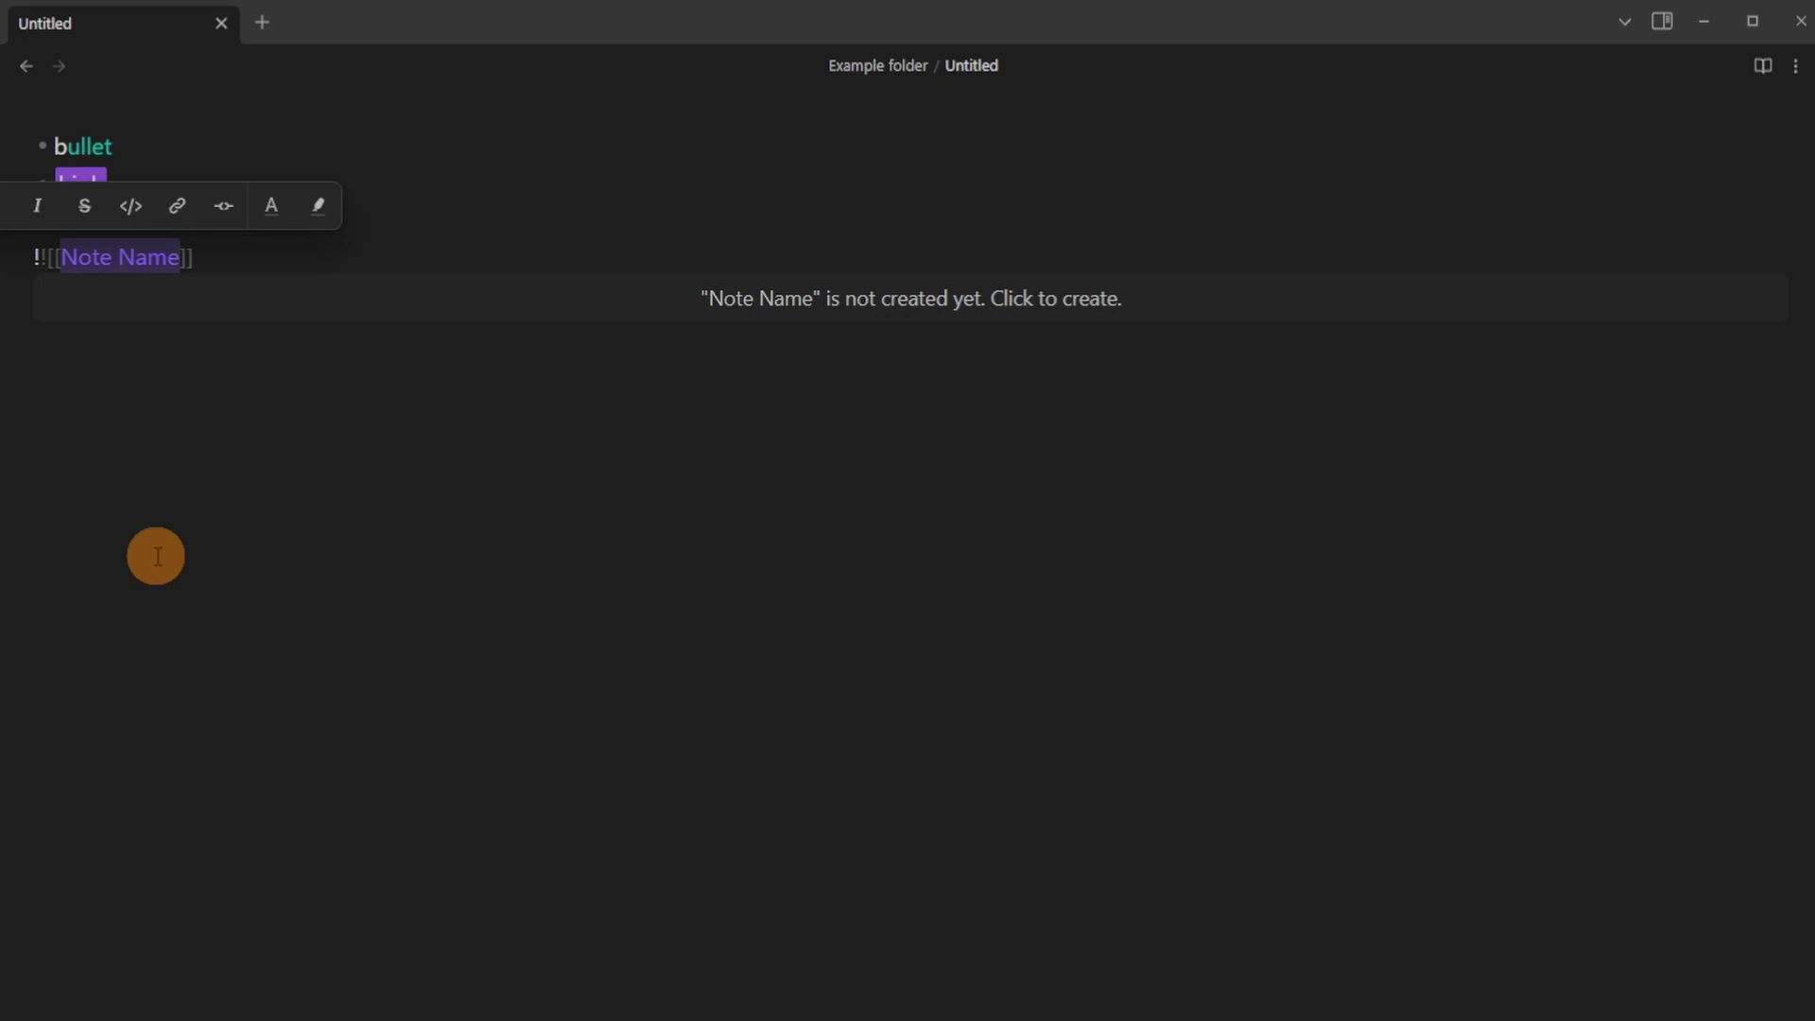
type("ex")
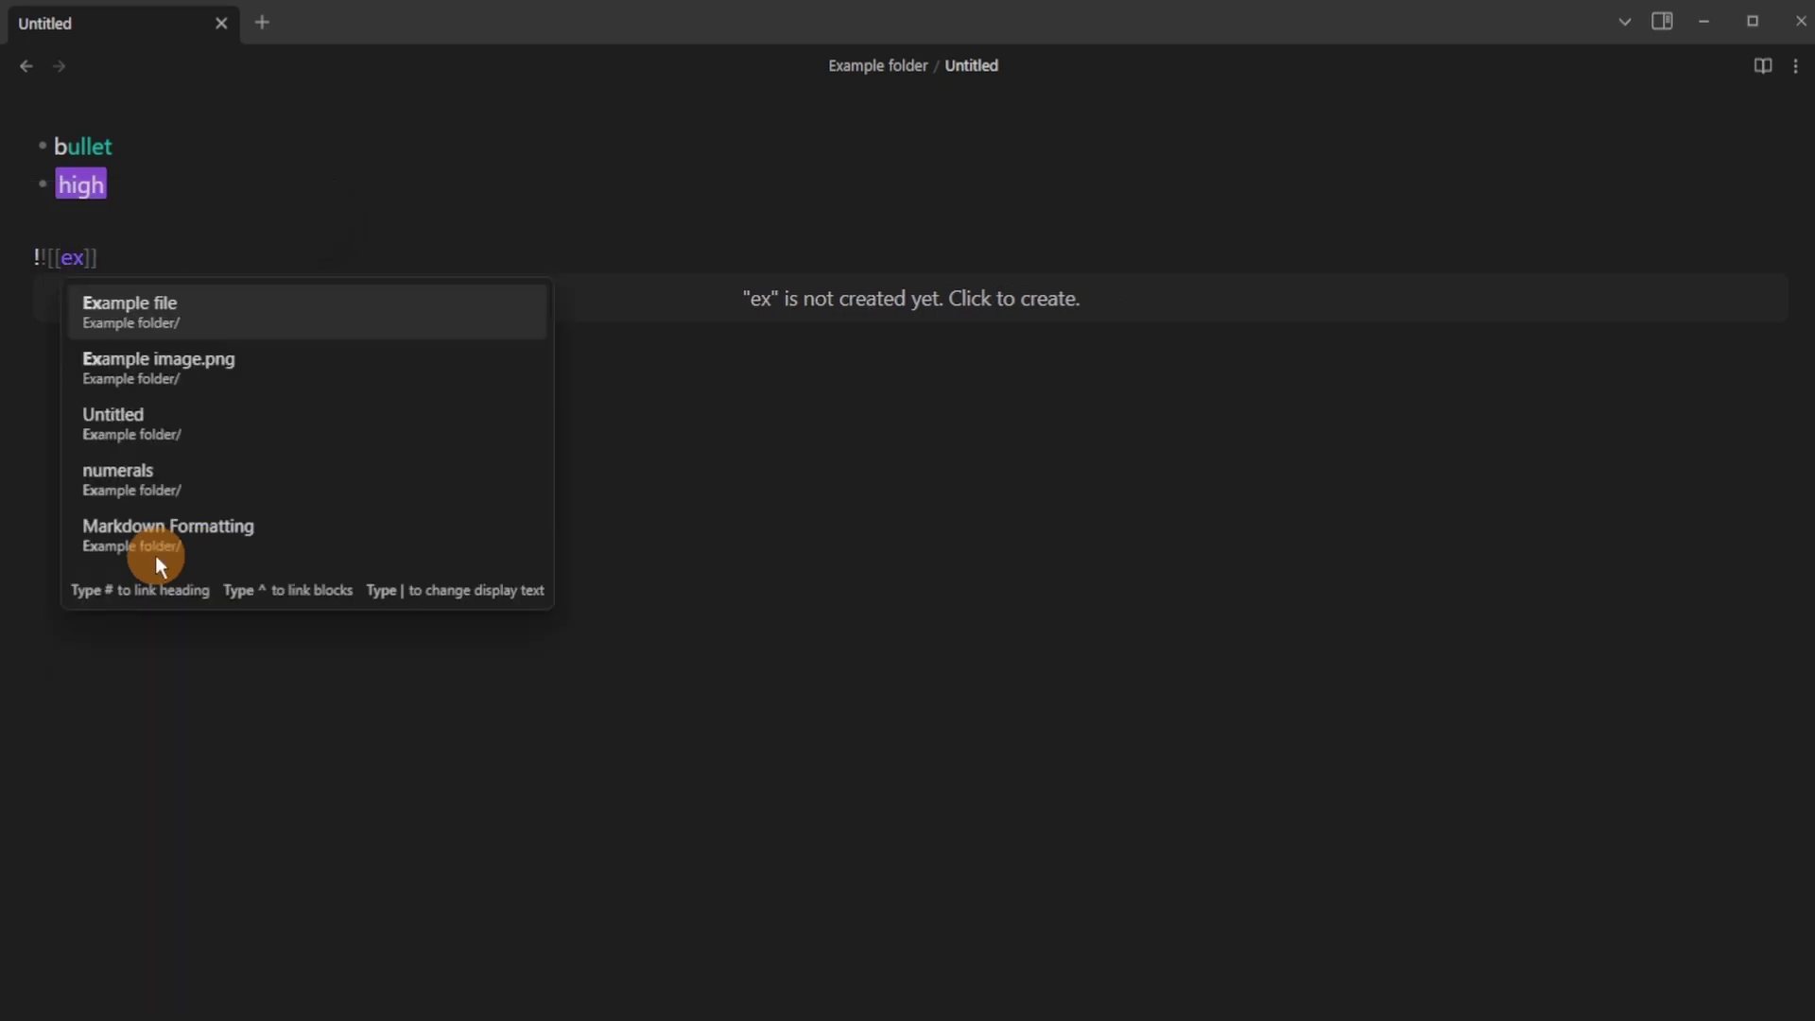
key("Return")
left_click_drag(198, 257, 45, 256)
key("BackSpace")
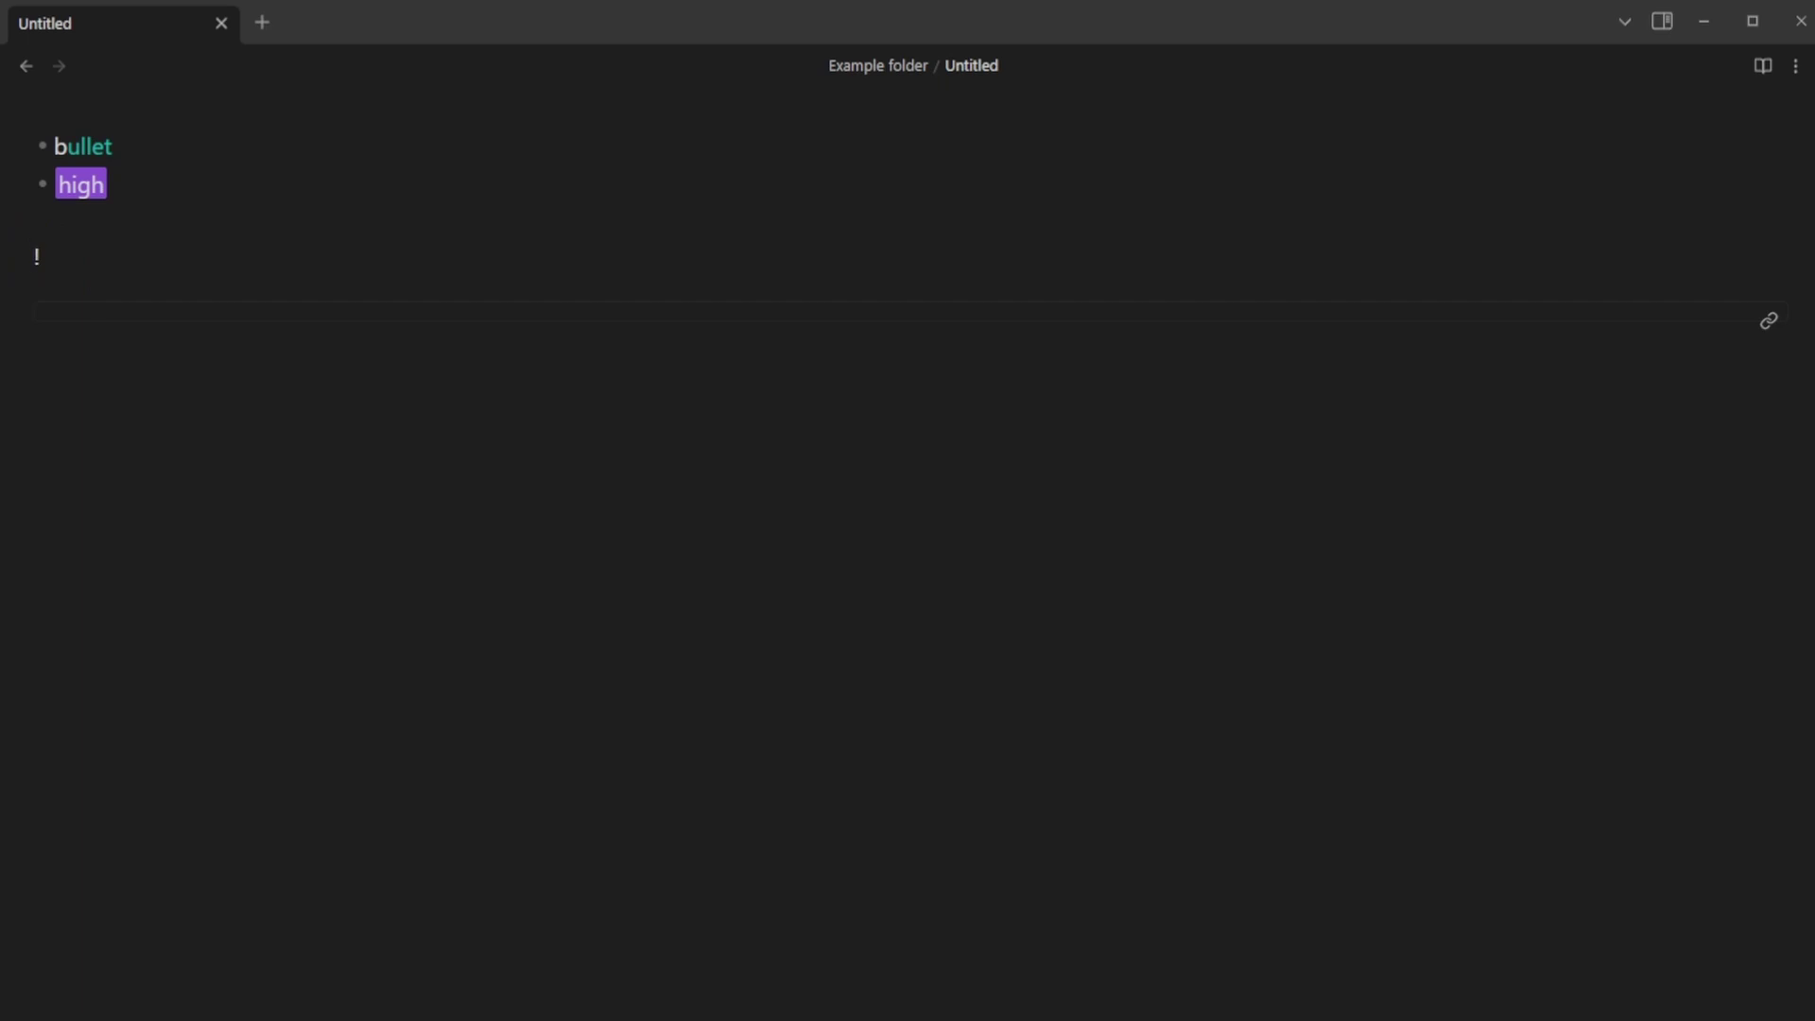
Write 'nothing in here' in Example file and return to the Untitled note.
left_click(328, 249)
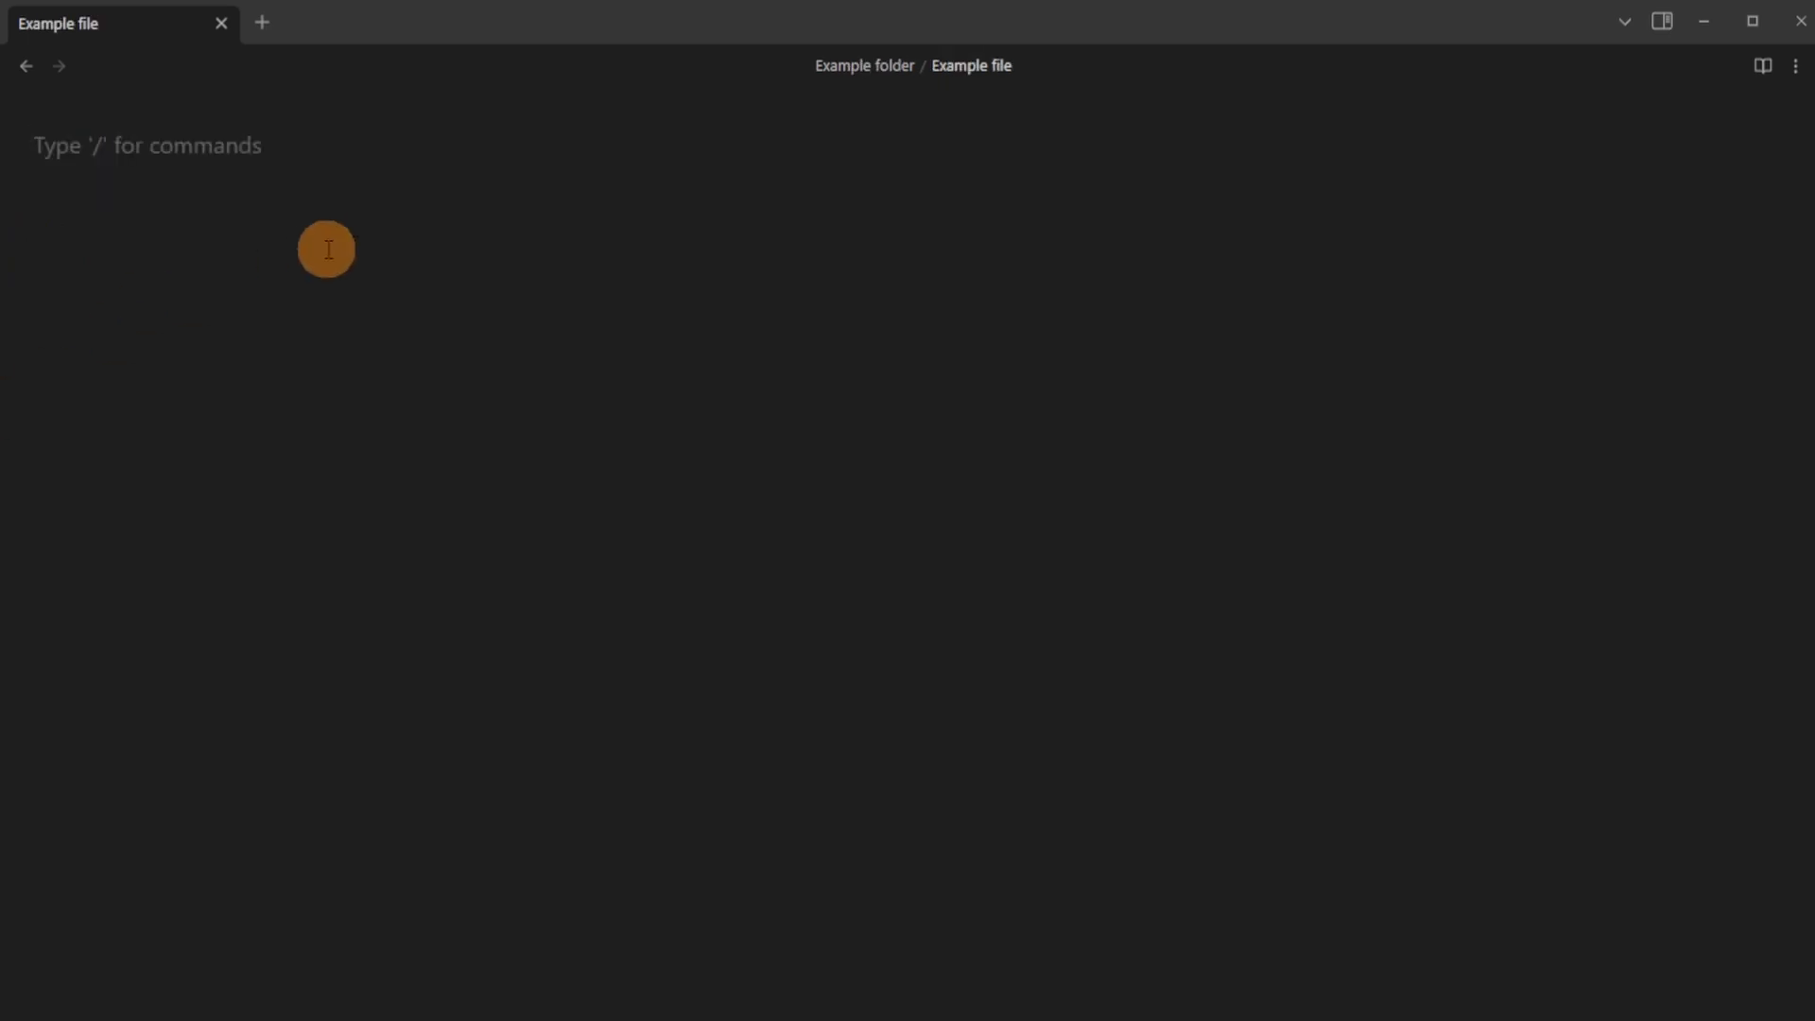
type("nothi")
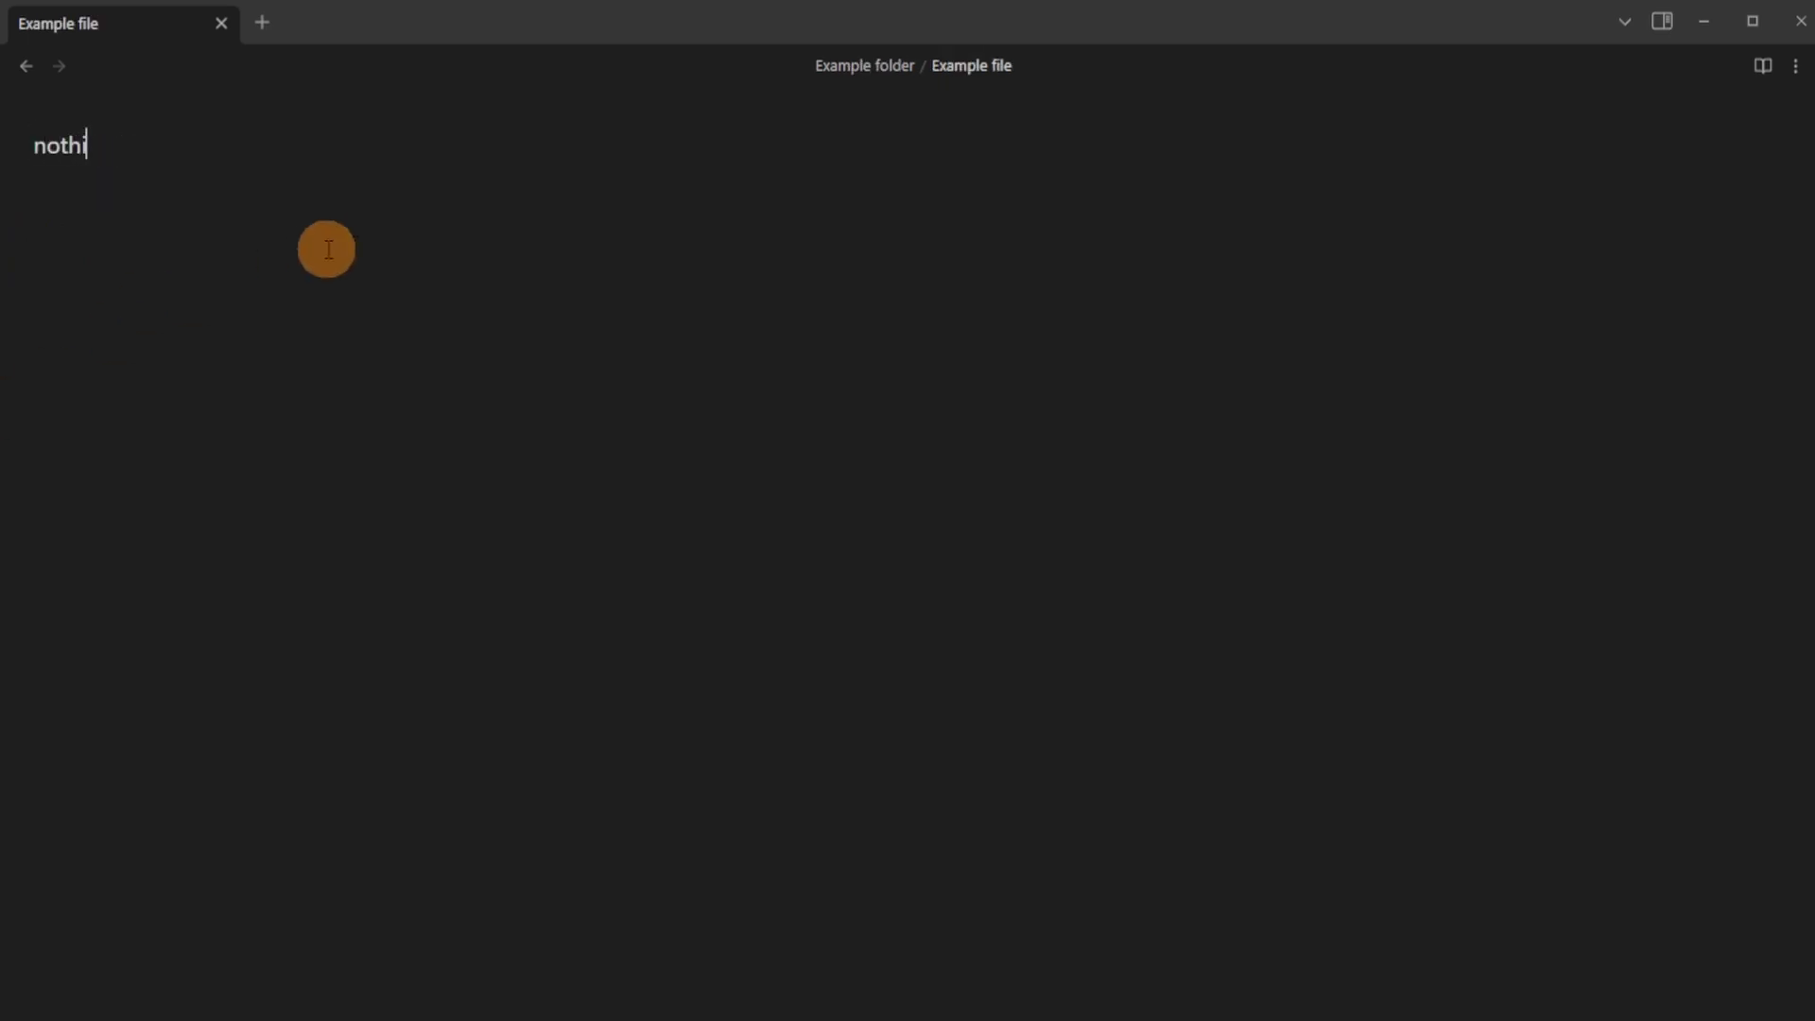
type("ng in here")
key("ctrl+alt+Left")
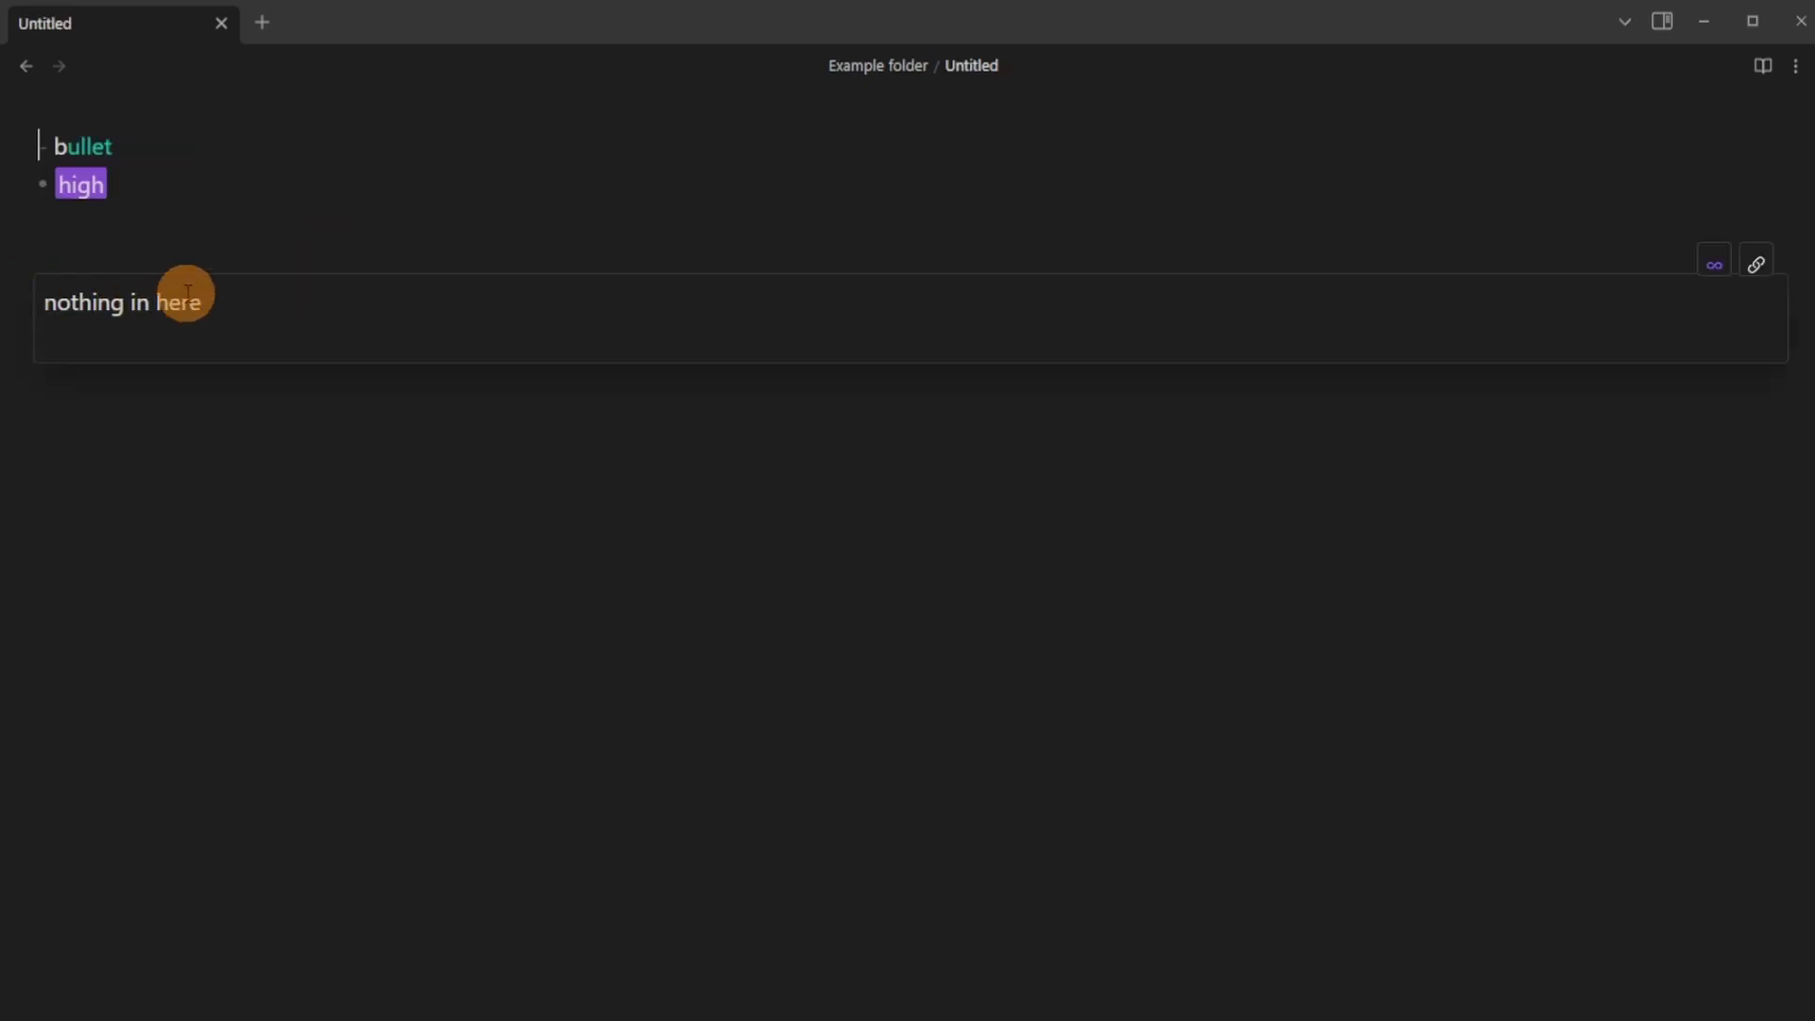
Toggle the flow embed off to inspect its ![[Example file]] link source.
left_click(1714, 266)
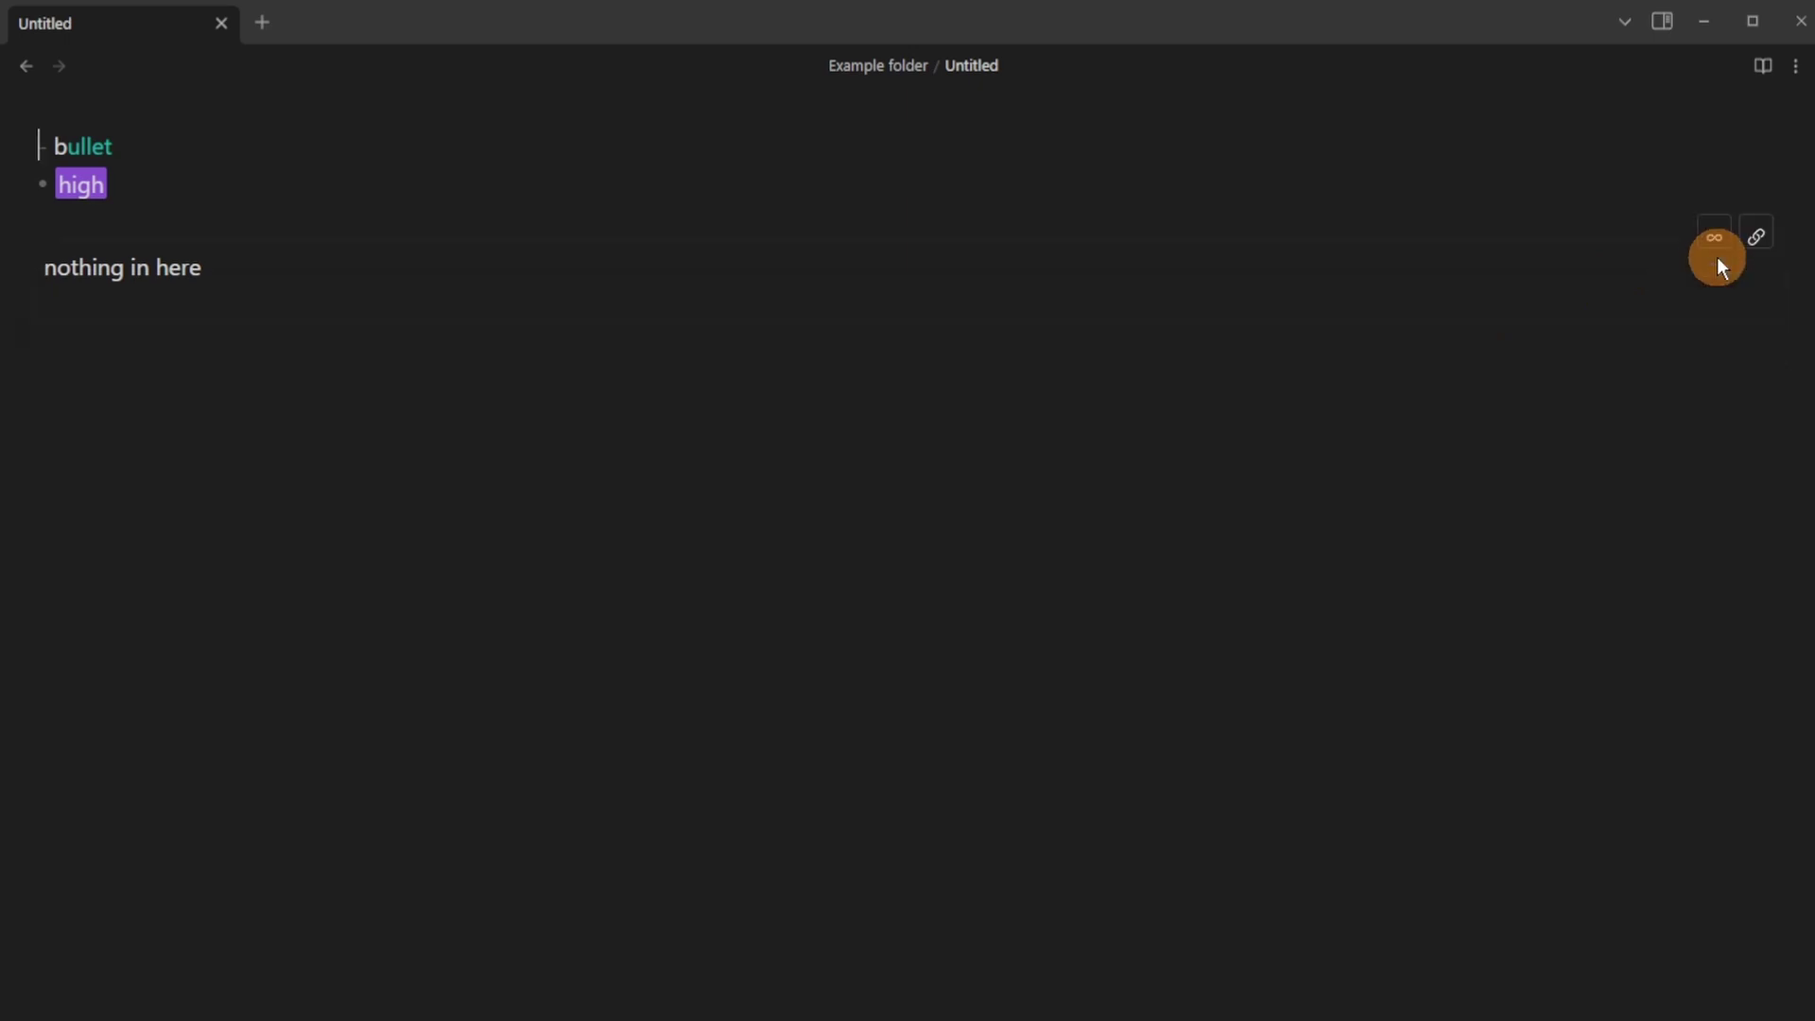
left_click(212, 272)
mouse_move(73, 257)
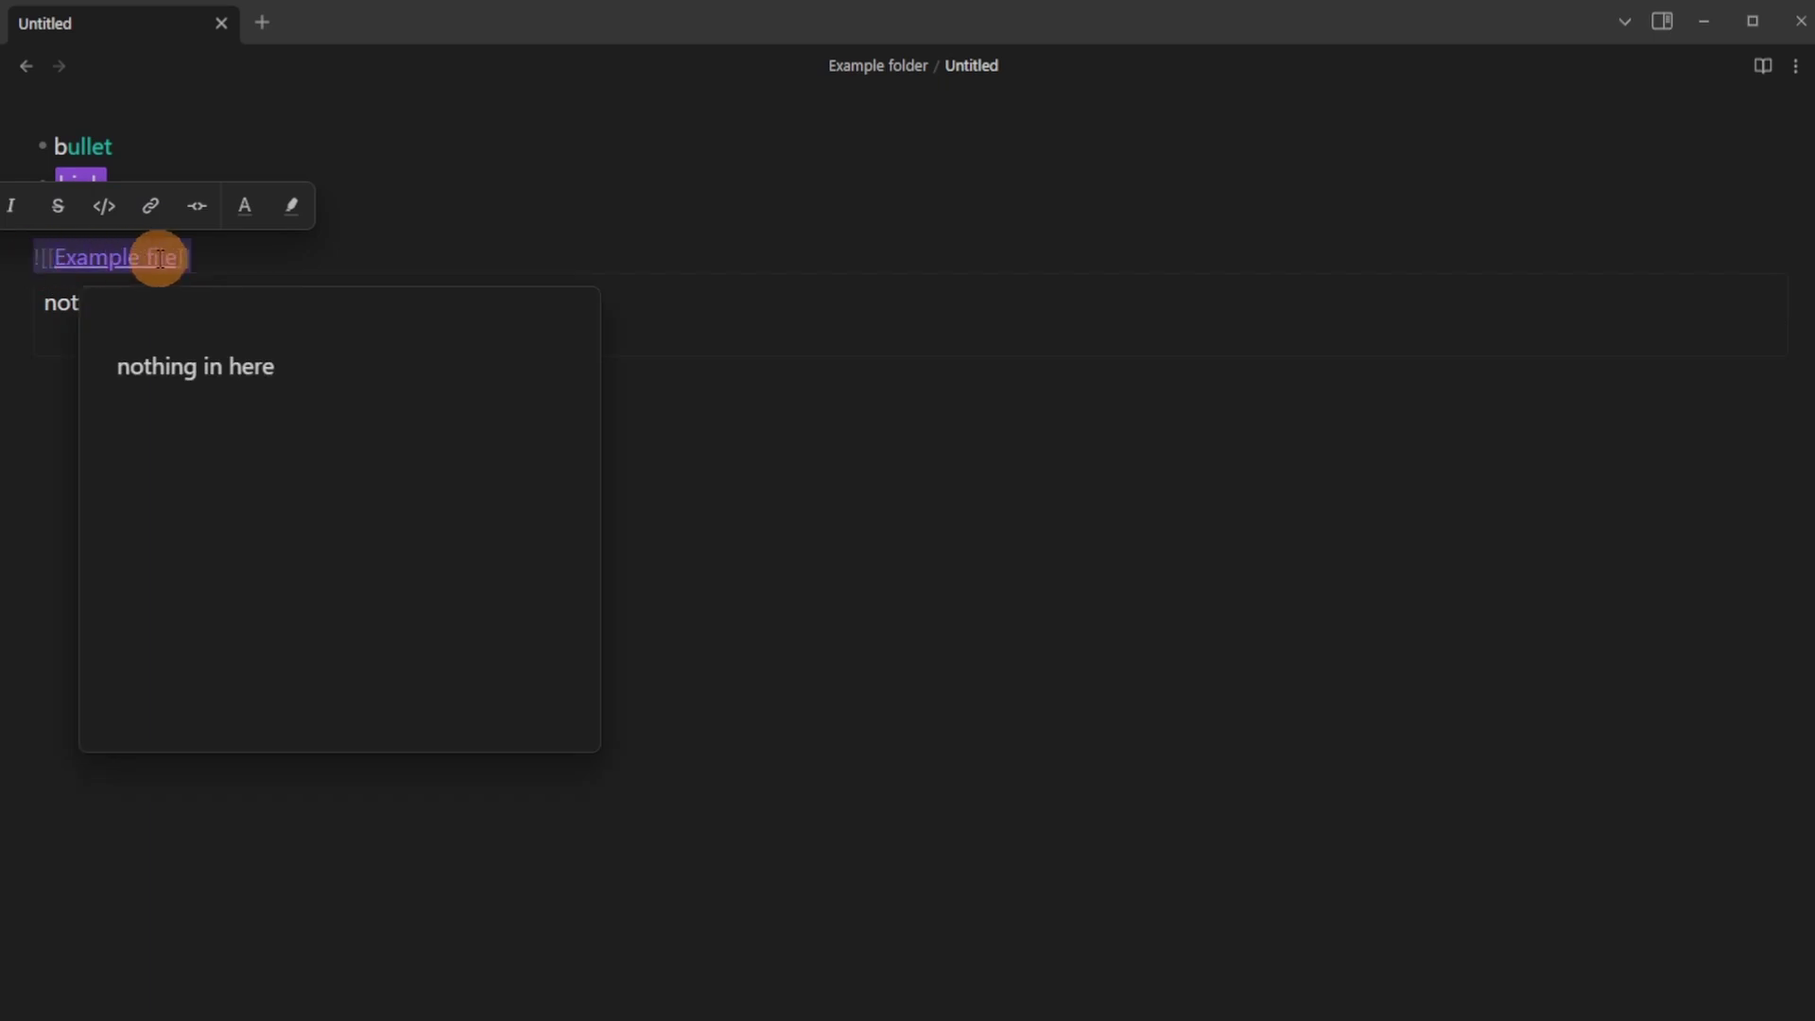
left_click(312, 251)
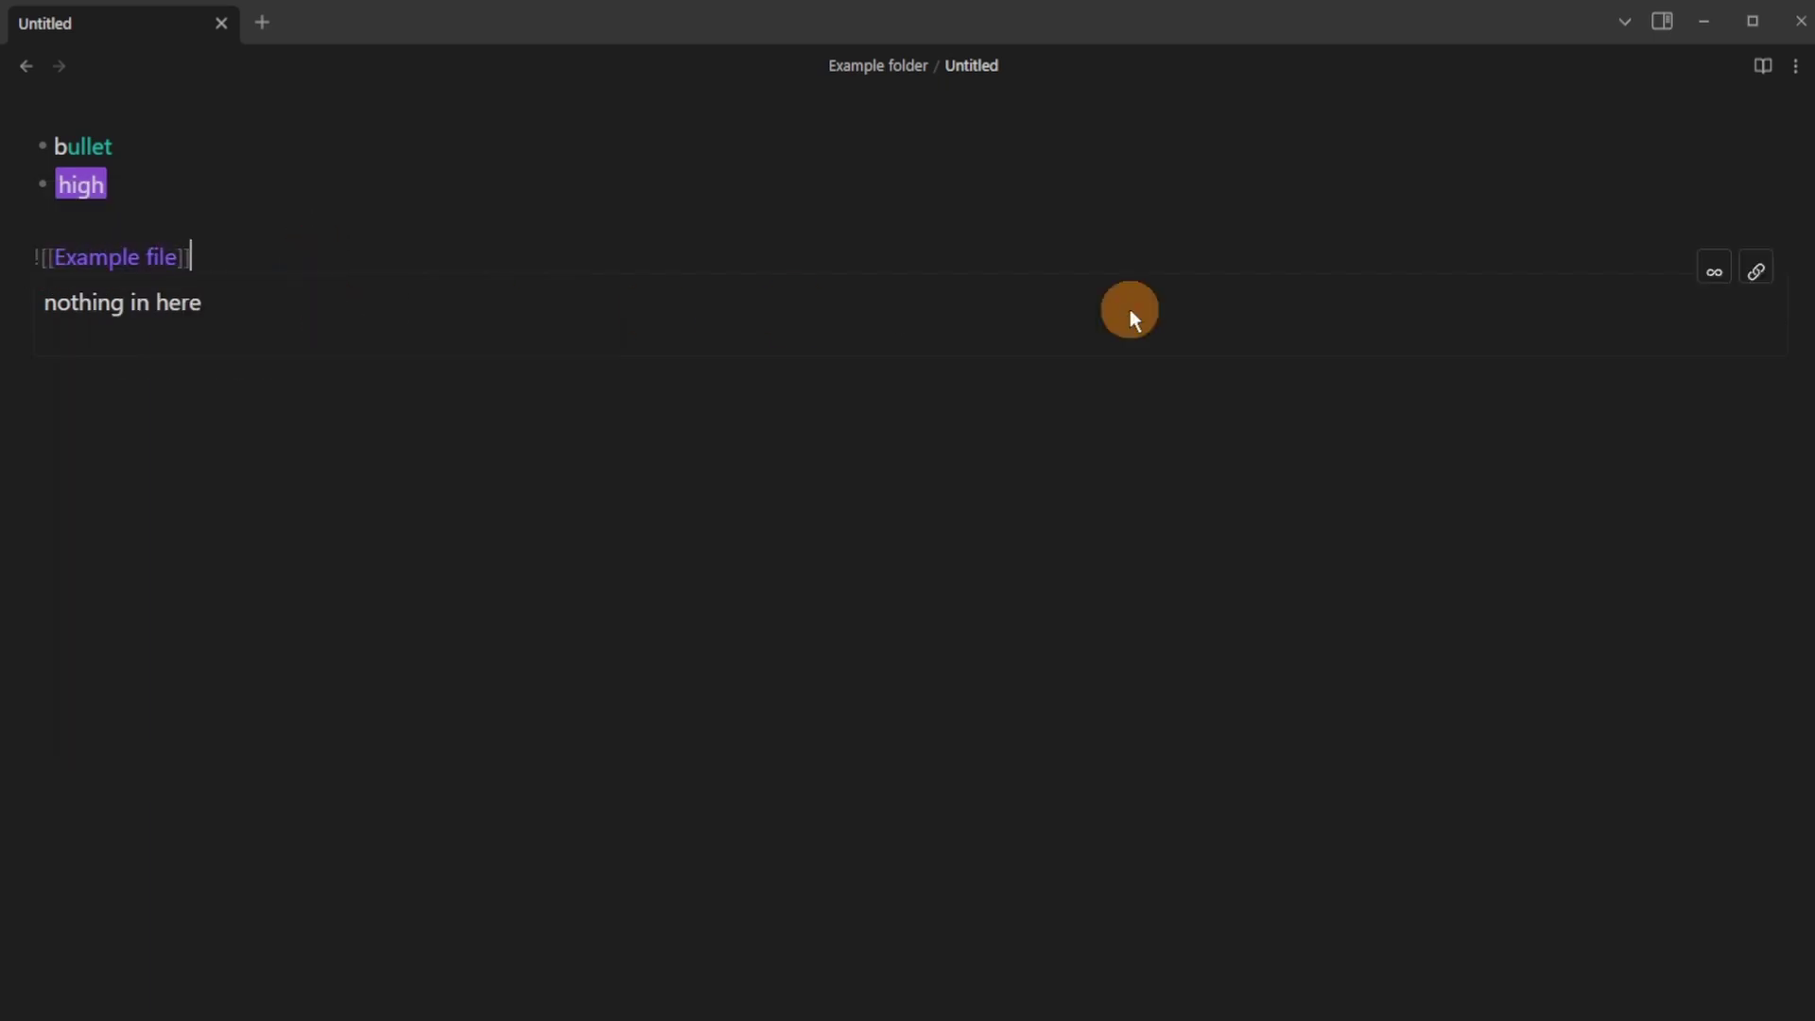
Restore the flow embed and trim its text to just 'nothing'.
left_click(1713, 272)
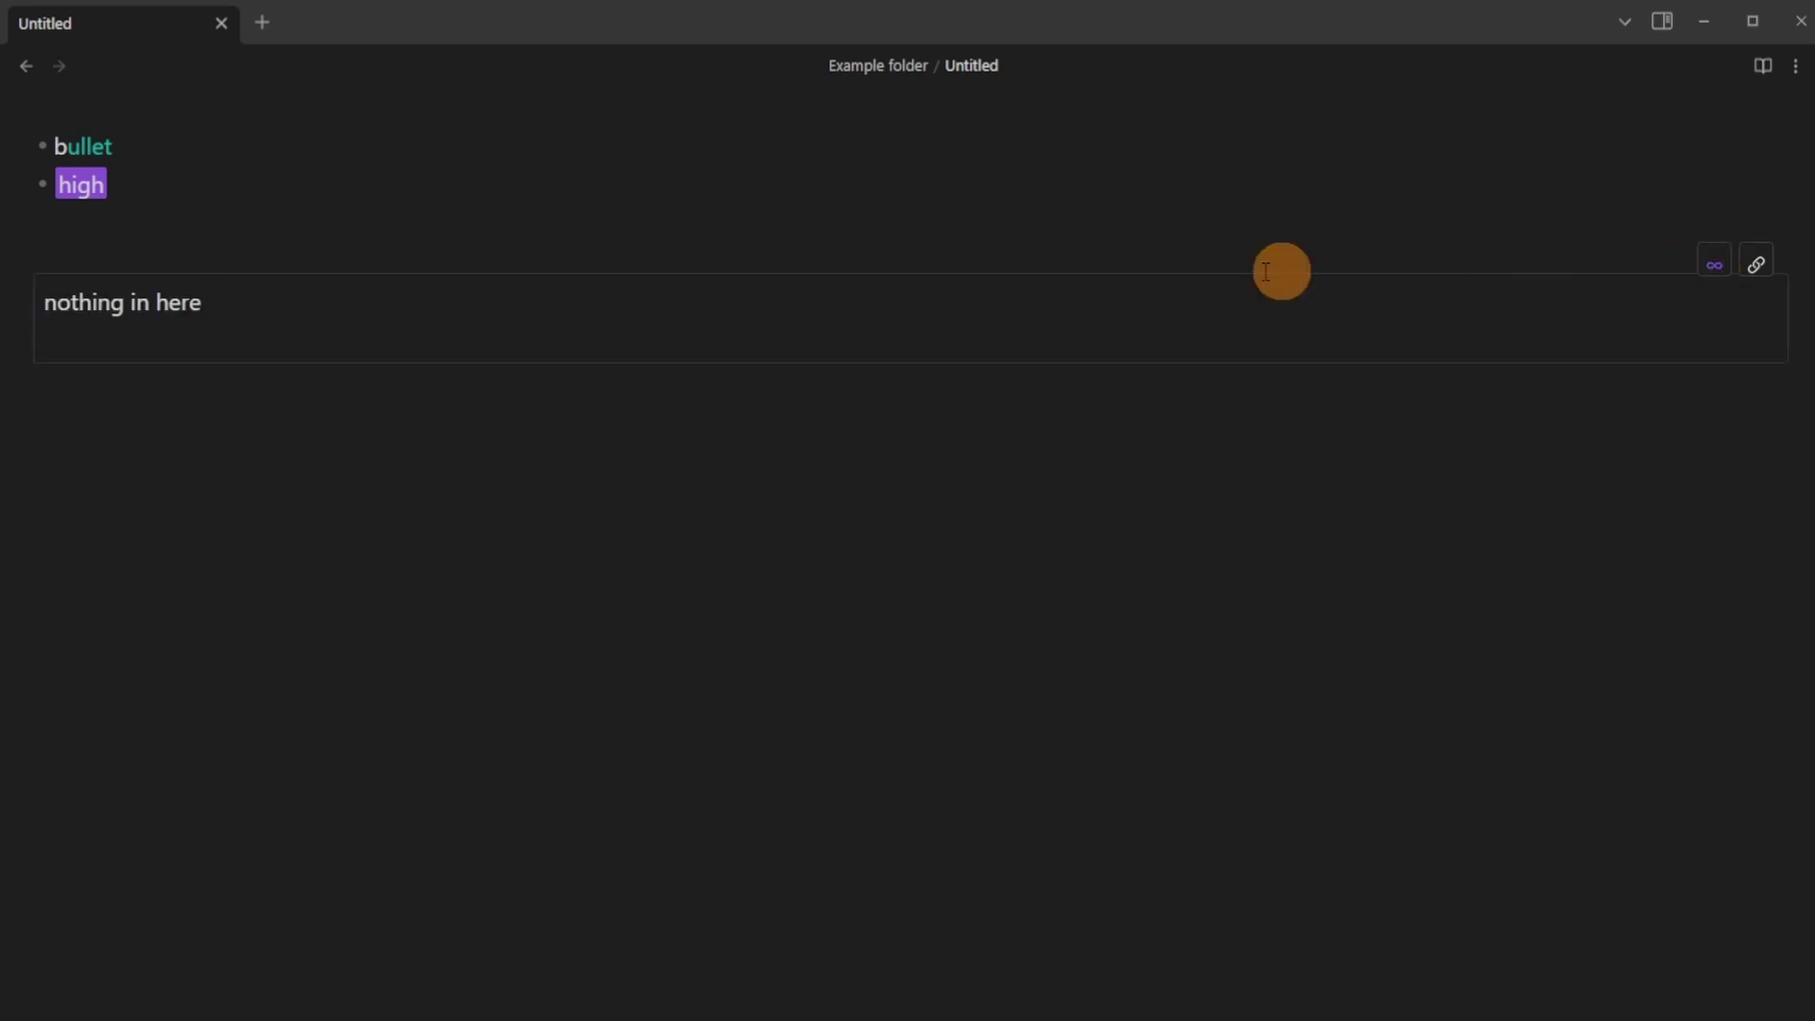
left_click(234, 301)
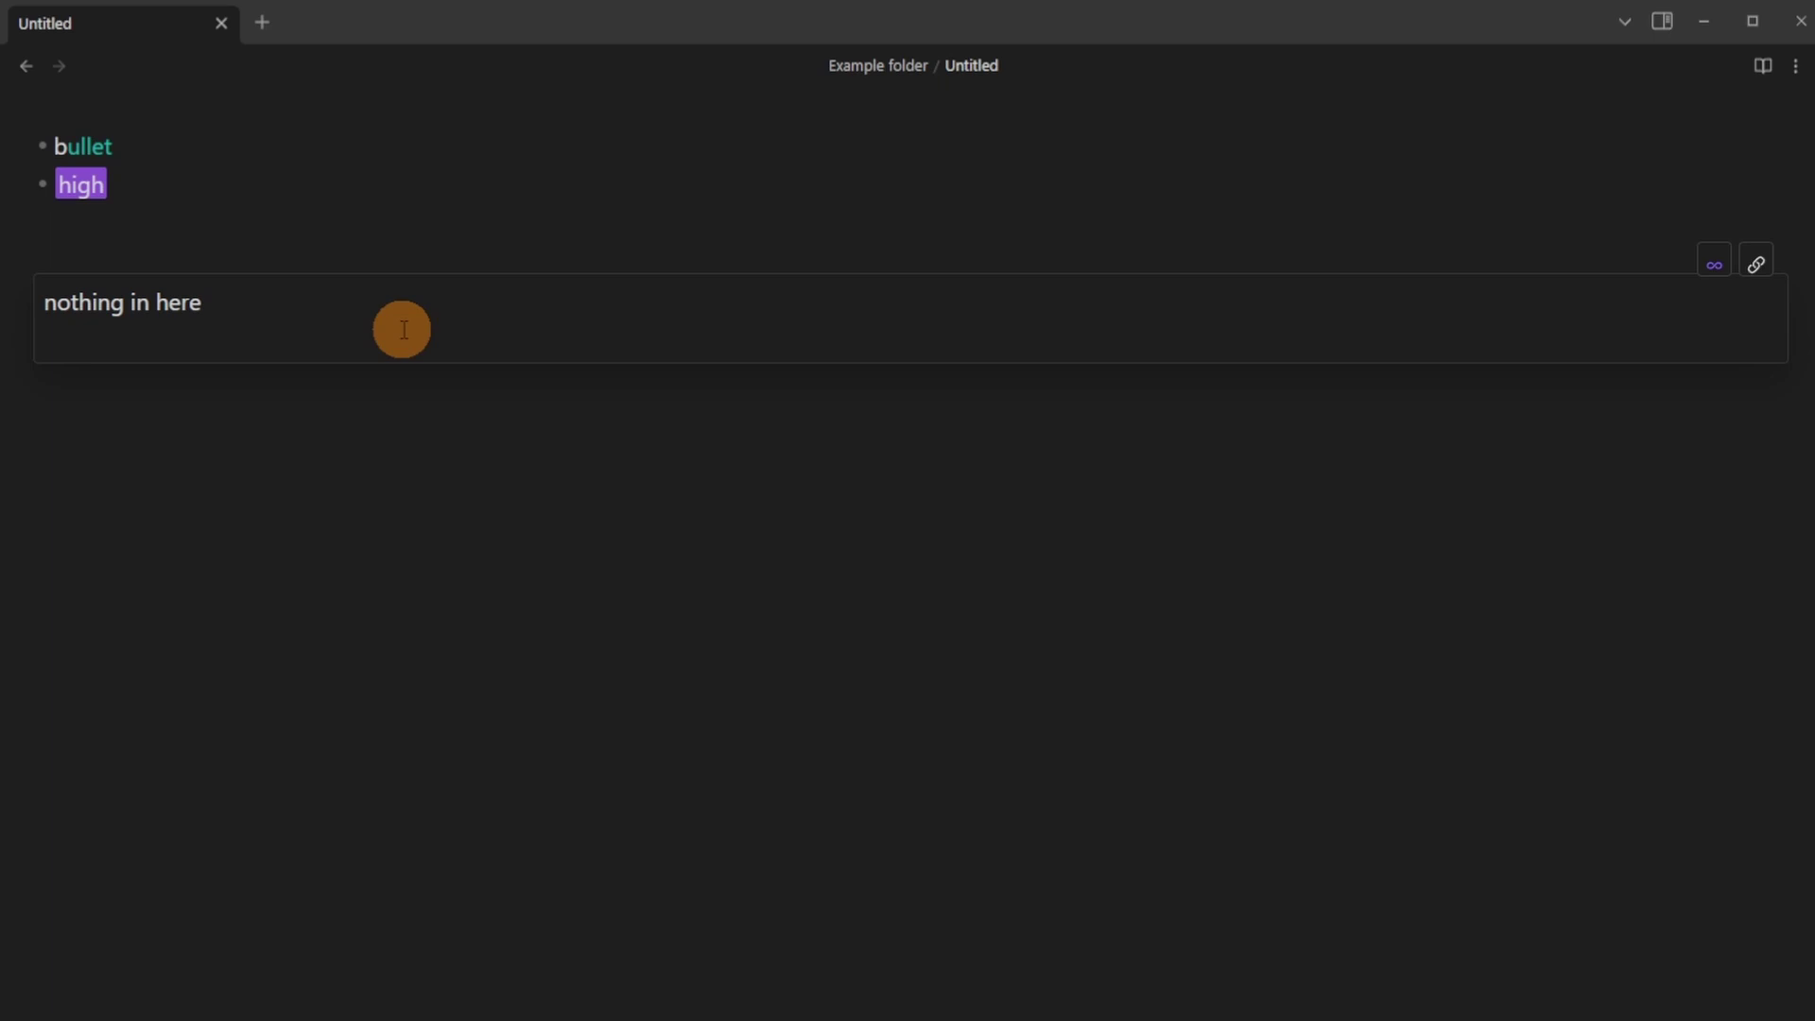
key("BackSpace")
key("BackSpace")
key("BackSpace")
key("BackSpace")
key("BackSpace")
key("BackSpace")
key("BackSpace")
key("BackSpace")
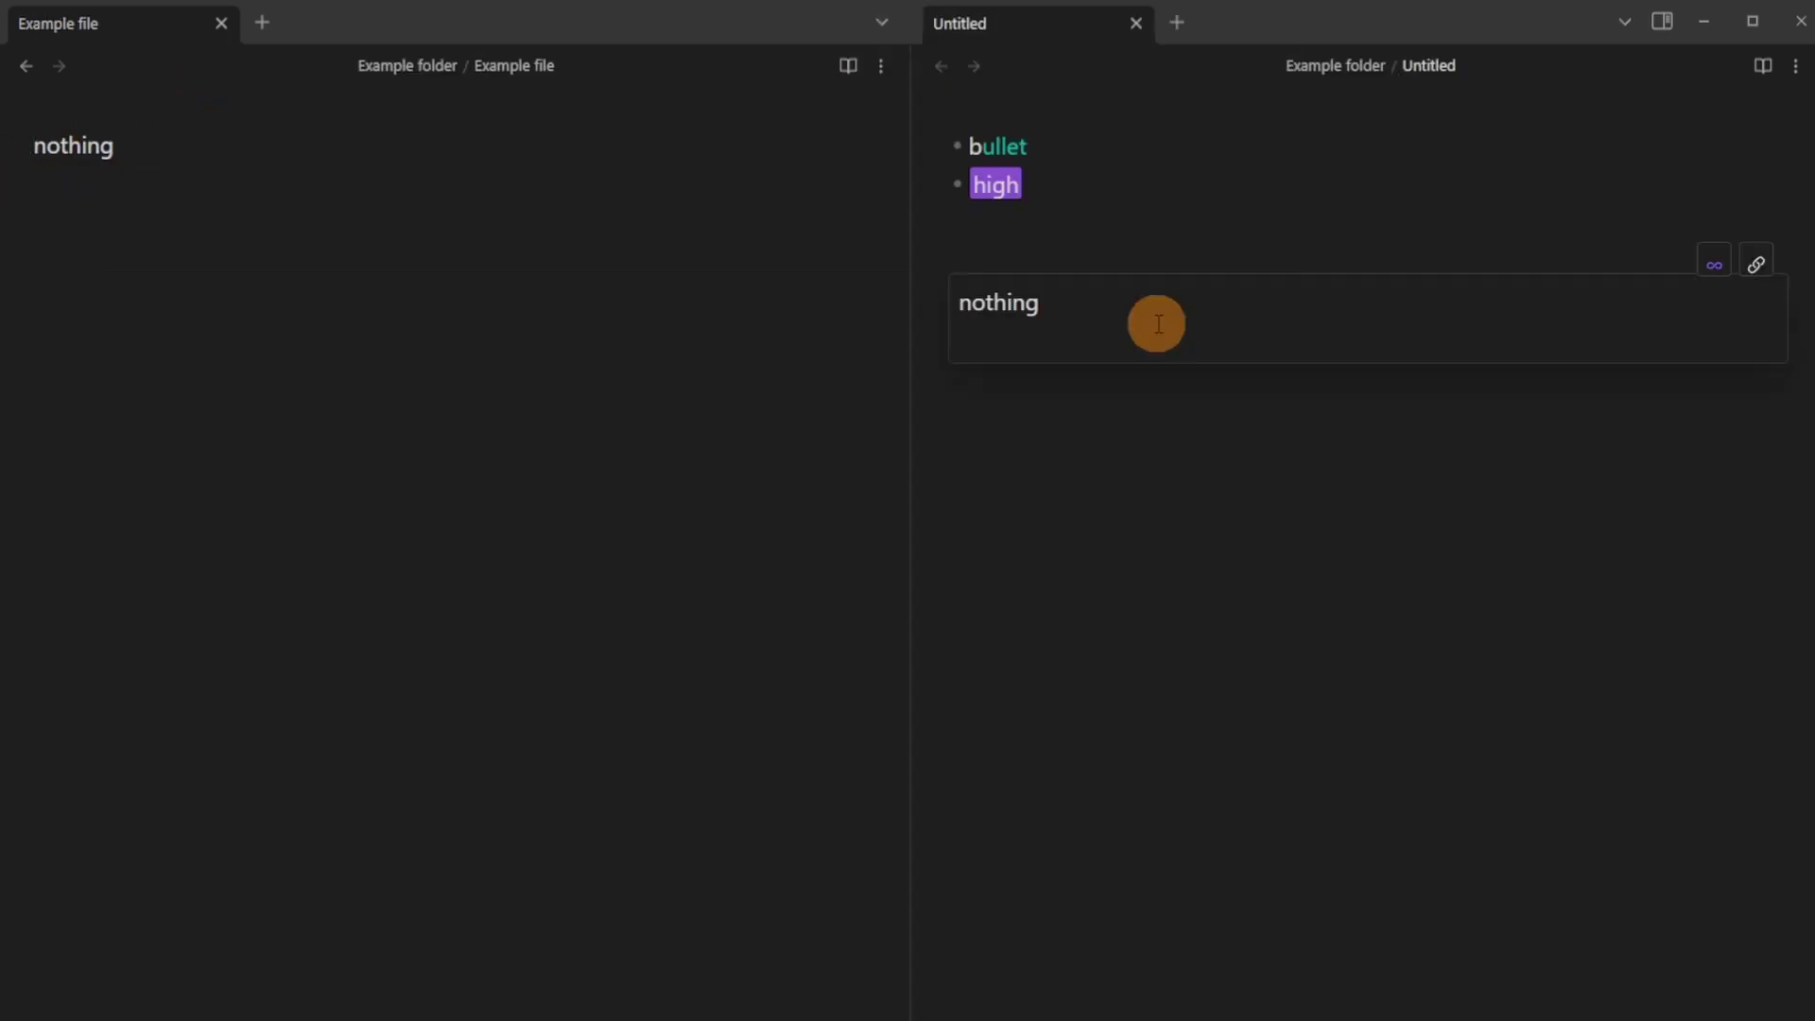
Add the line 'in a flow note' inside the Example file embed.
left_click(1158, 323)
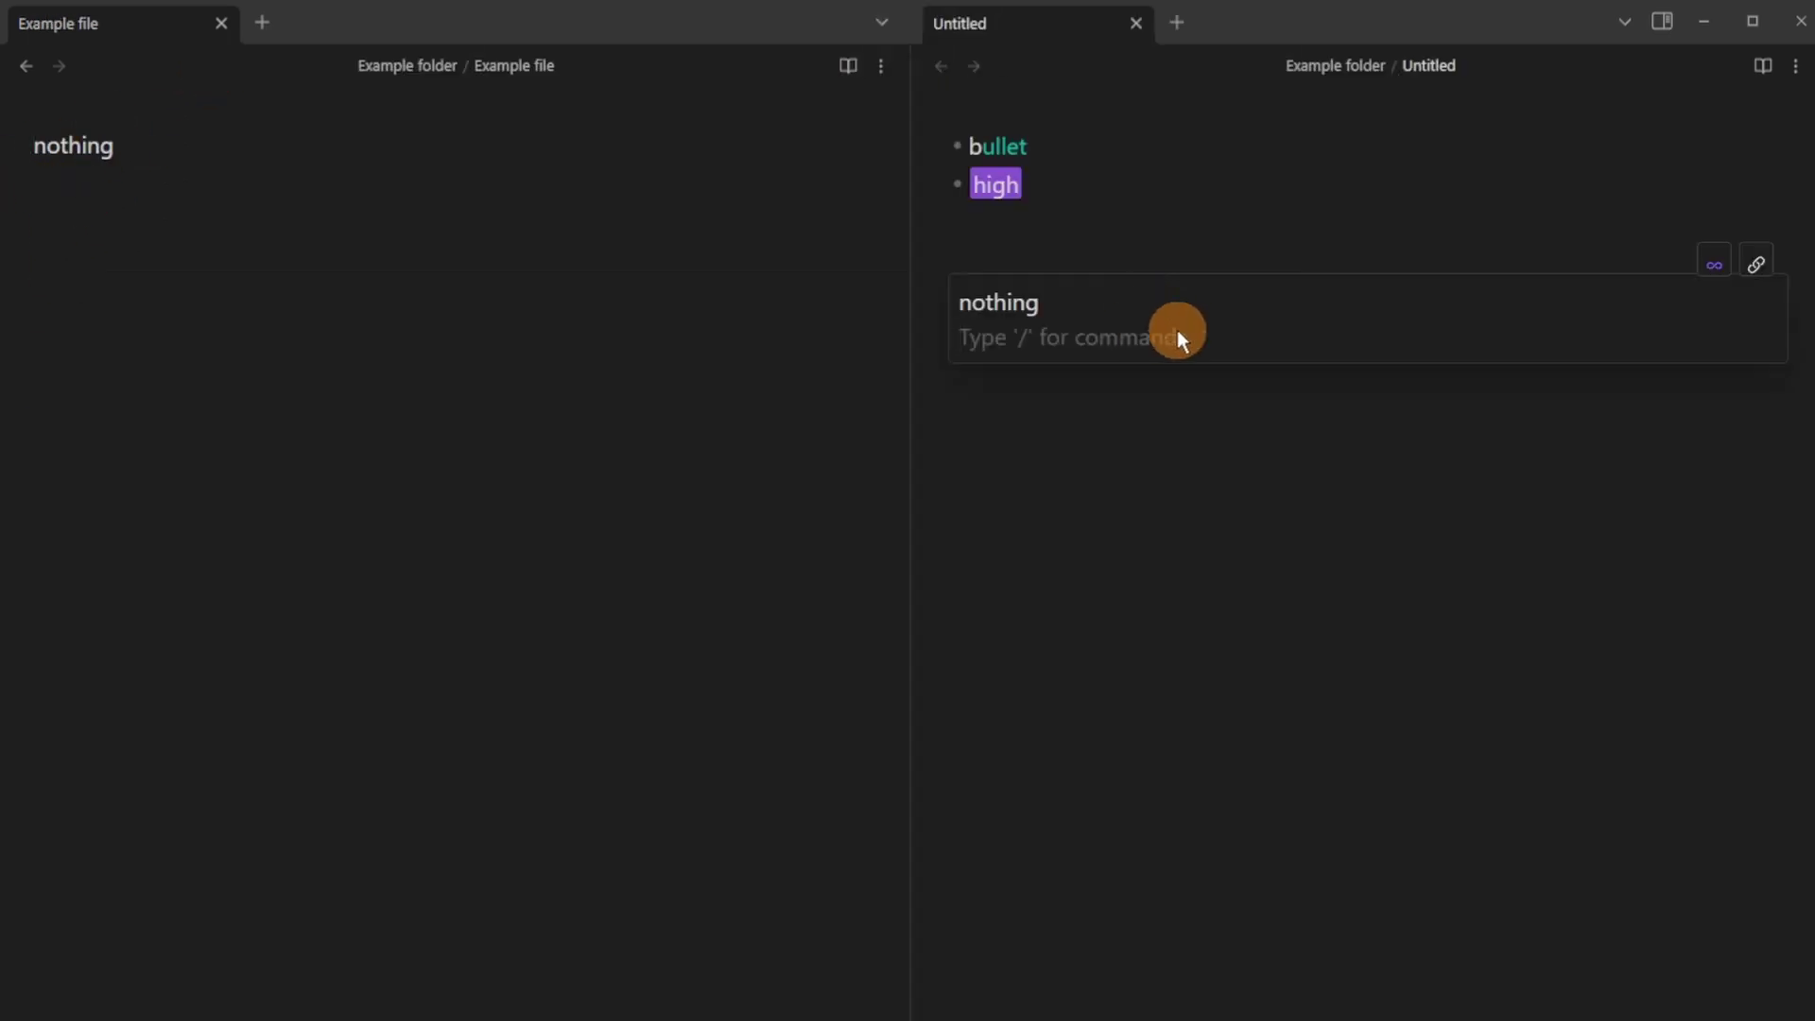
type("in a flow note")
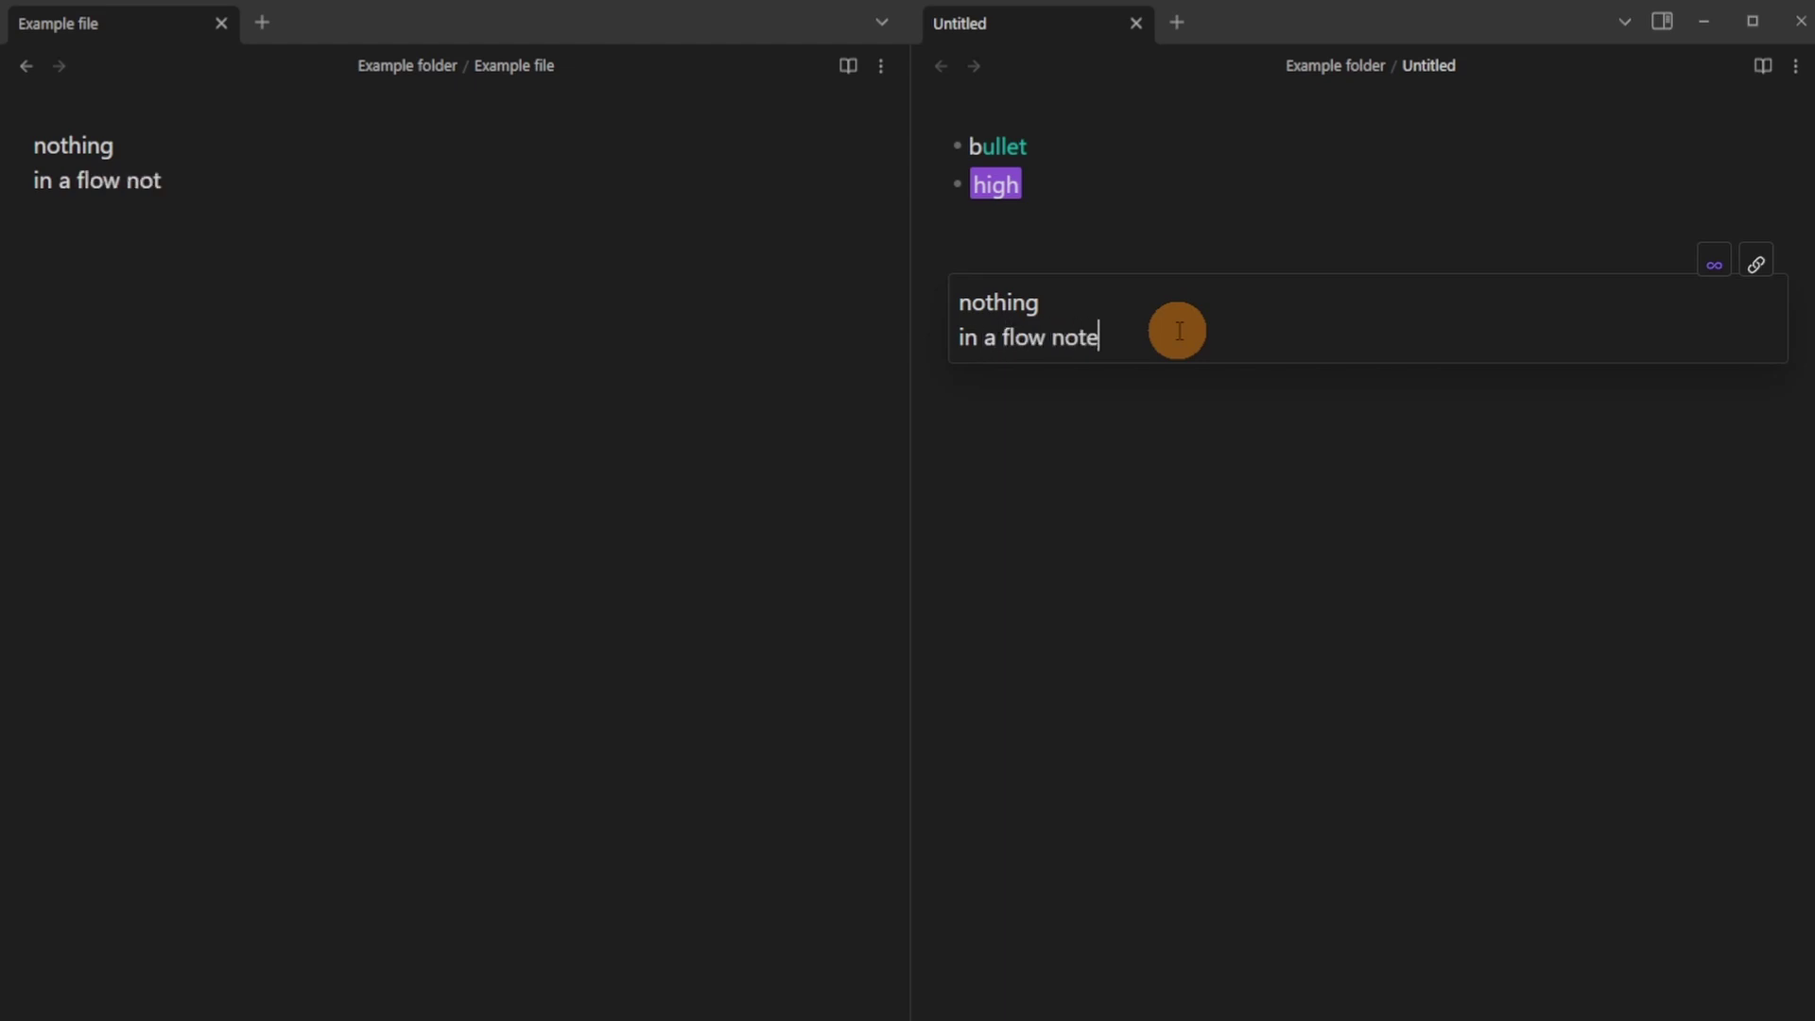
left_click(1039, 261)
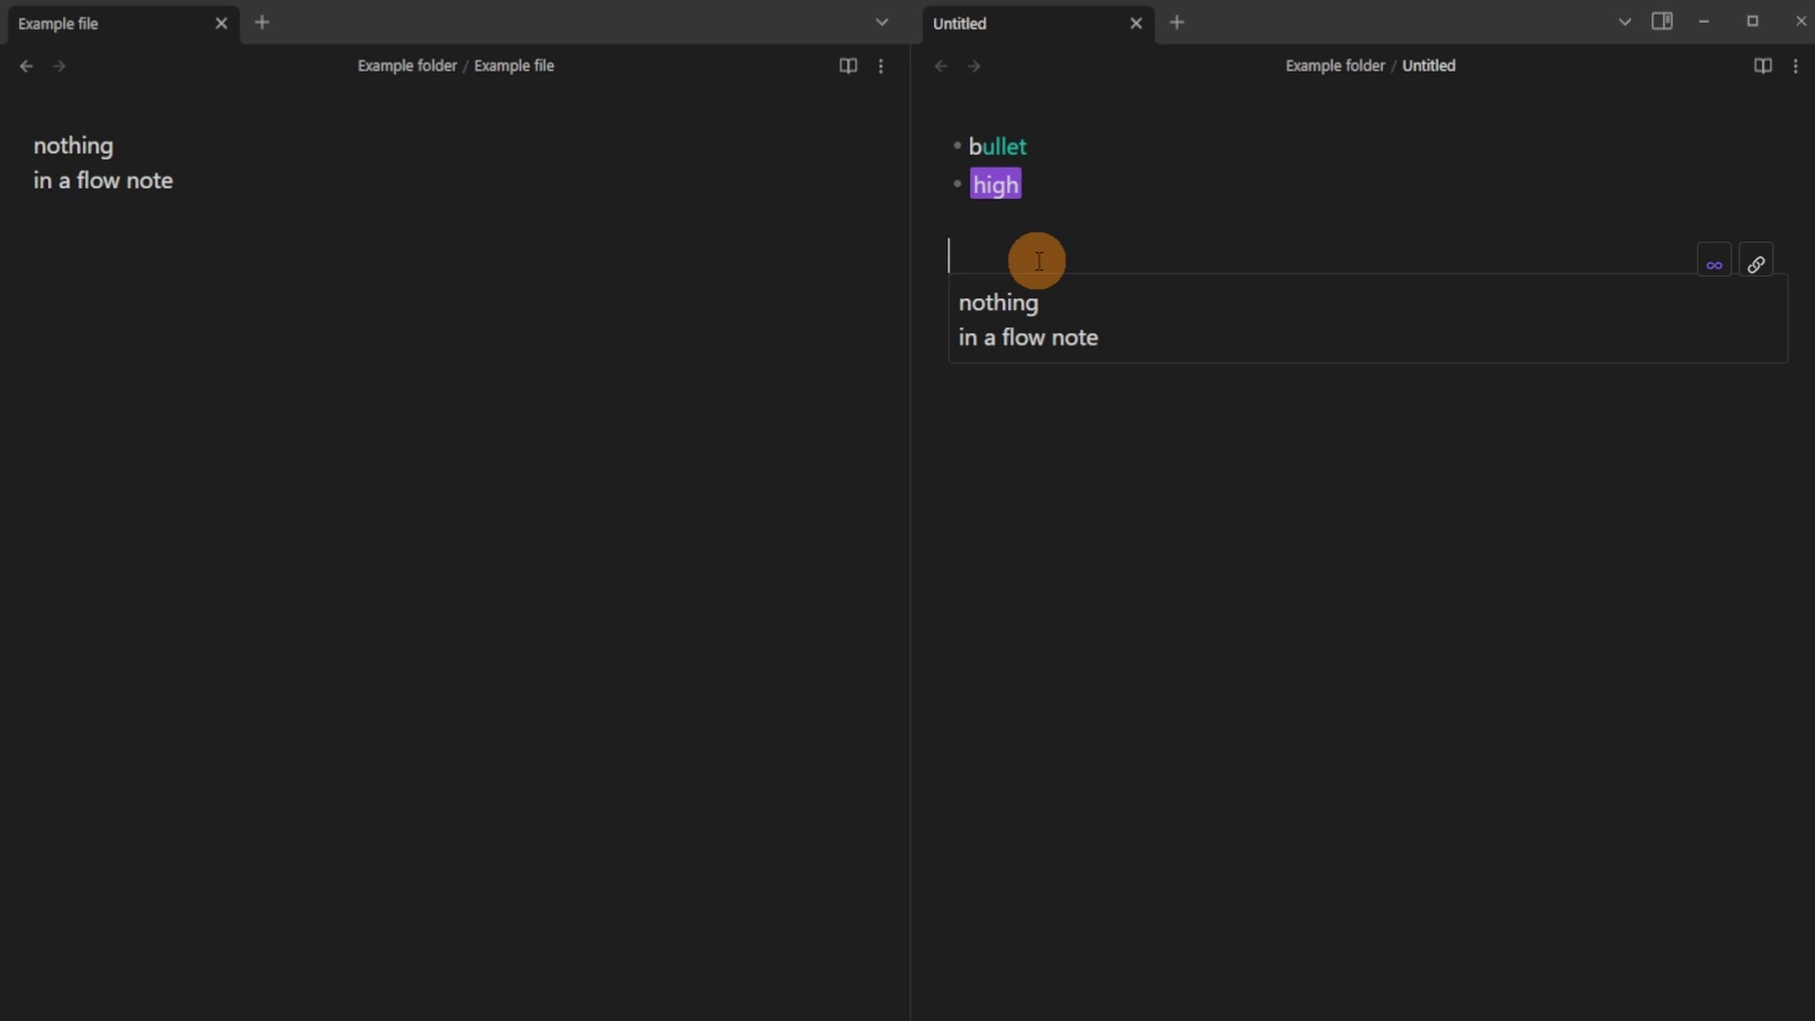
Add 'amazing' plus an empty line below it in the left-pane Example file.
left_click(285, 230)
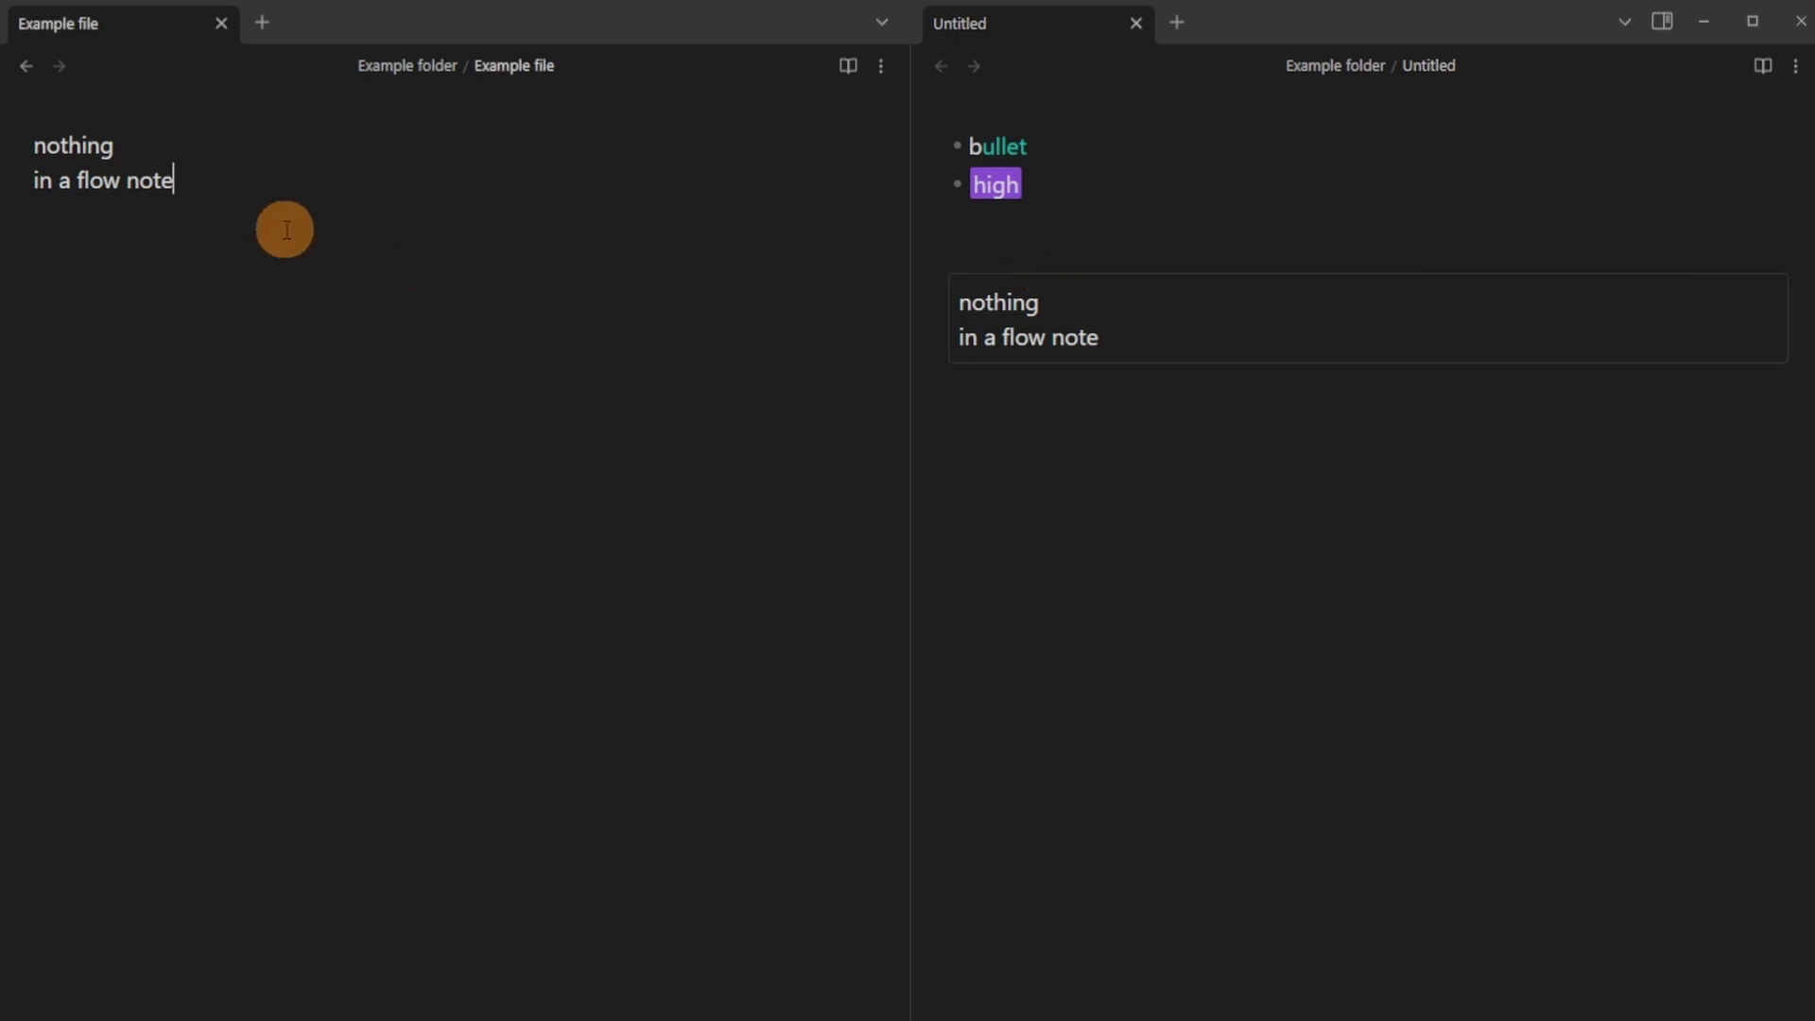
key("Return")
type("a")
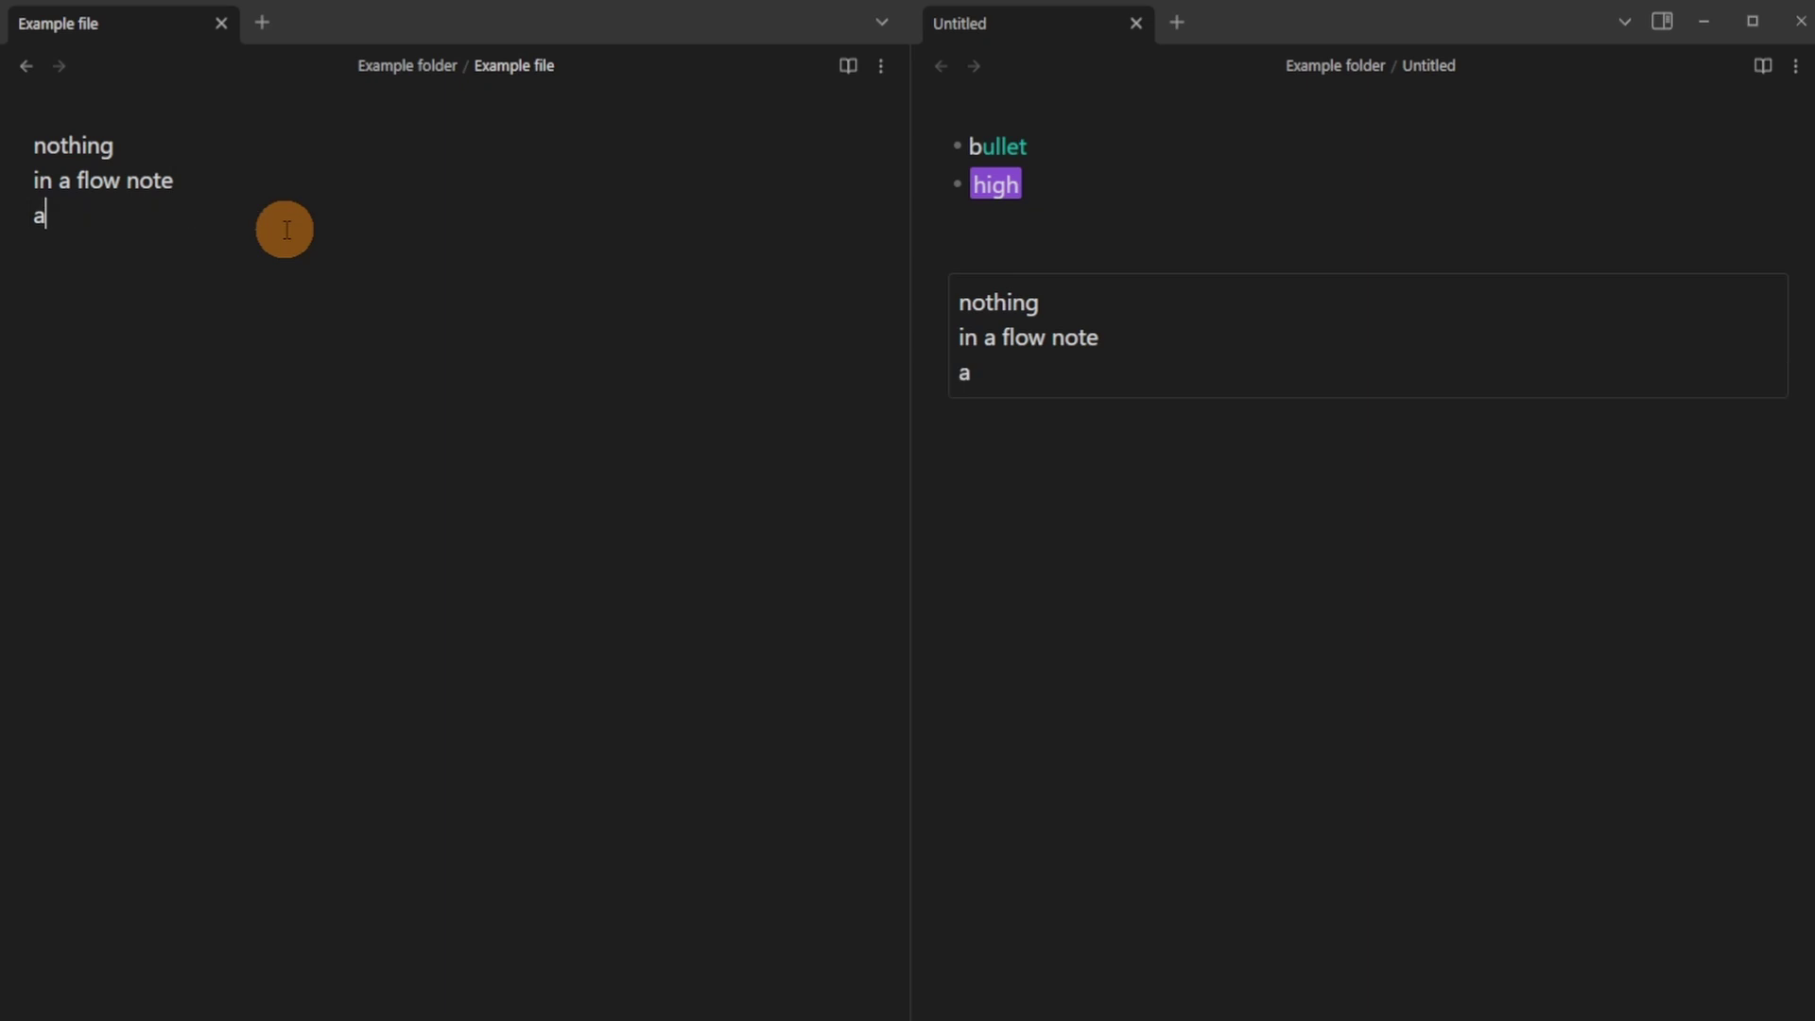
type("mazing")
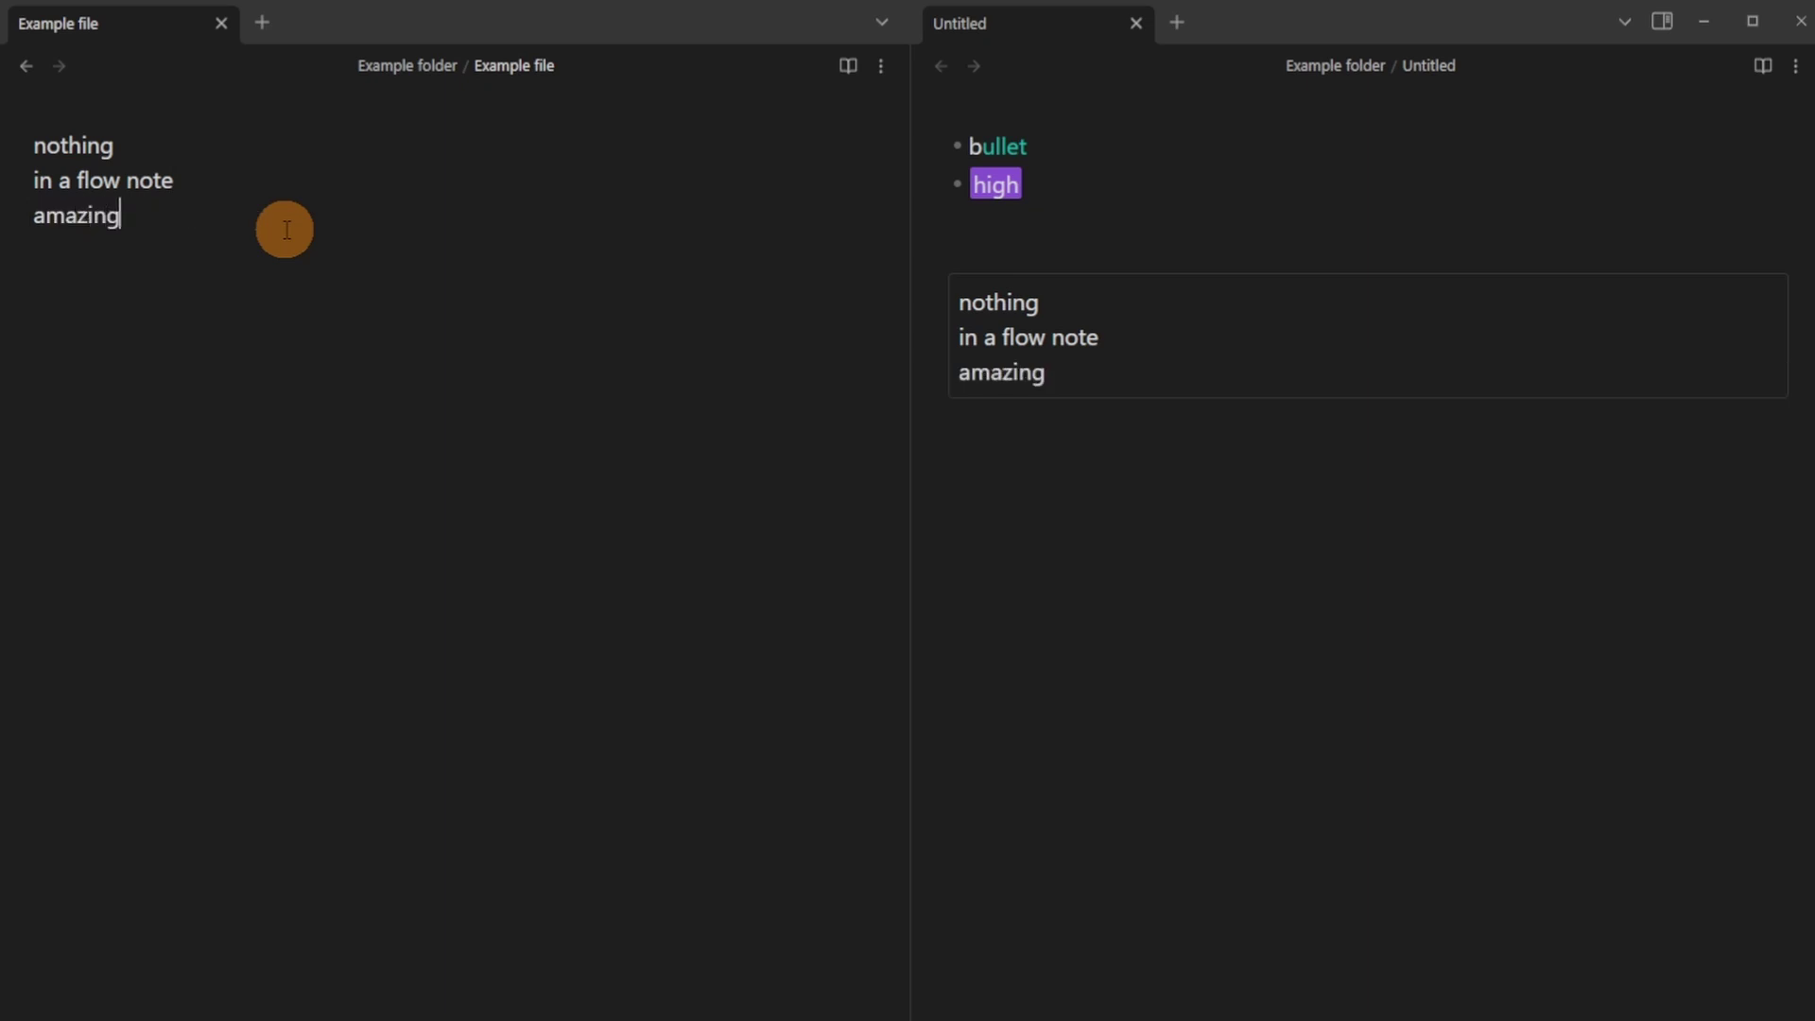
key("Return")
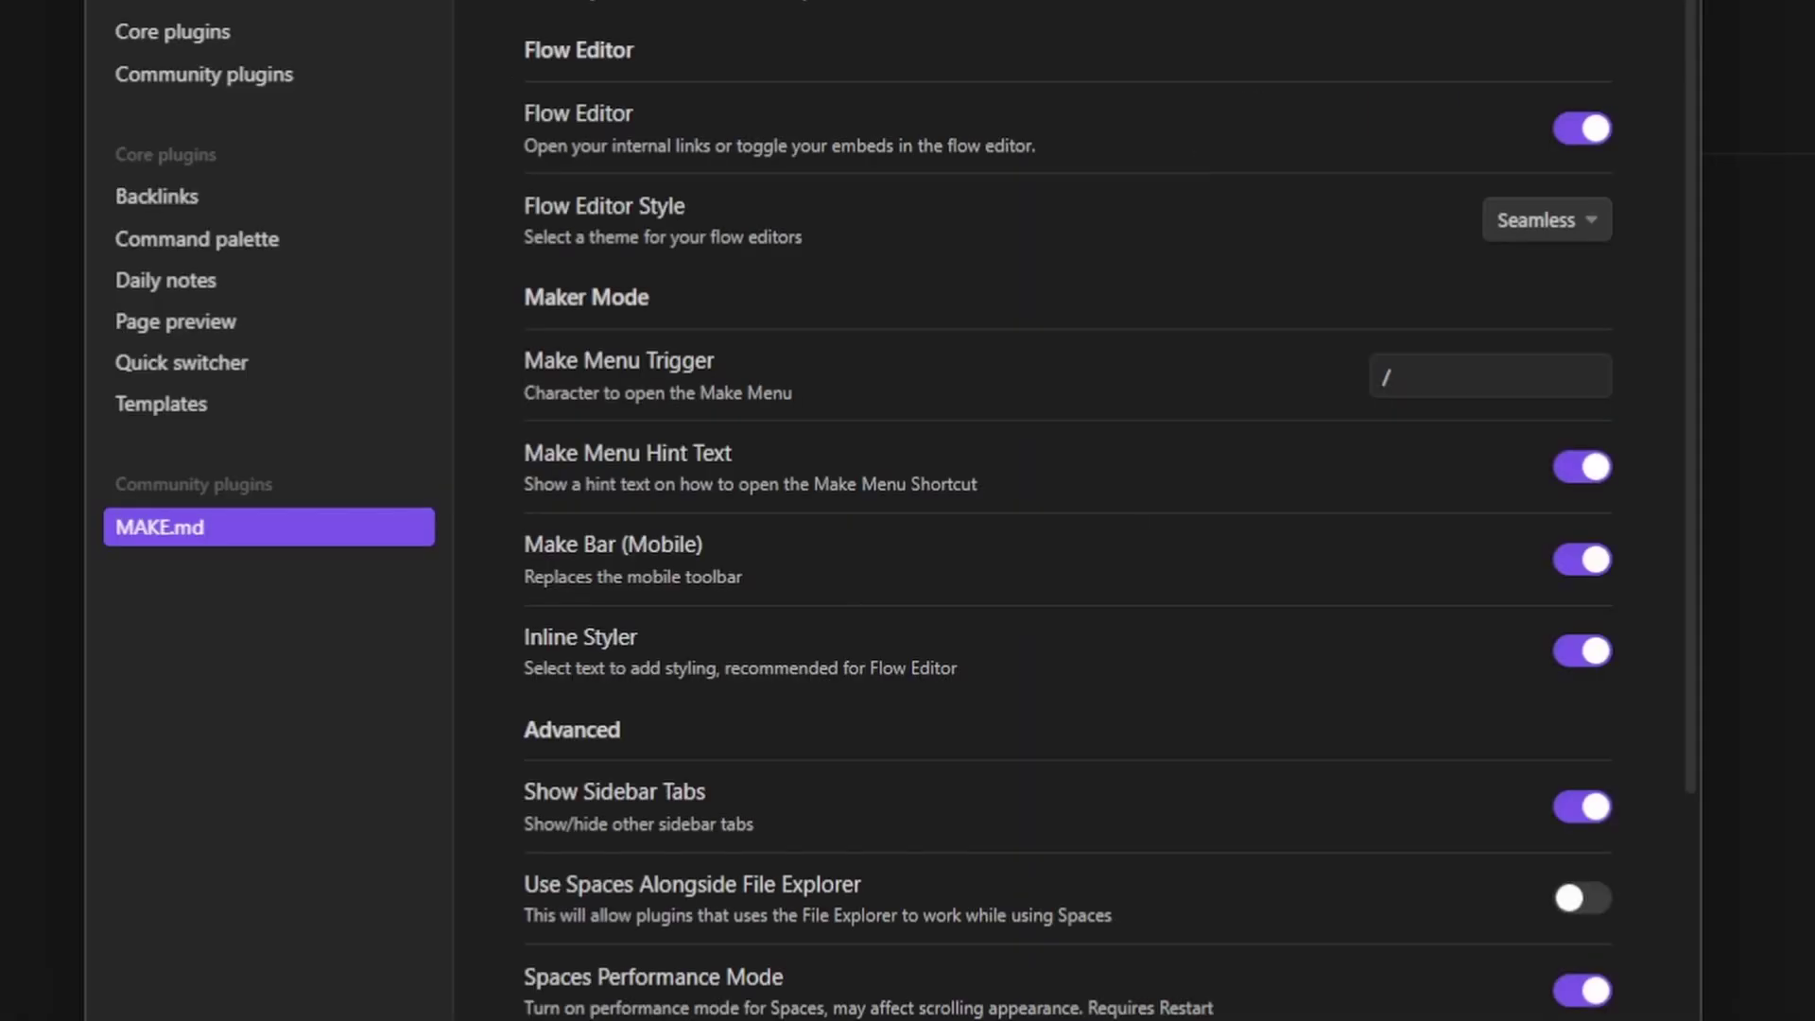
scroll(1159, 697, "down", 4)
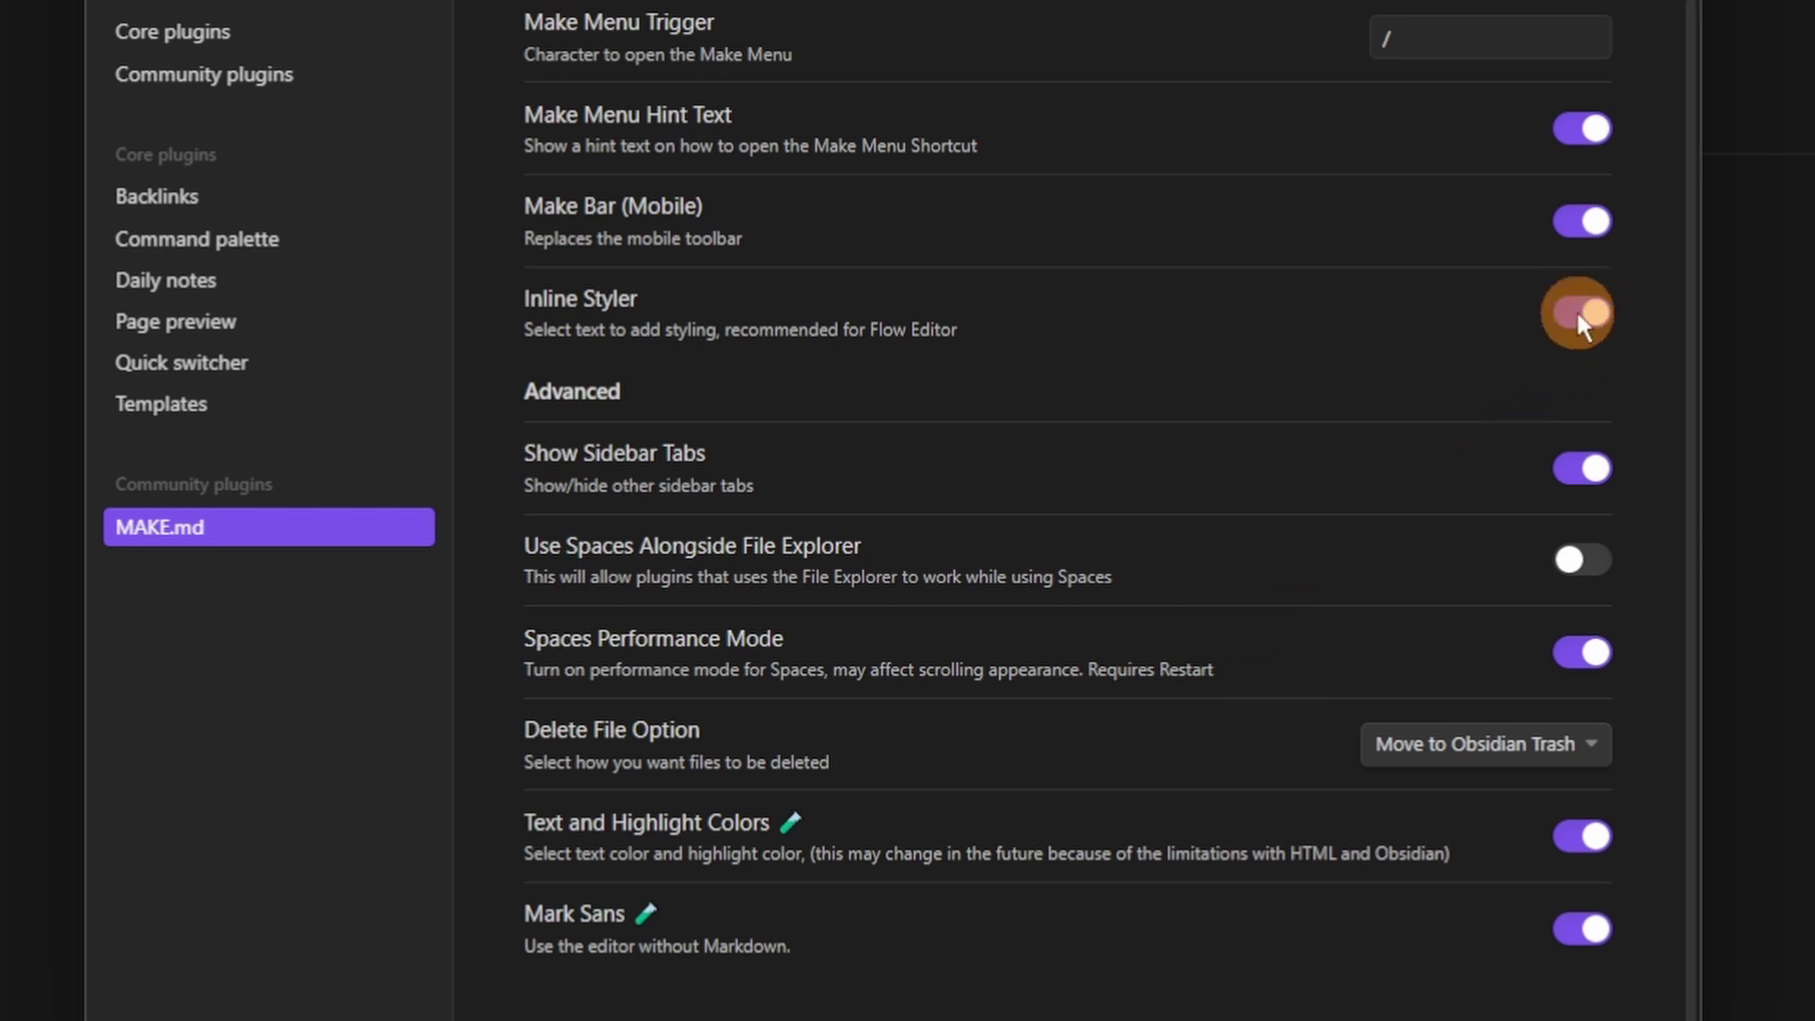
left_click(1586, 118)
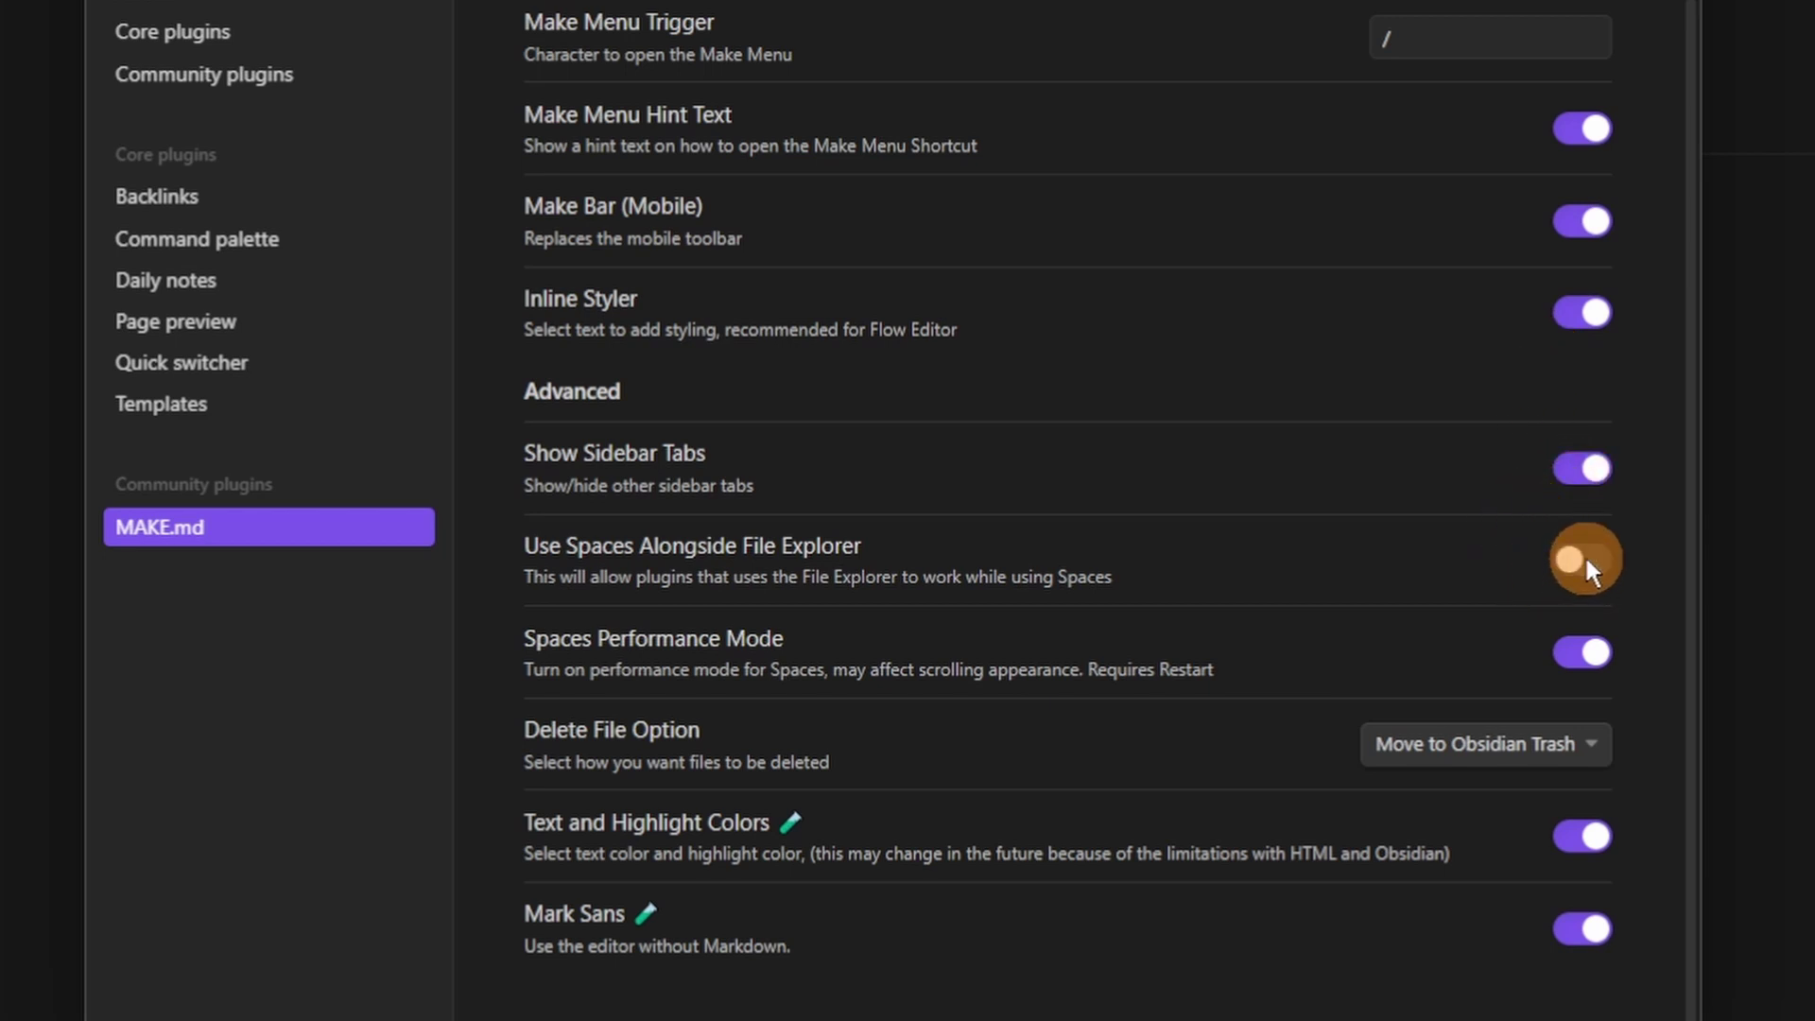
left_click(1584, 468)
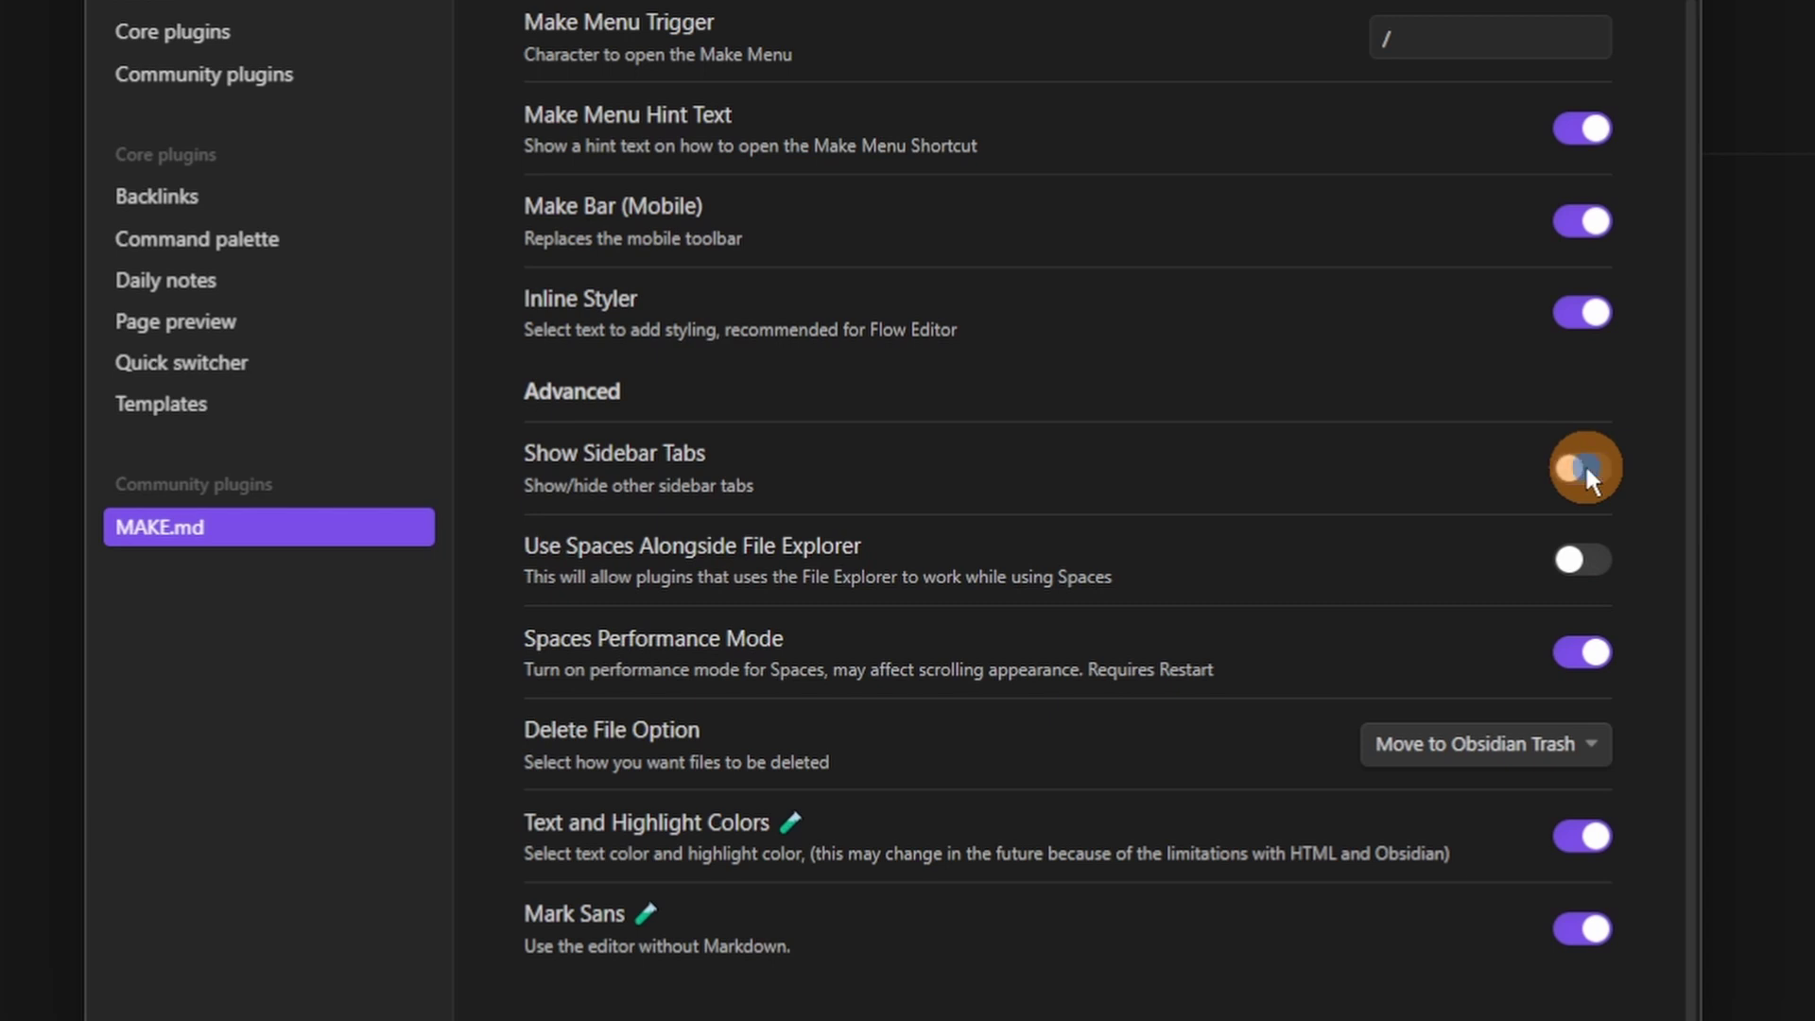
left_click(1585, 468)
left_click(1587, 584)
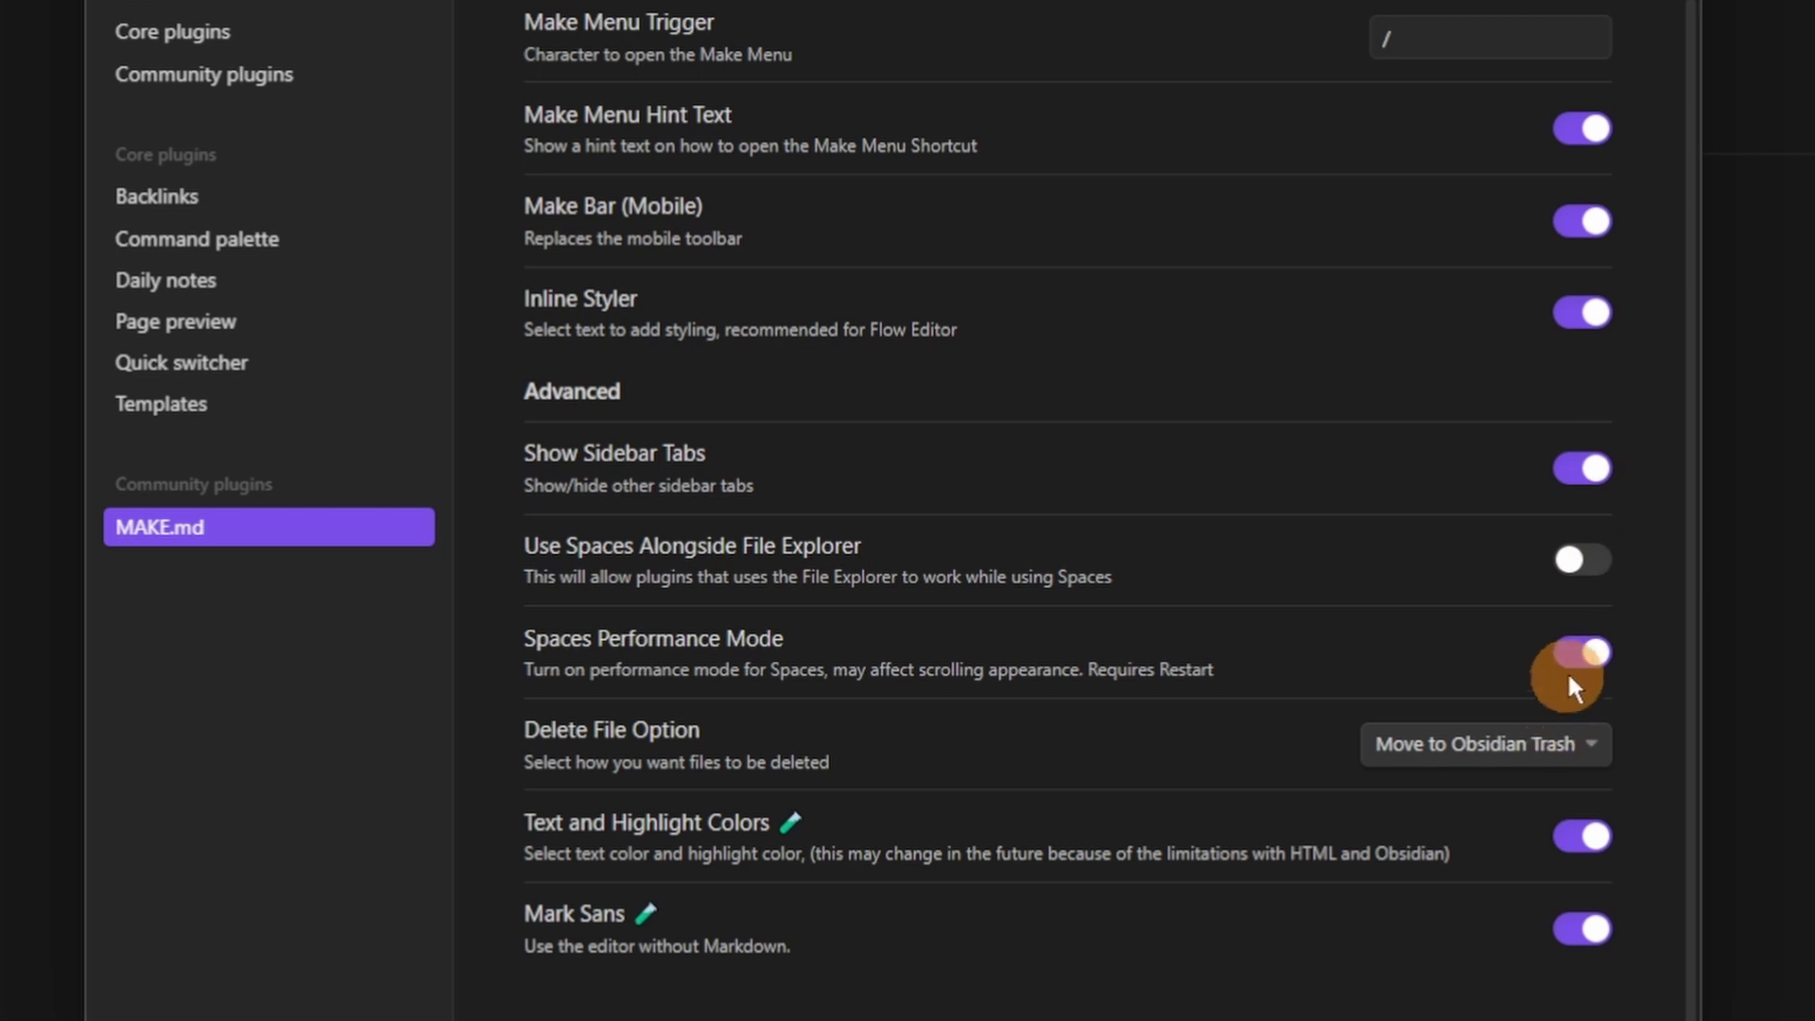
left_click(1571, 733)
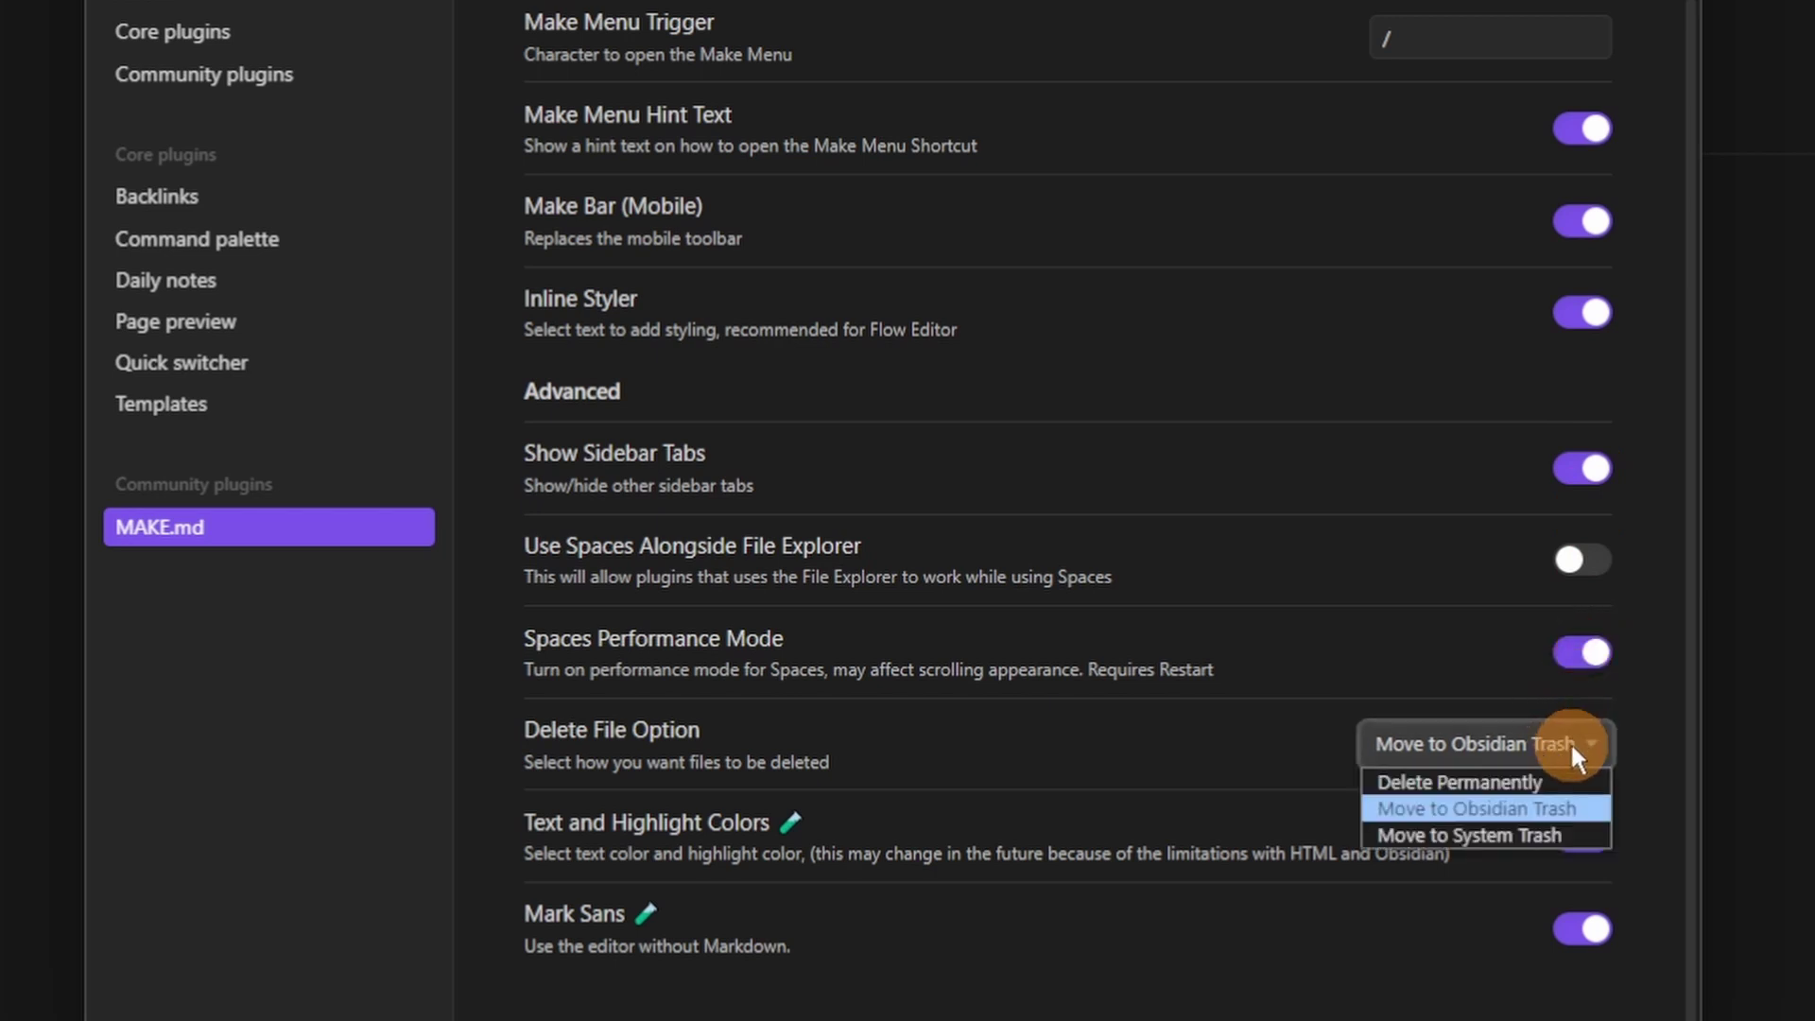
left_click(1246, 745)
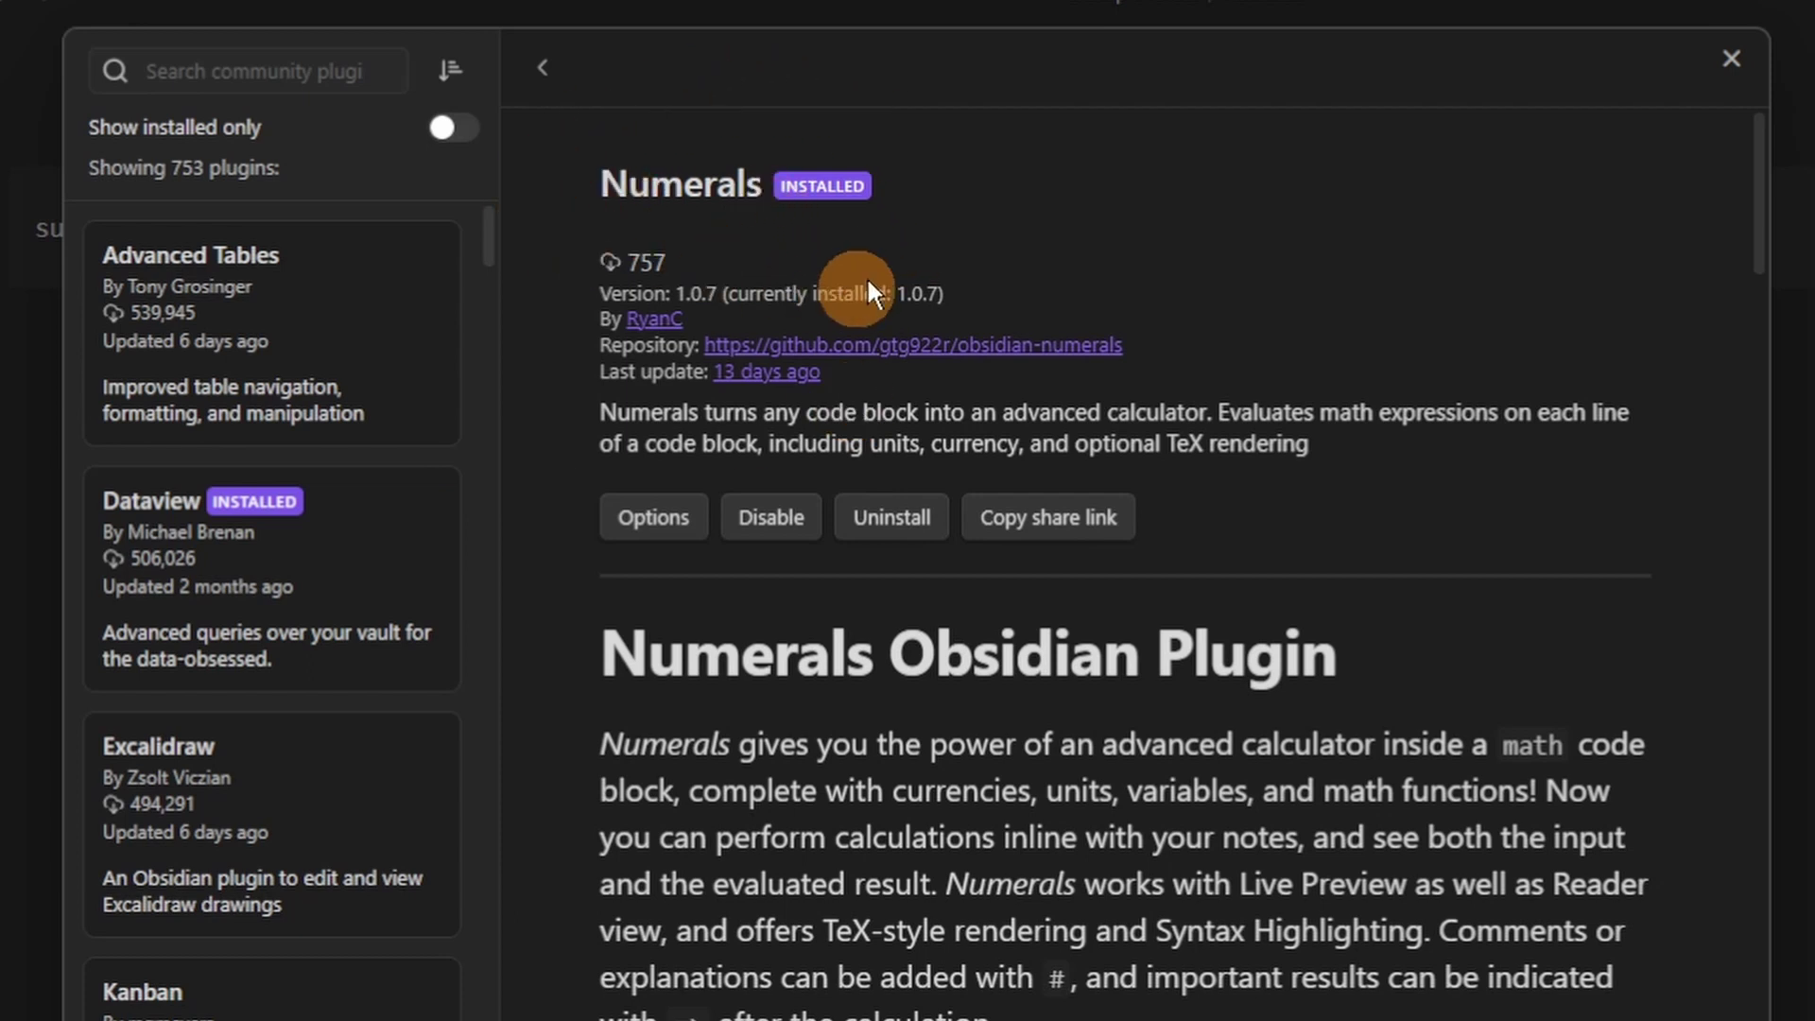
Scroll through the Numerals plugin readme in Community plugins.
scroll(1358, 721, "down", 5)
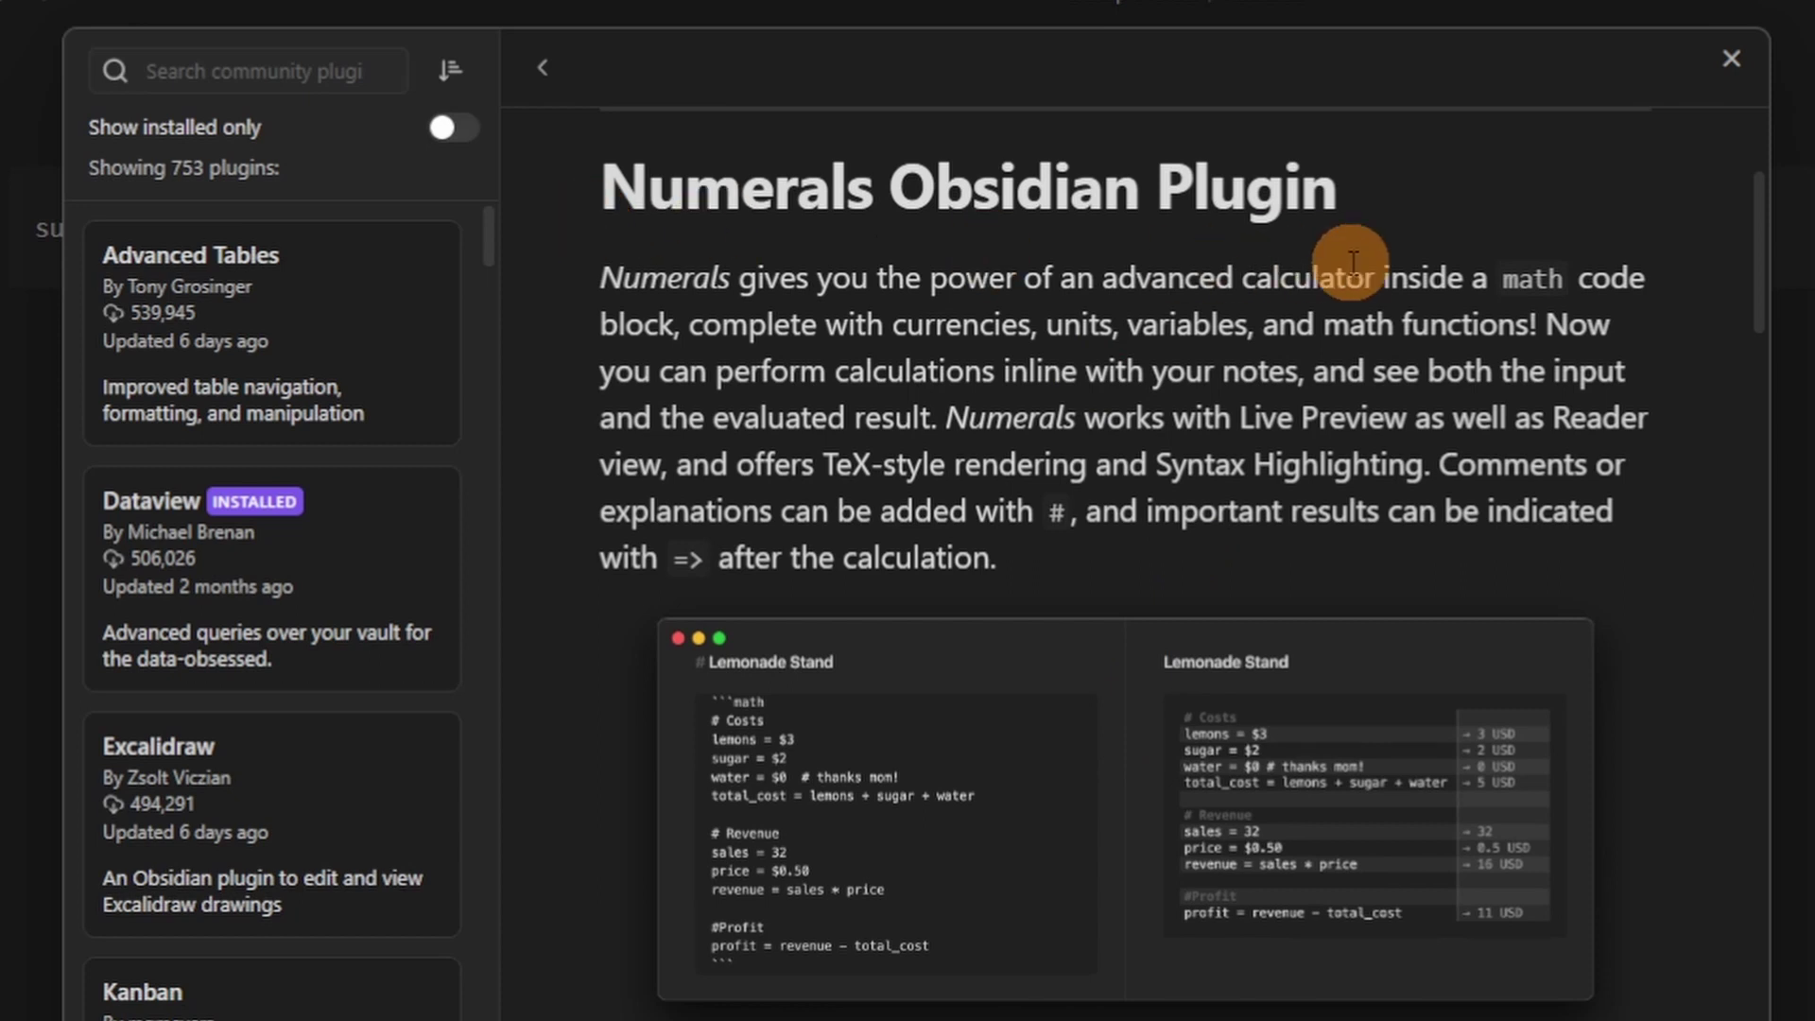
scroll(1307, 569, "down", 9)
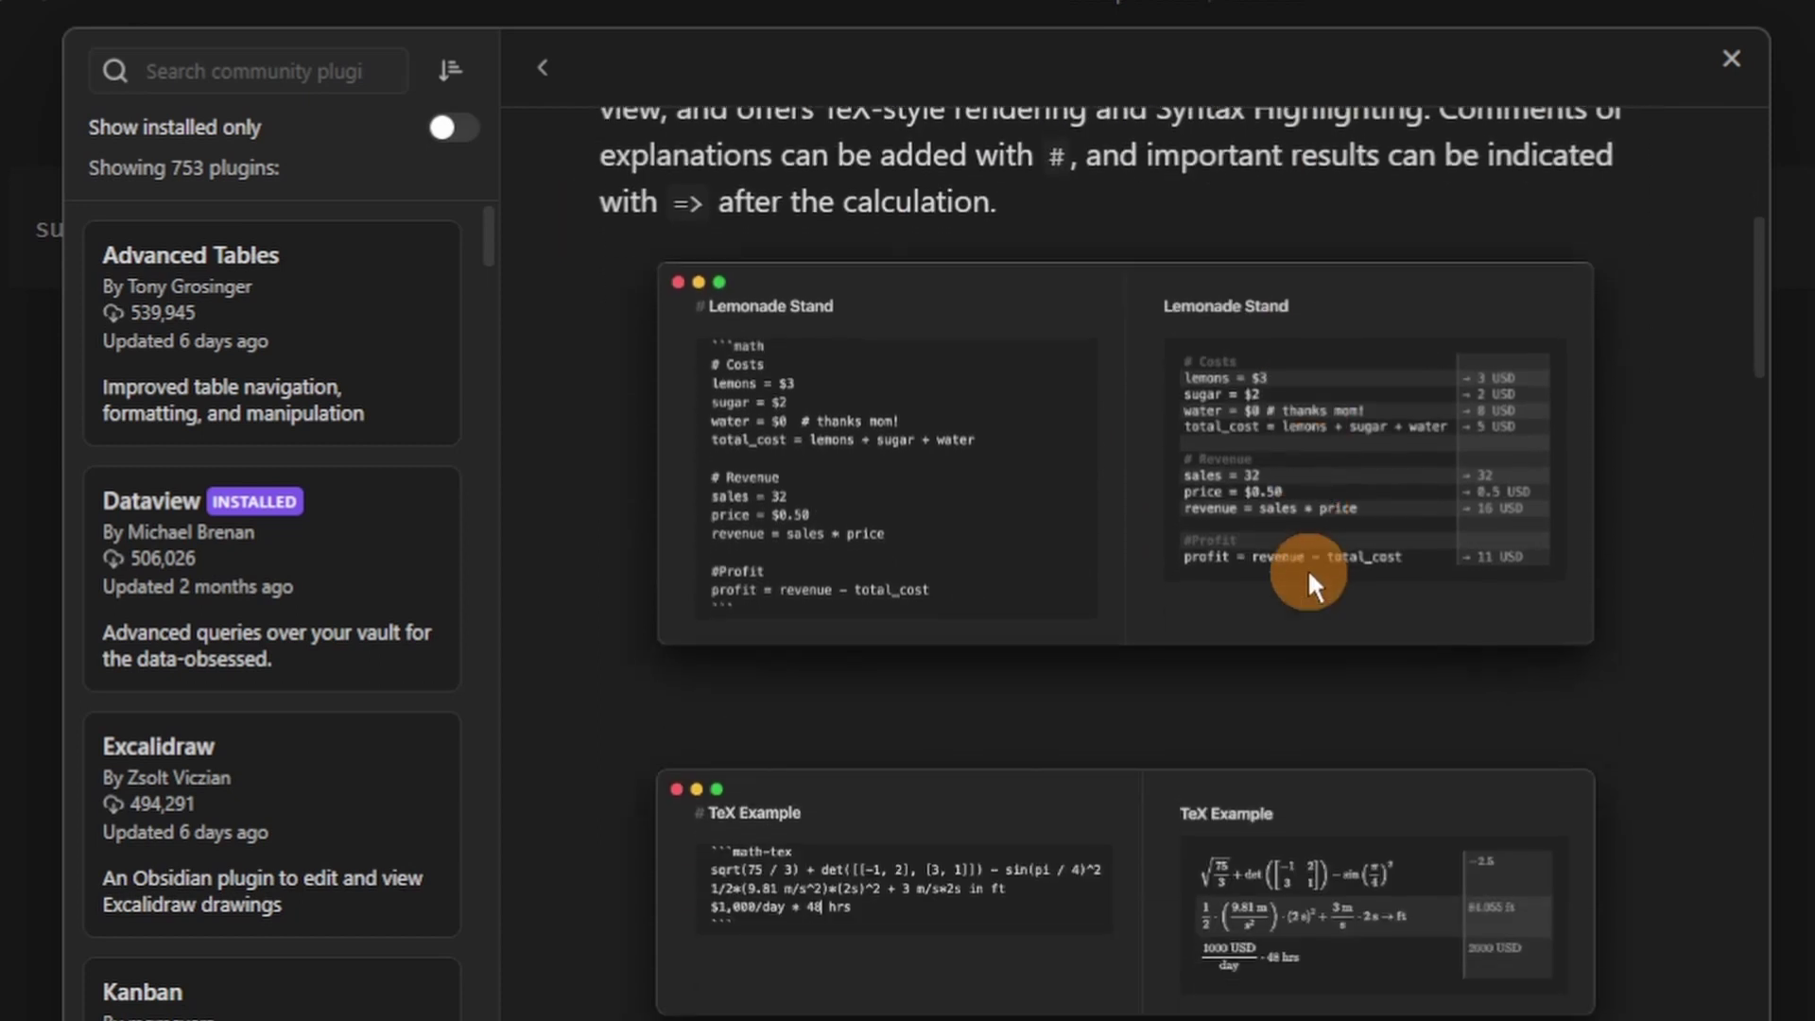
scroll(1307, 569, "down", 15)
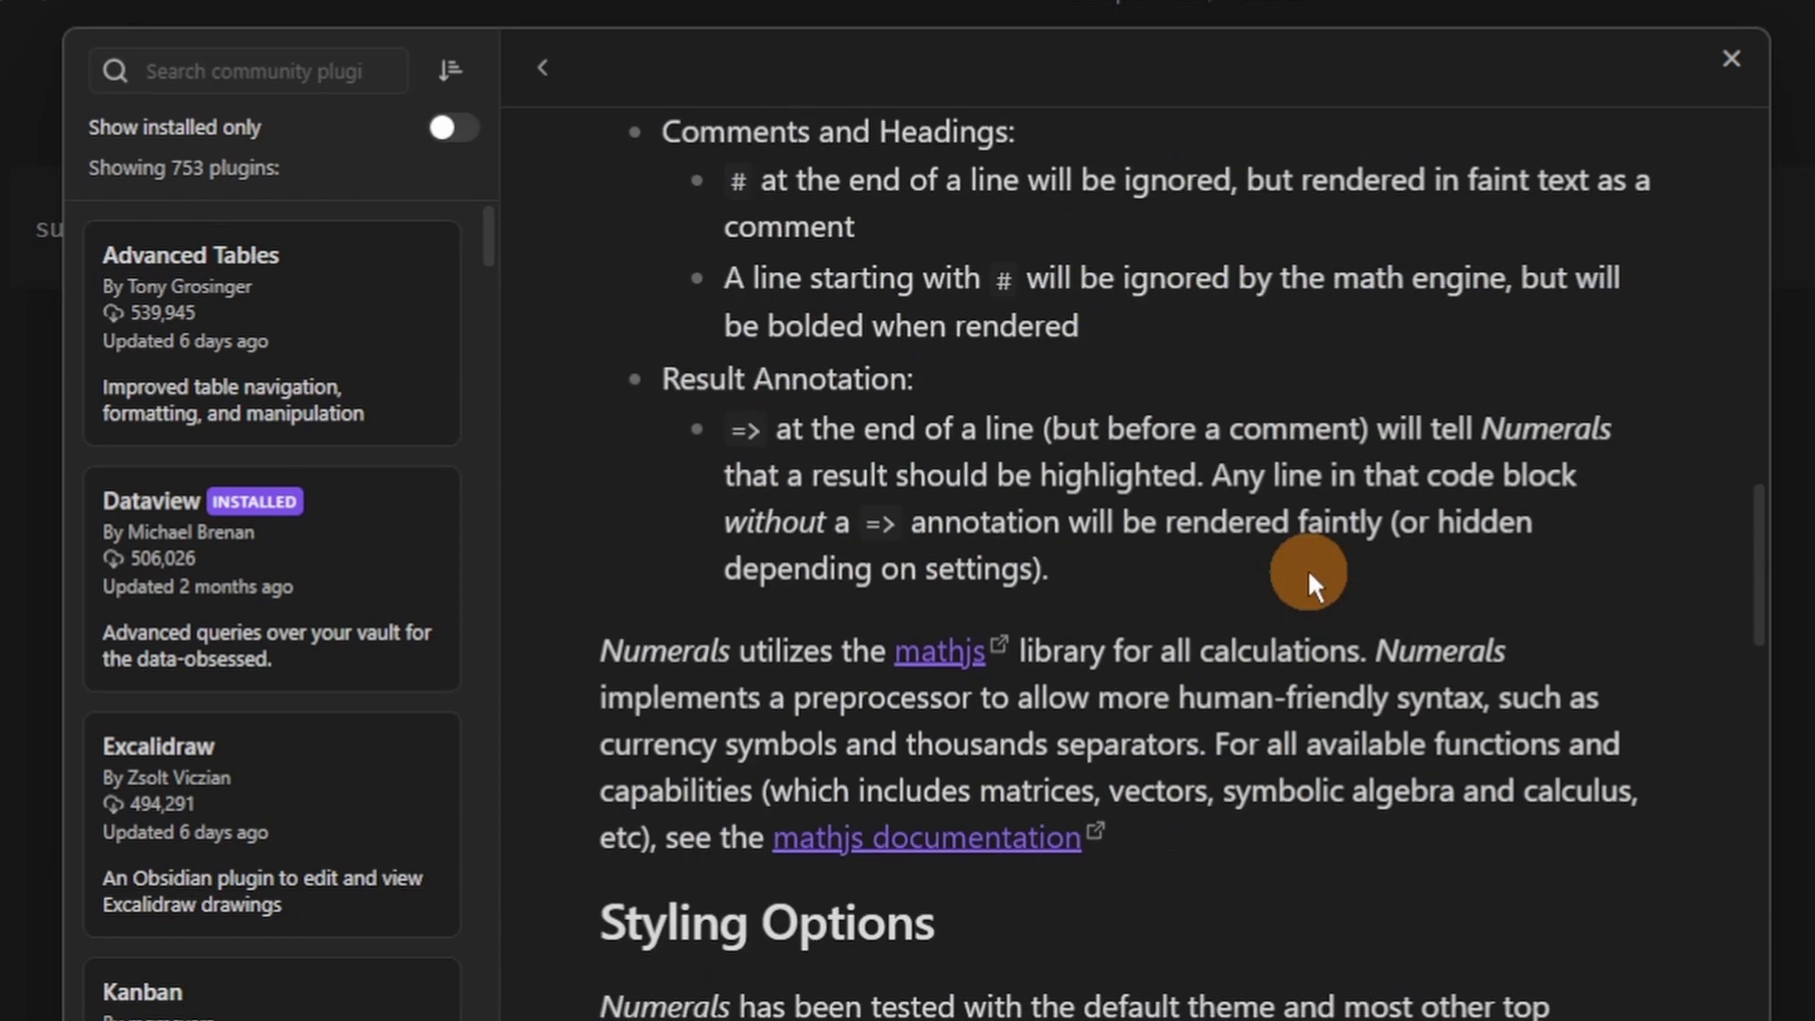
scroll(1308, 569, "down", 20)
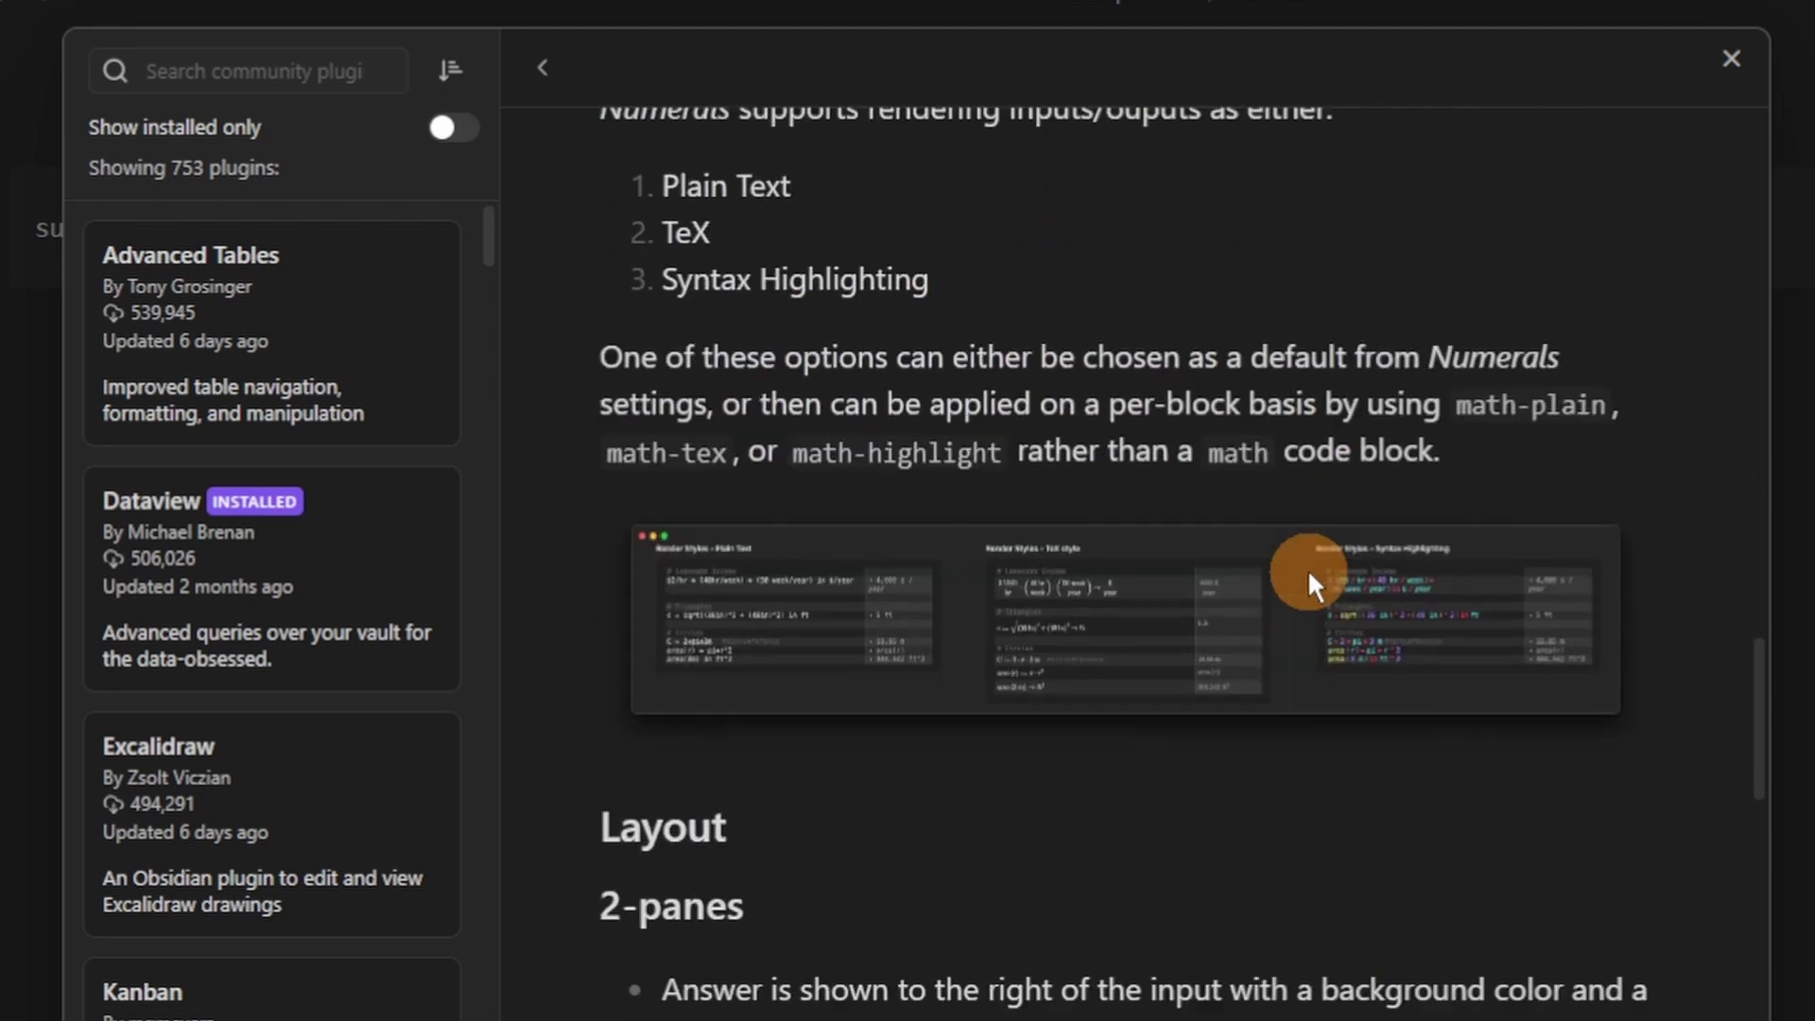
scroll(1307, 569, "down", 13)
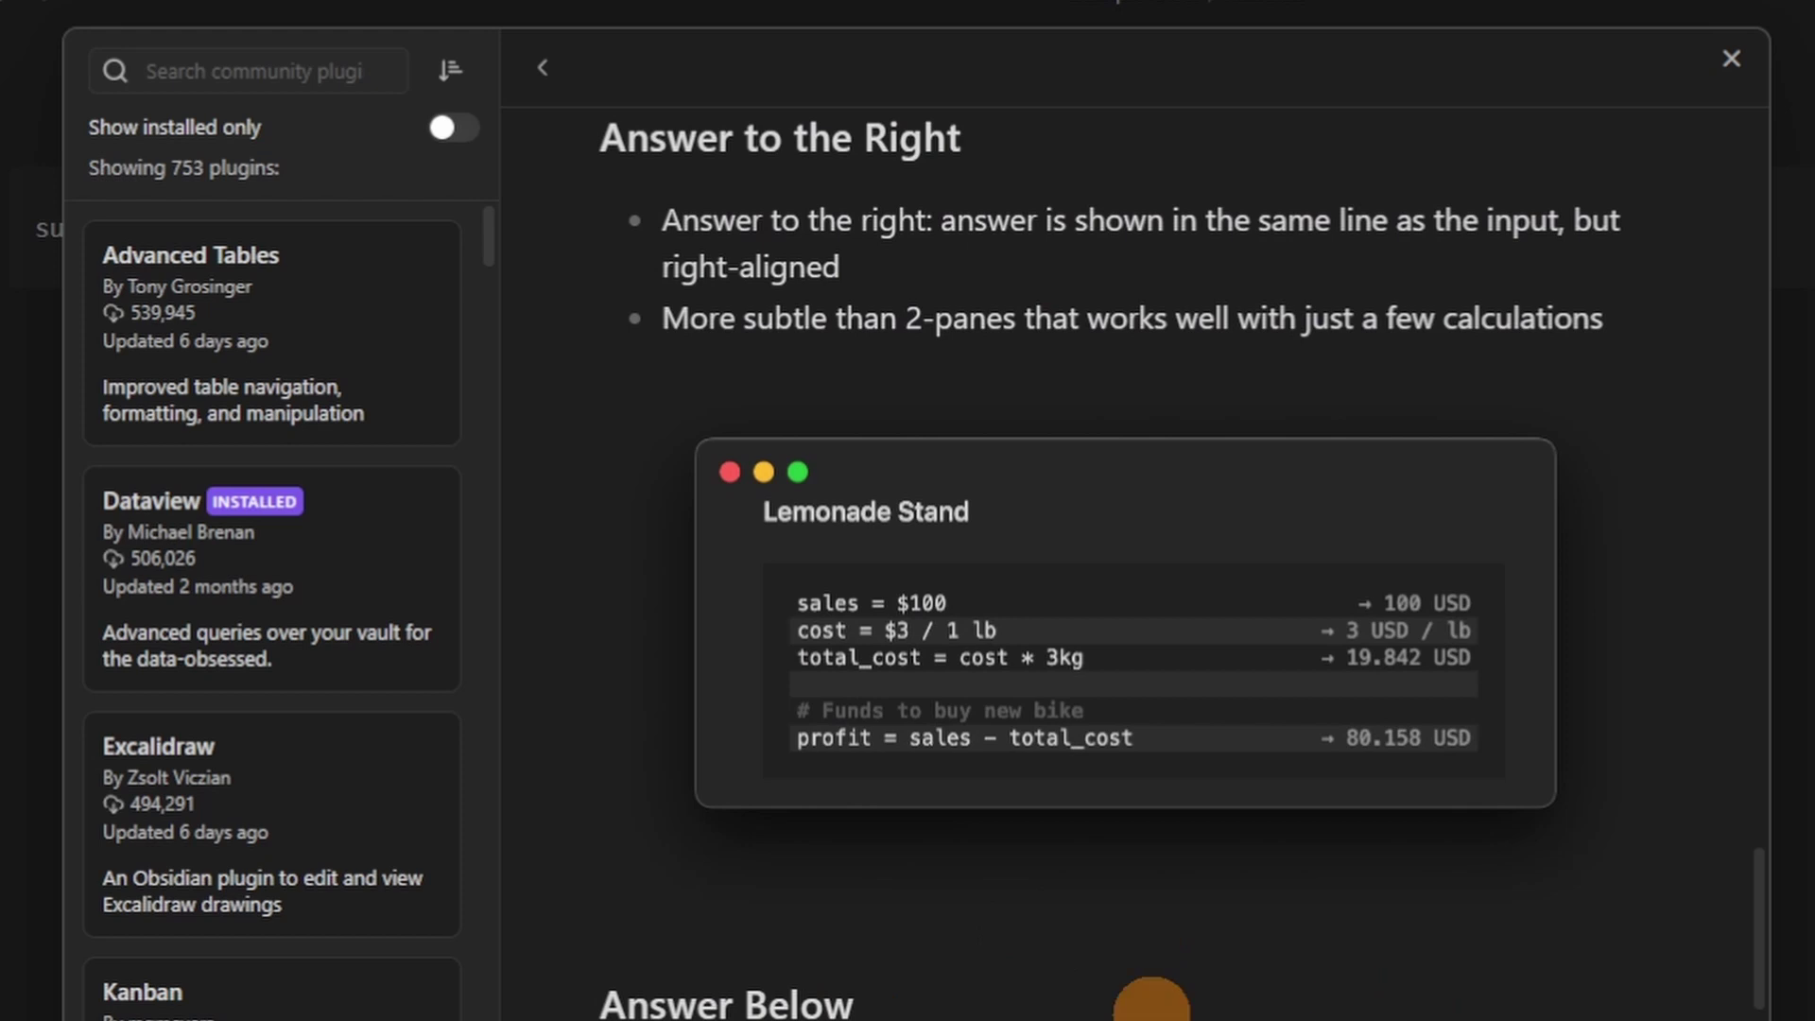
scroll(1371, 1012, "down", 11)
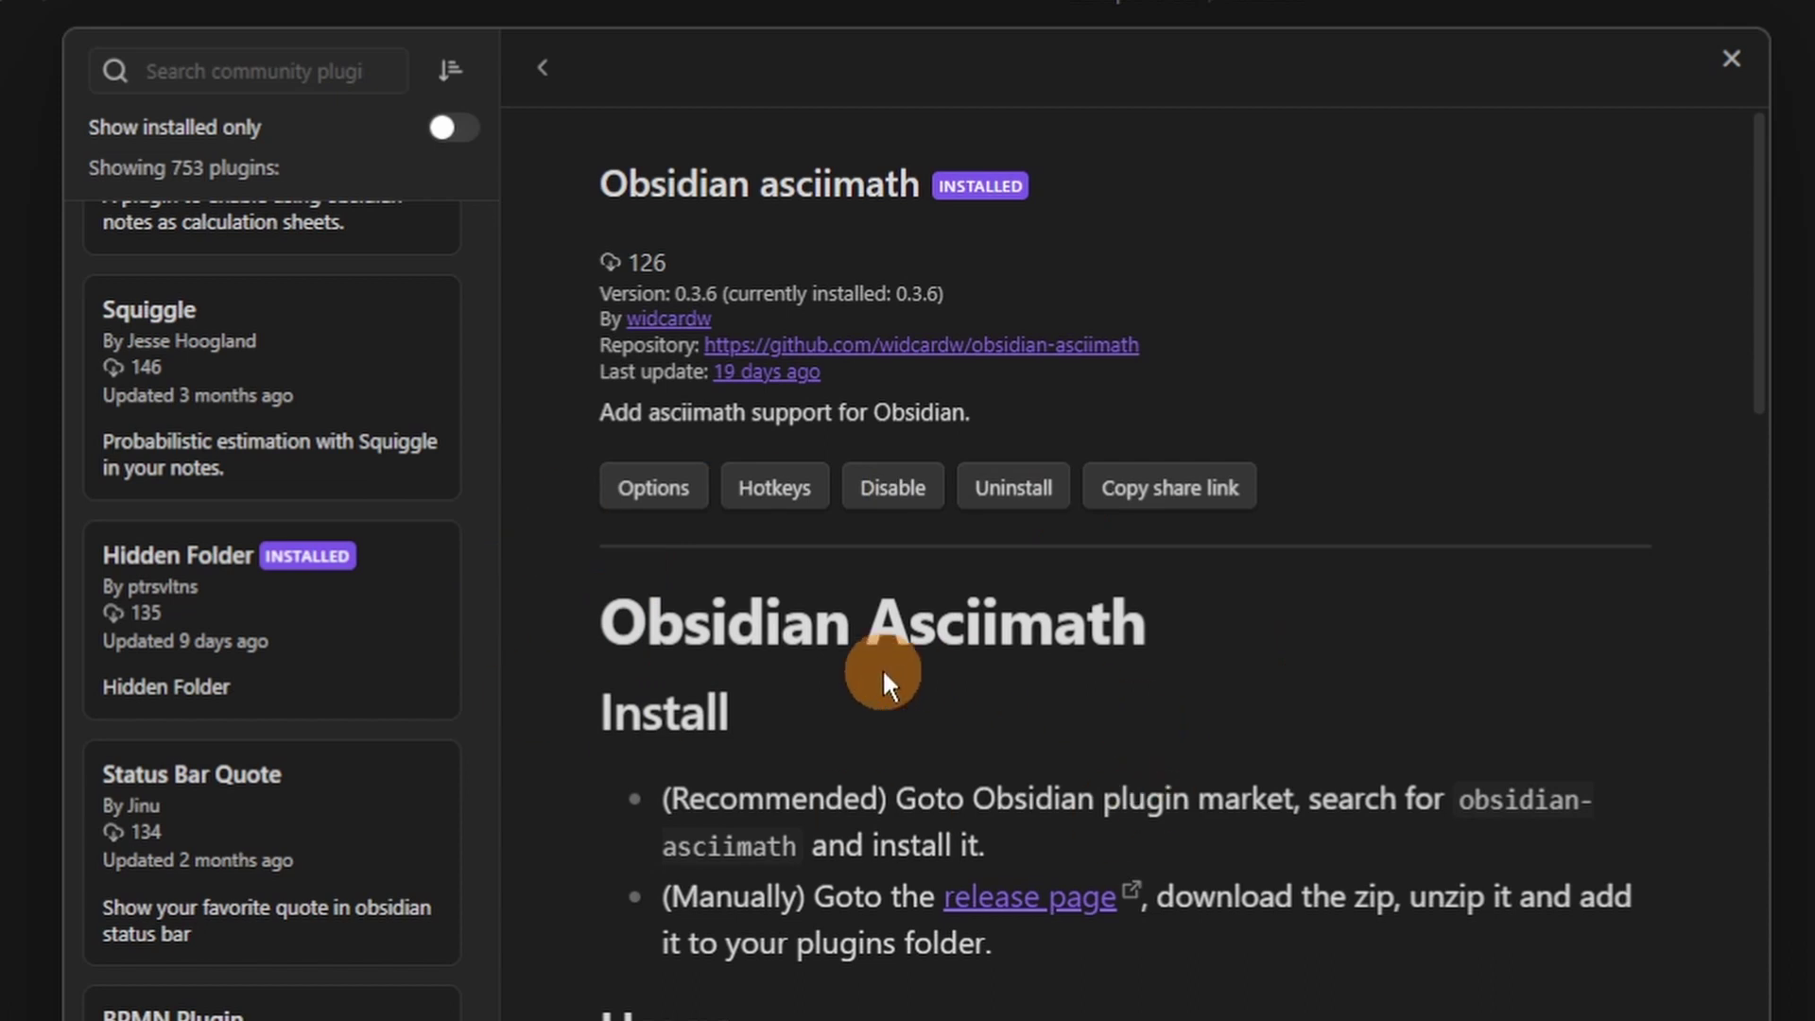
Scroll through the Obsidian asciimath plugin readme.
scroll(973, 683, "down", 7)
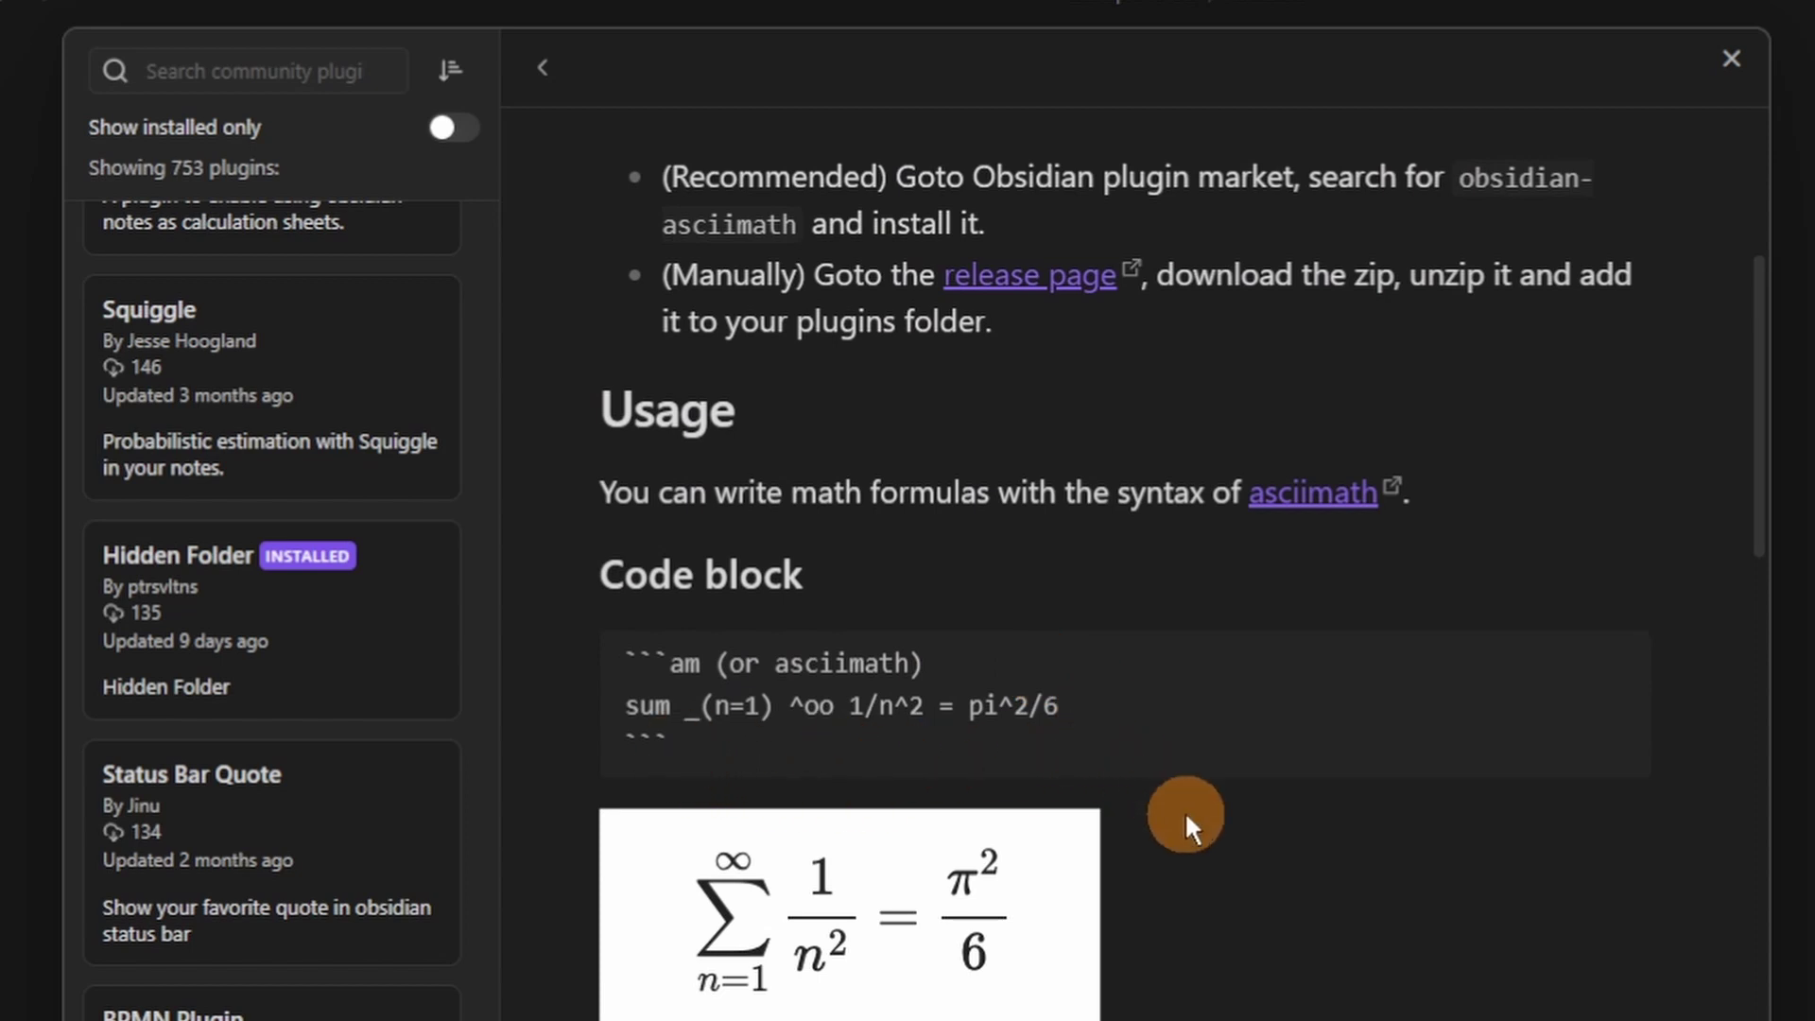
scroll(1187, 825, "down", 8)
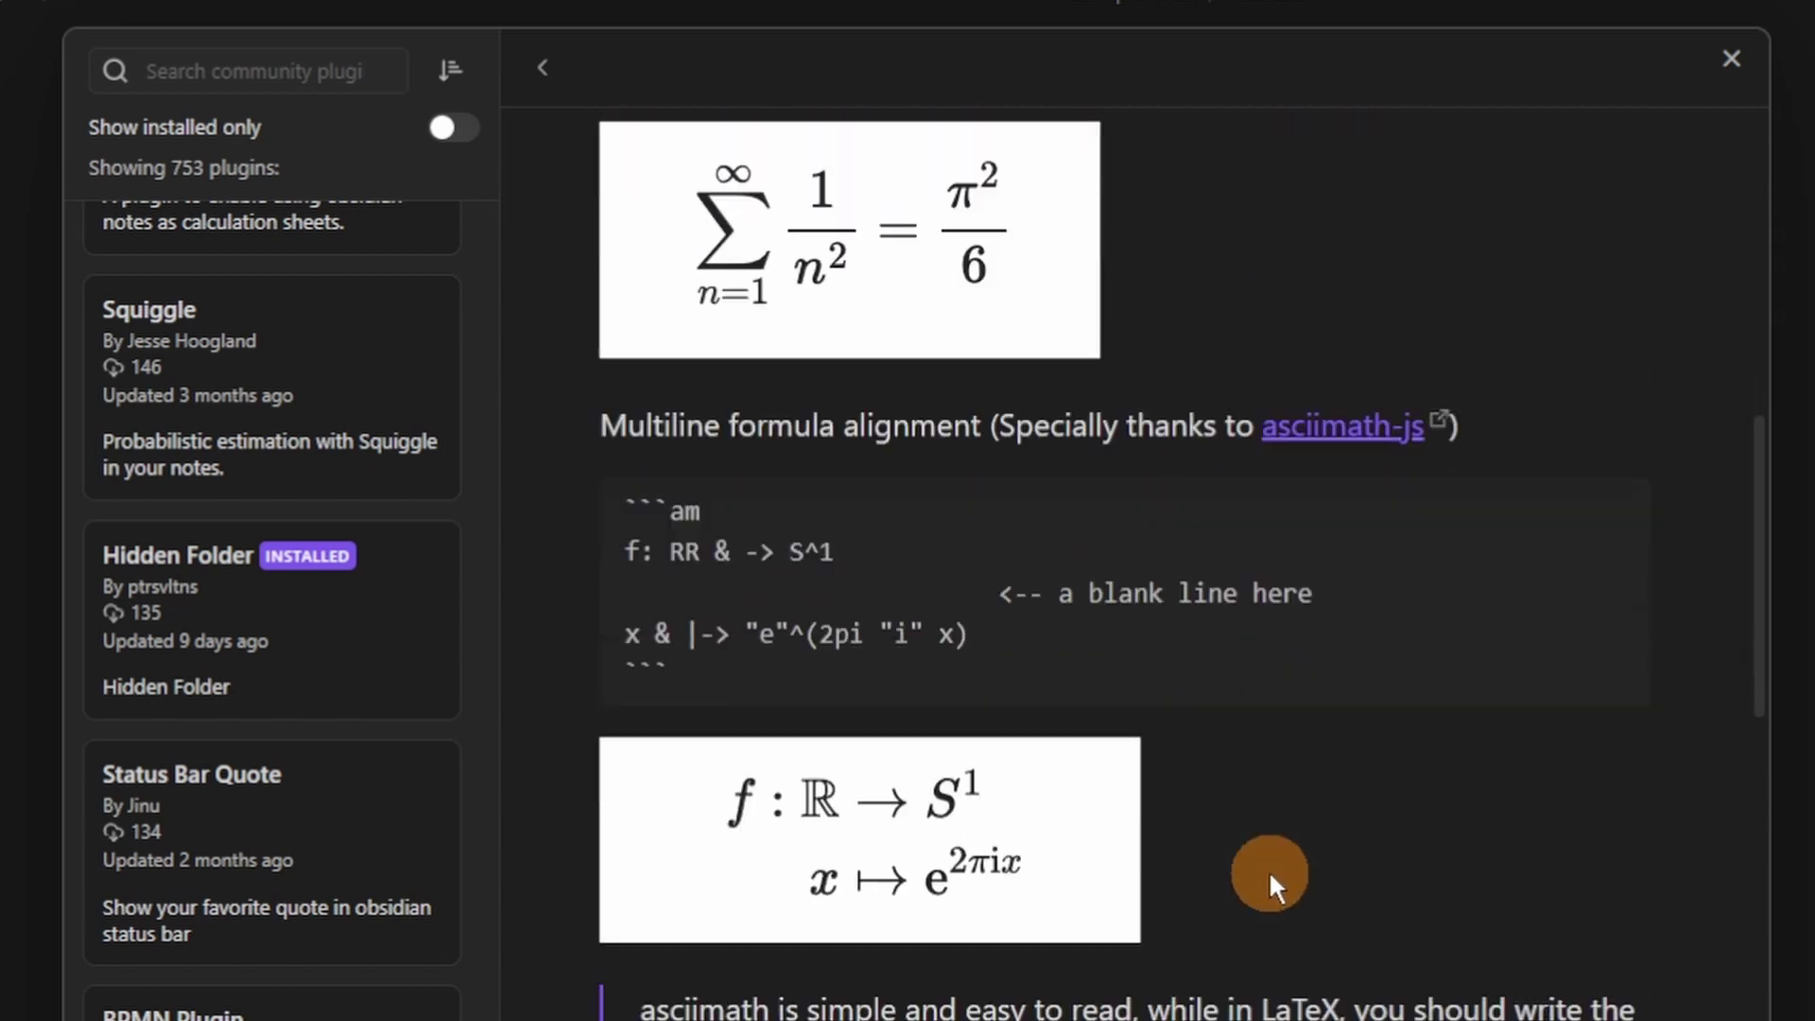
scroll(1269, 870, "down", 1)
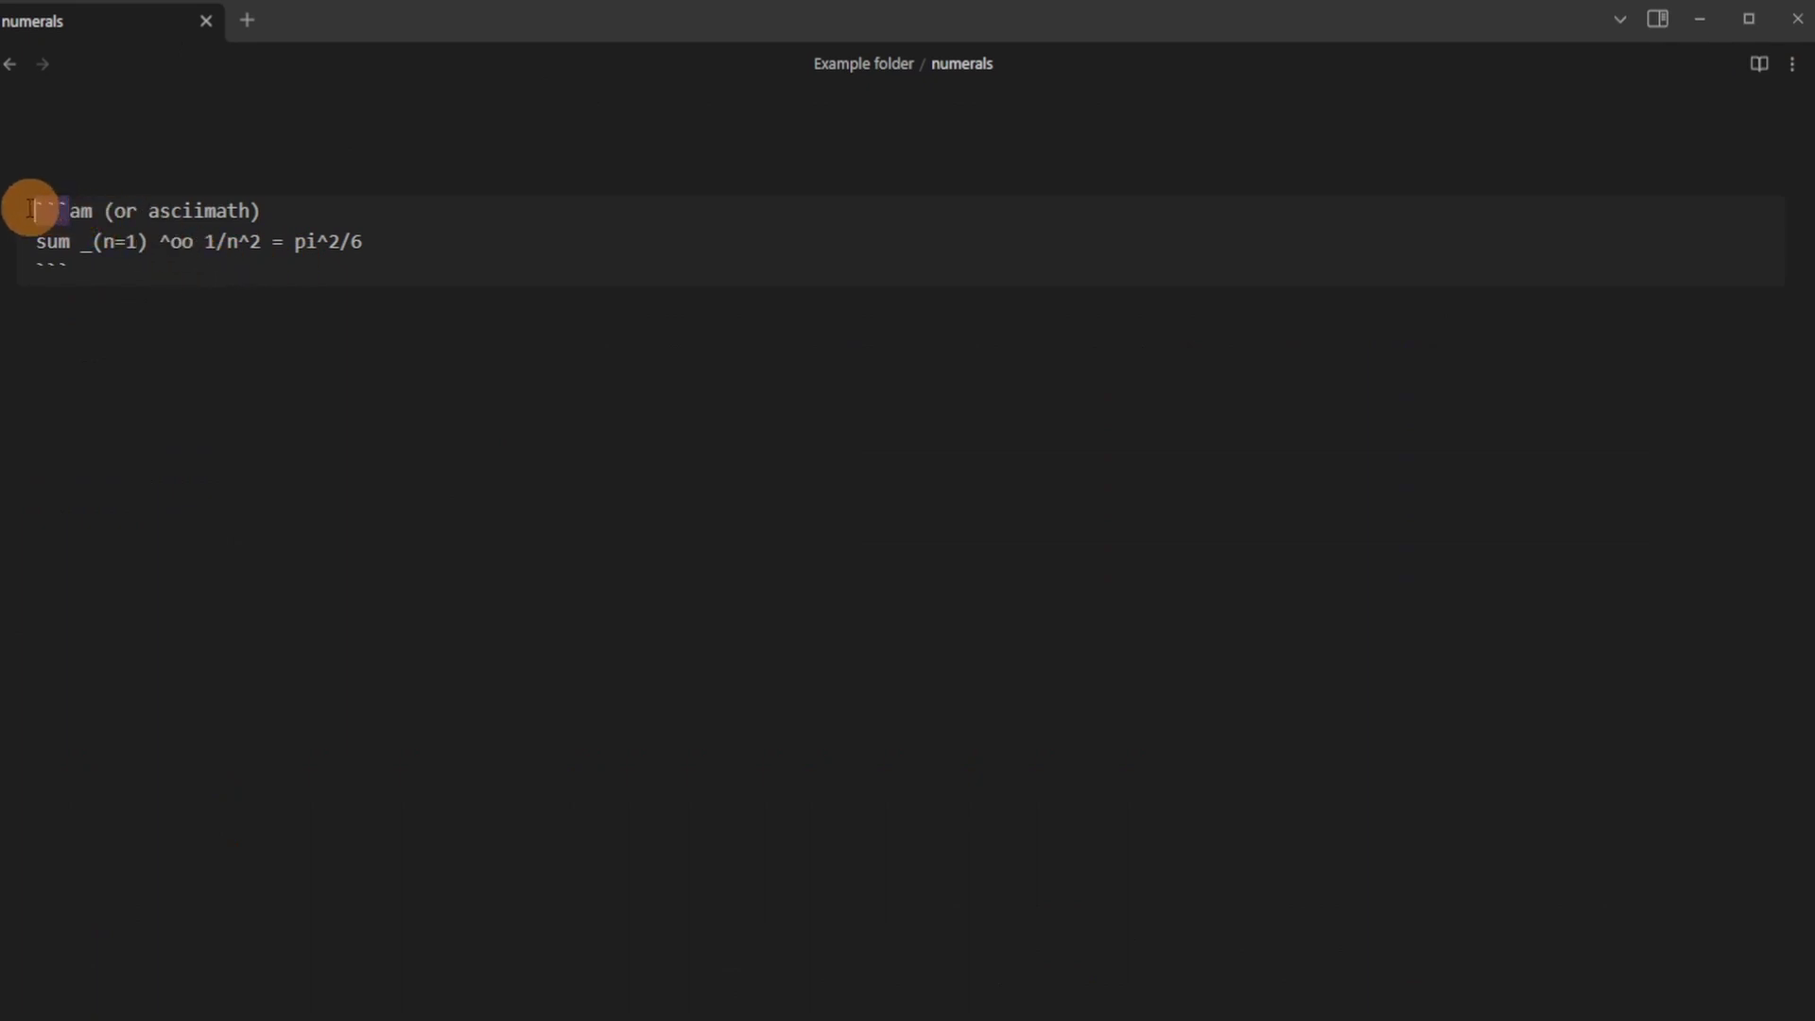
Delete '(or asciimath)' from the ```am line, render the sum formula, then reopen its source.
left_click(52, 264)
double_click(52, 268)
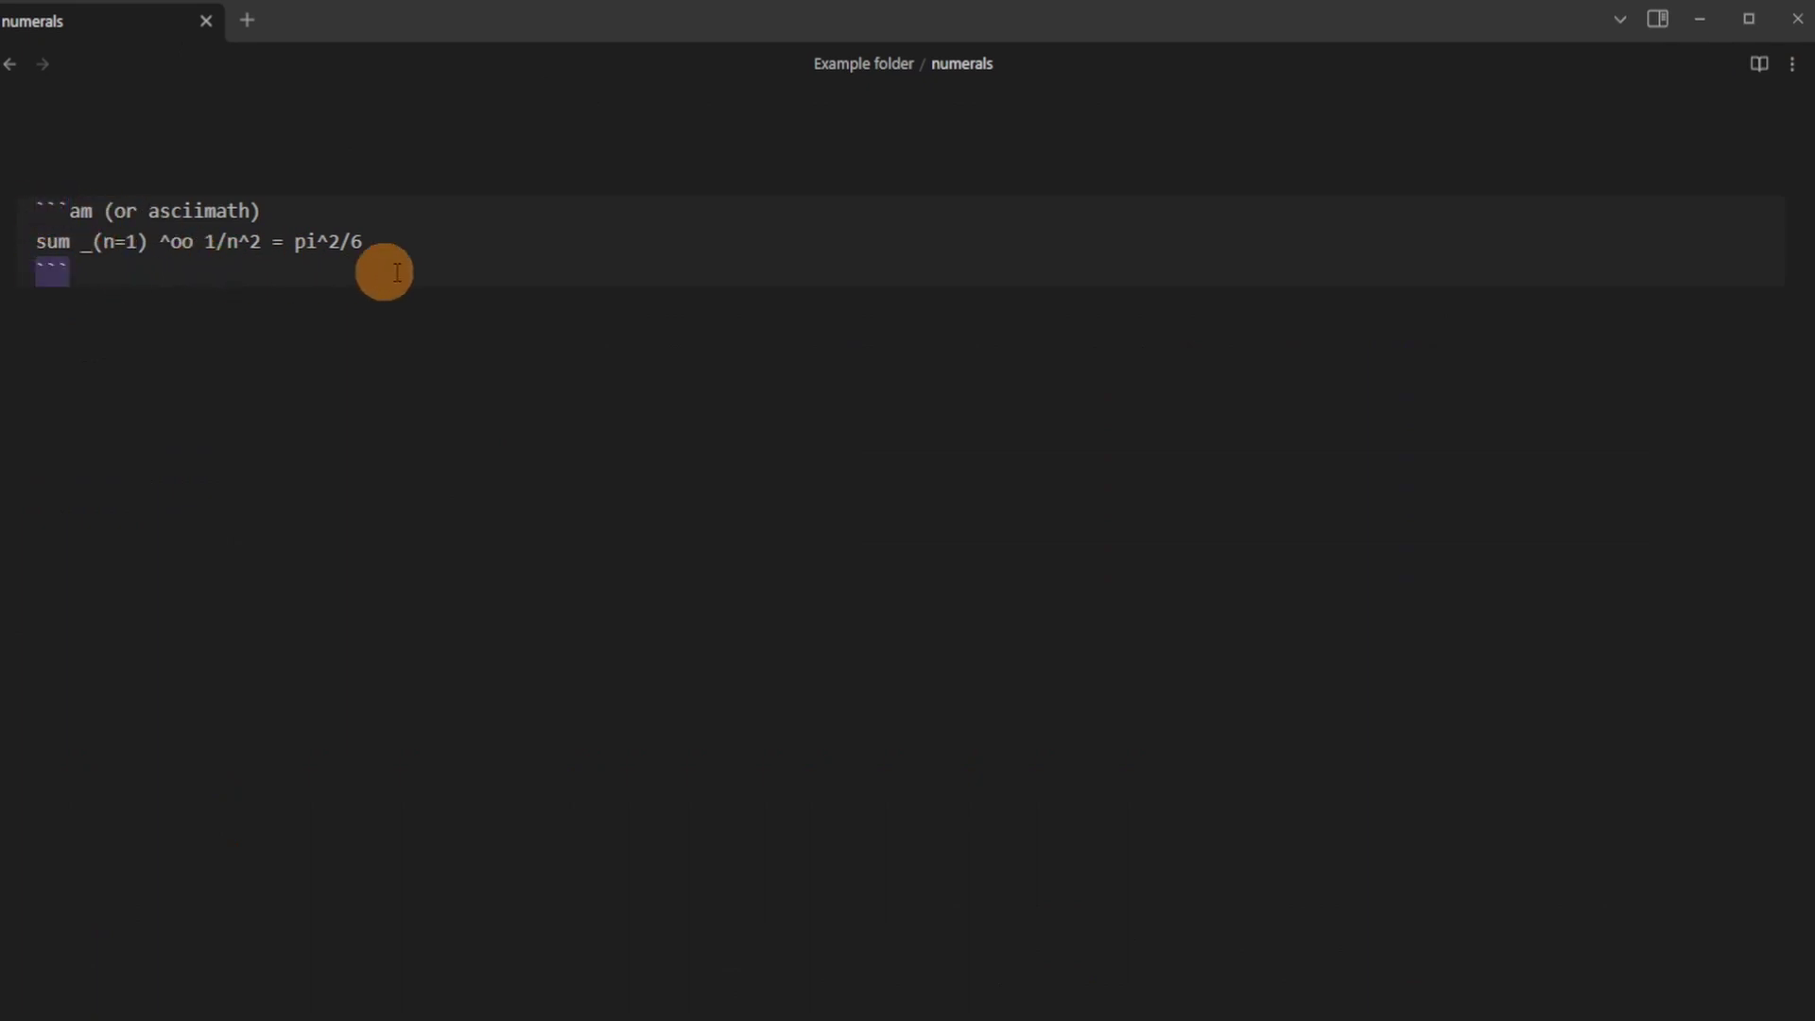
key("Right")
left_click_drag(279, 215, 102, 208)
key("BackSpace")
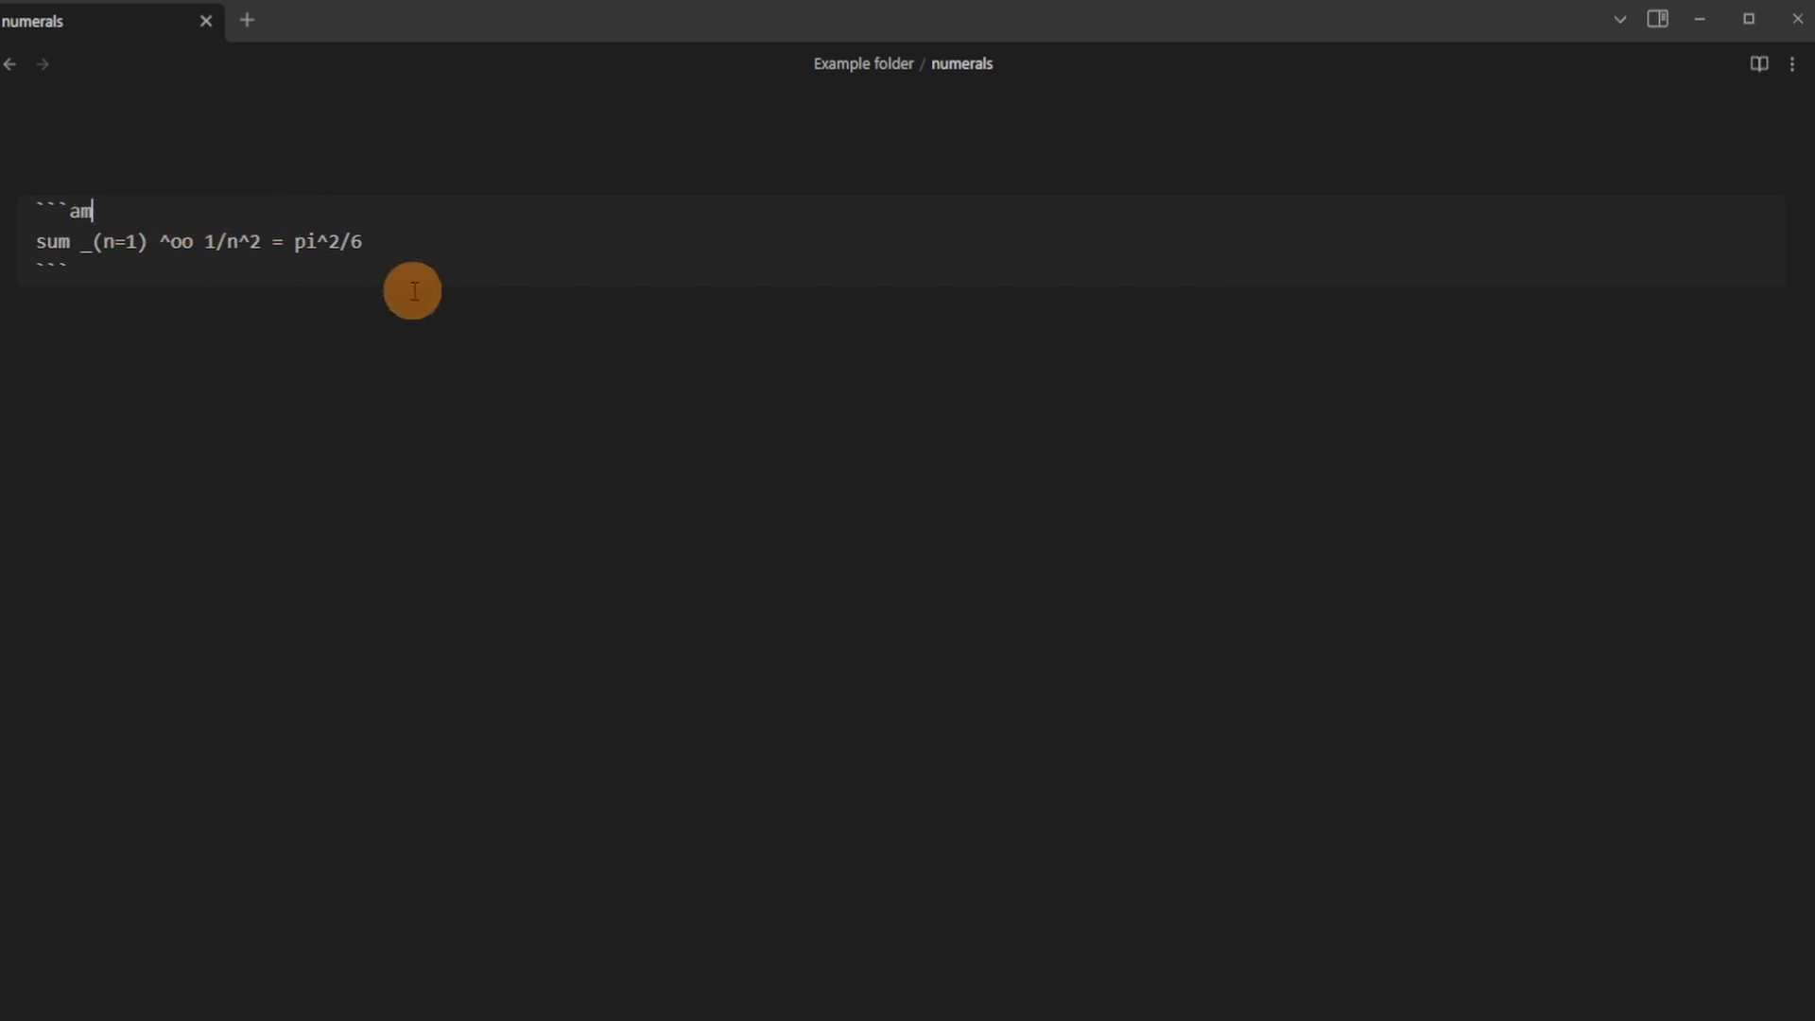
left_click(394, 168)
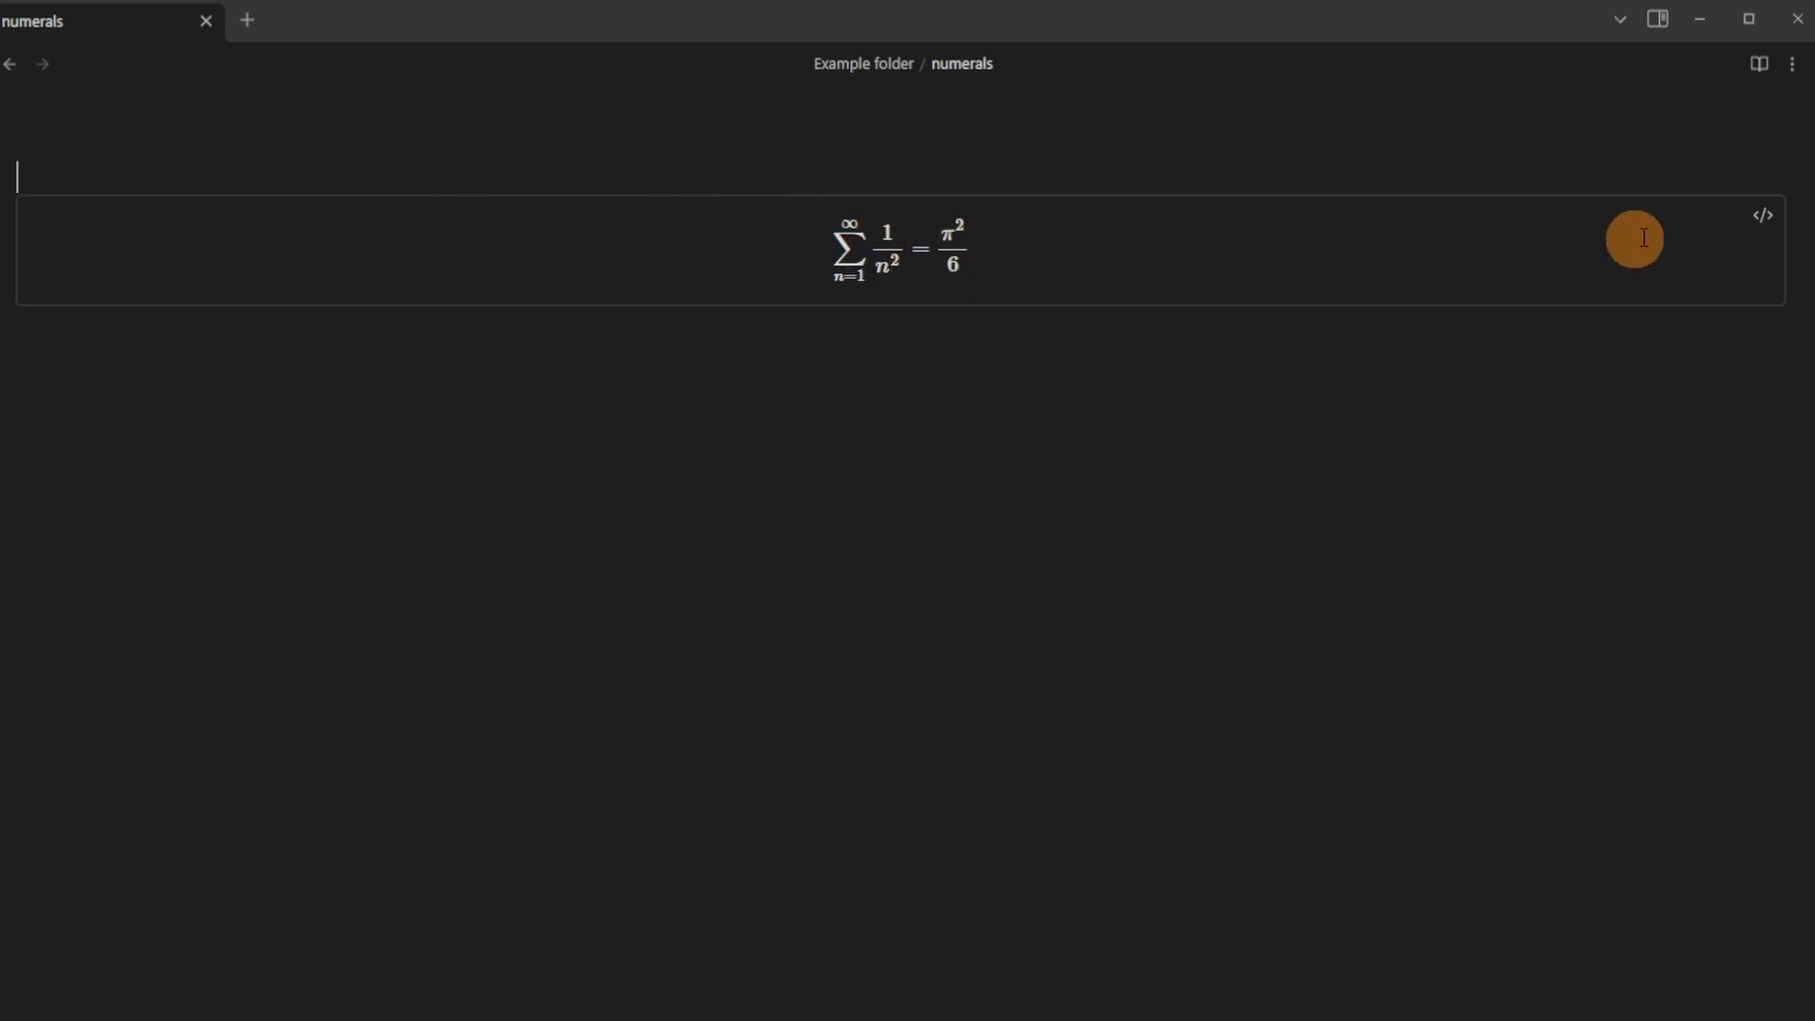
left_click(1764, 216)
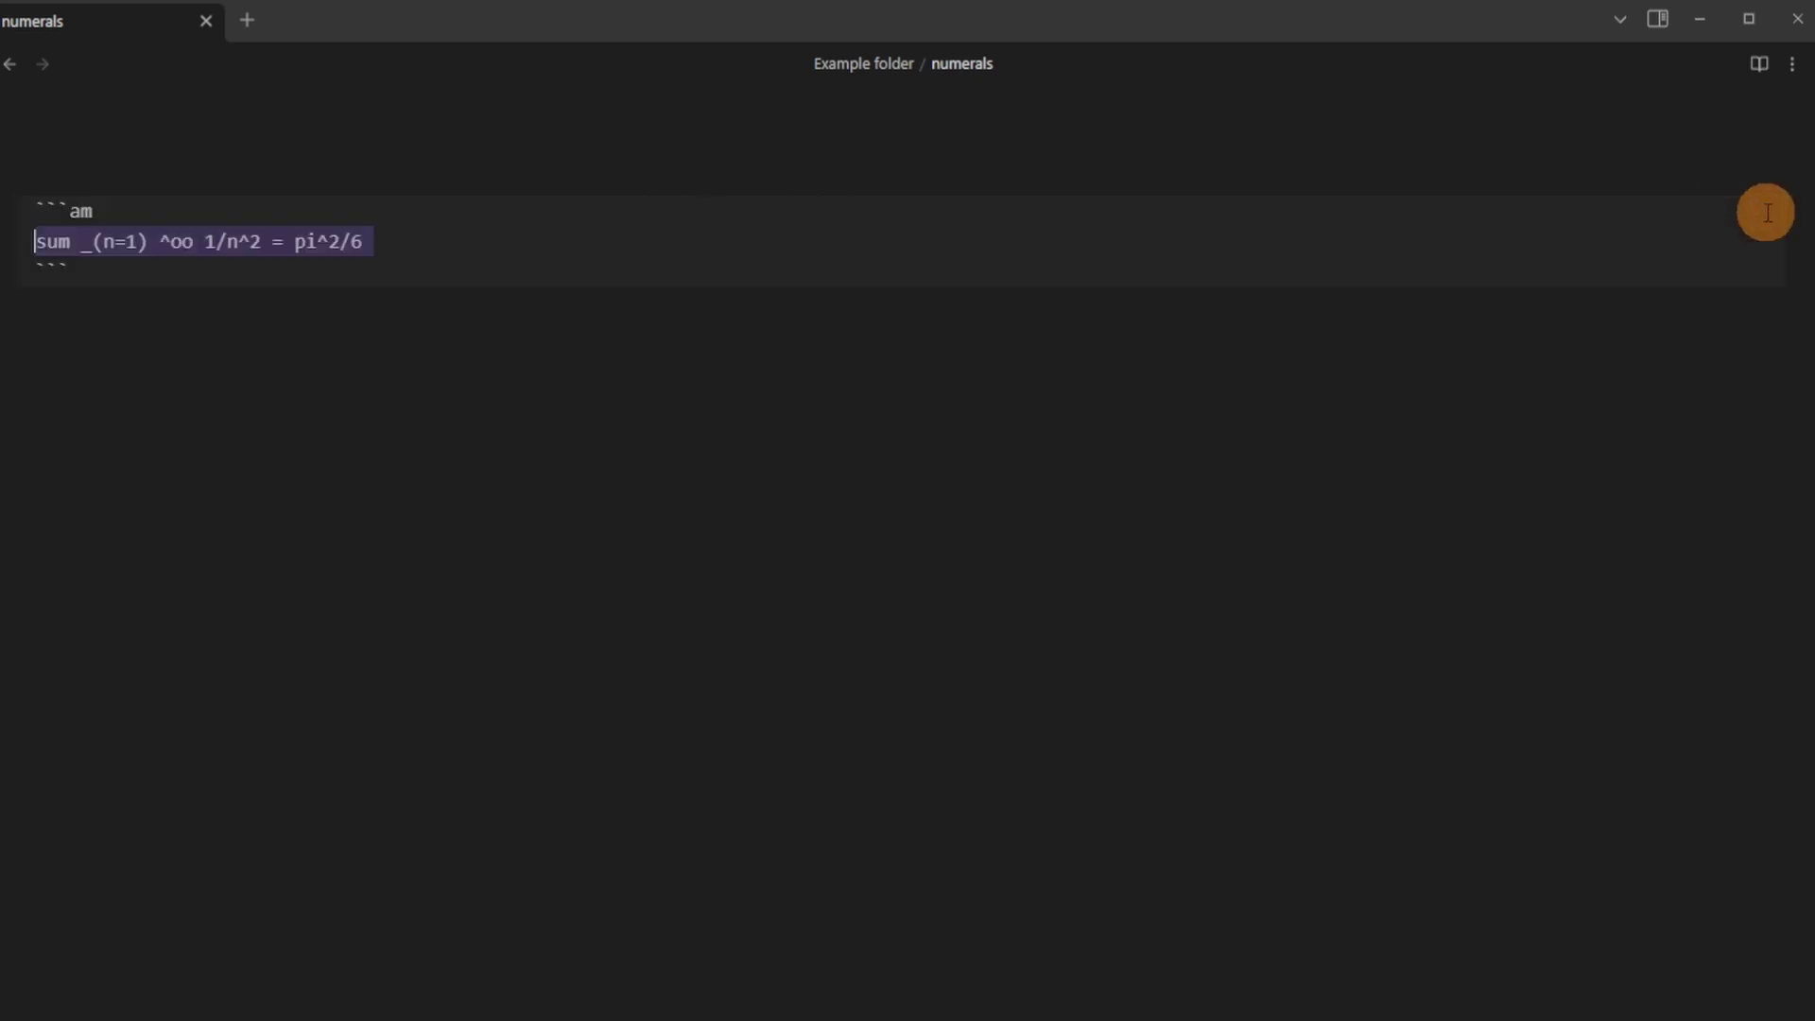
left_click(227, 213)
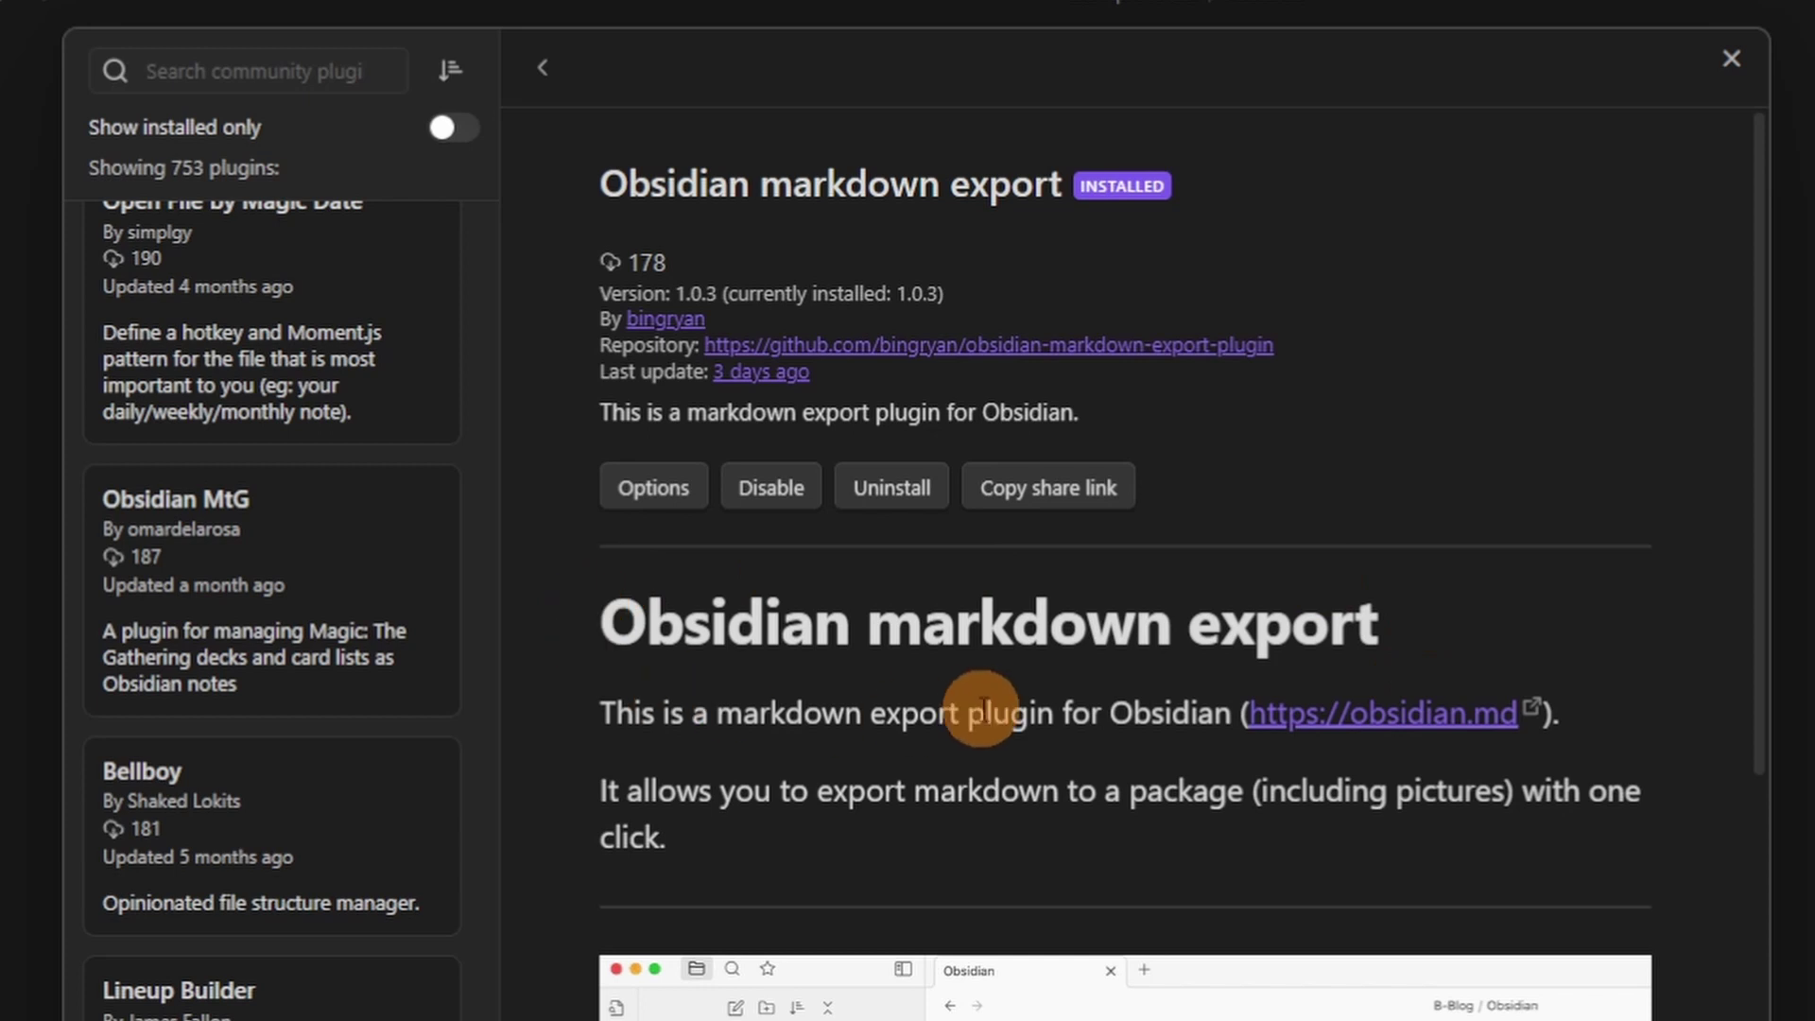
Scroll through the Obsidian markdown export plugin readme.
scroll(988, 707, "down", 5)
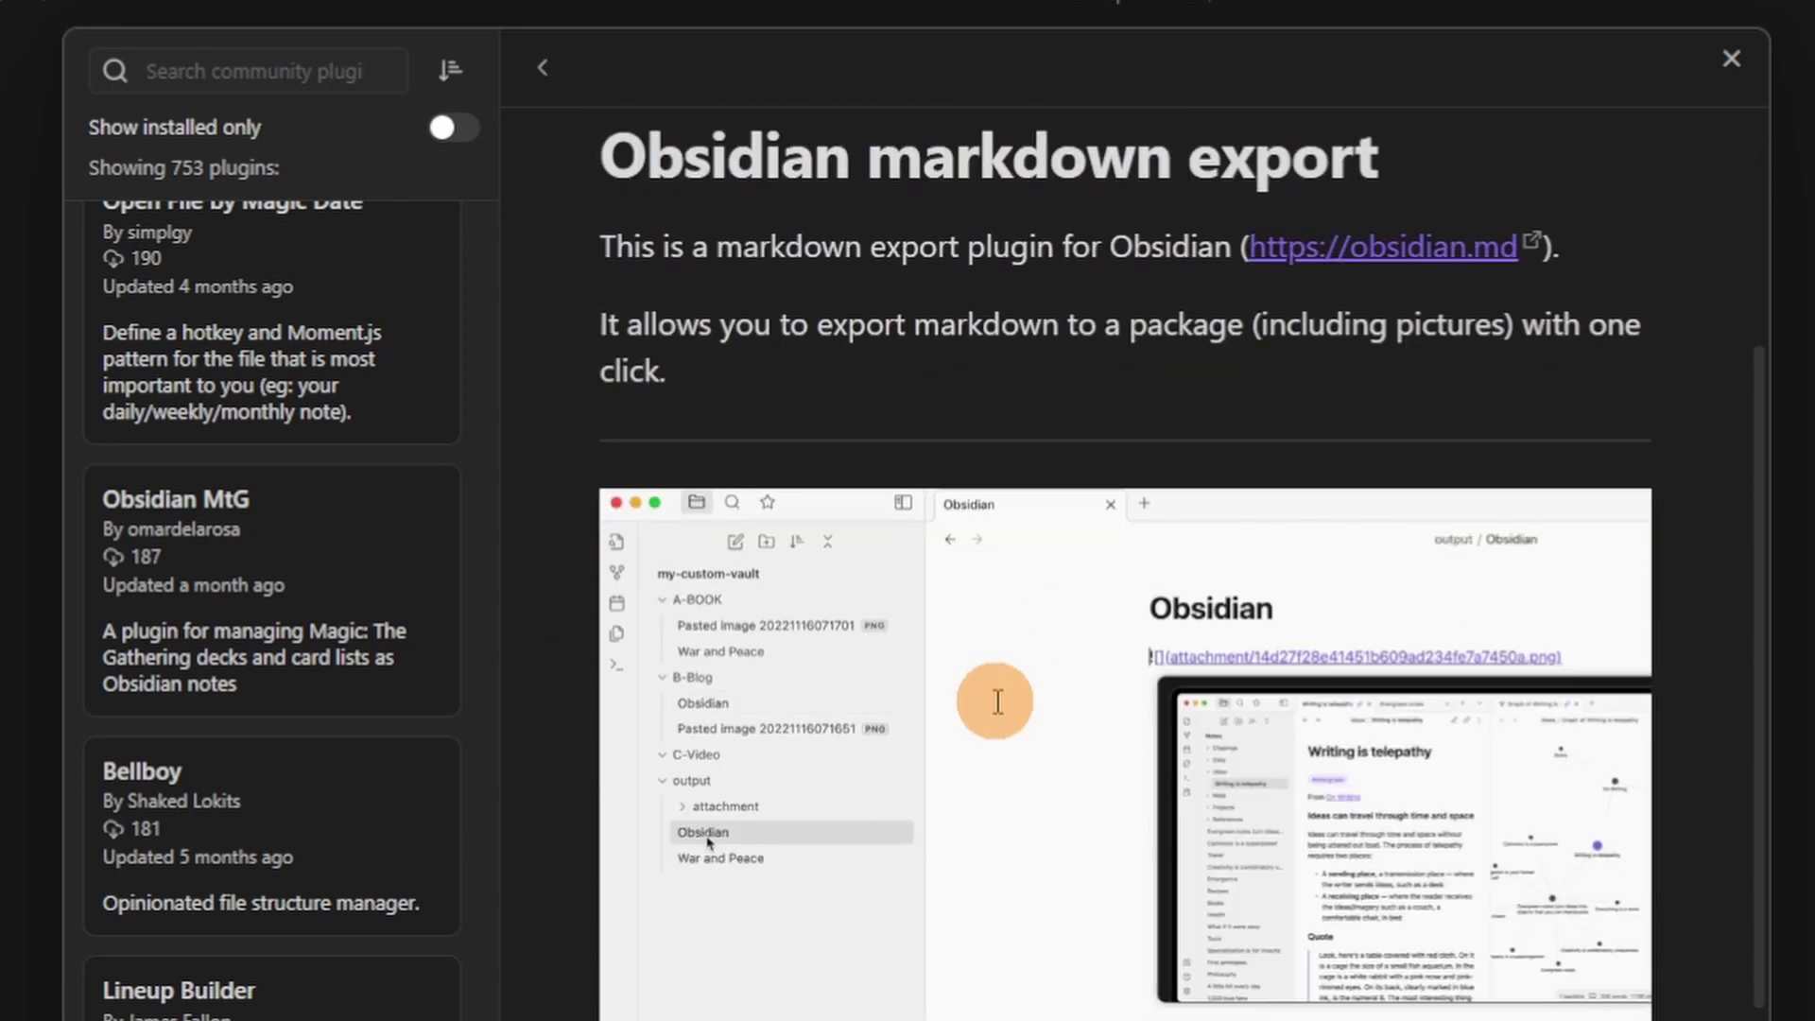
scroll(995, 848, "down", 7)
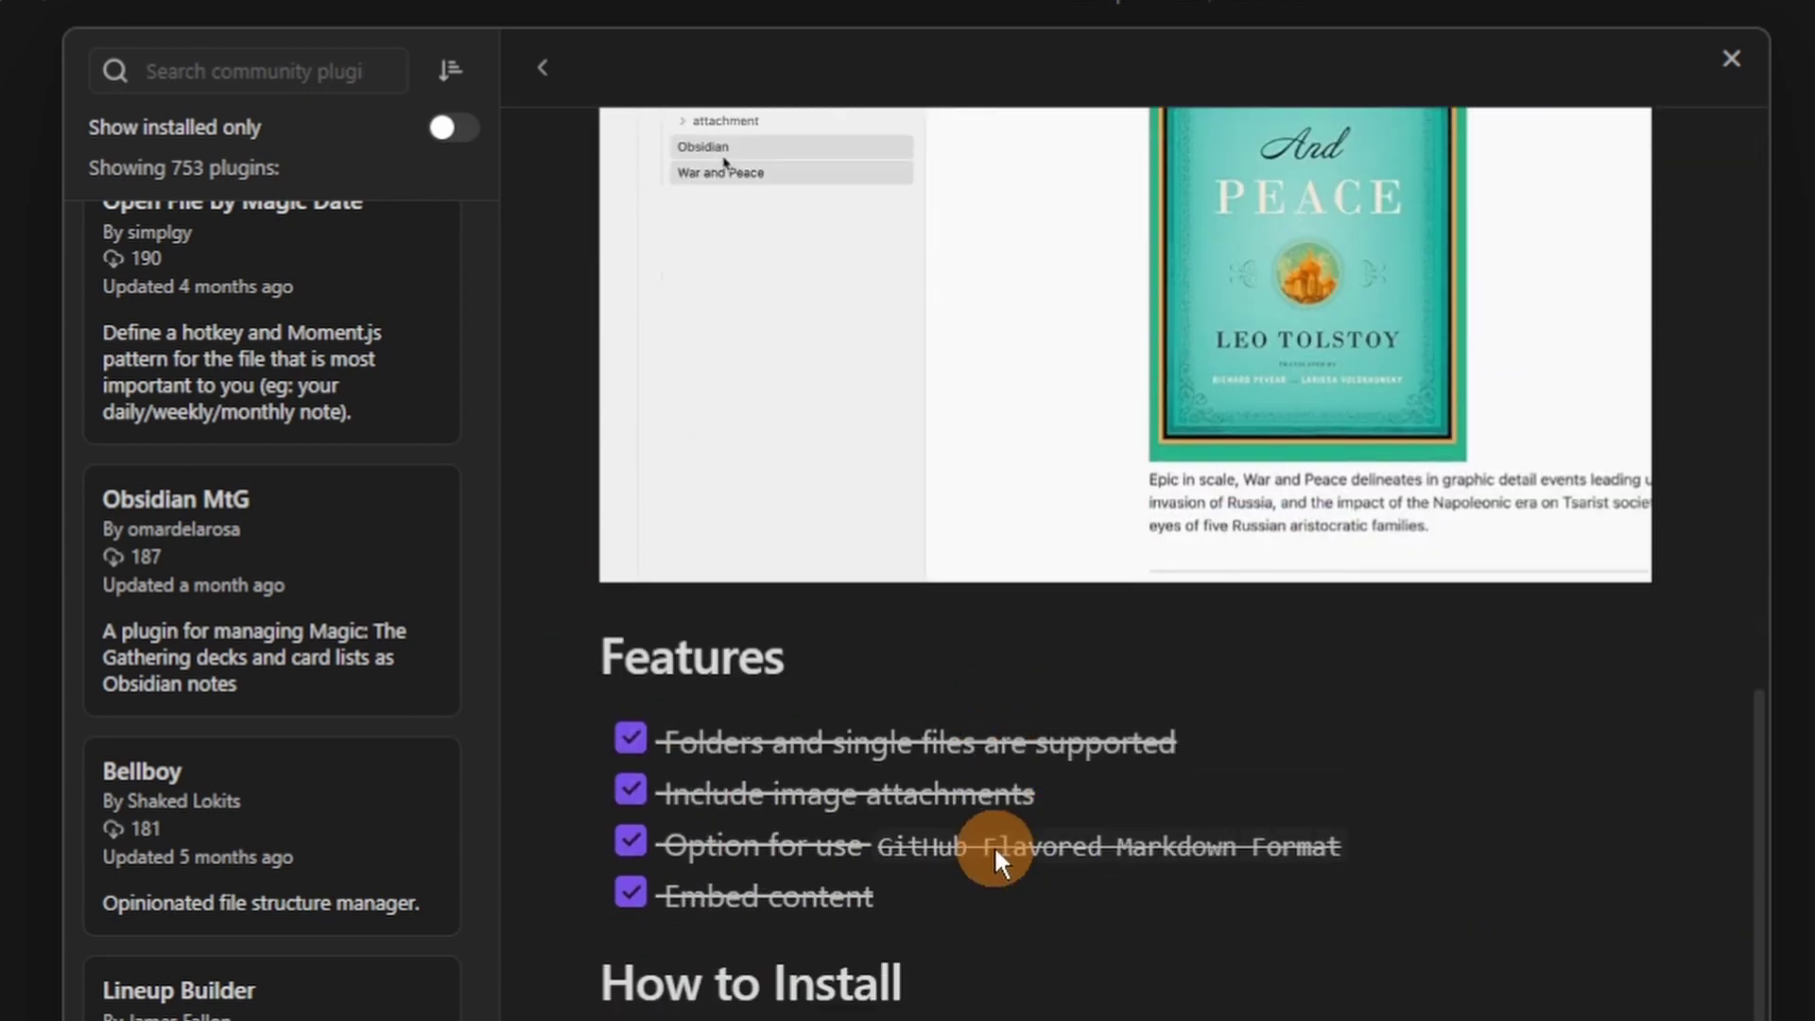
scroll(994, 845, "down", 2)
scroll(992, 849, "up", 9)
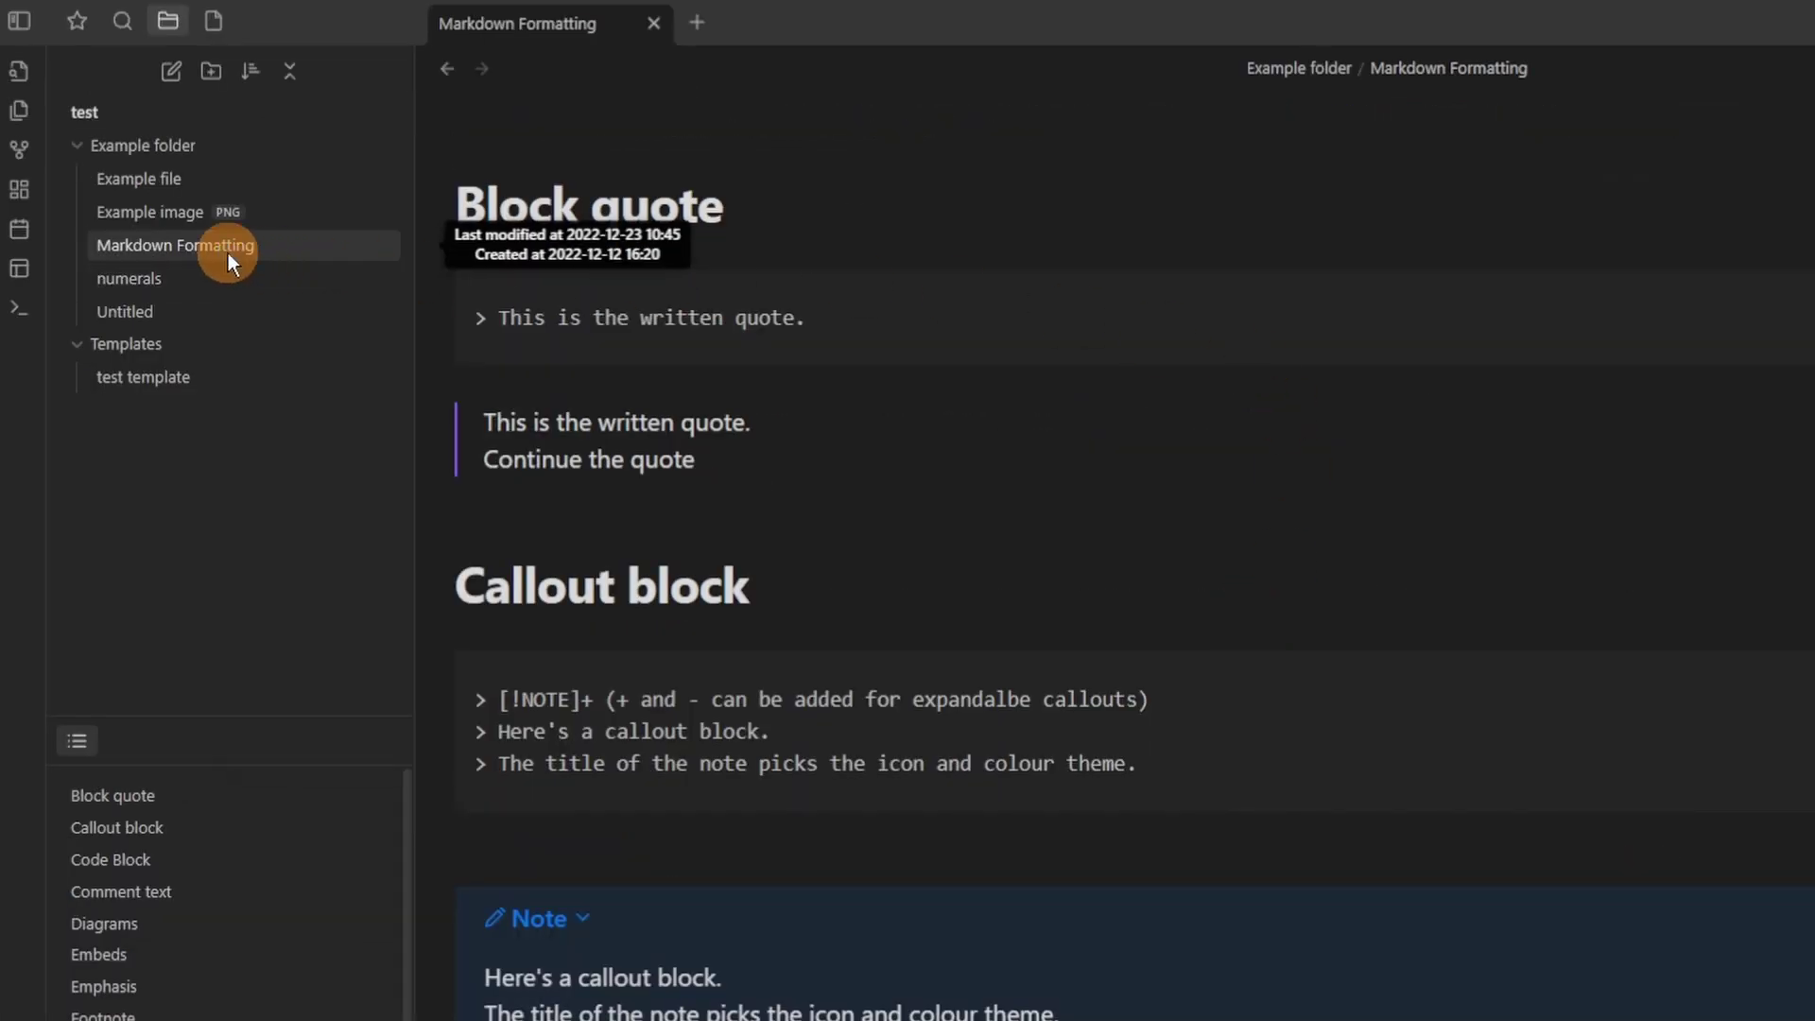
Export the Markdown Formatting note as a package and open the exported copy.
right_click(229, 253)
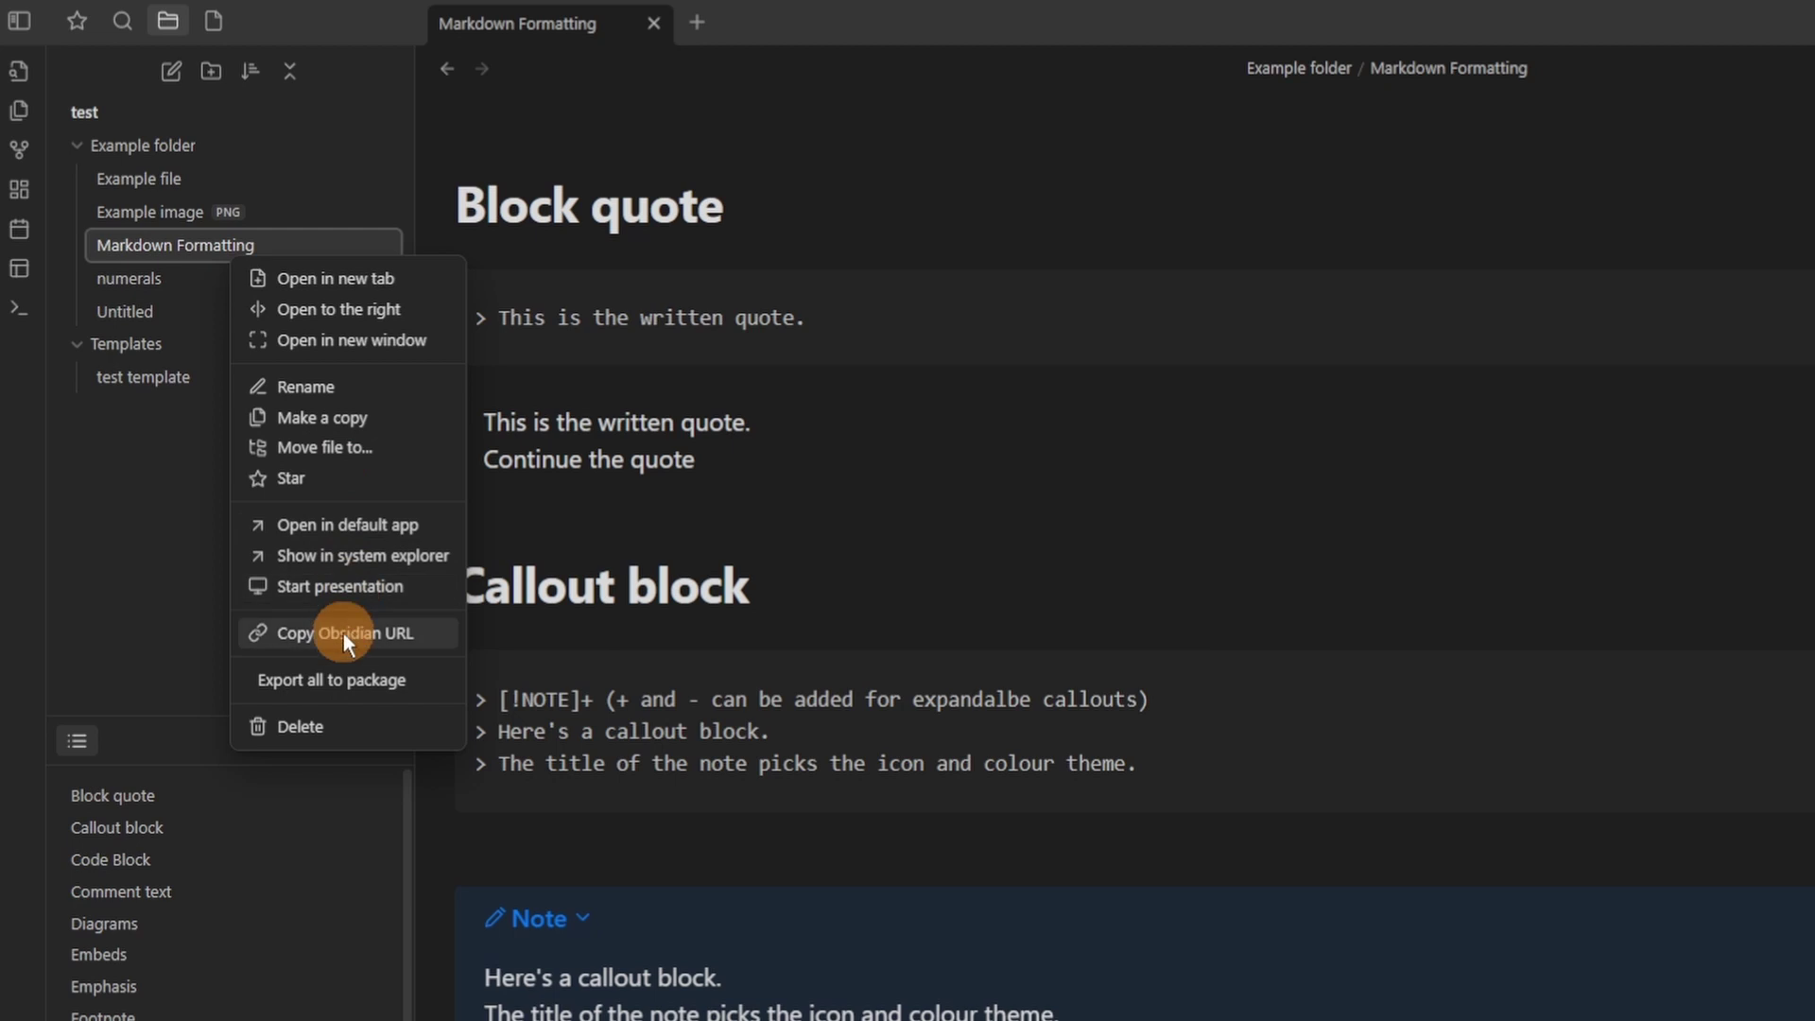
left_click(406, 679)
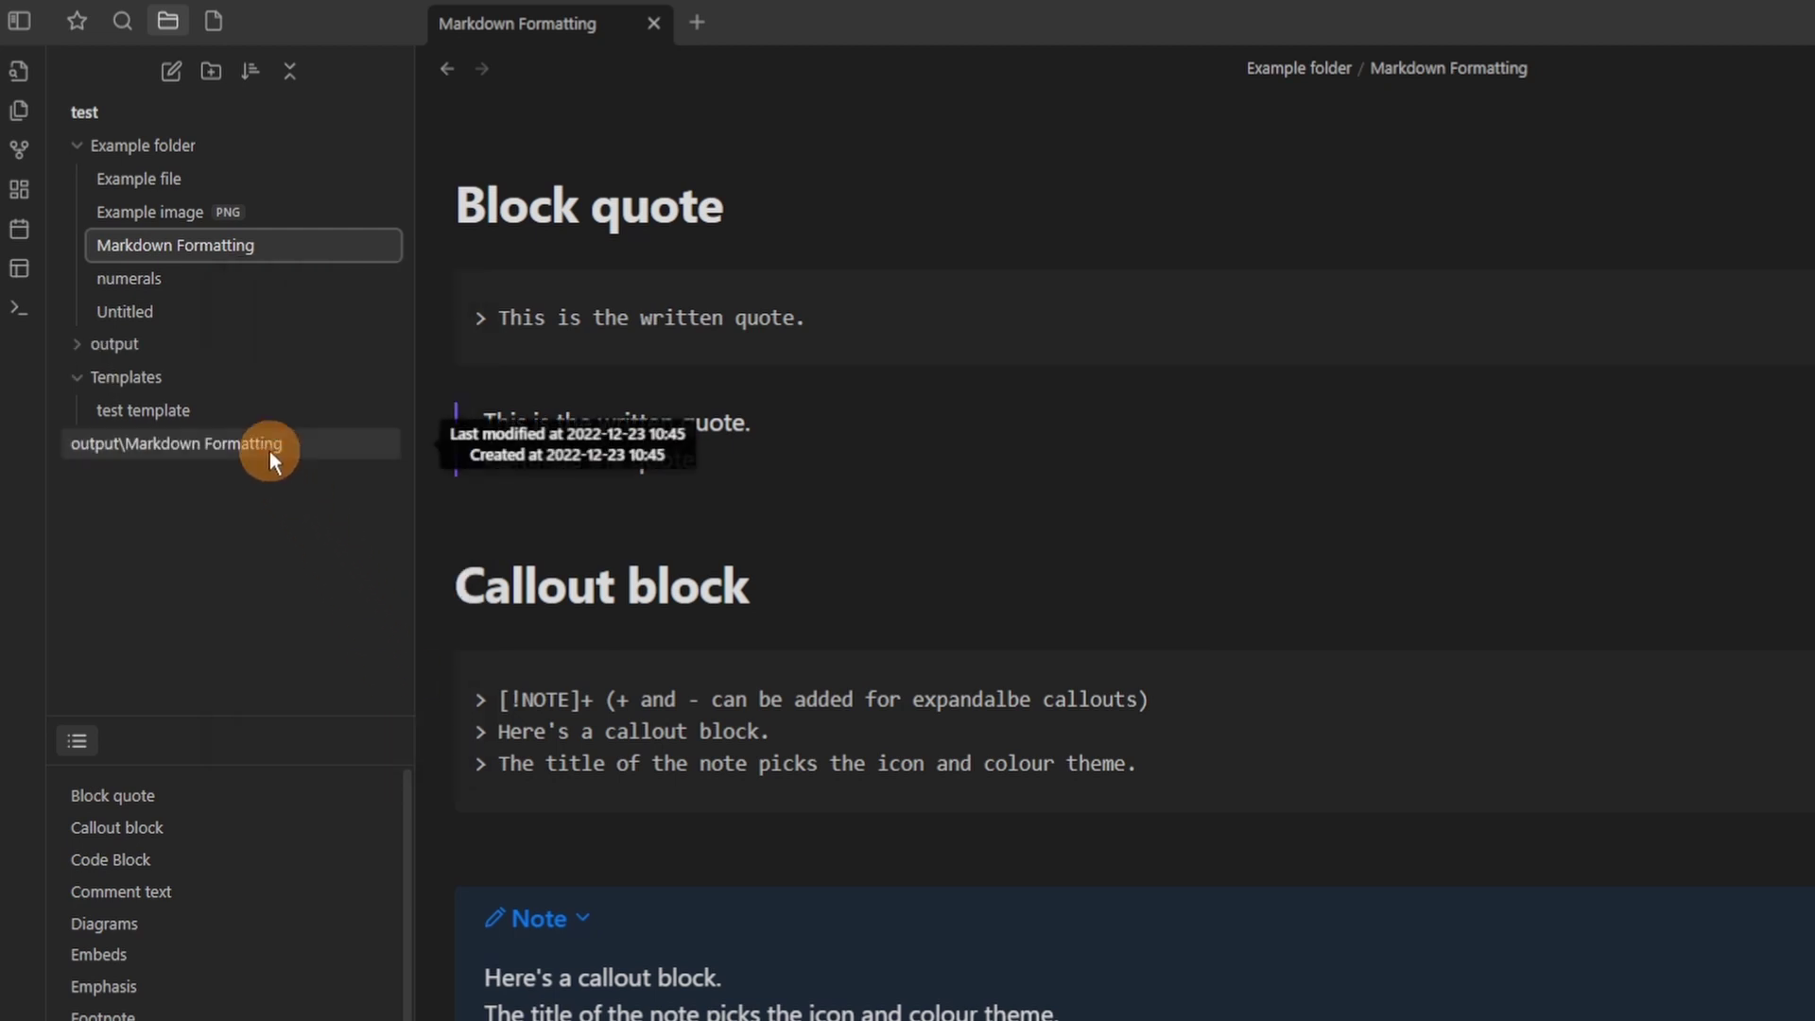
left_click(253, 456)
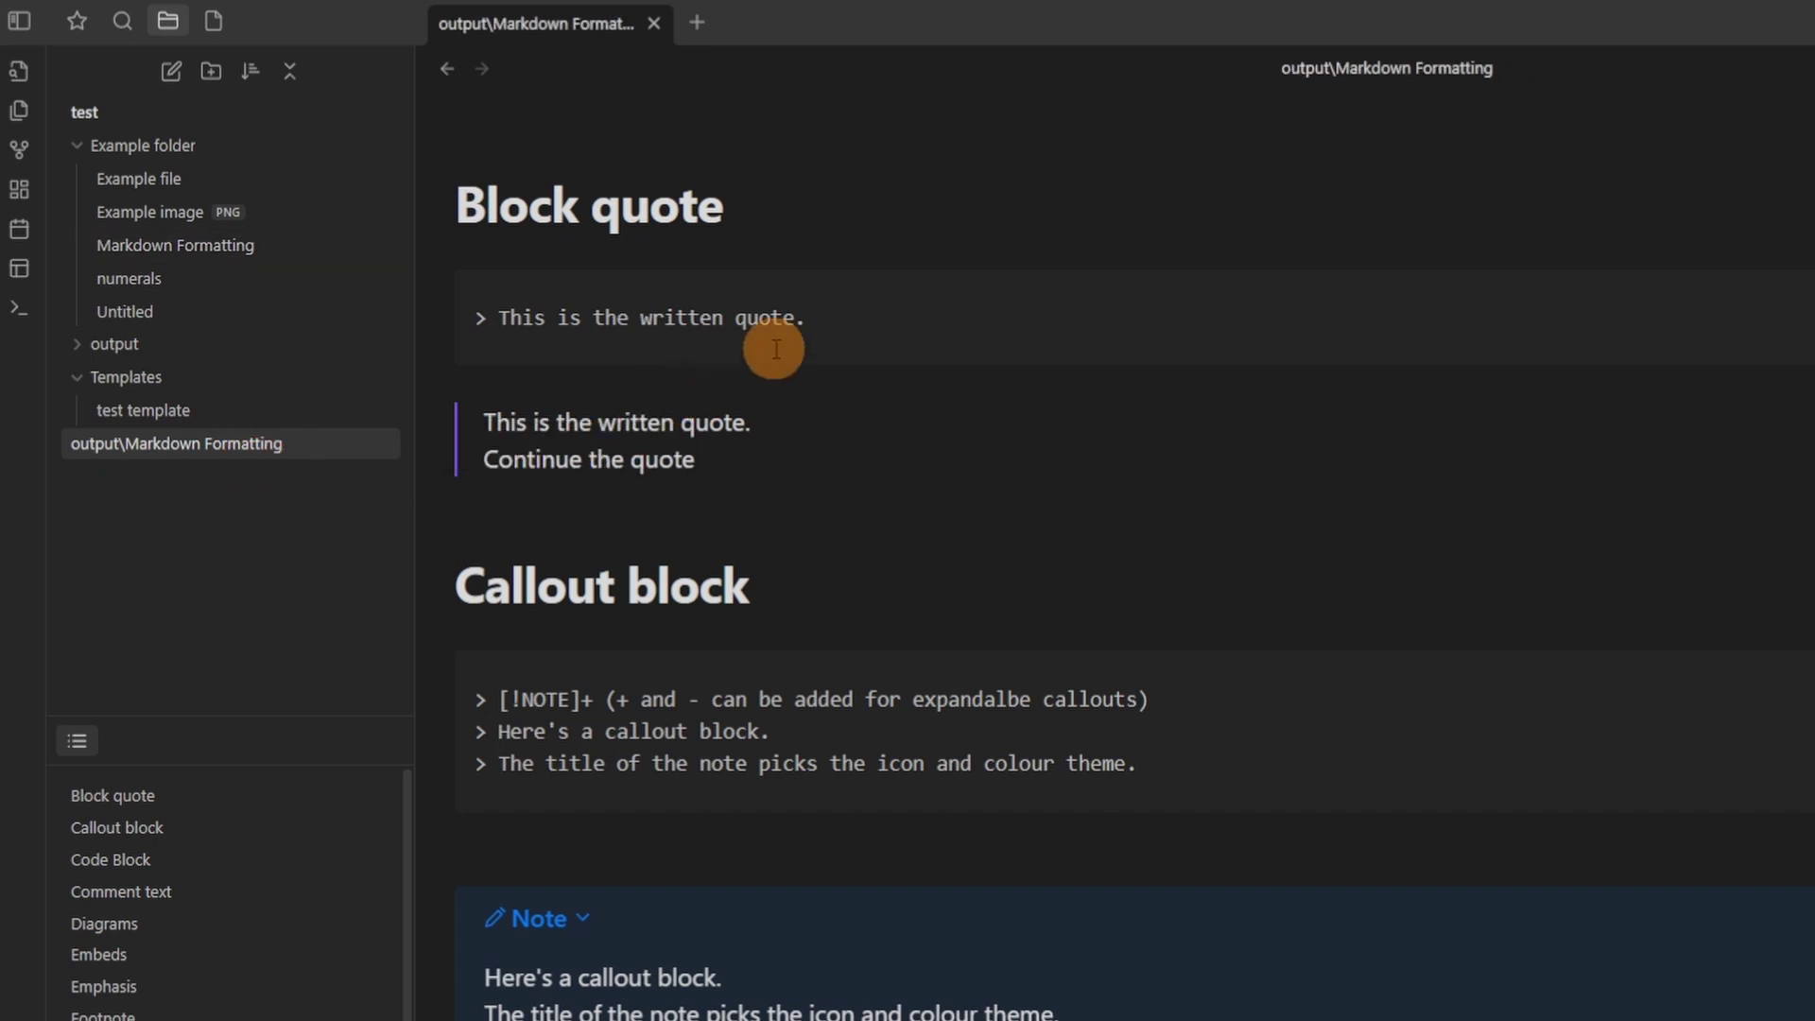
Scroll the exported copy and reveal the Warning callout's source through the callout examples.
scroll(791, 353, "down", 8)
scroll(792, 351, "down", 5)
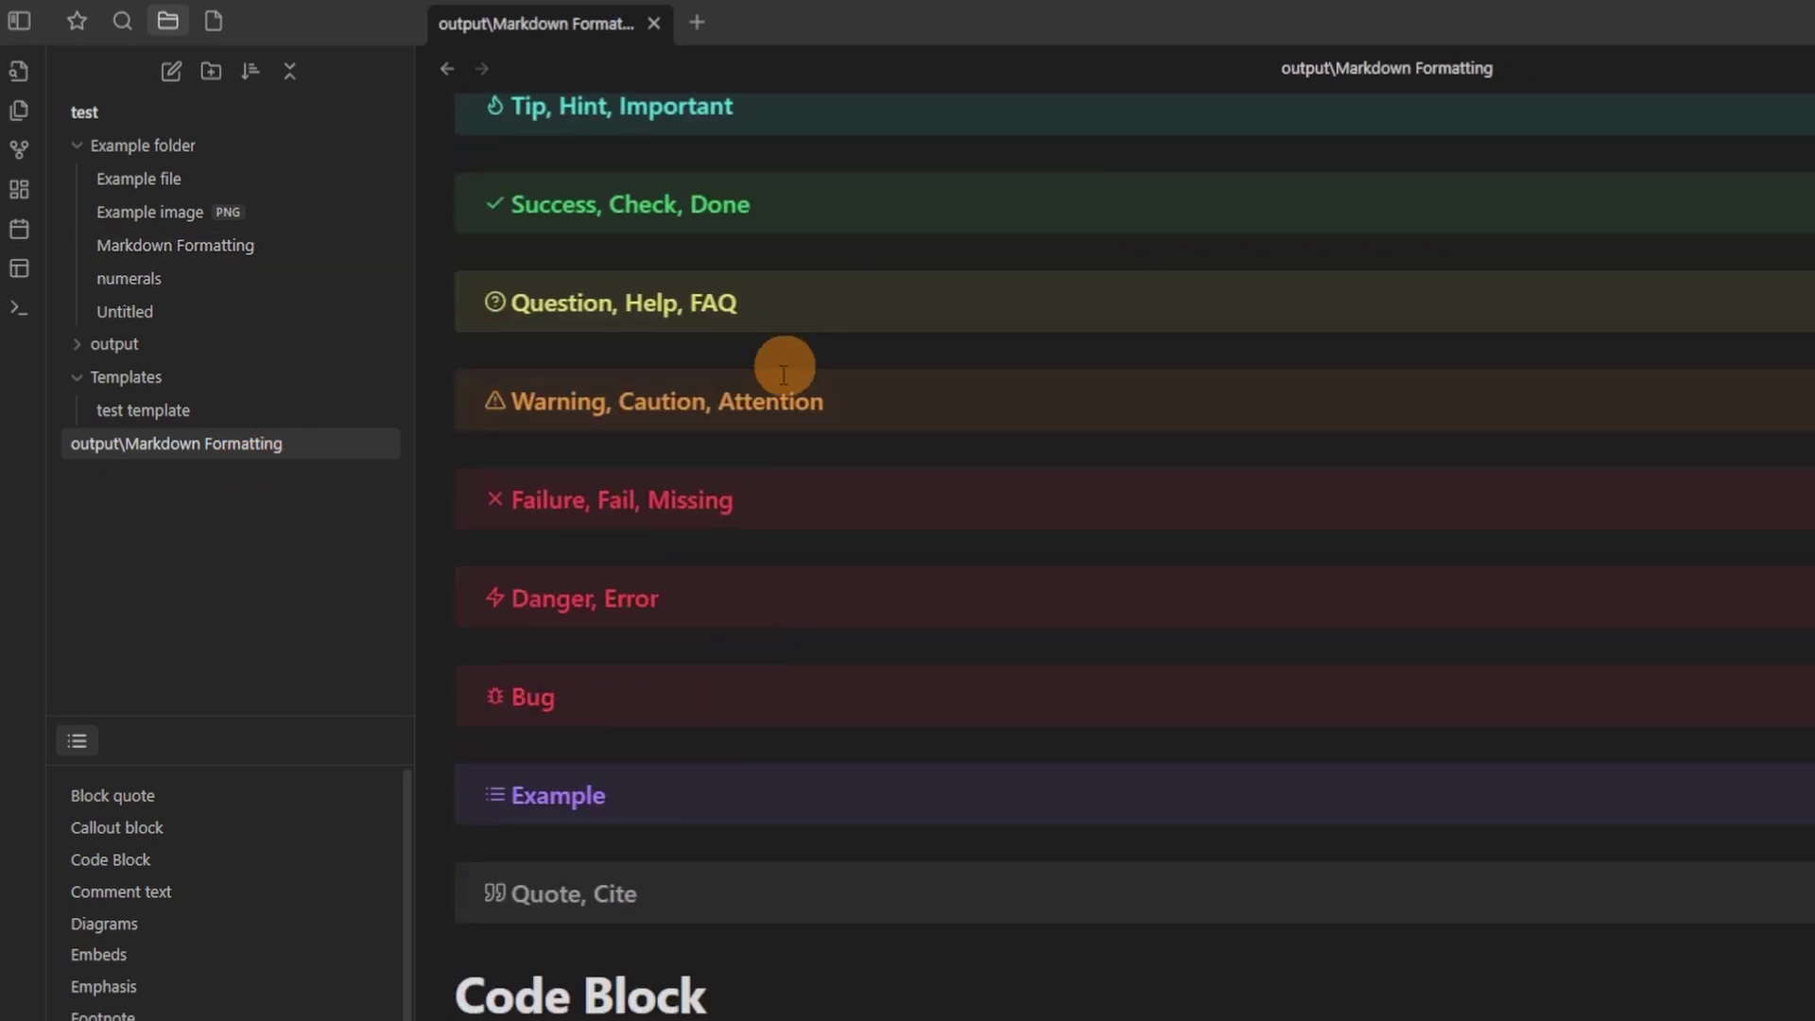
left_click(761, 453)
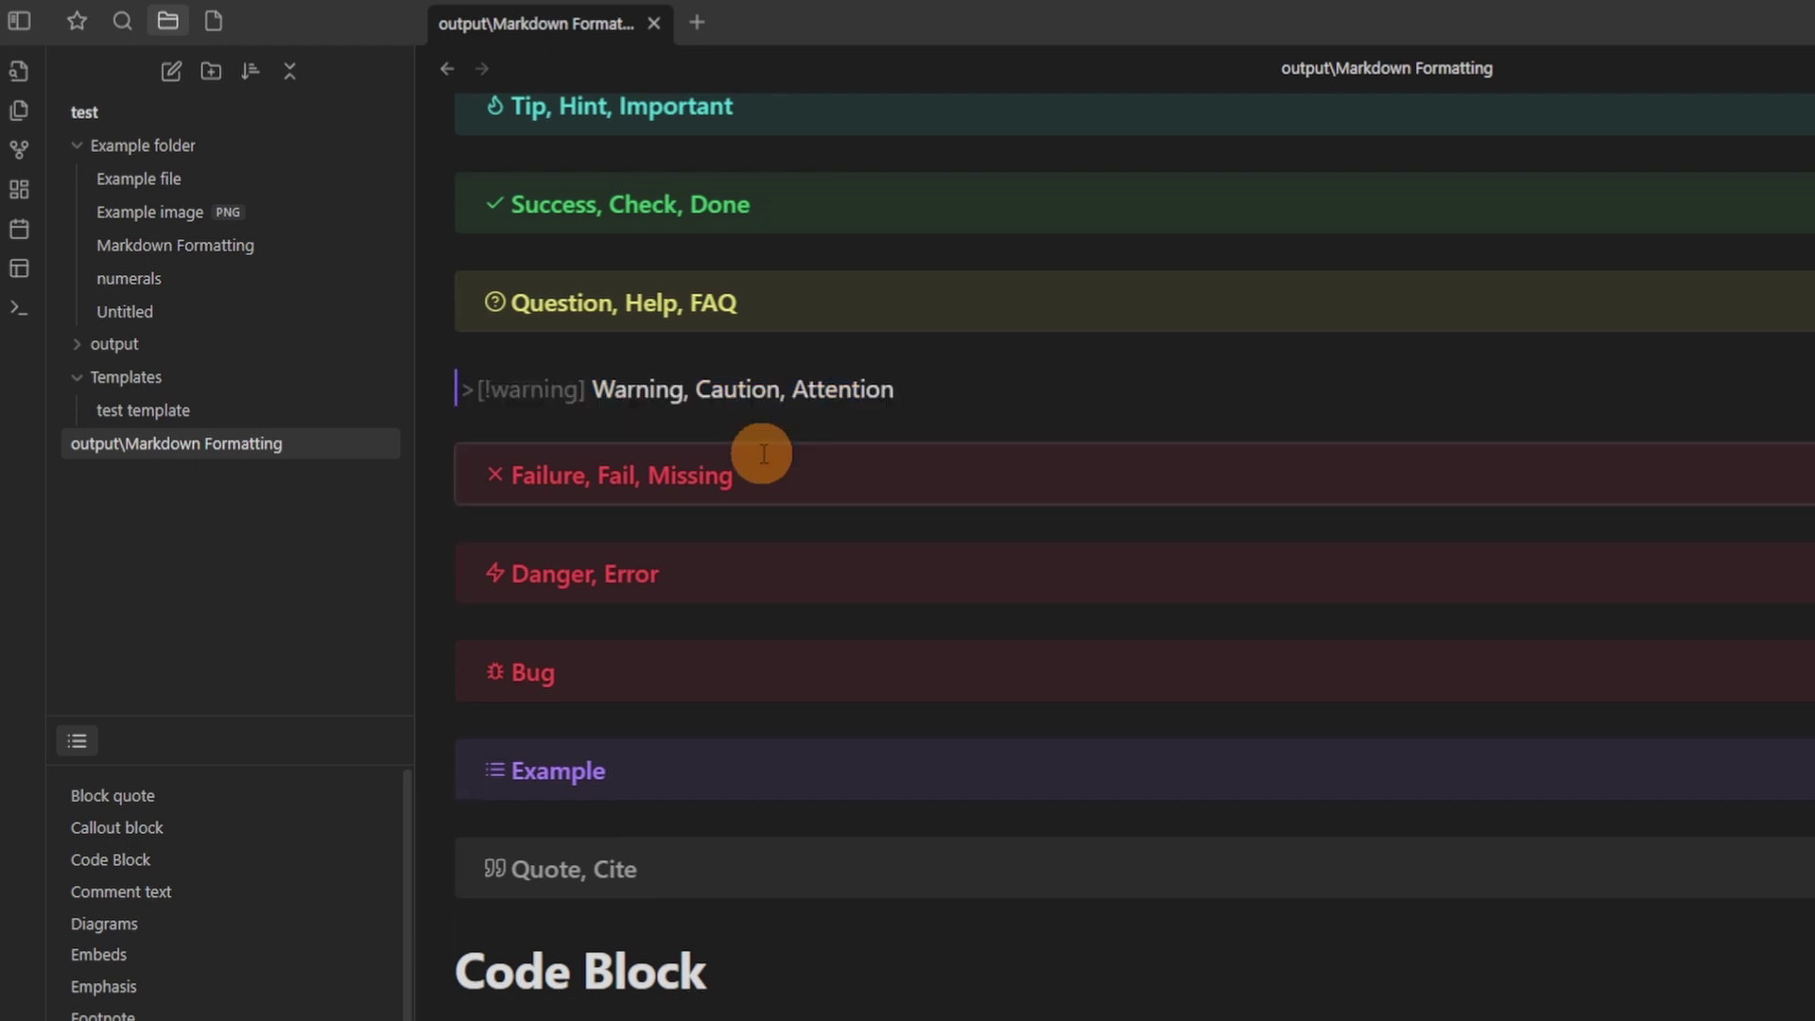
key("Down")
key("Down")
key("Down")
key("Down")
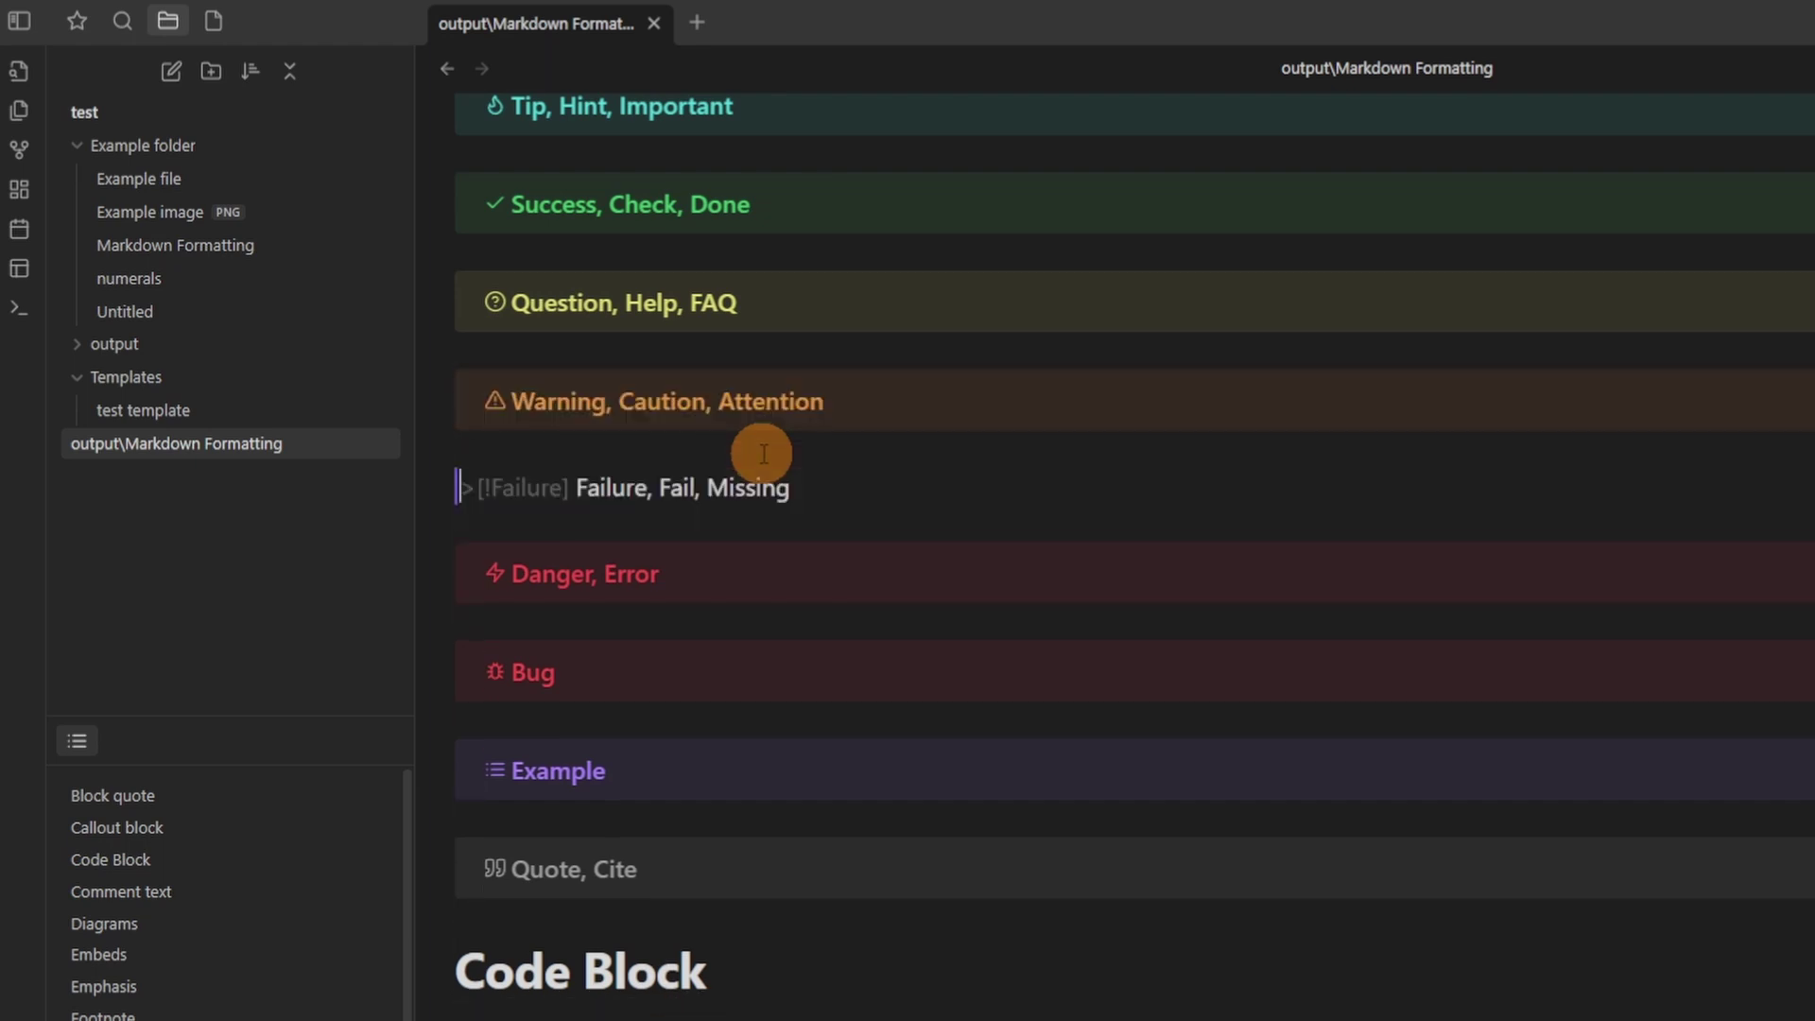
scroll(735, 666, "down", 7)
scroll(735, 667, "down", 8)
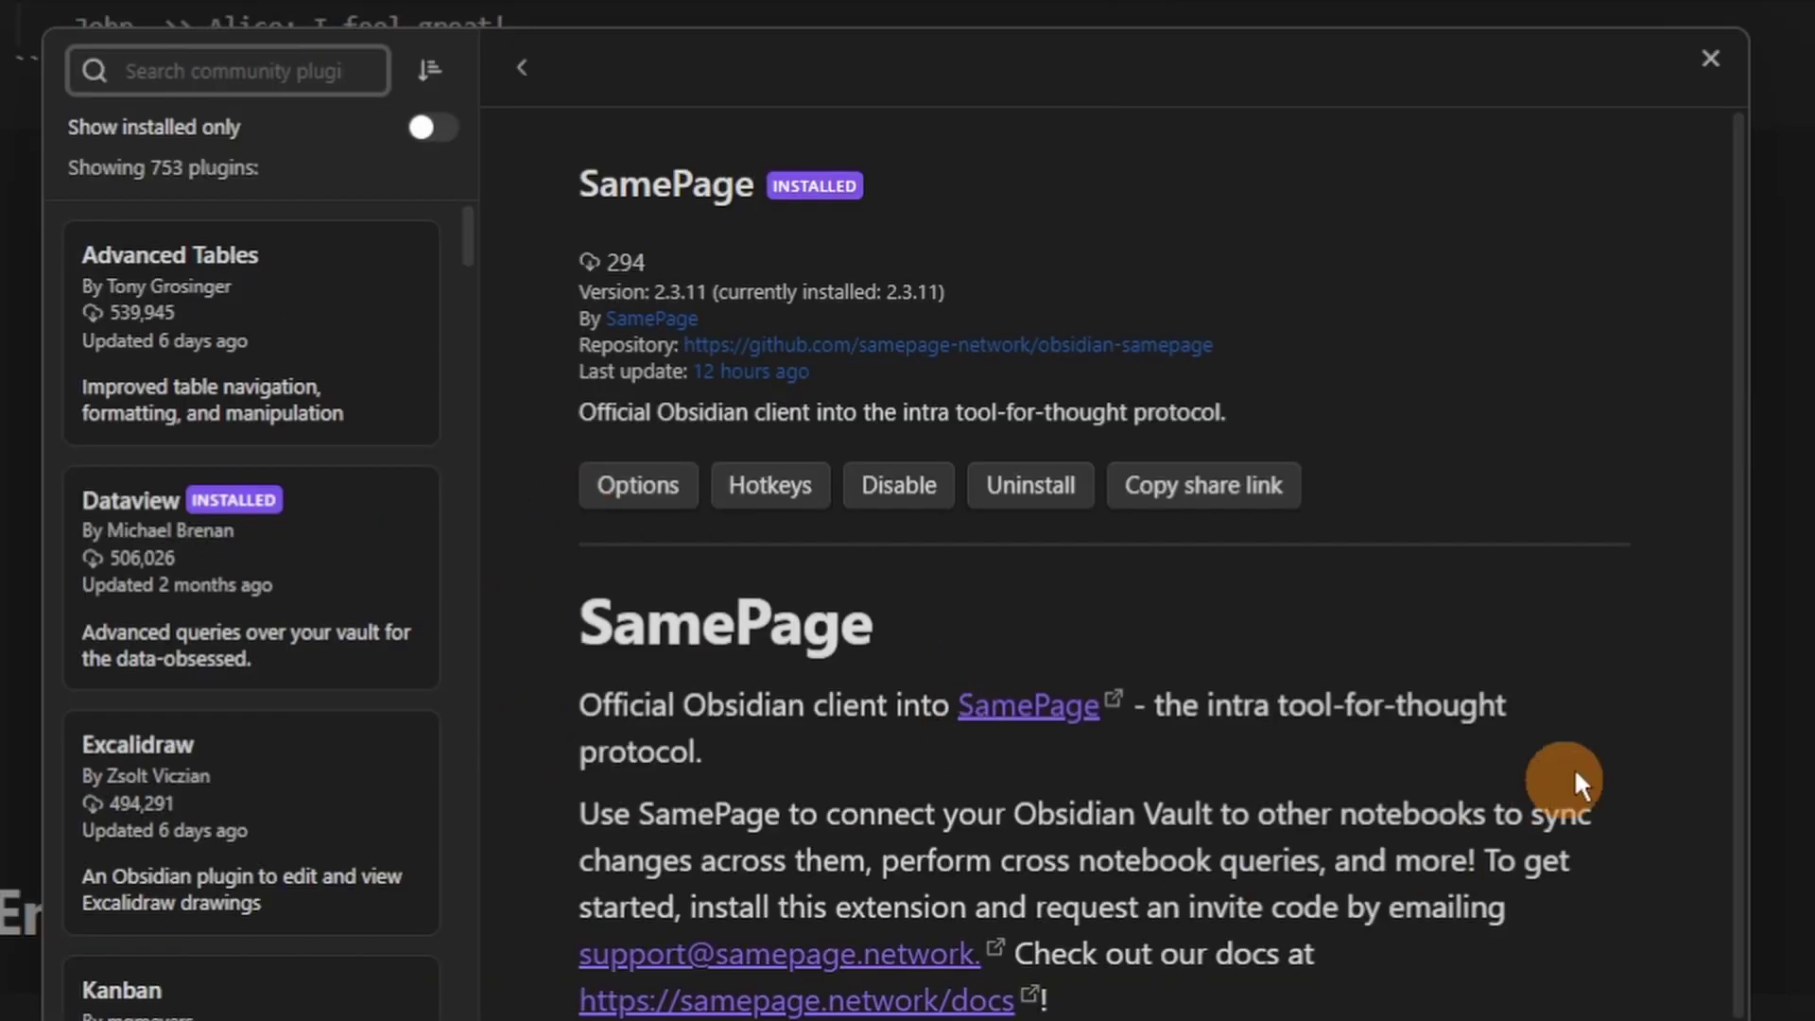
Scroll the SamePage plugin page, then start its welcome setup with a new notebook.
scroll(1597, 761, "down", 5)
scroll(1611, 750, "down", 1)
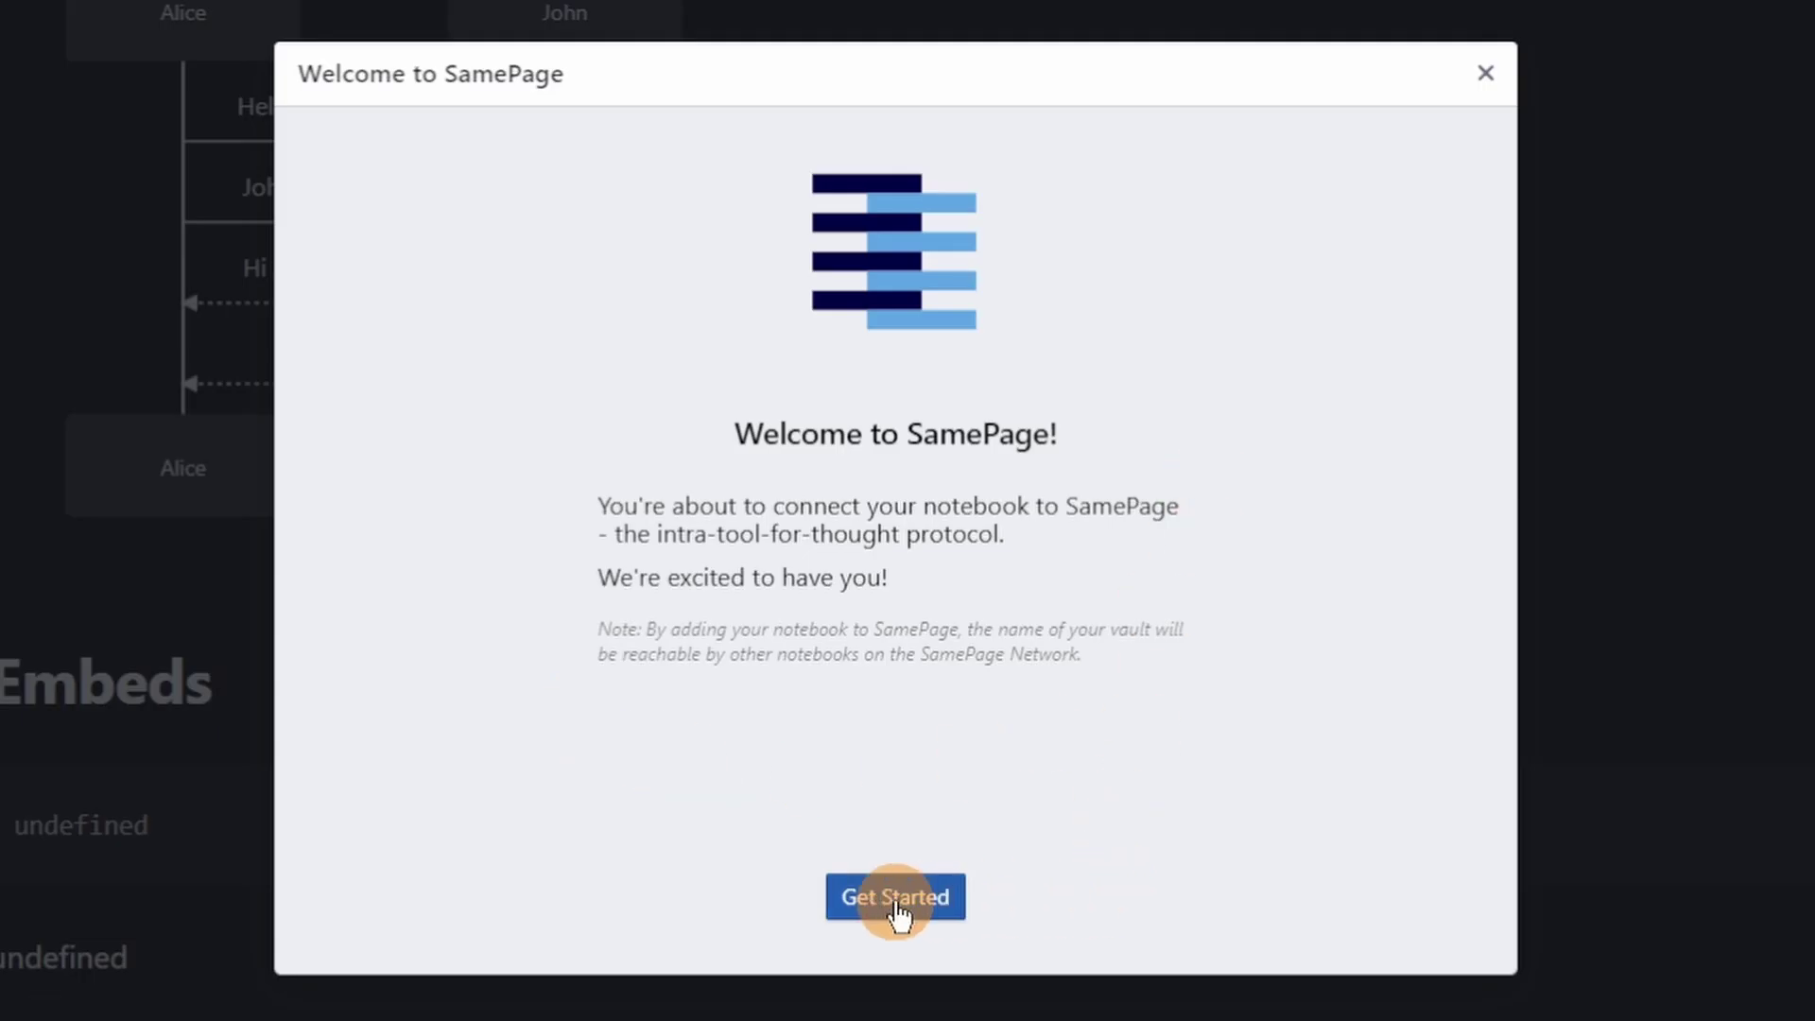
left_click(894, 904)
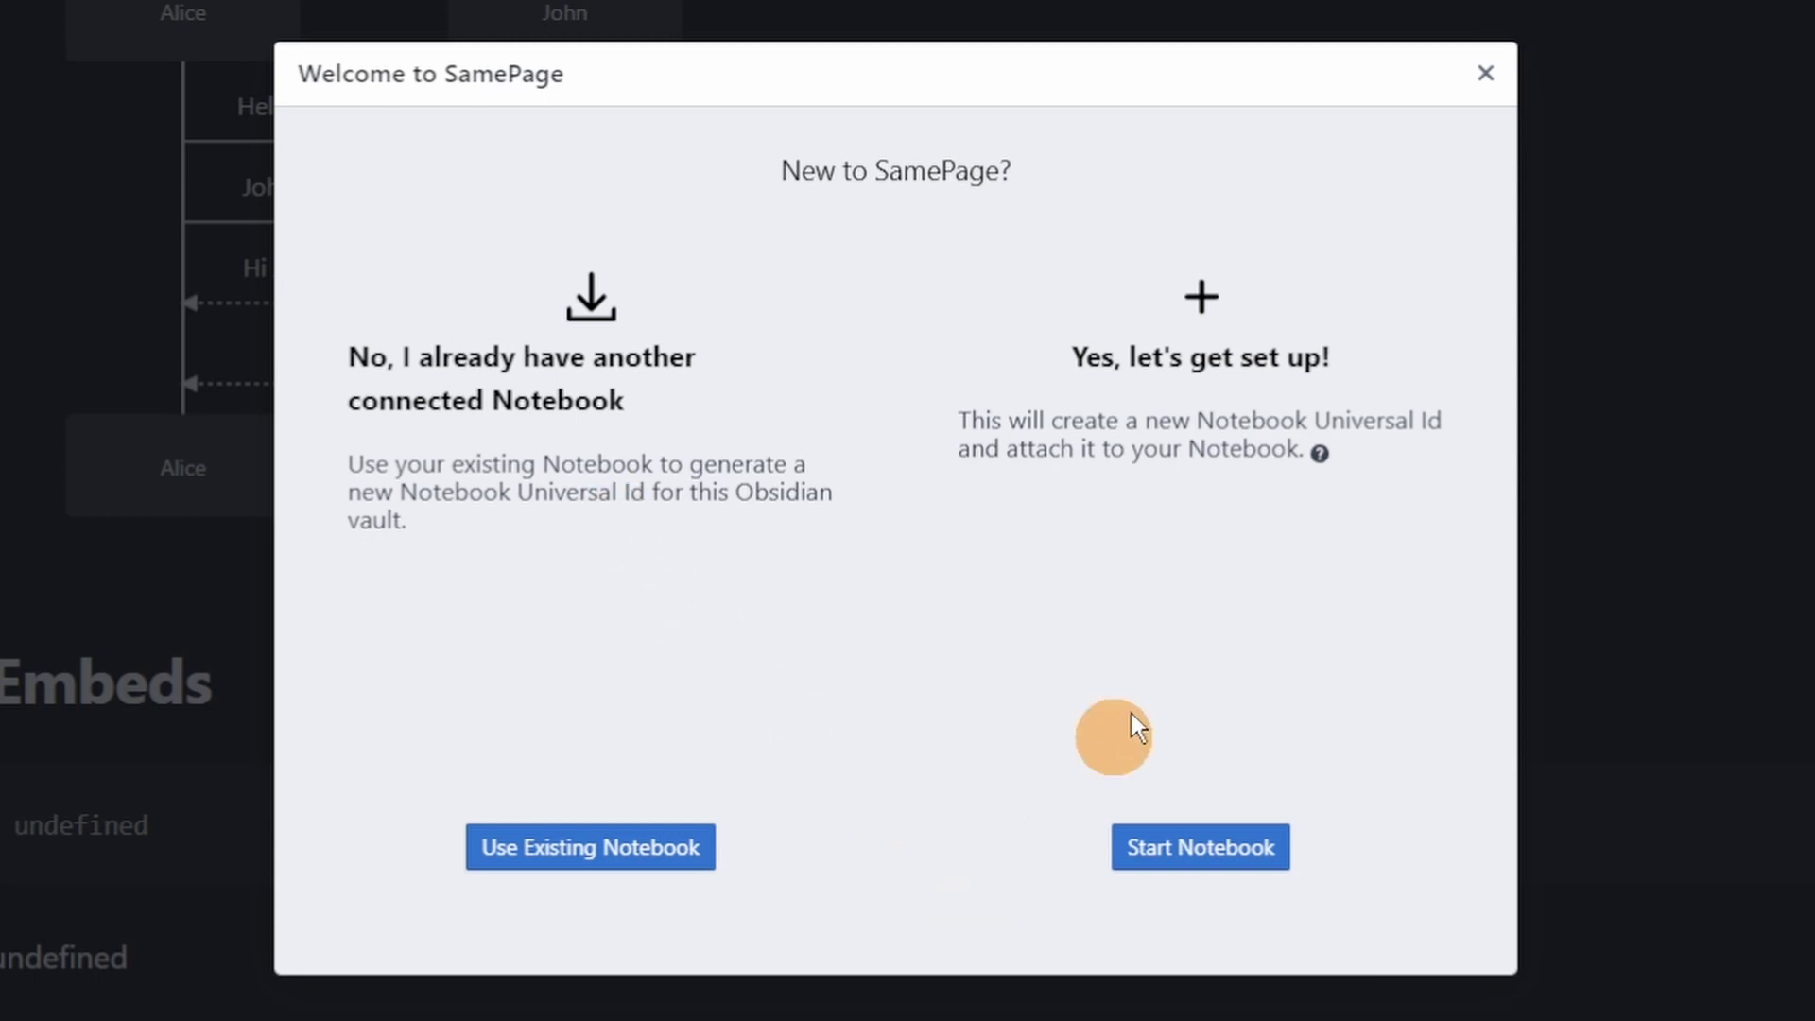
left_click(1239, 851)
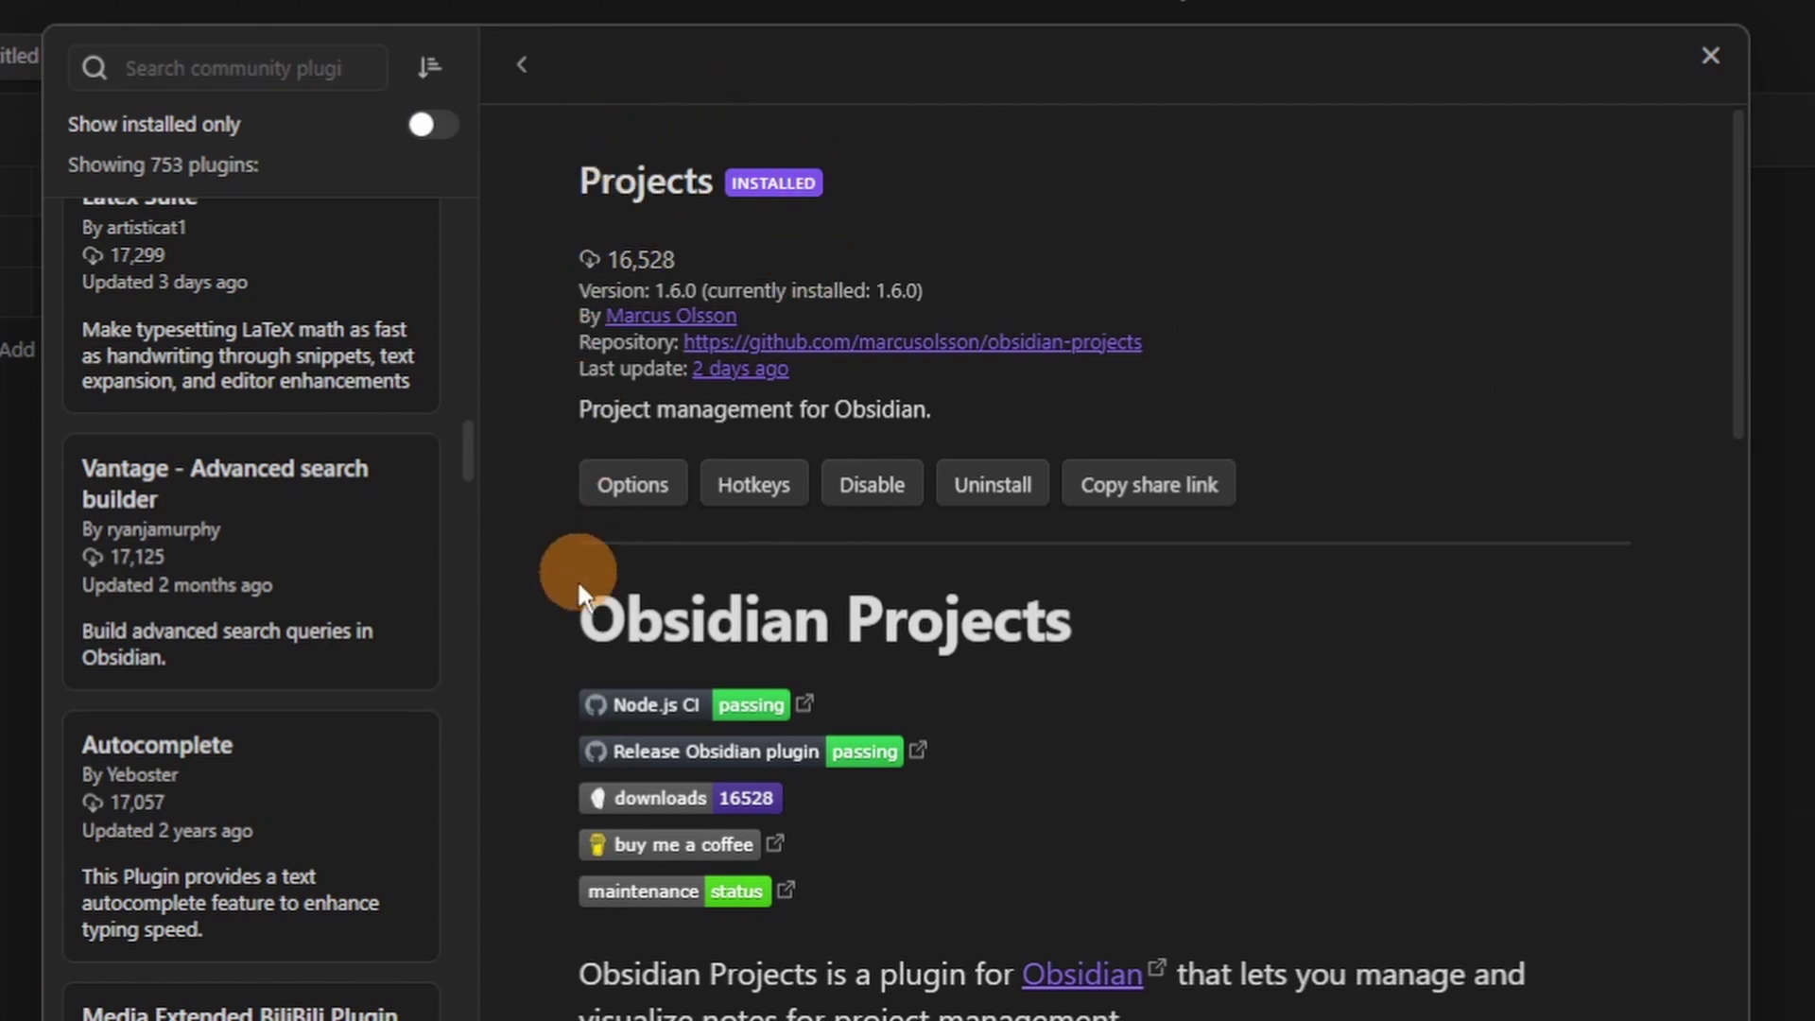
Close the Projects plugin settings, then open and dismiss the project list and project options.
left_click(630, 478)
key("Escape")
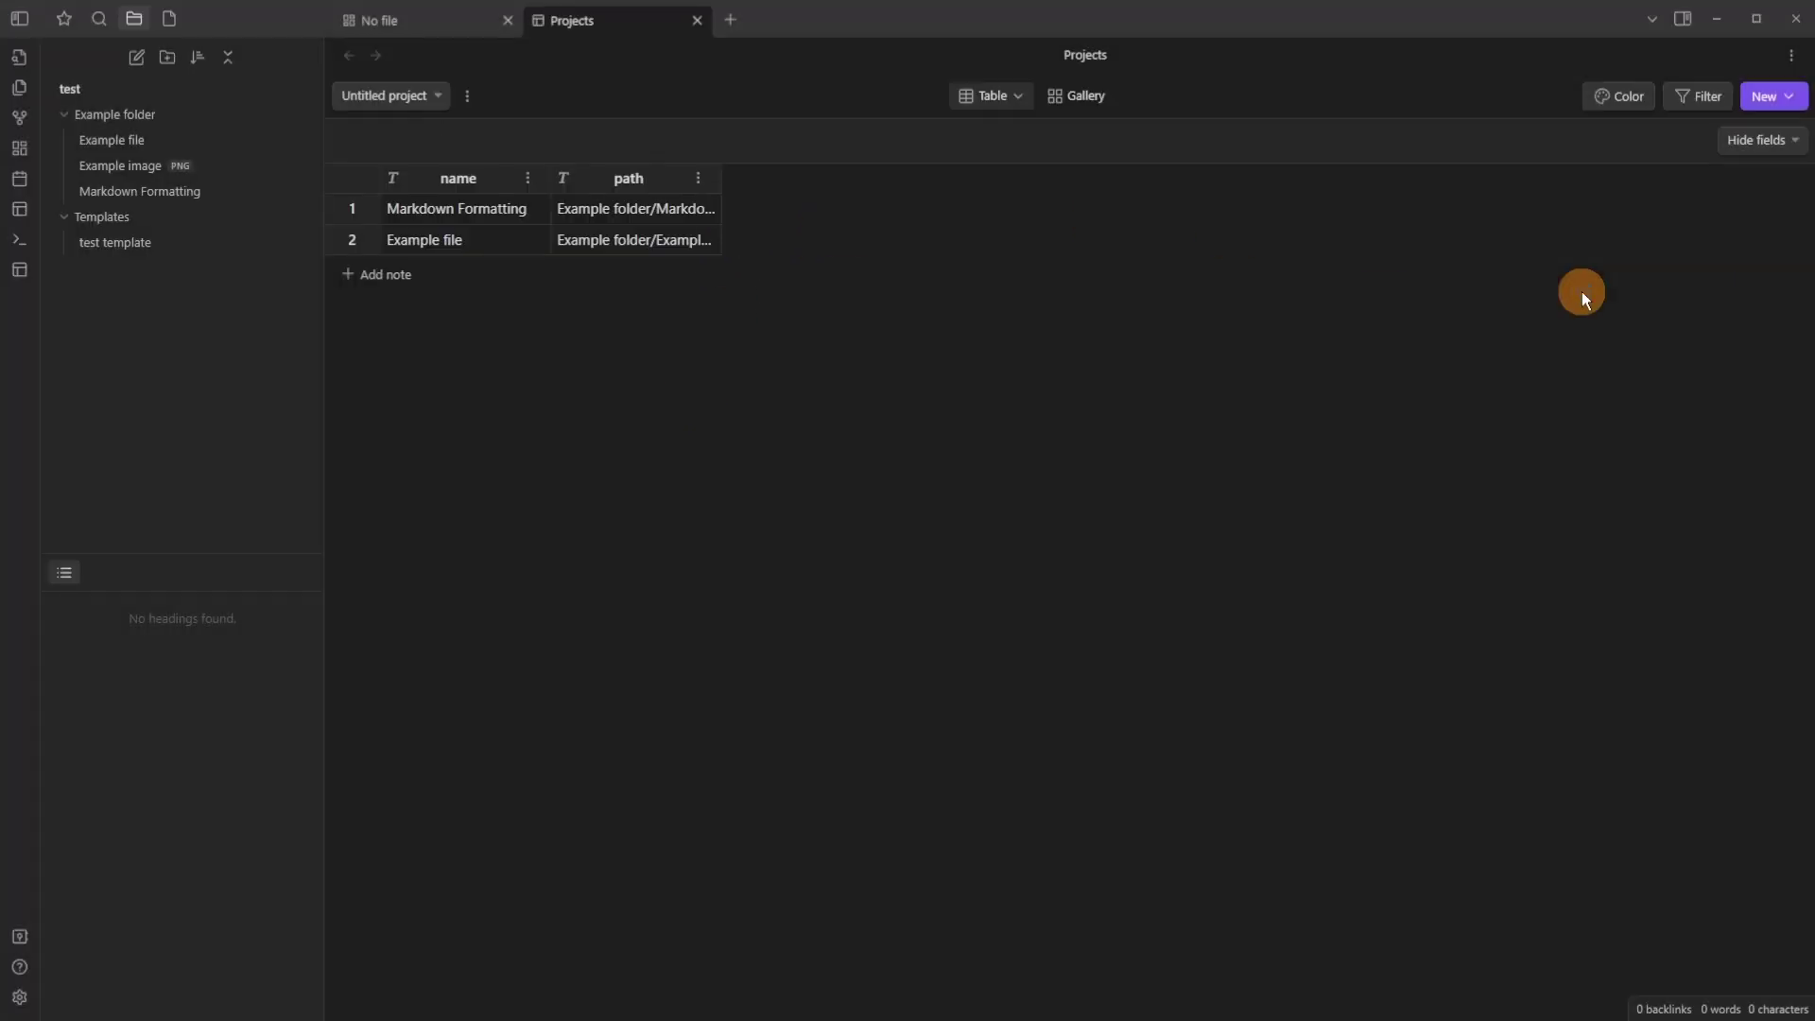
left_click(423, 96)
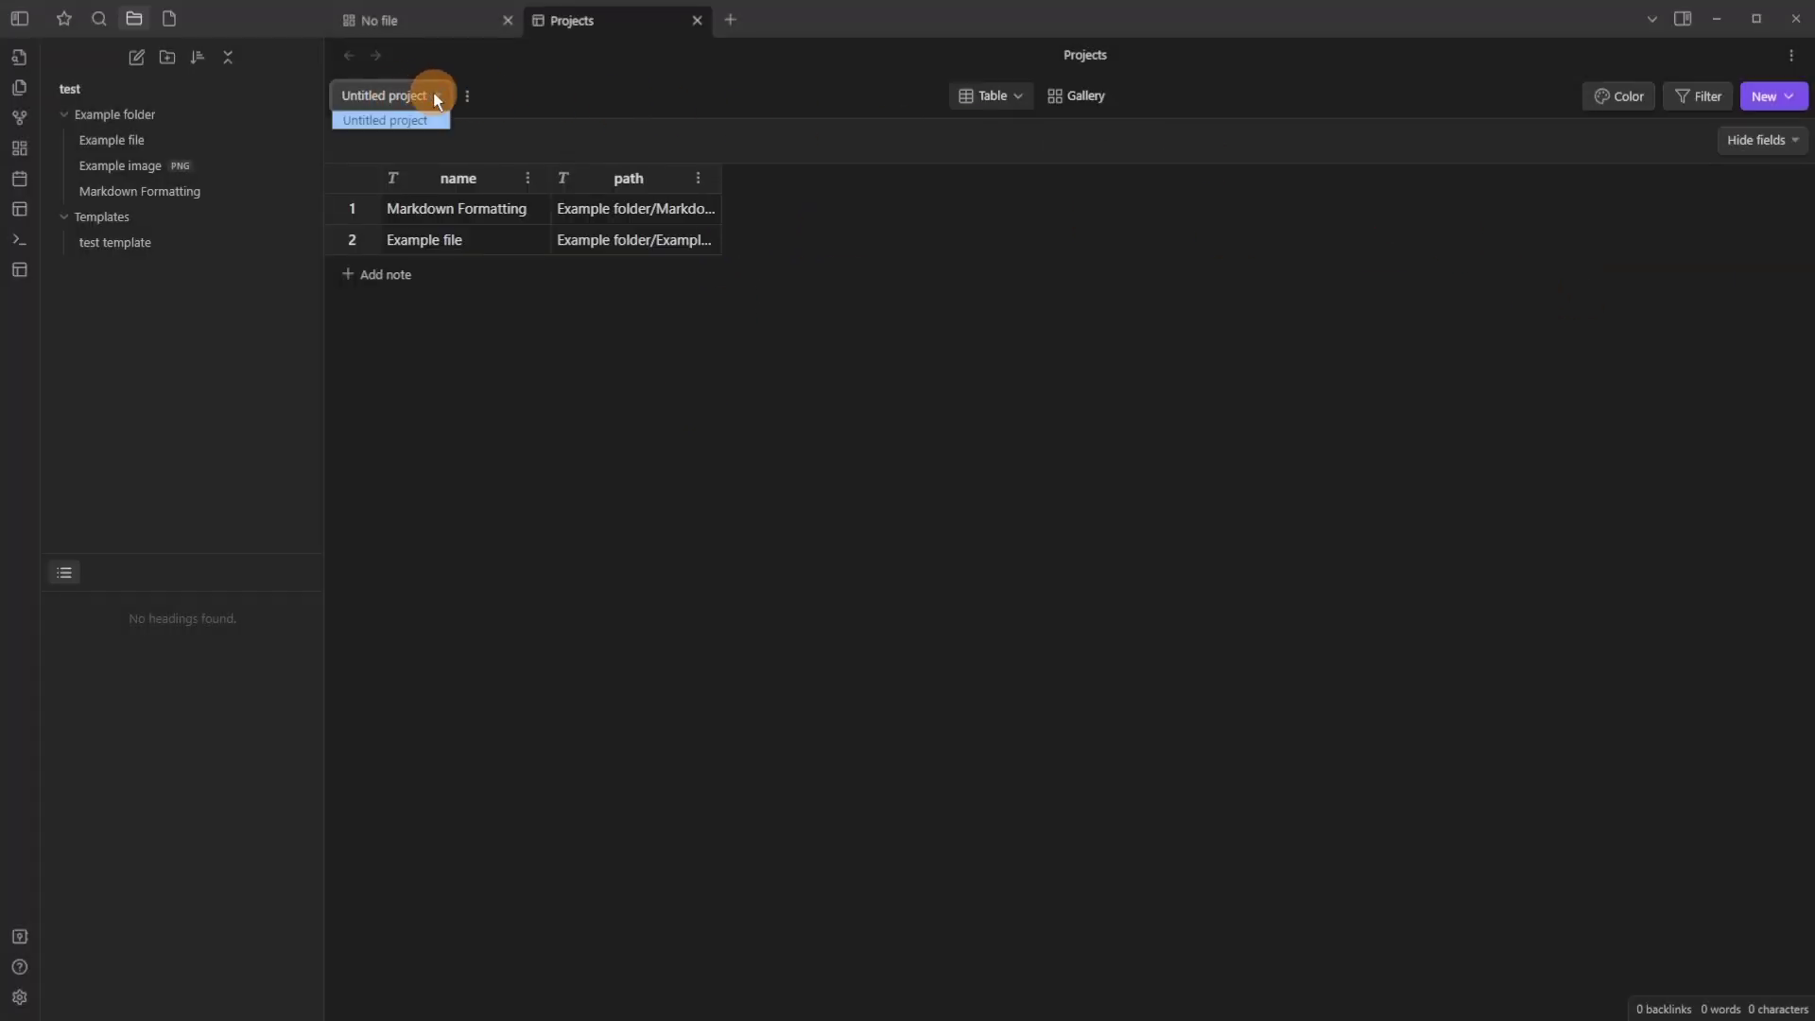
left_click(509, 89)
left_click(469, 96)
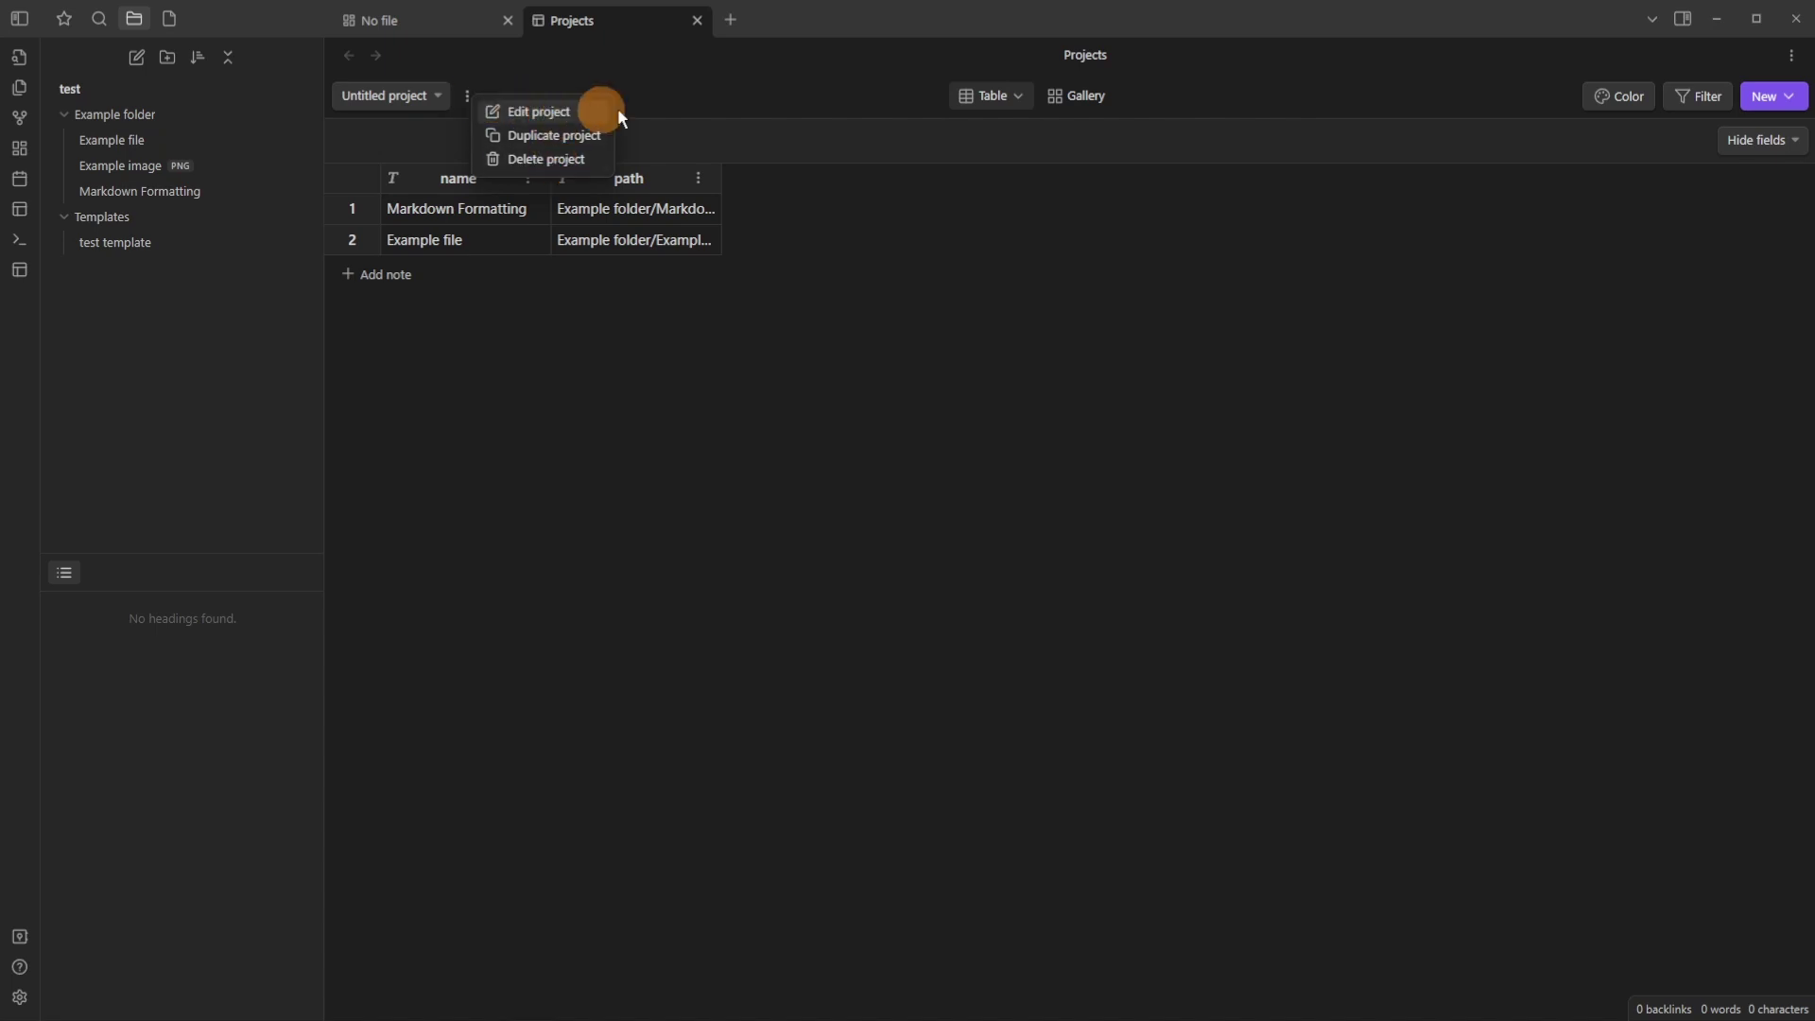
left_click(826, 100)
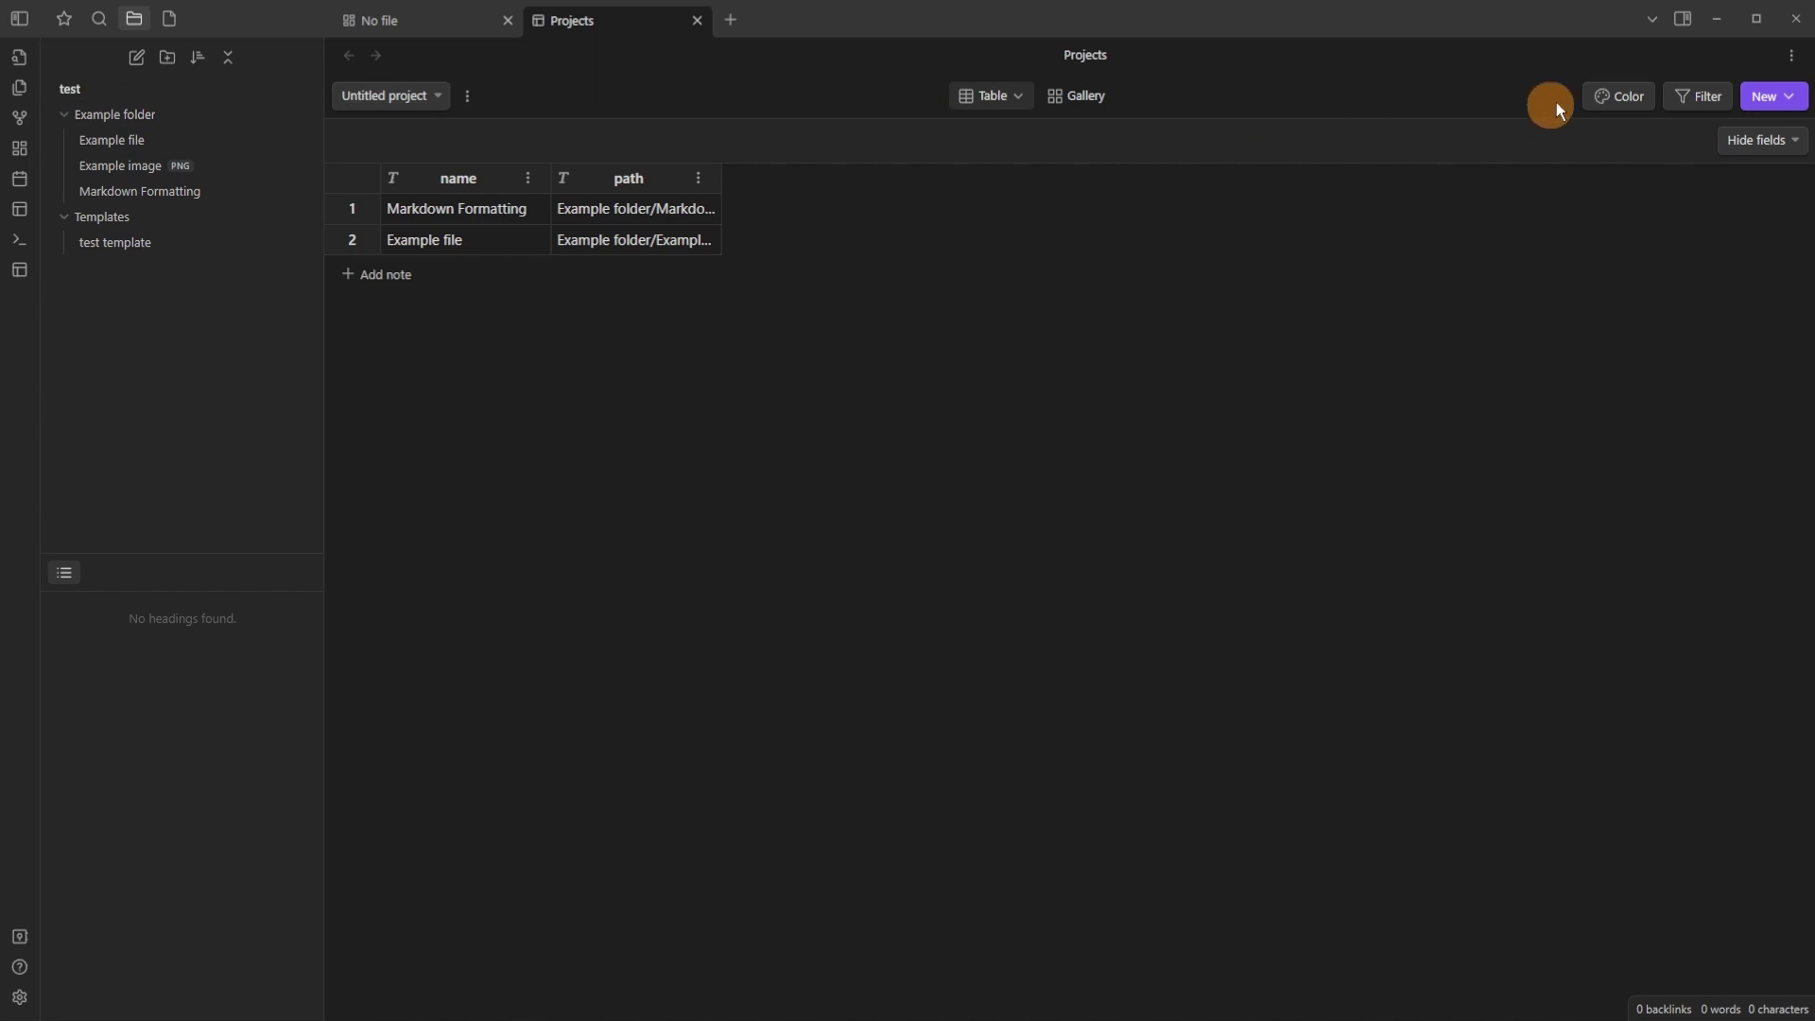
Add a row colour rule to the Untitled project and make its swatch red.
left_click(1616, 98)
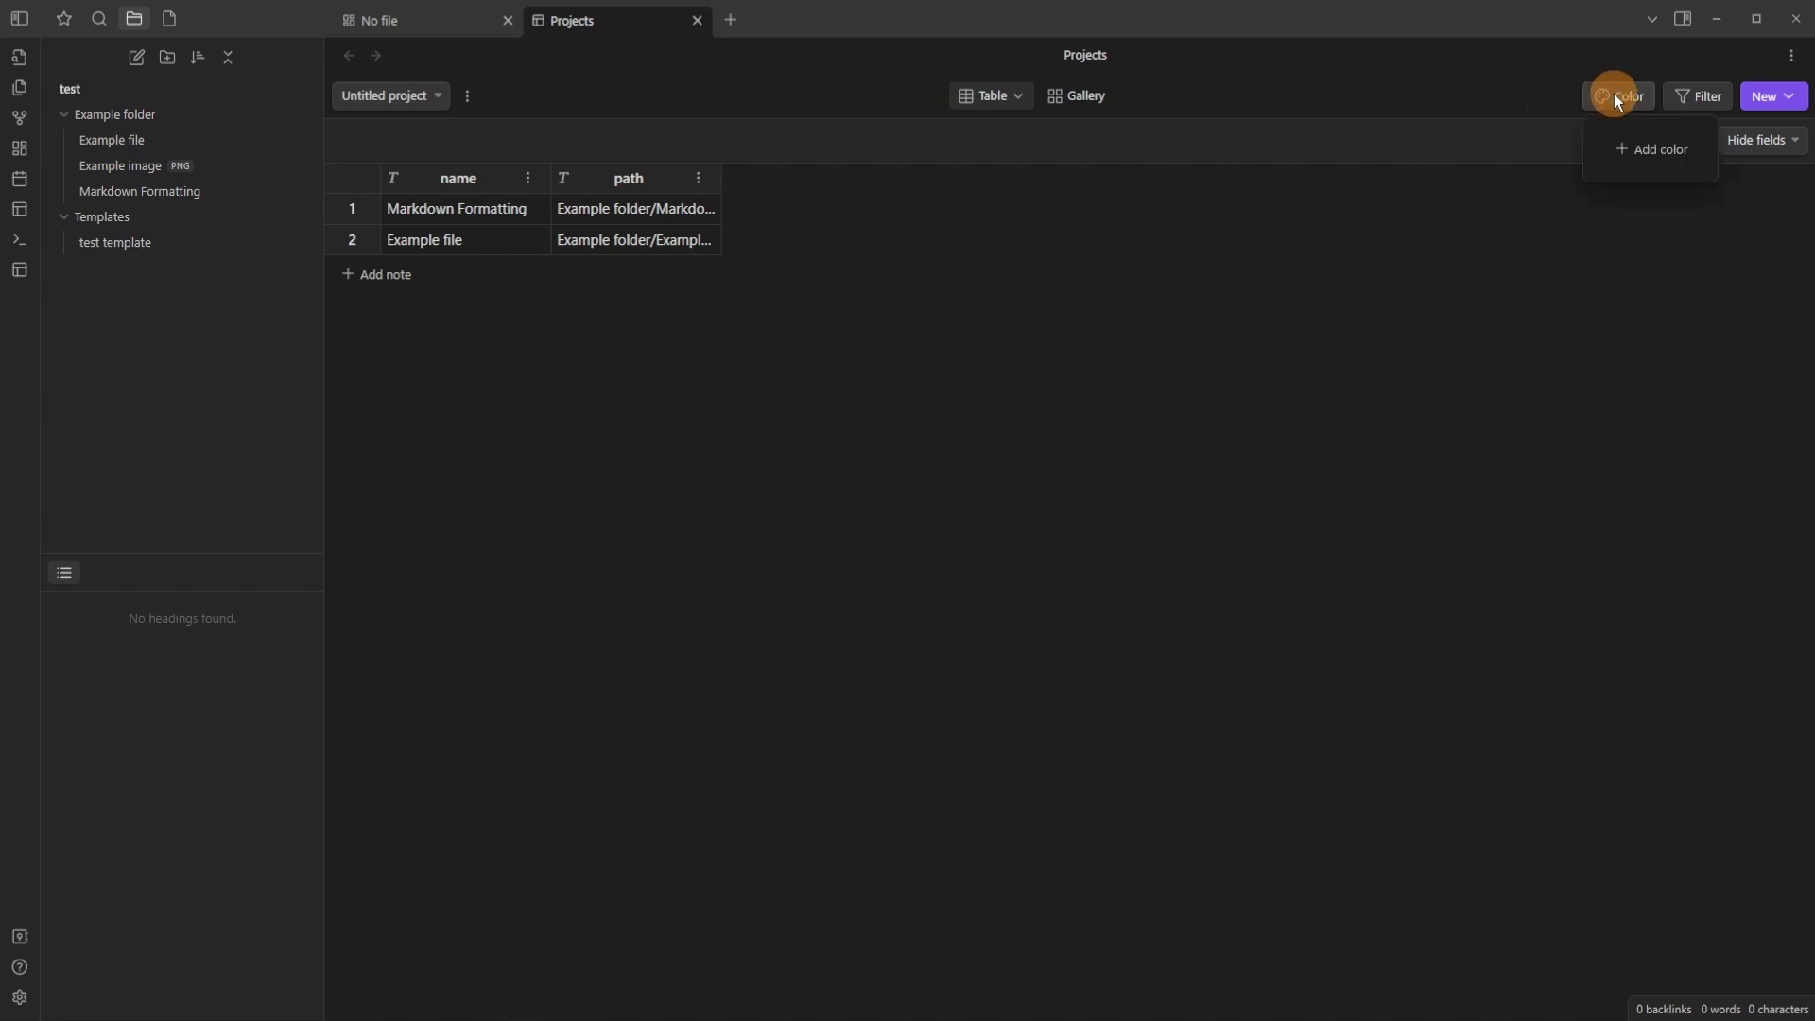
left_click(1636, 151)
left_click(1615, 149)
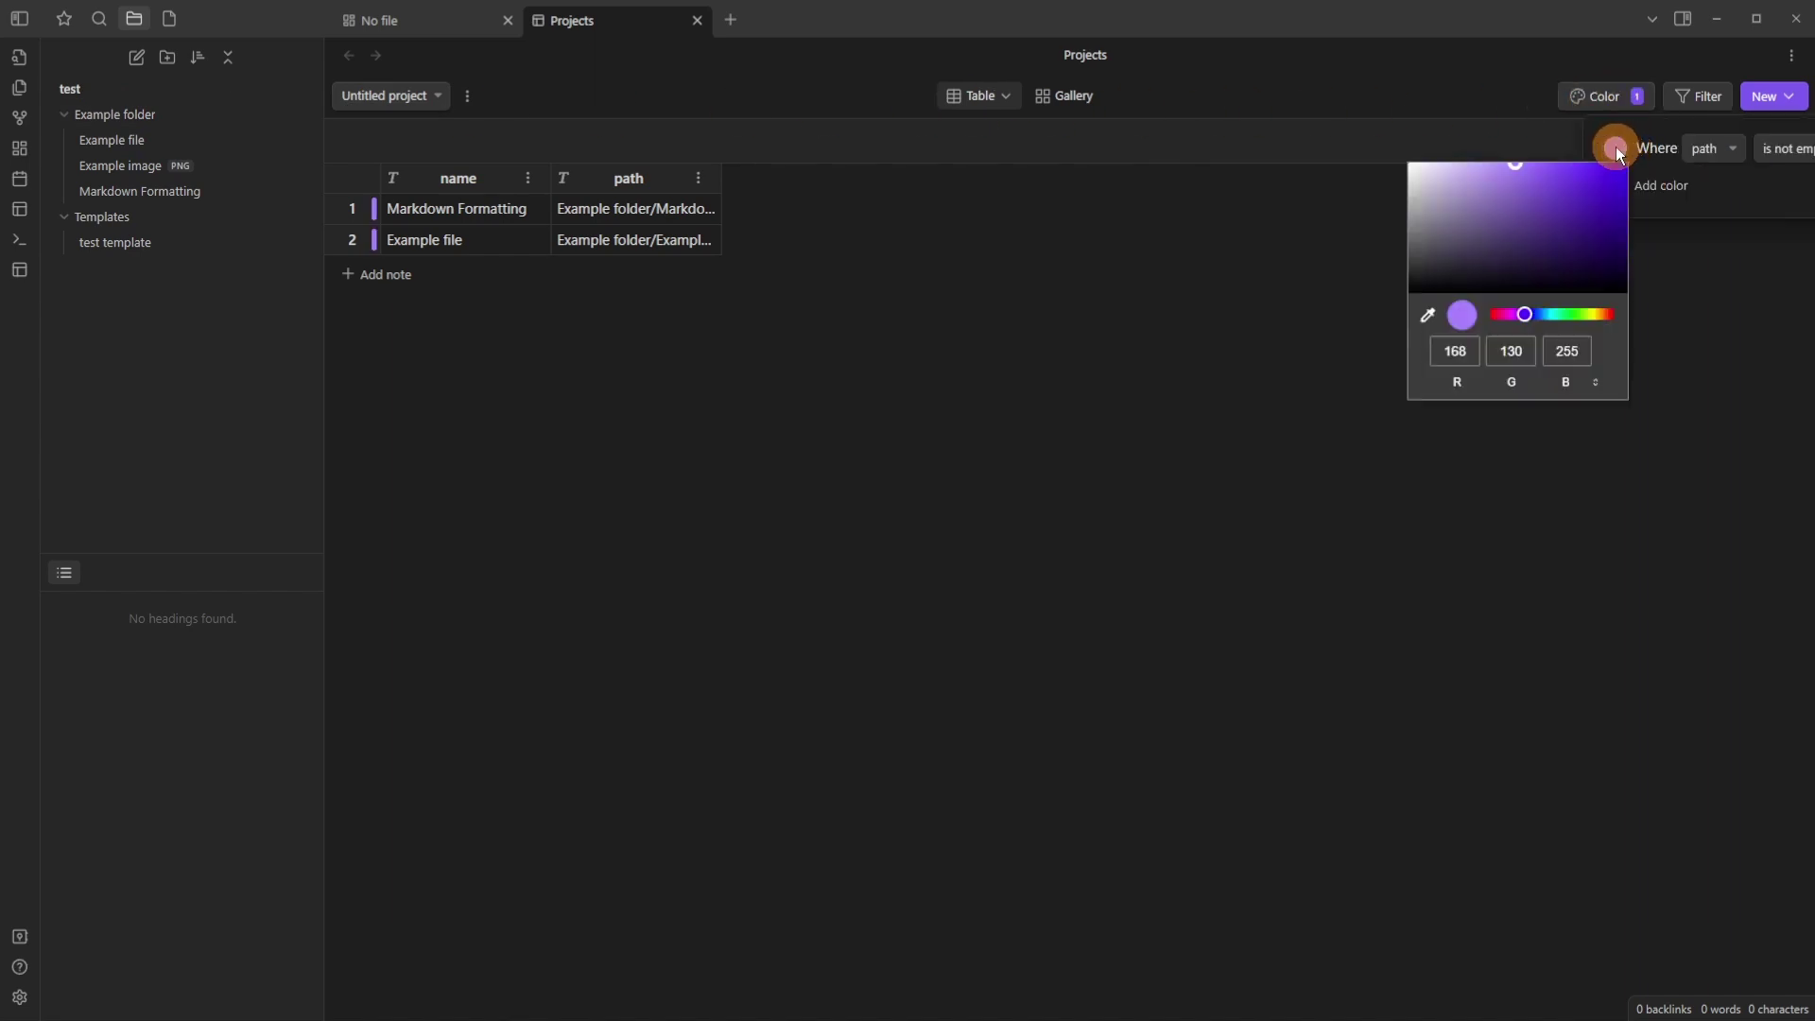
mouse_move(1560, 212)
left_mouse_down()
mouse_move(1511, 227)
mouse_move(1570, 241)
left_mouse_up()
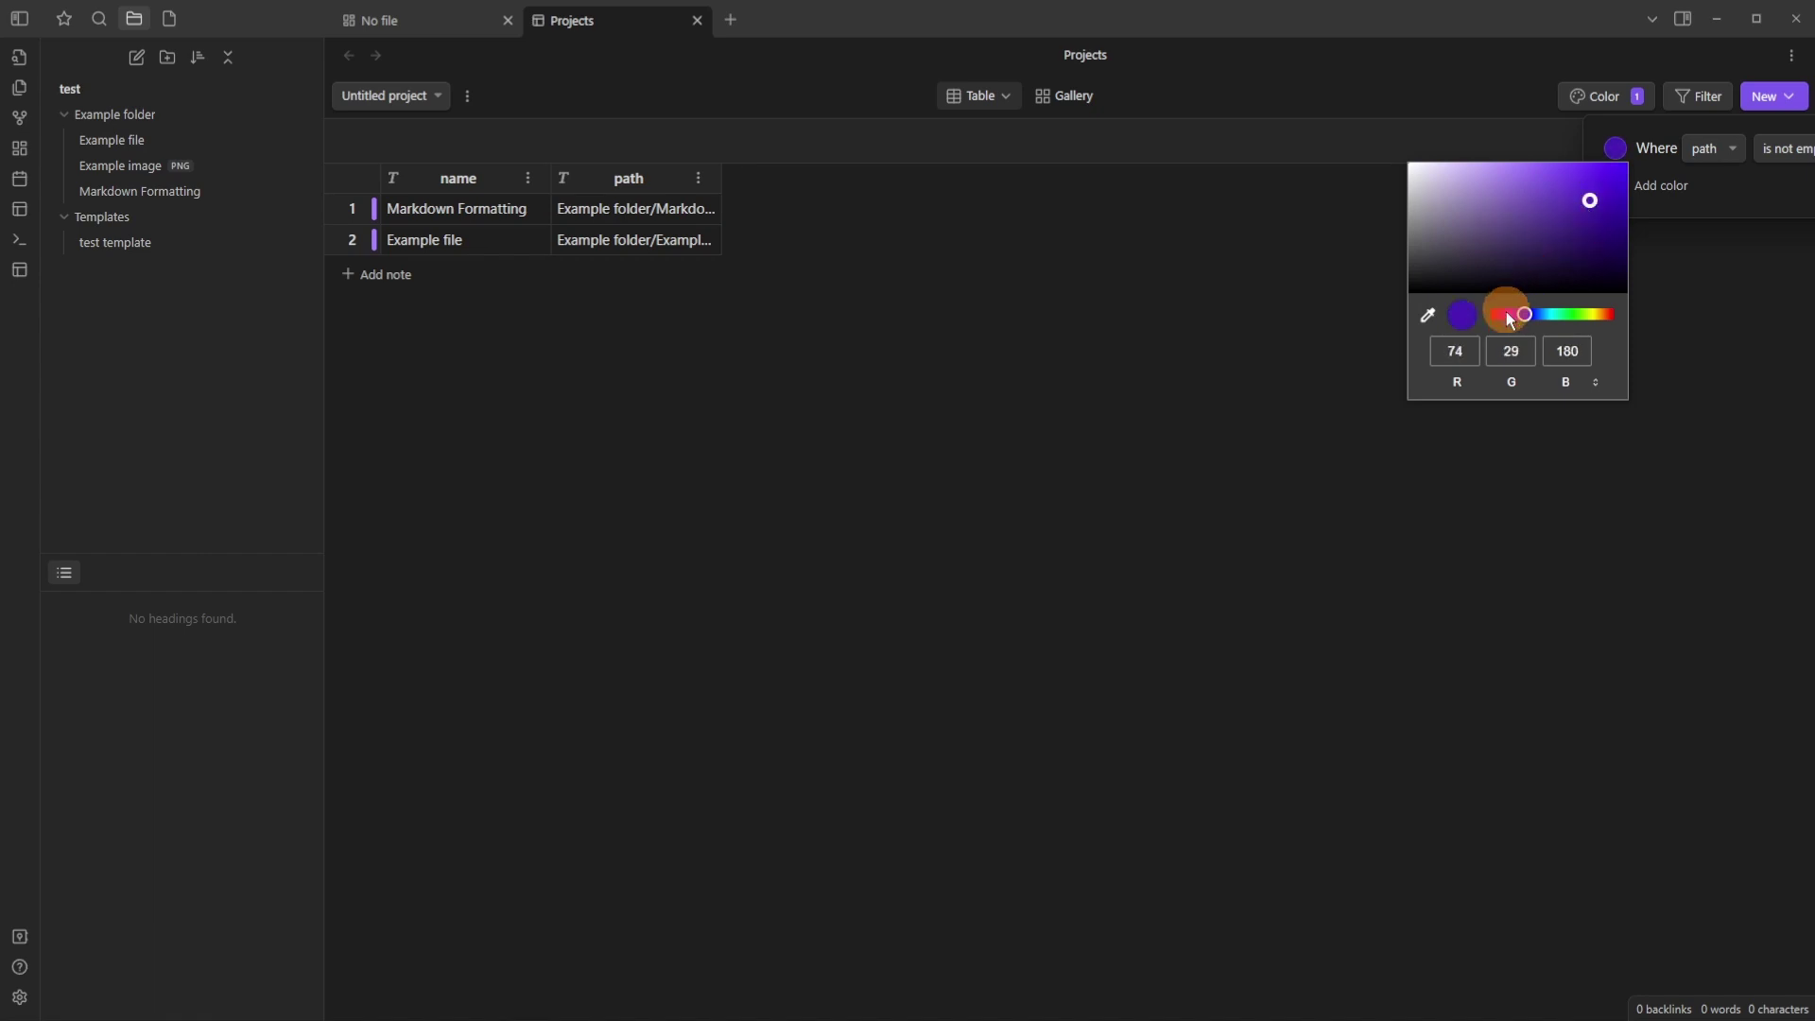
left_click_drag(1509, 320, 1497, 311)
left_click_drag(1583, 200, 1591, 184)
left_click(1578, 133)
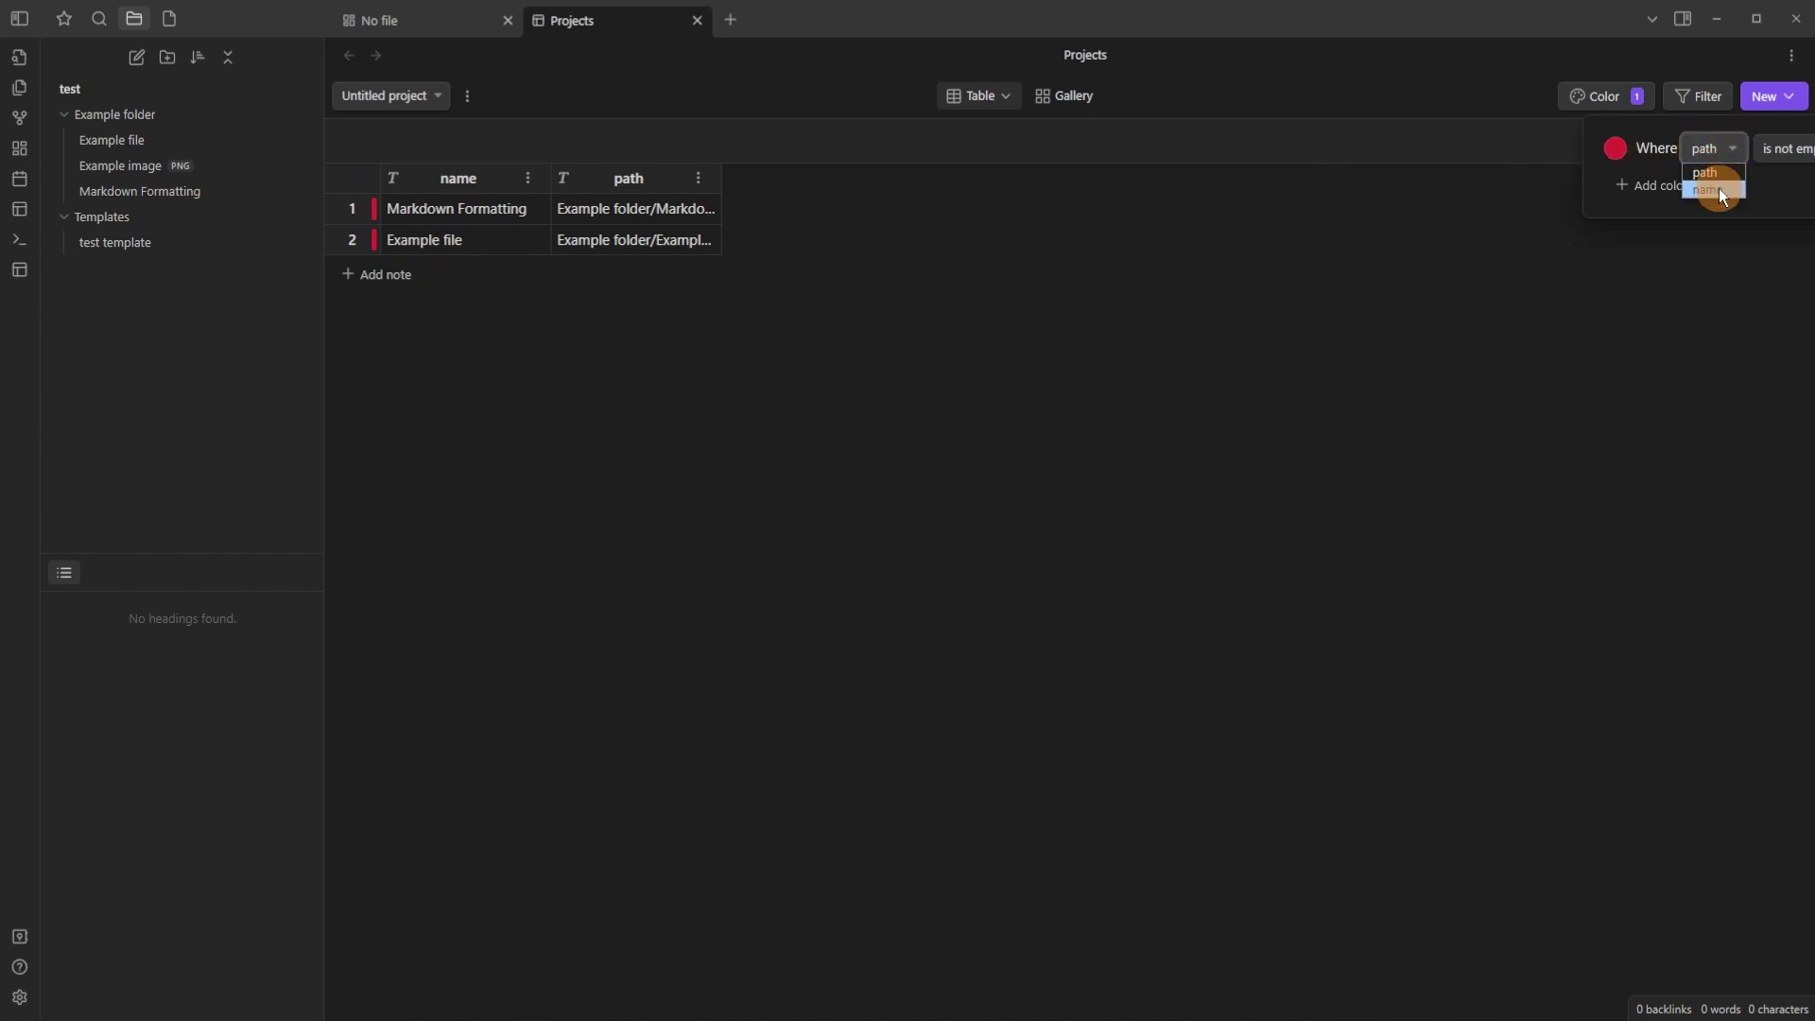
Set the red rule to path is empty and add a first filter condition.
left_click(1719, 189)
left_click(1781, 153)
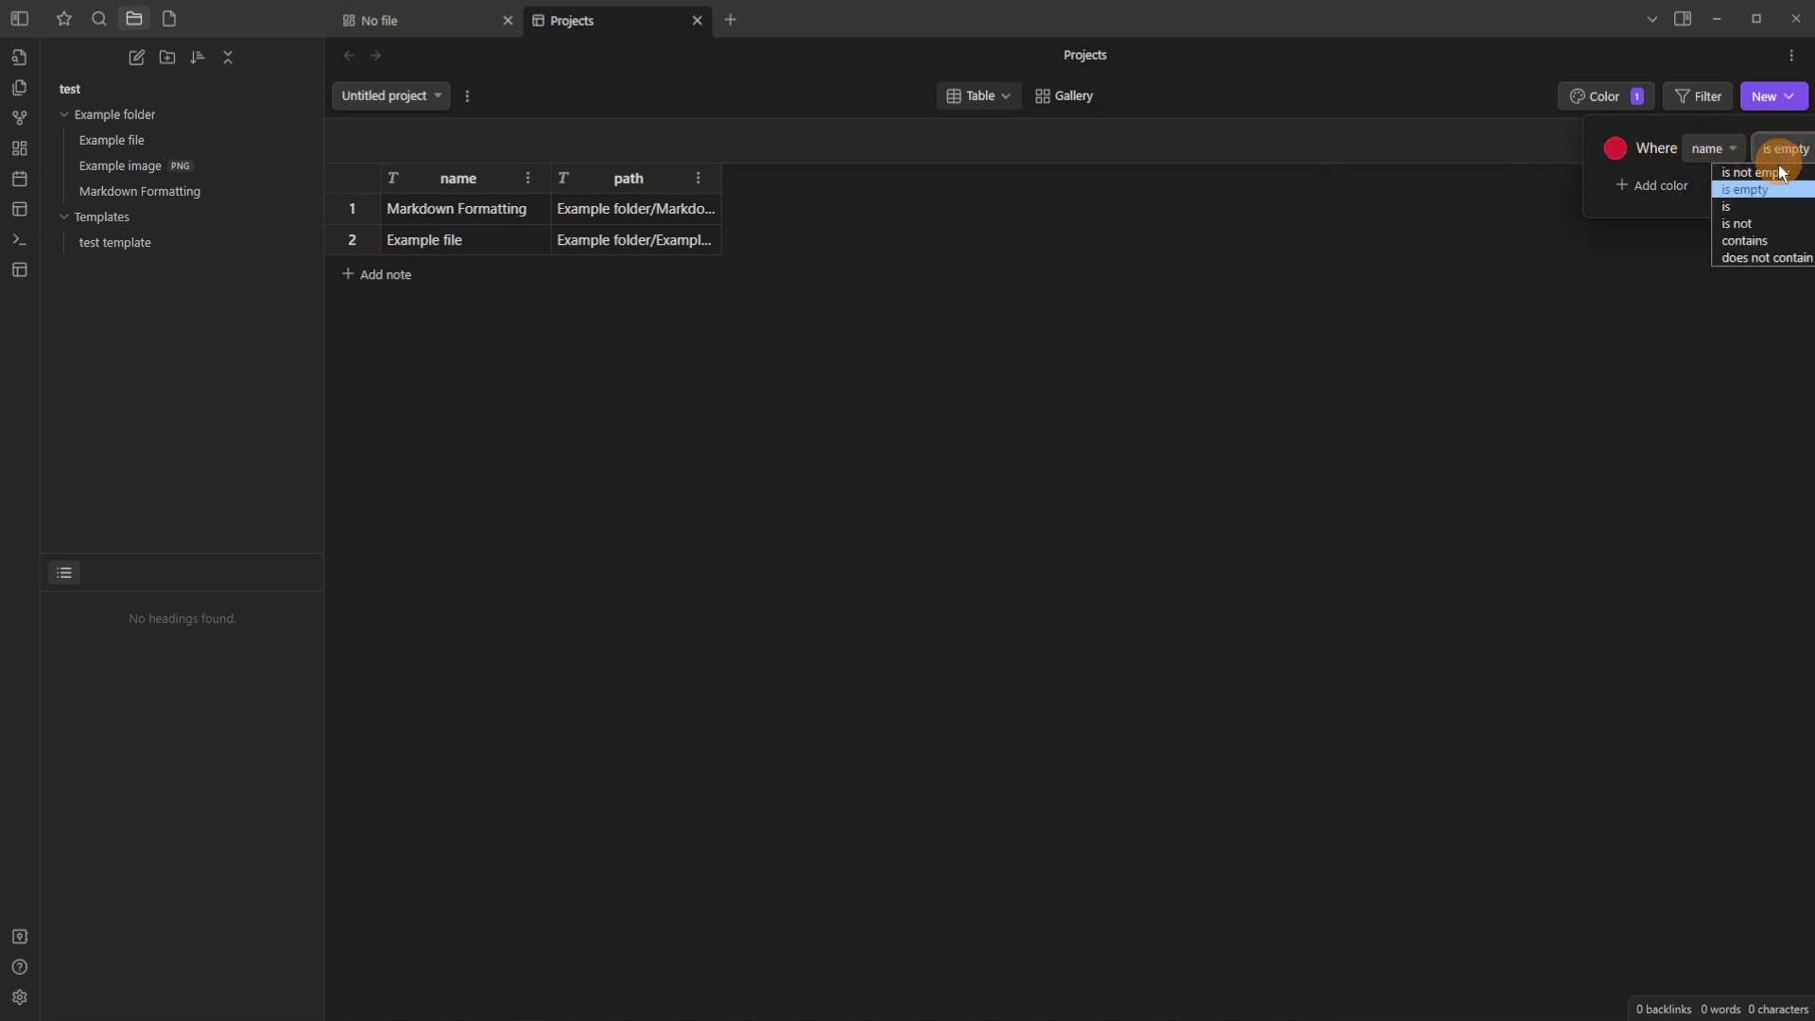
left_click(1721, 153)
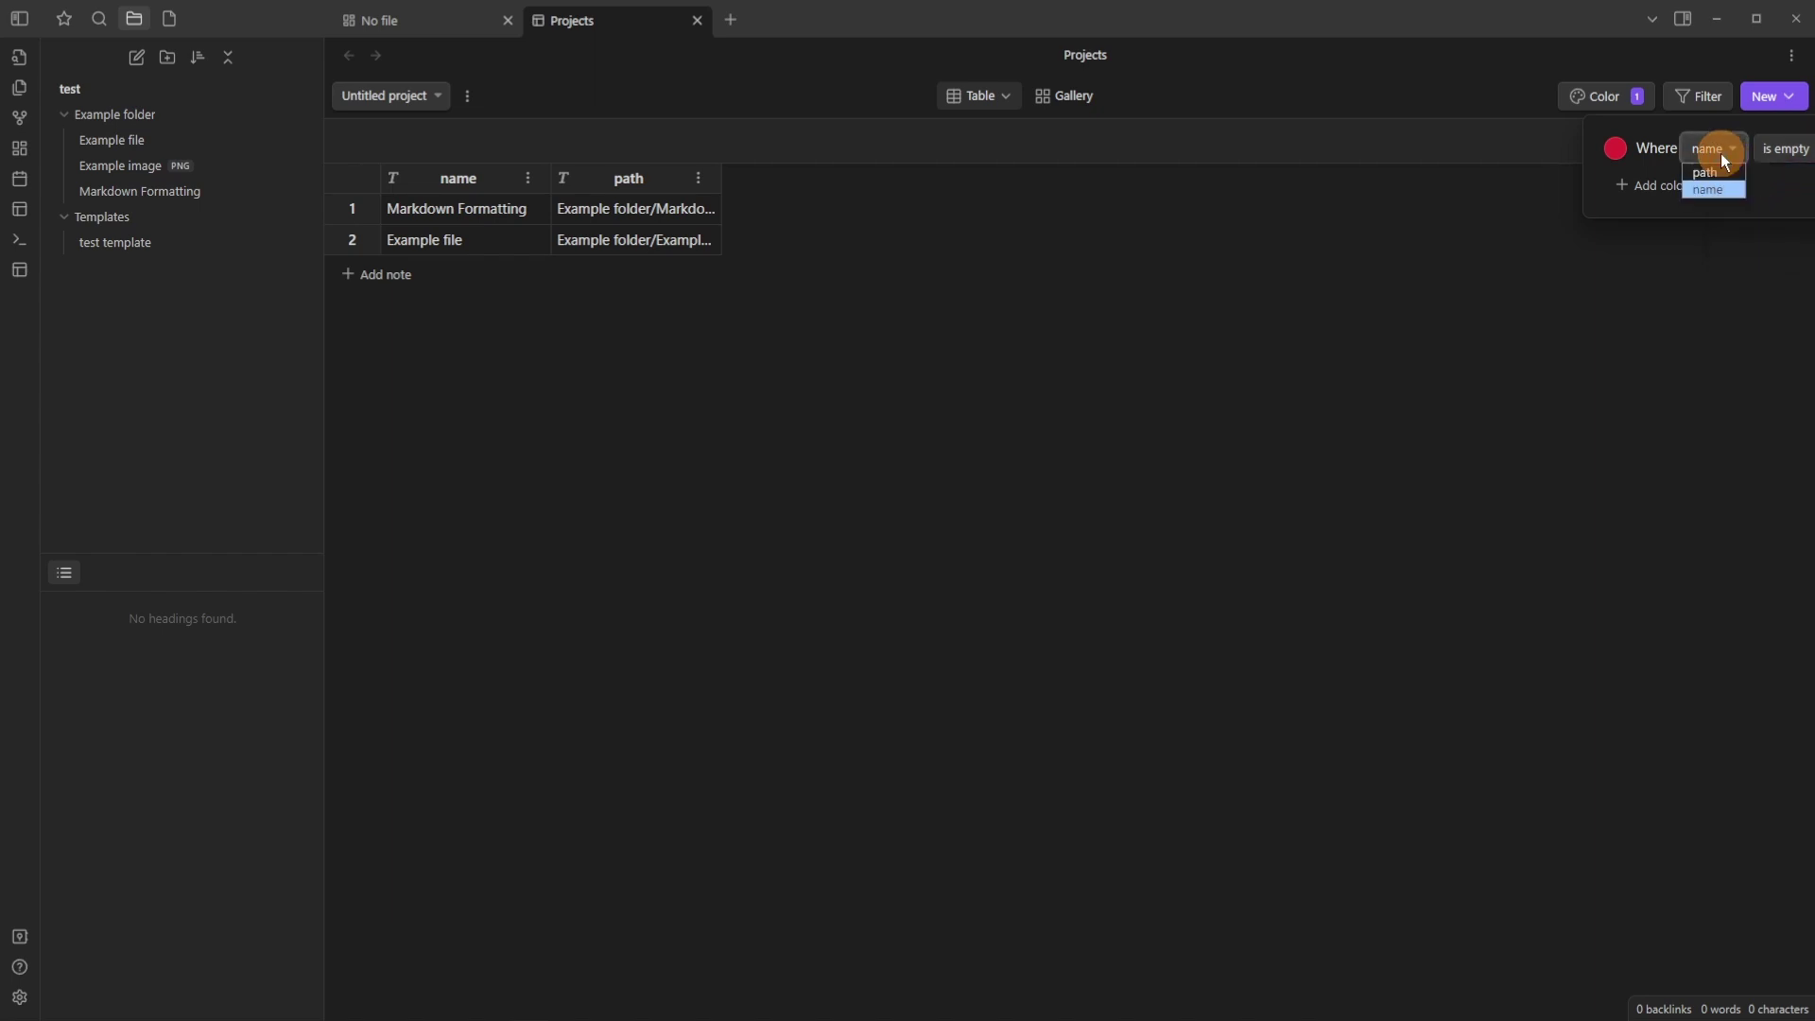
left_click(1719, 174)
left_click(1785, 150)
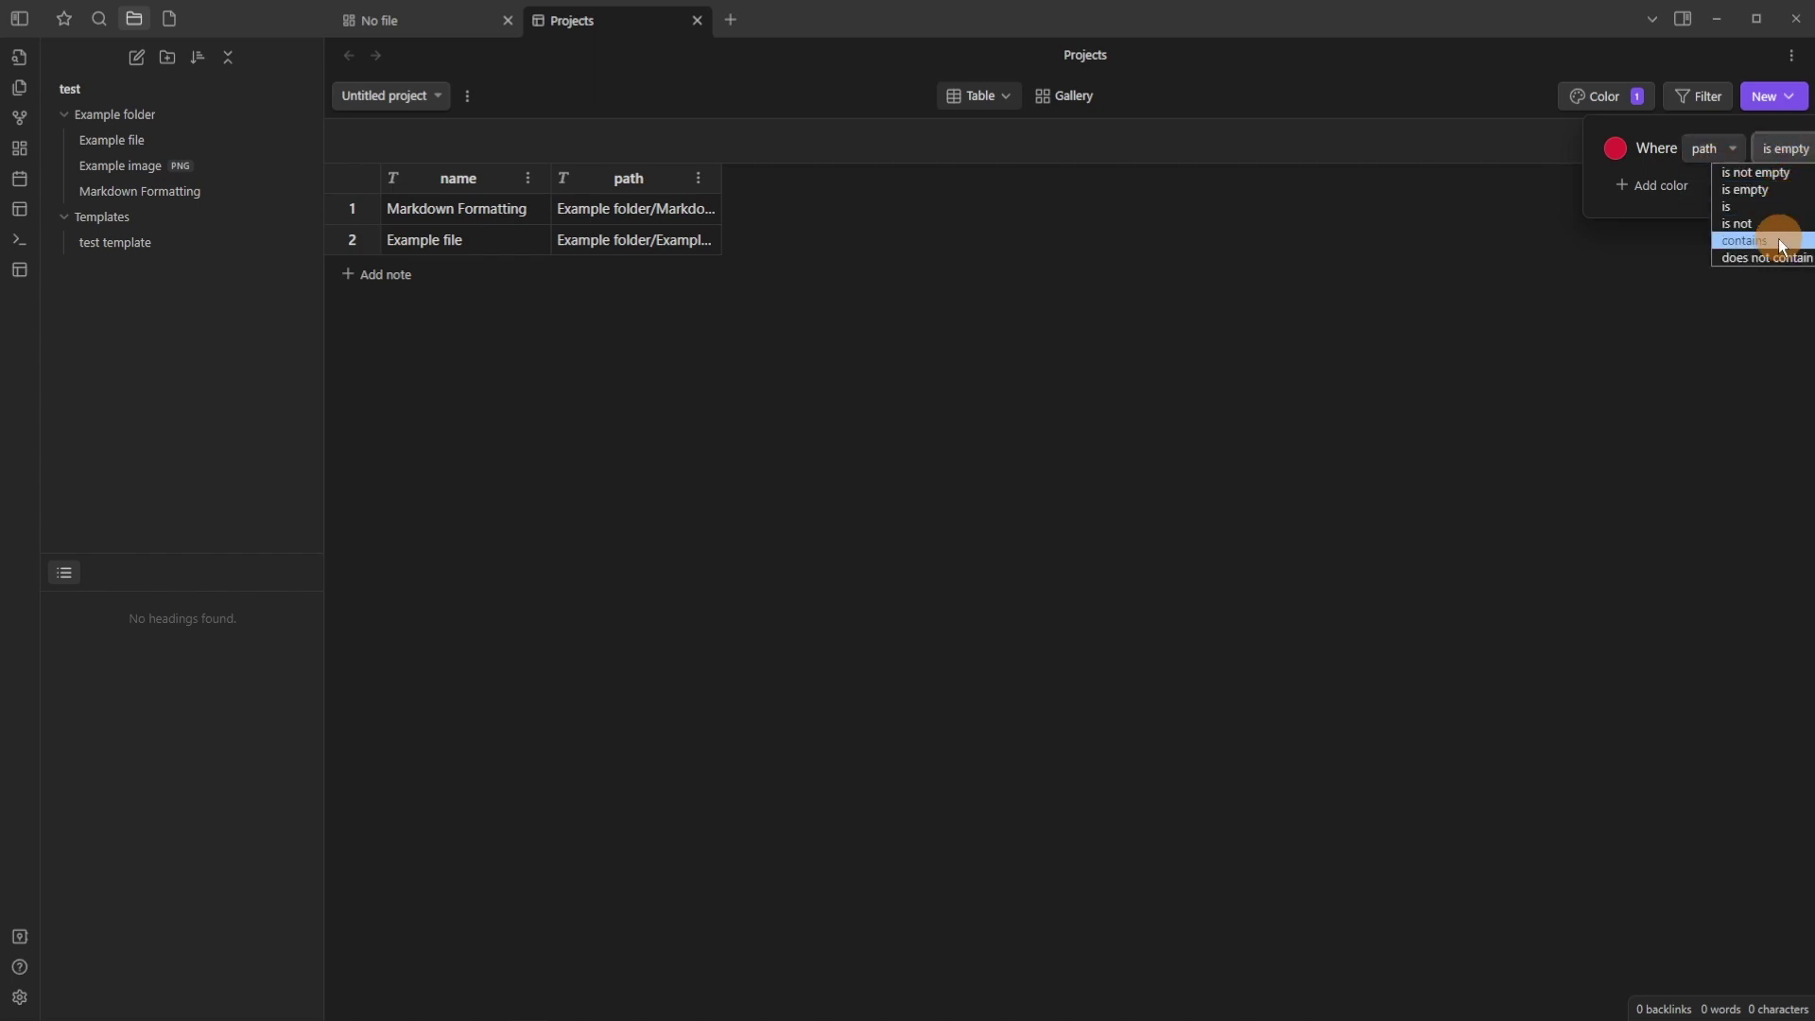
left_click(1626, 127)
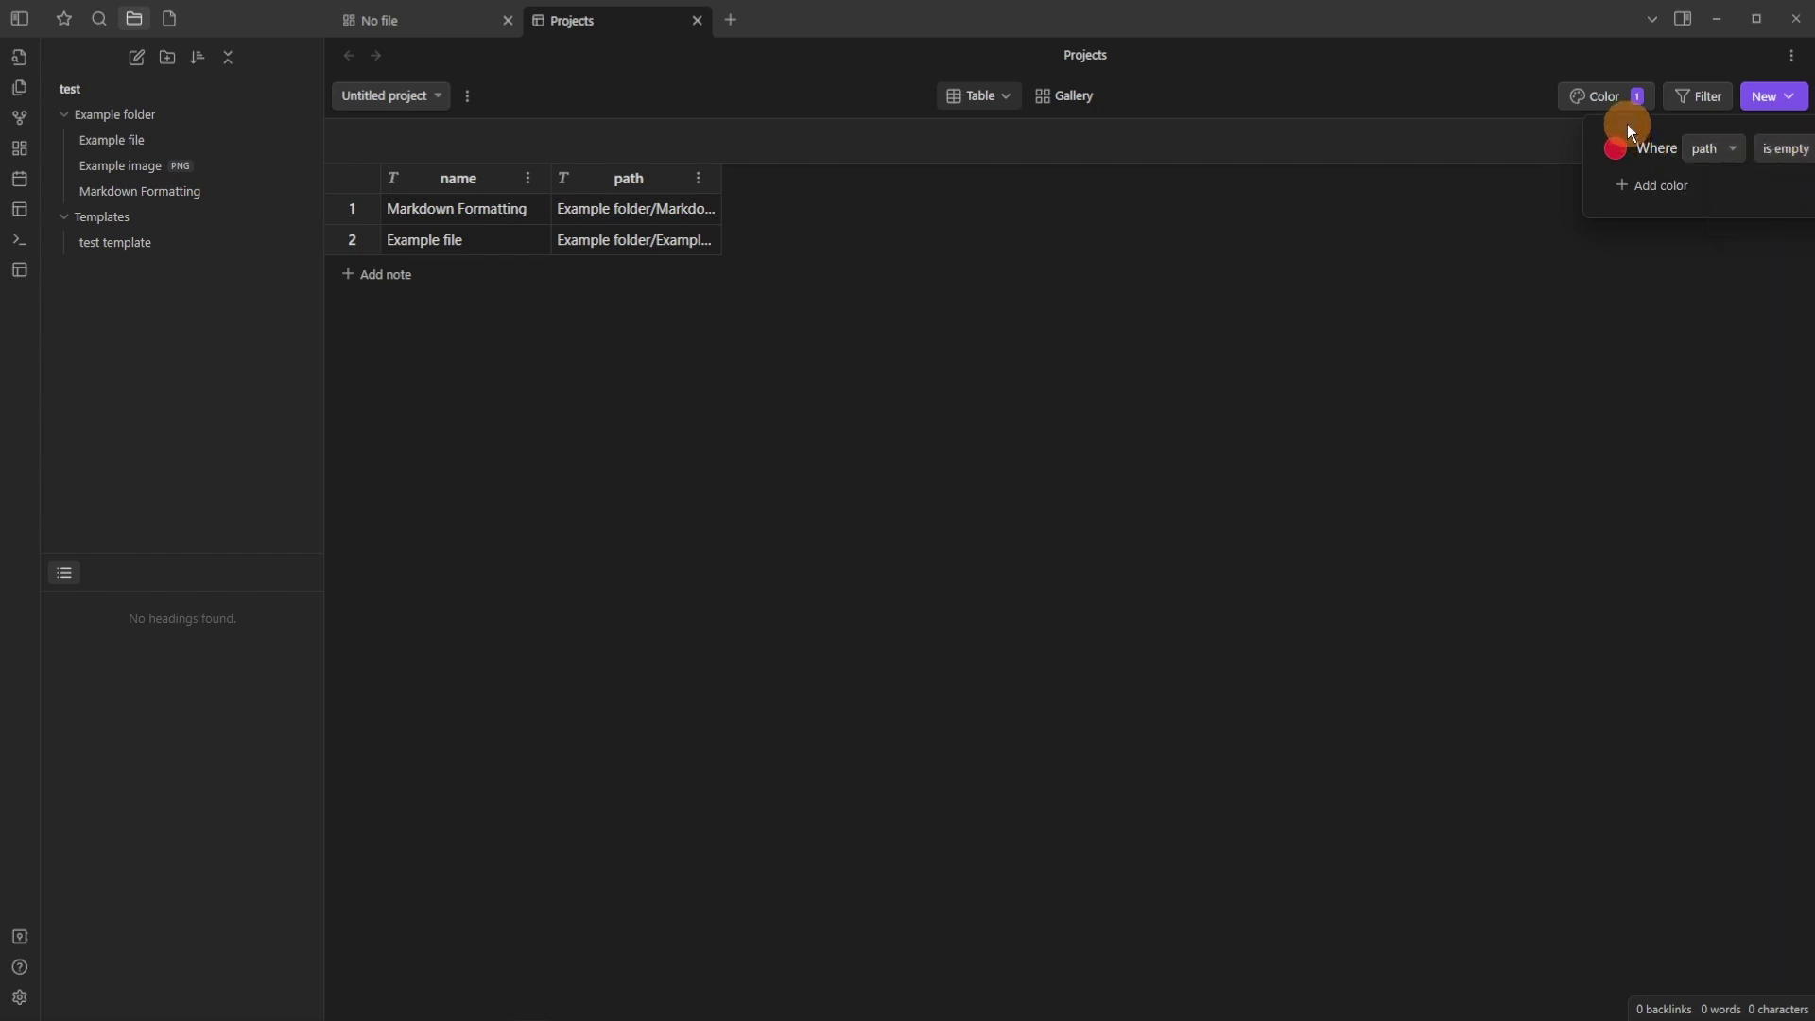
left_click(1709, 99)
left_click(1679, 156)
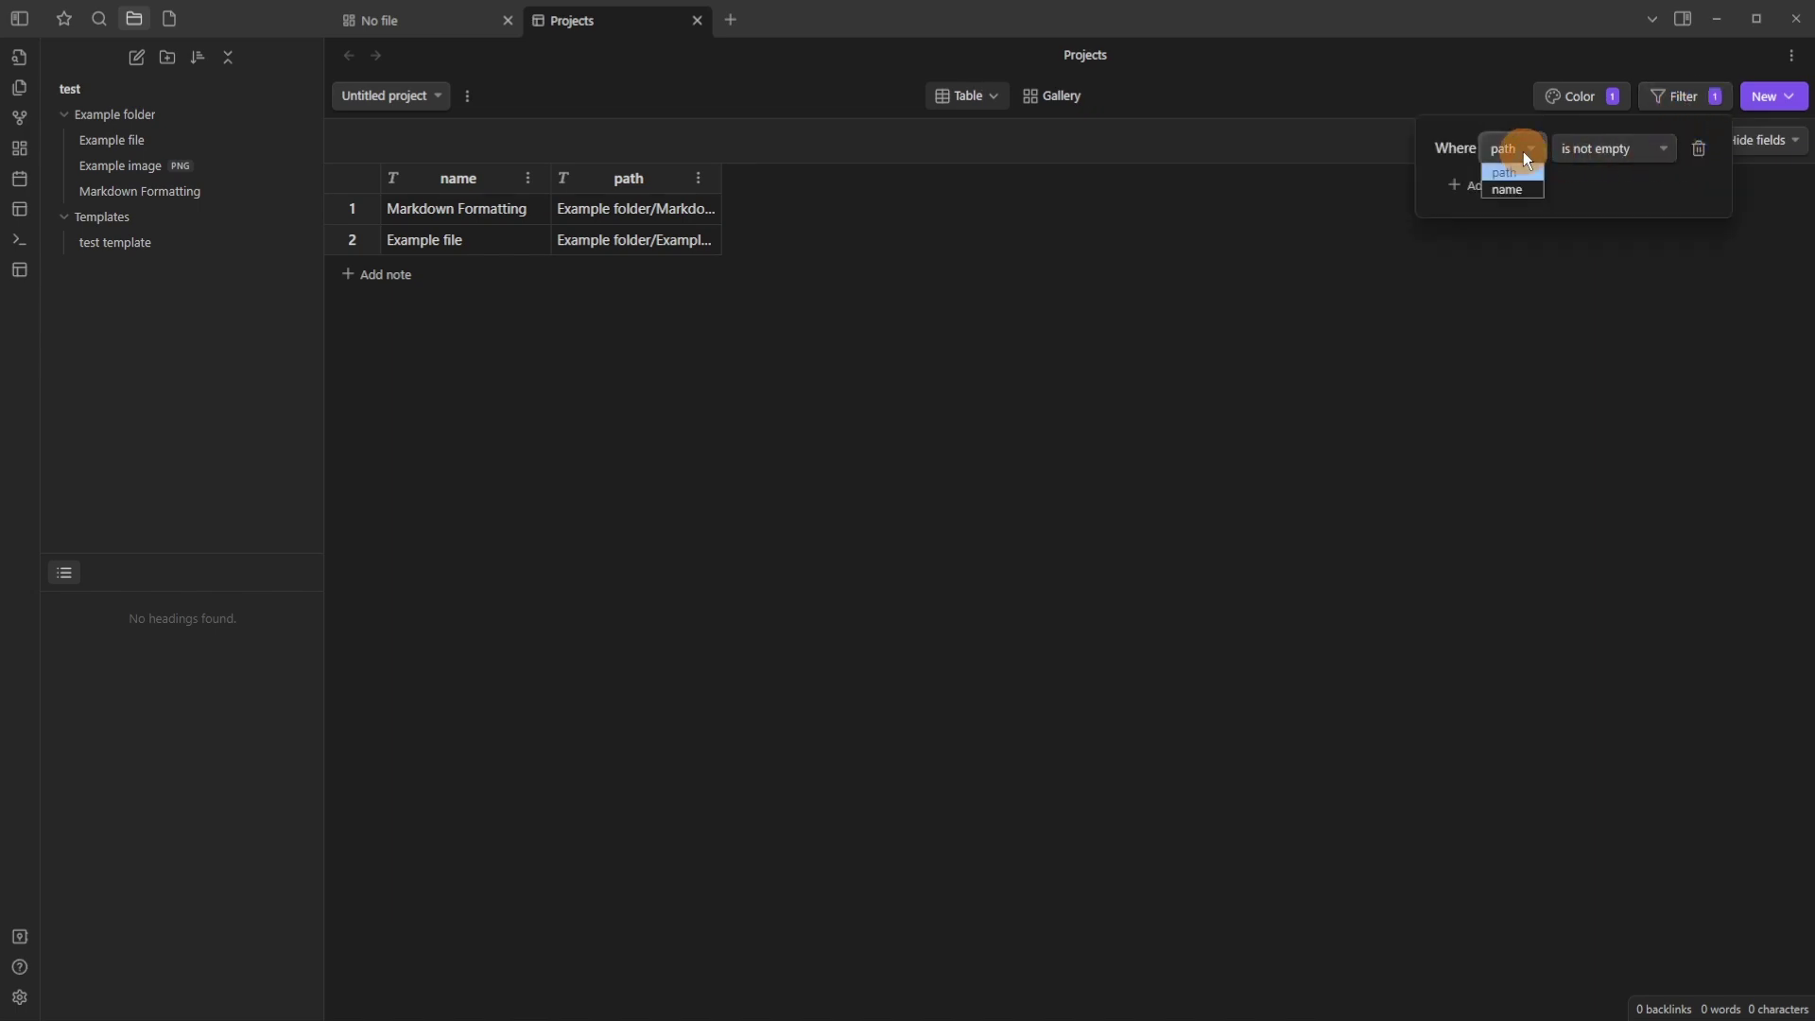
Add a second filter condition, path is not empty, to the project.
left_click(1620, 151)
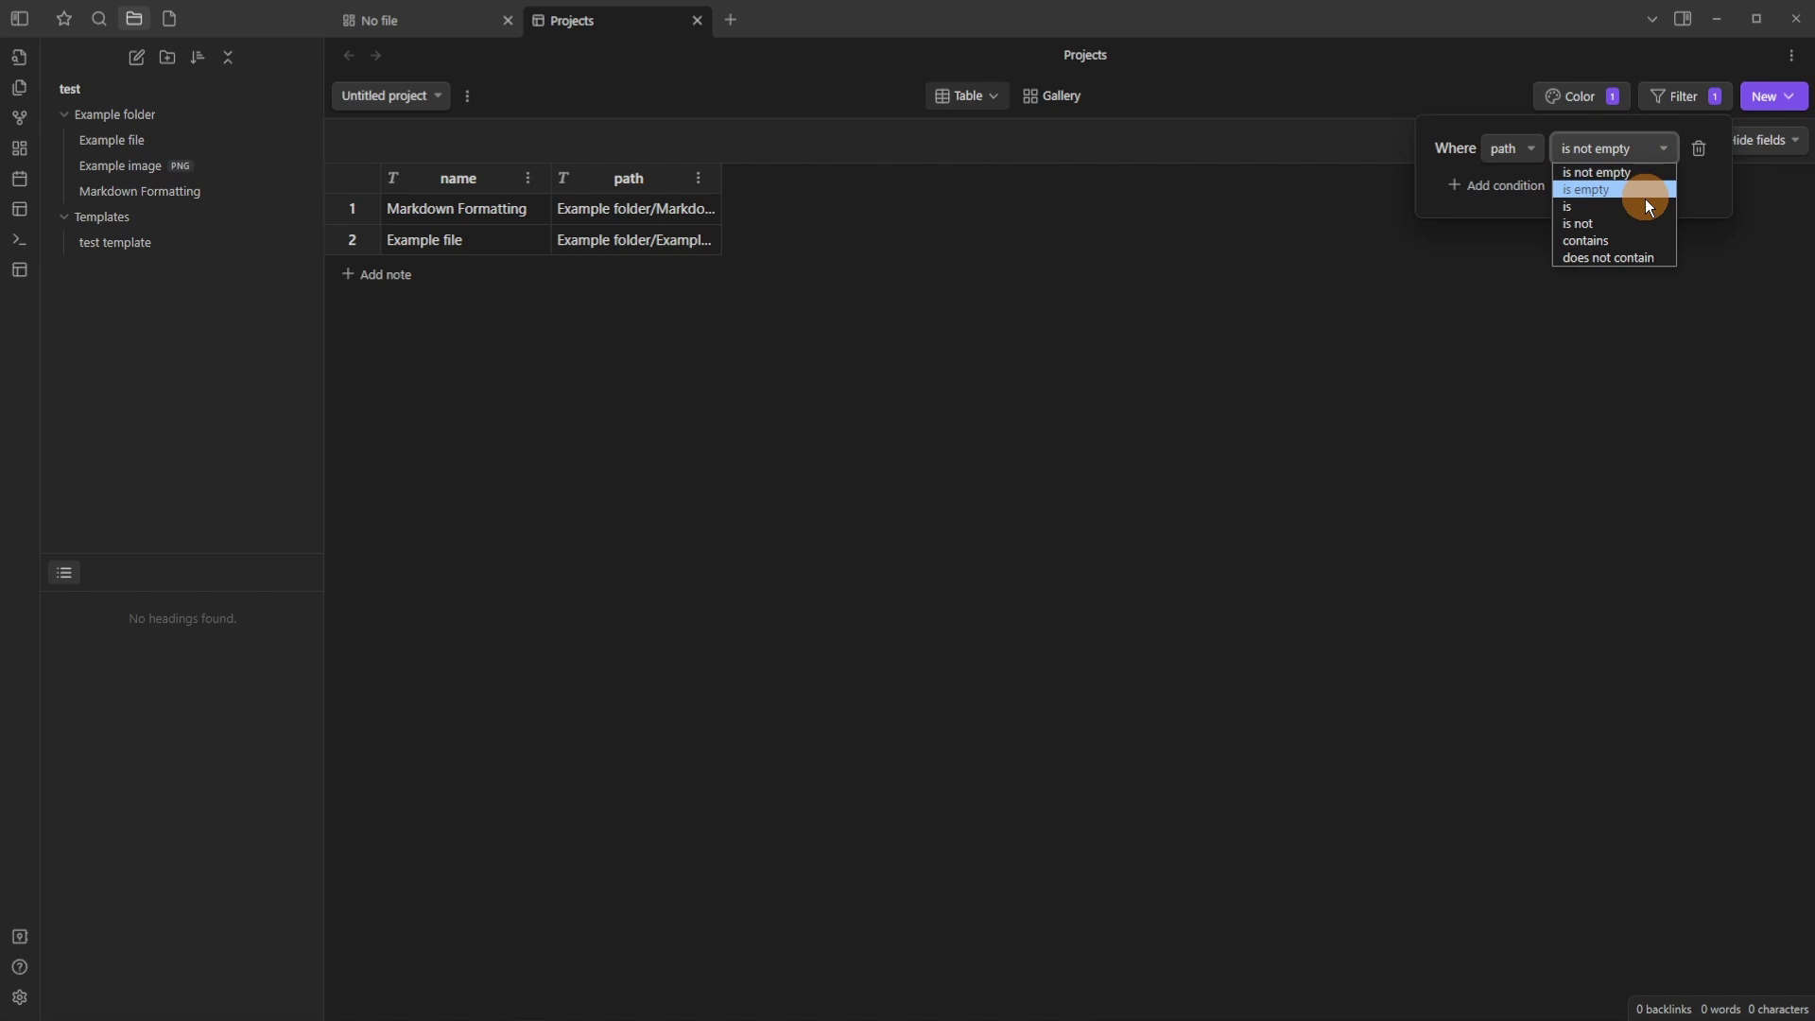
left_click(1492, 185)
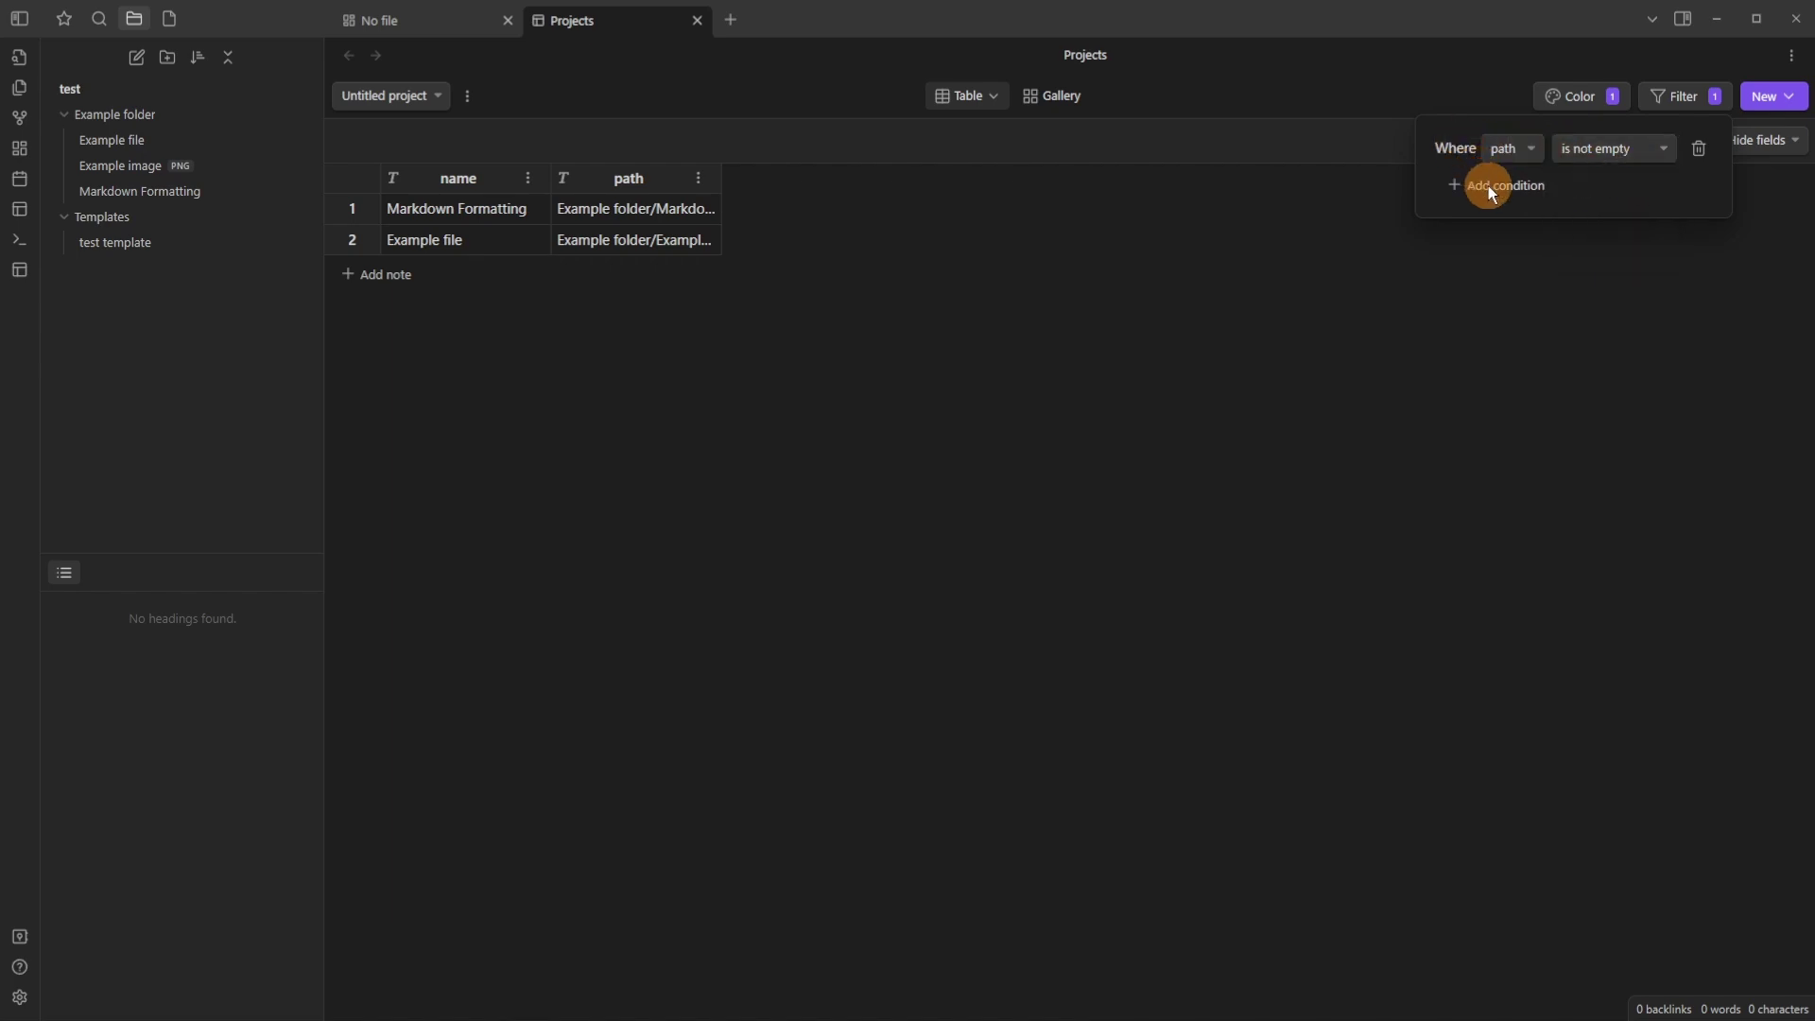
left_click(1492, 185)
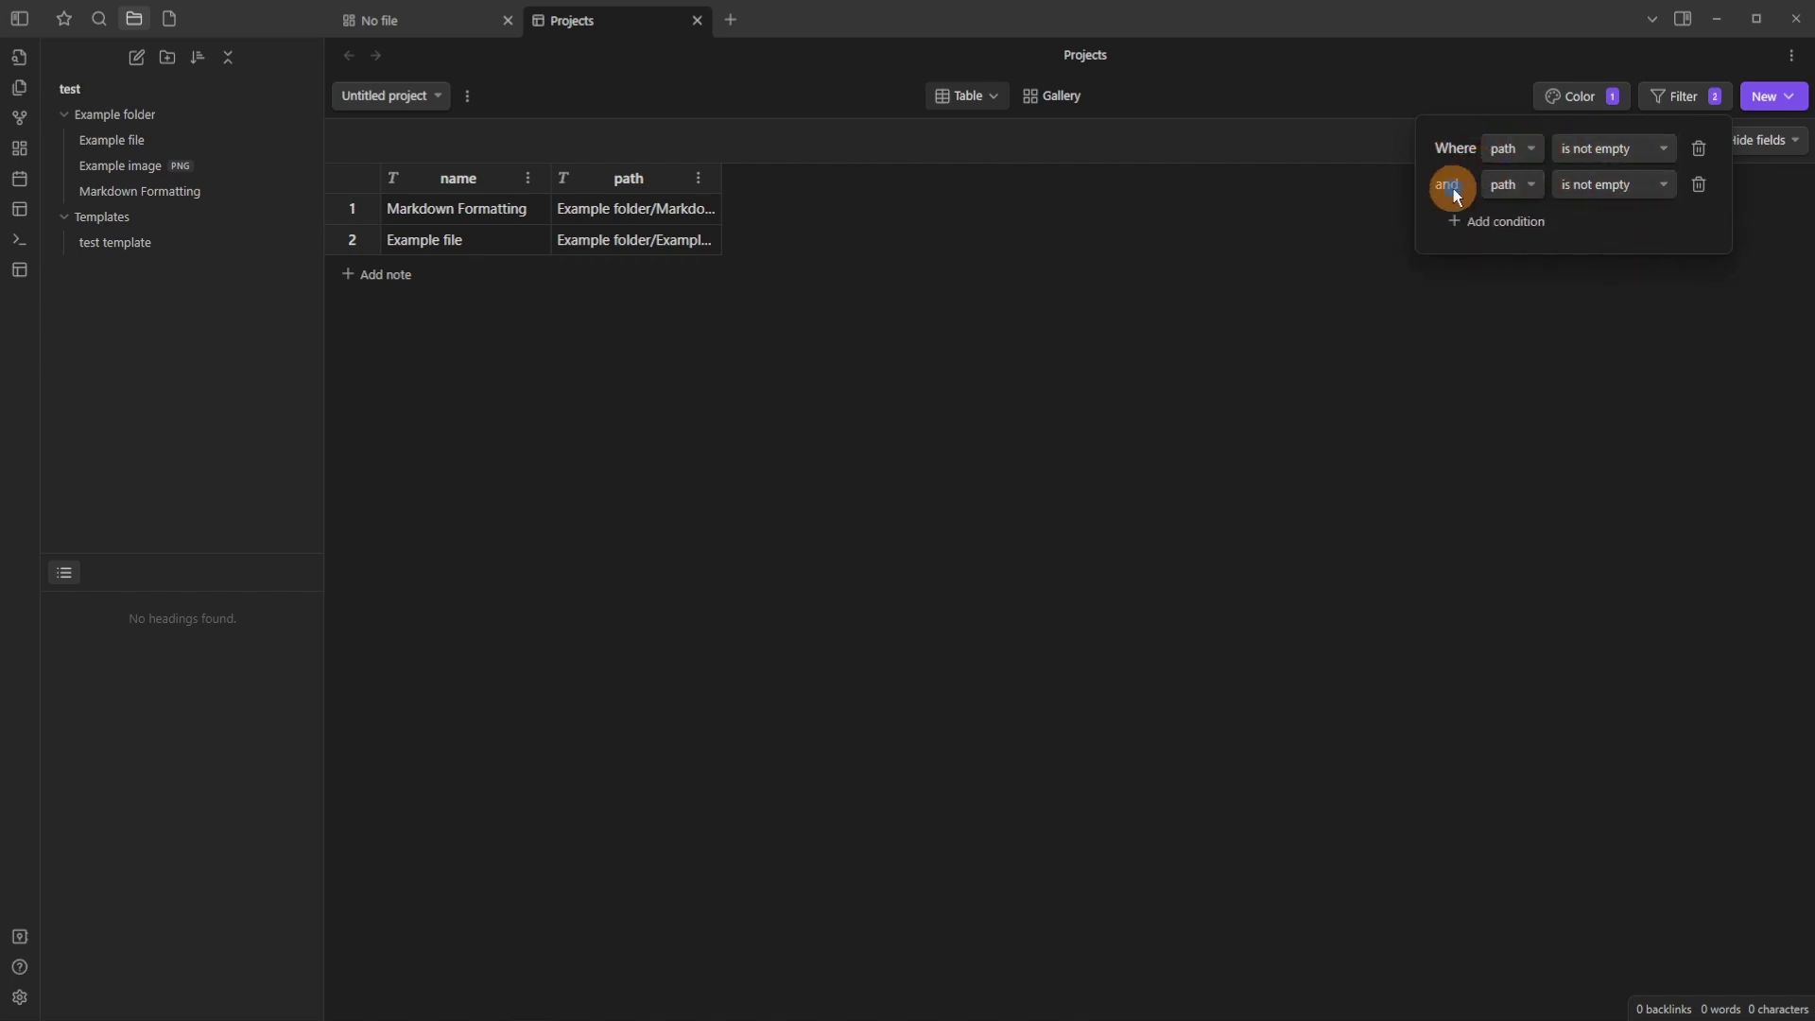
left_click(1635, 217)
left_click(1647, 178)
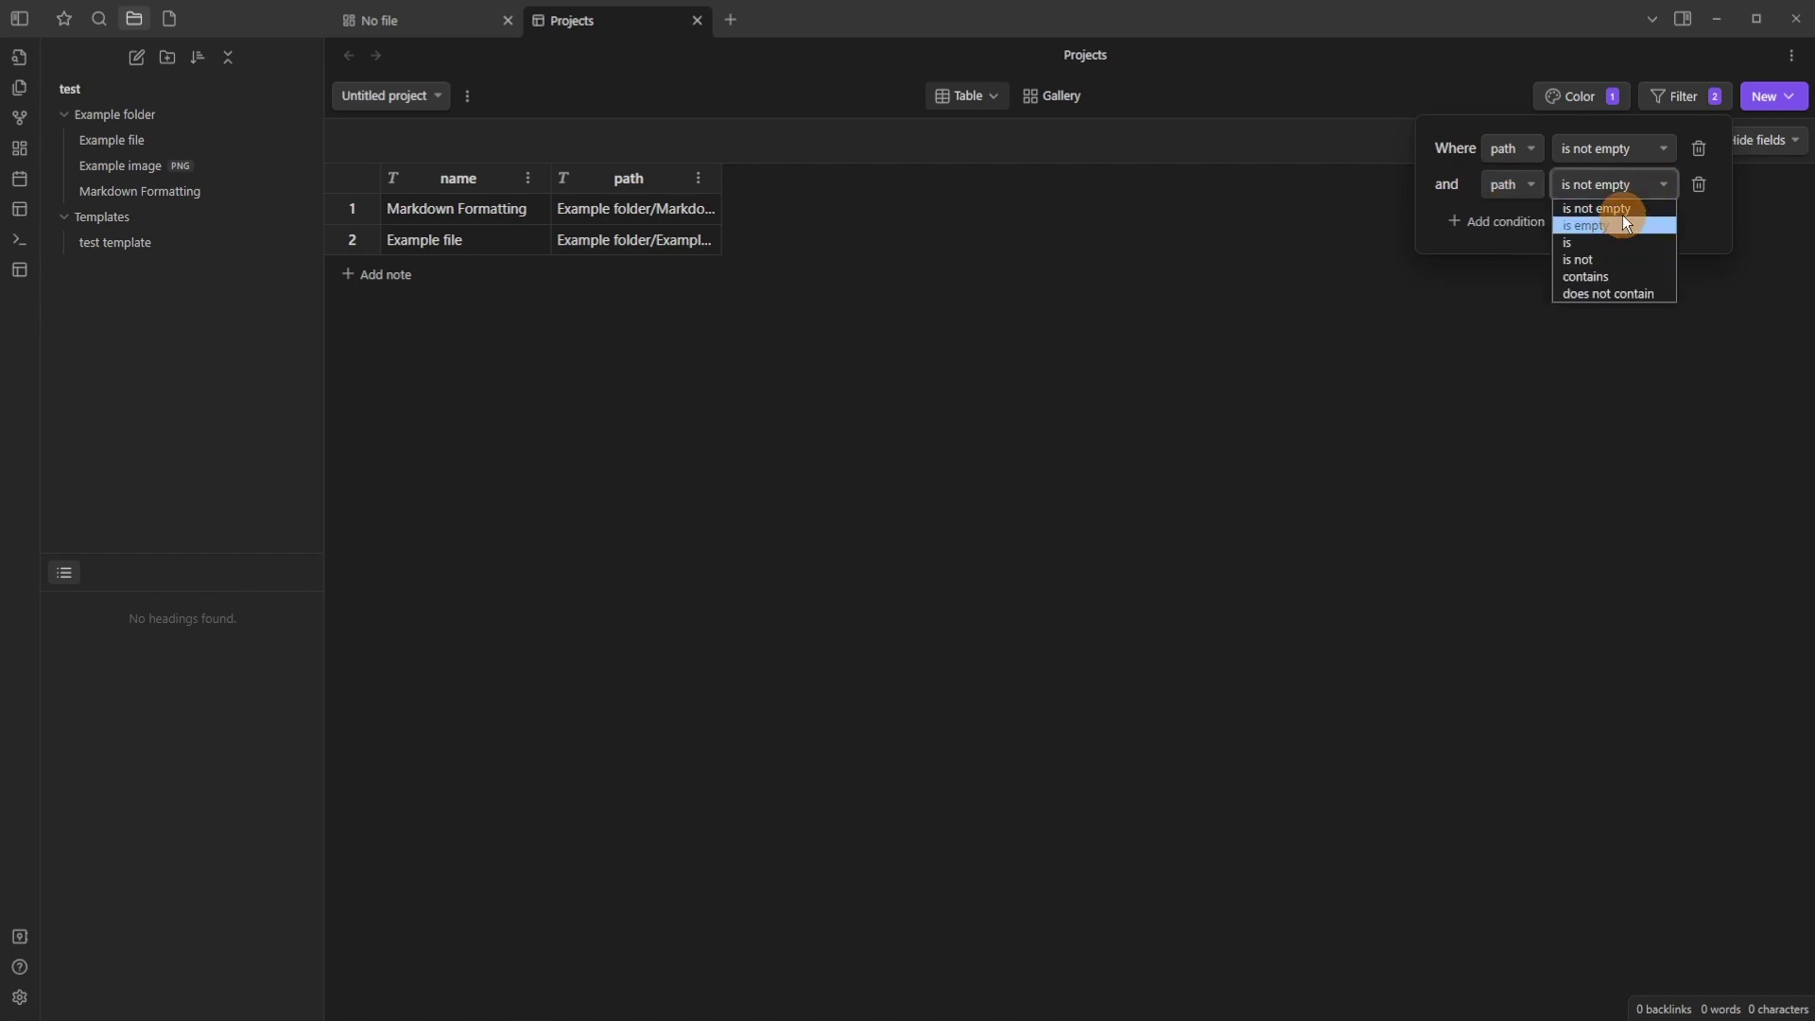
left_click(1443, 184)
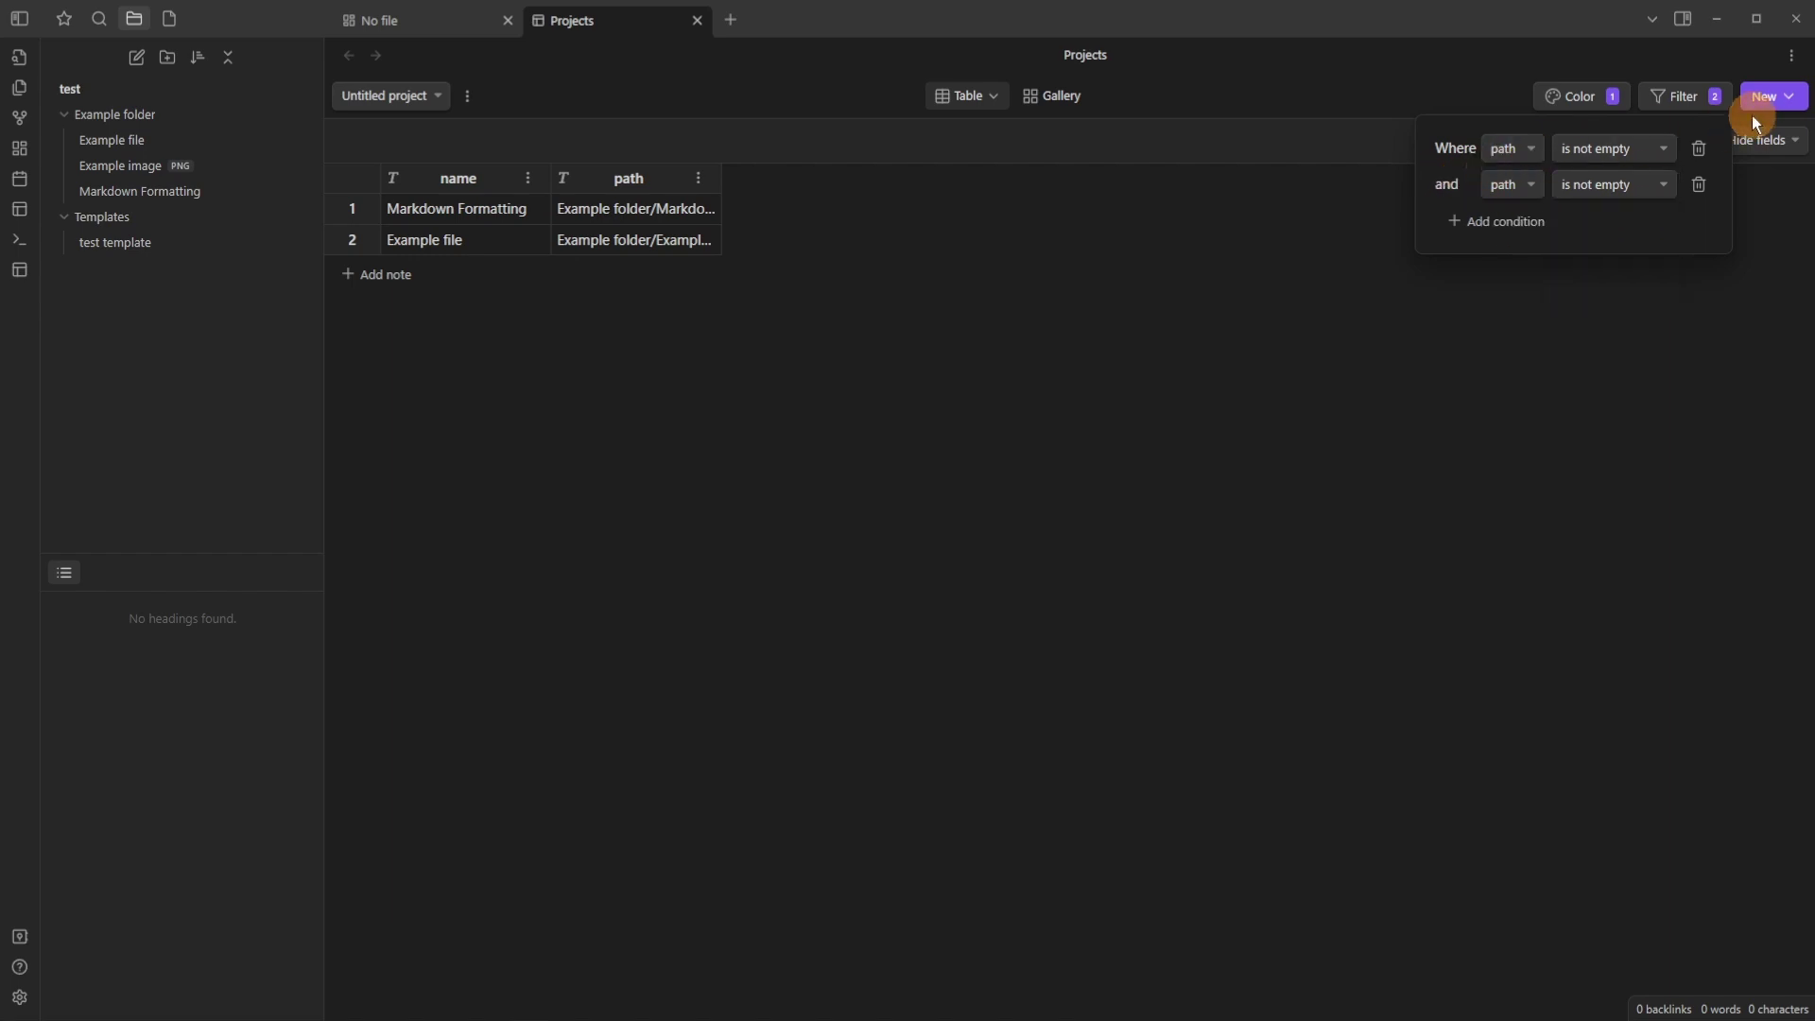
Open and dismiss the New menu, then switch the project to Gallery view.
left_click(1790, 97)
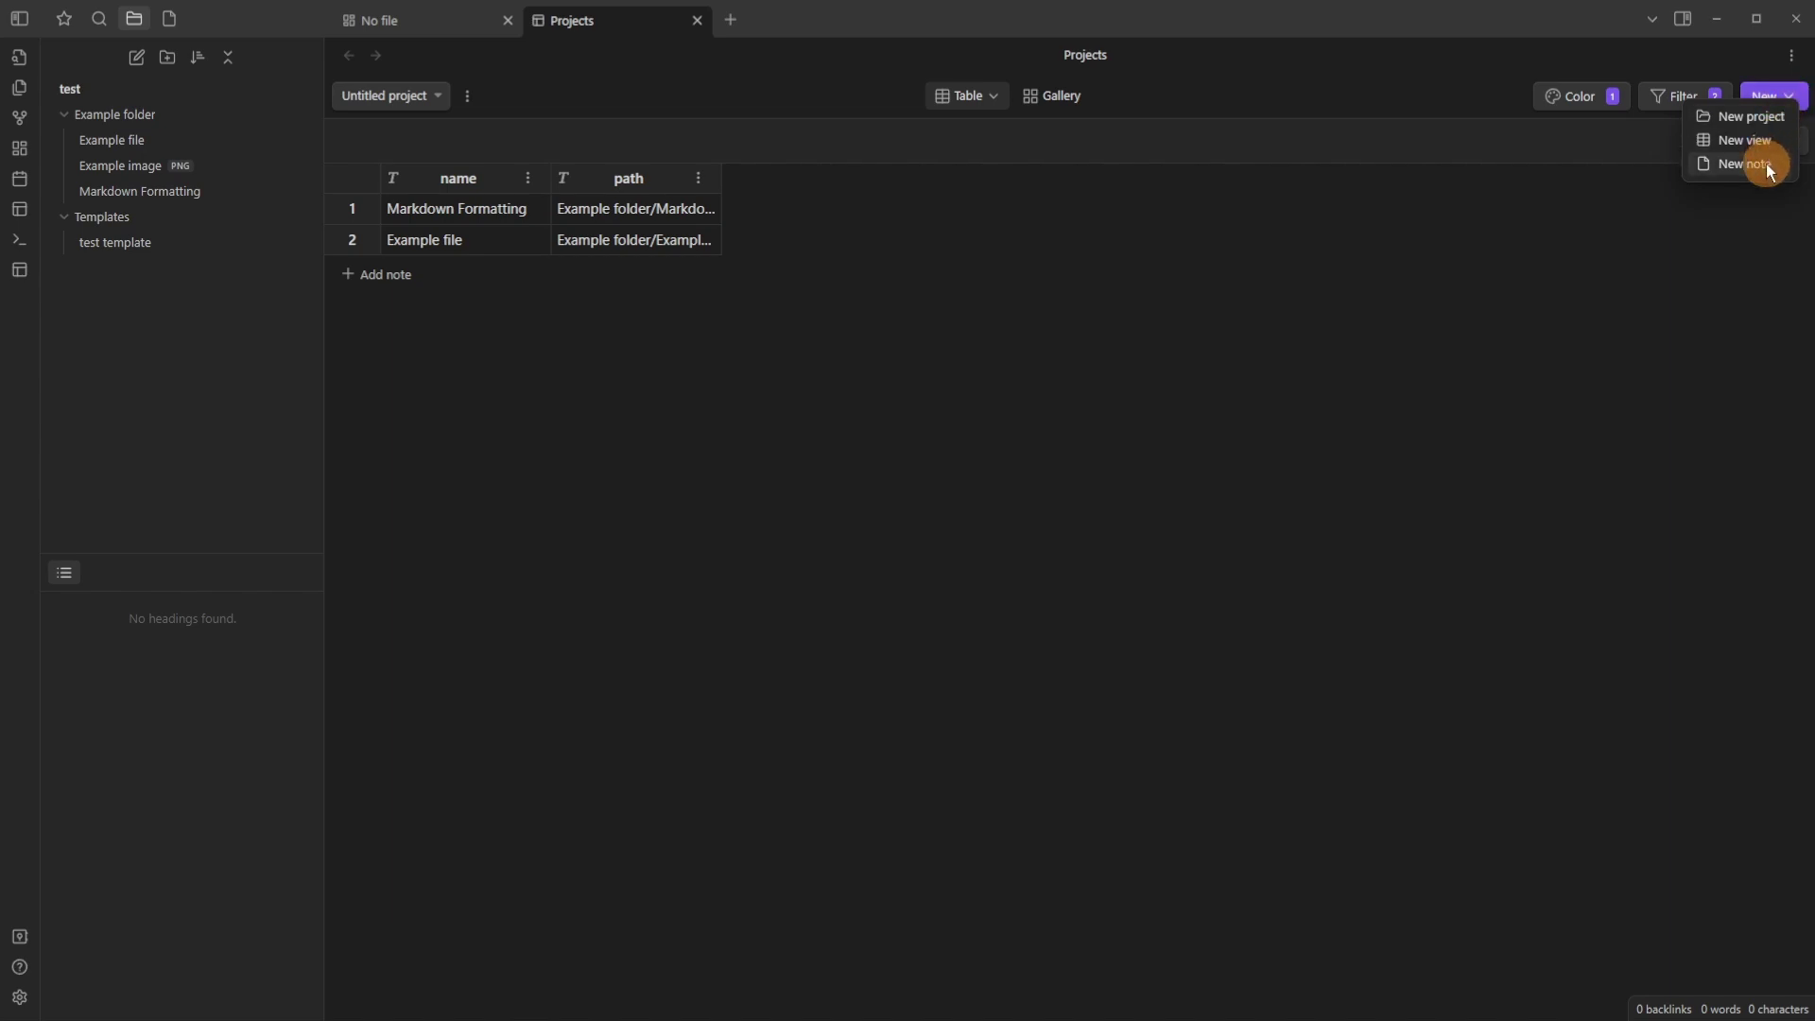
left_click(1278, 83)
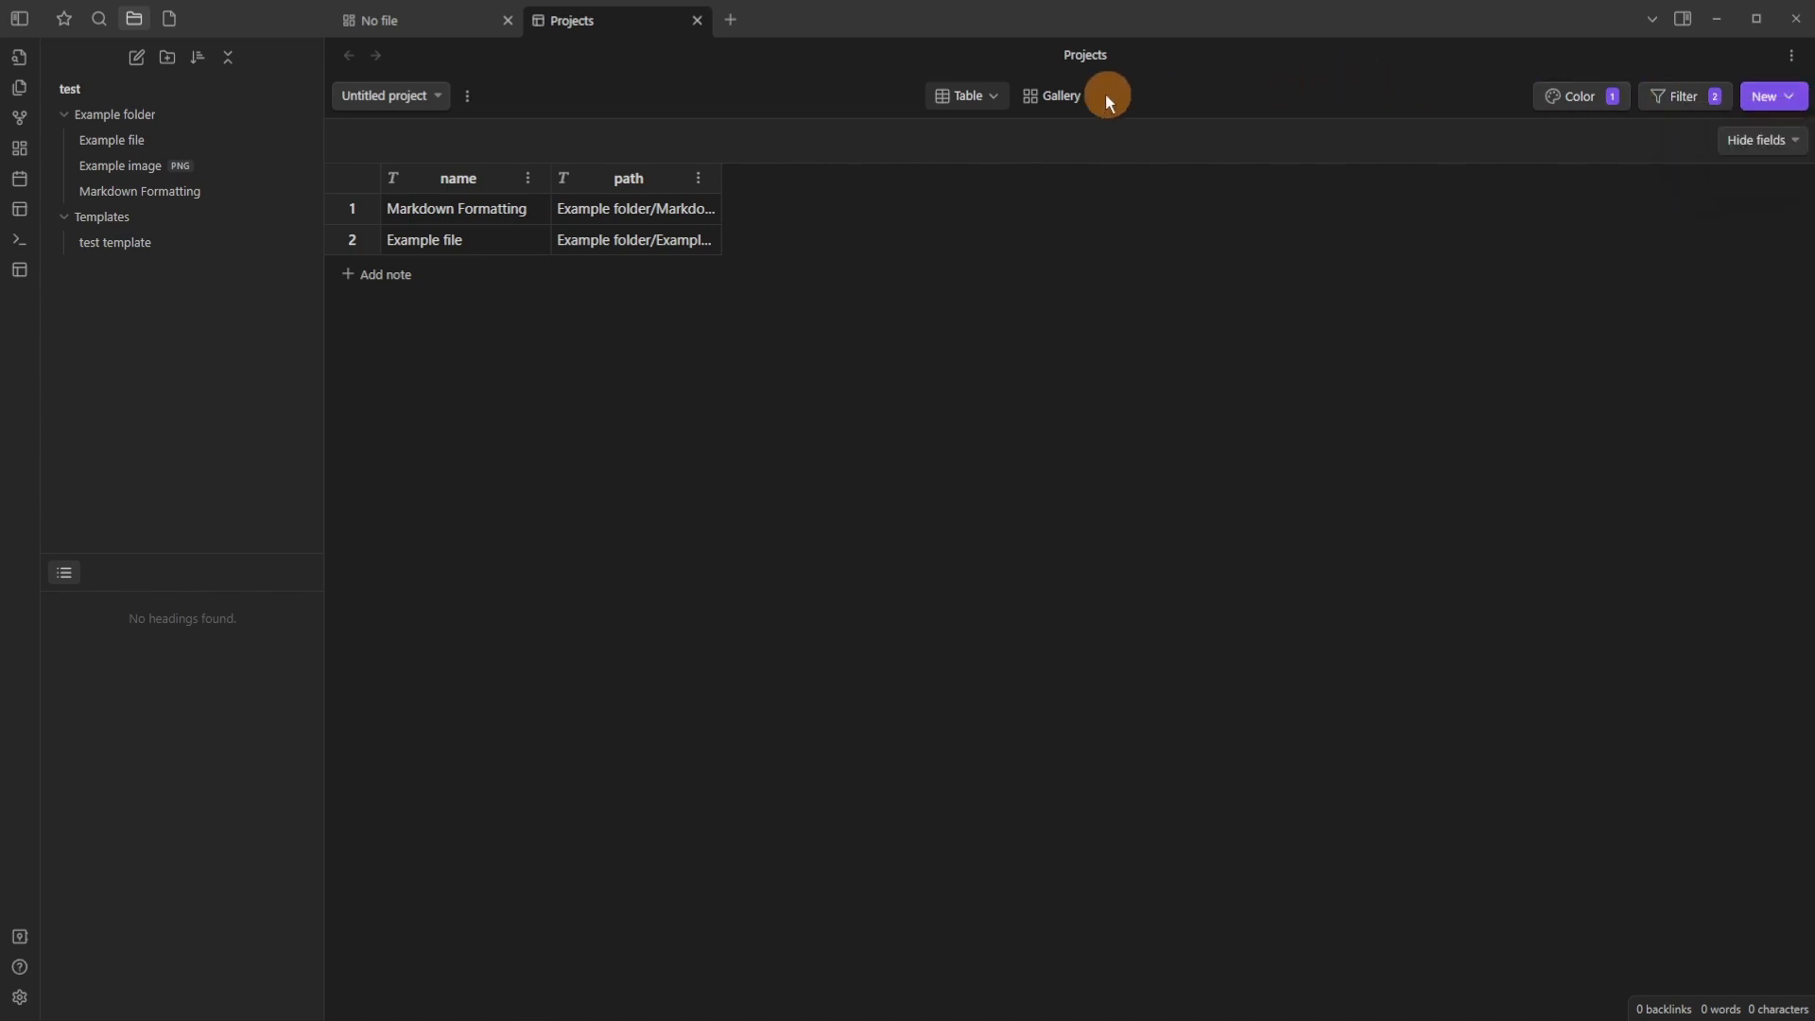
left_click(1054, 97)
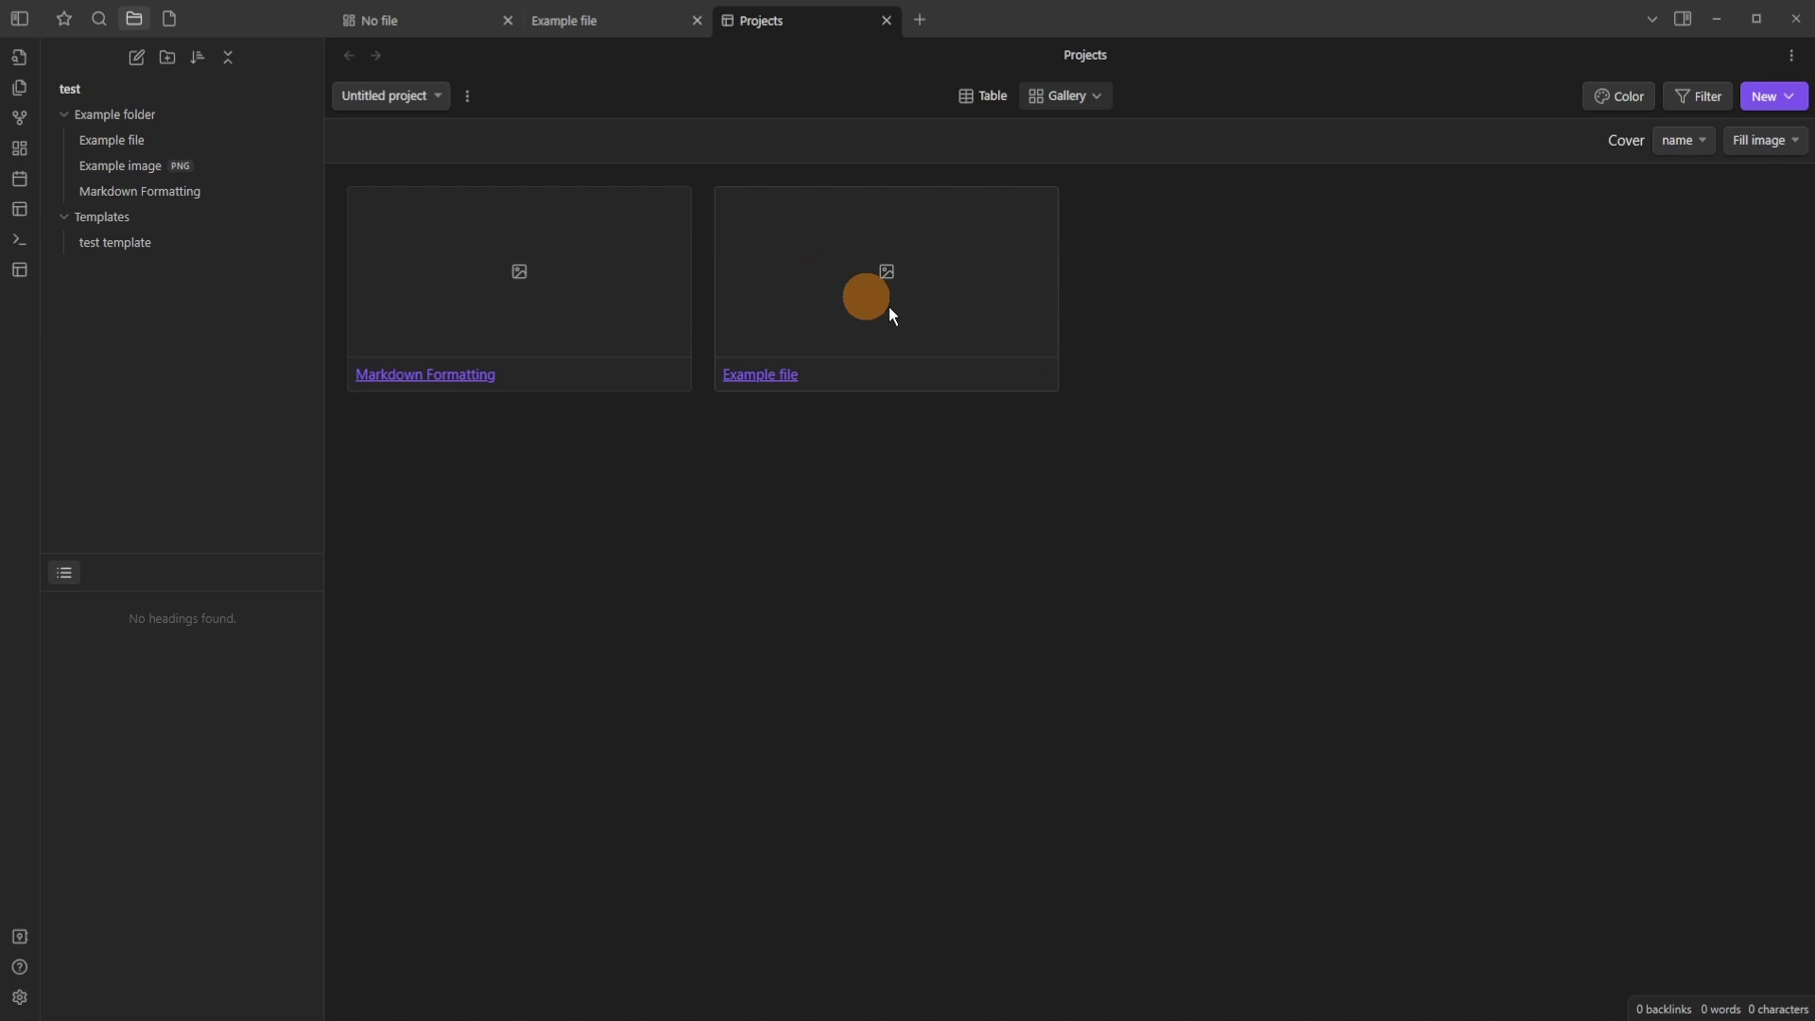
Use the cover field for gallery card images, trying fit then fill sizing.
left_click(1702, 142)
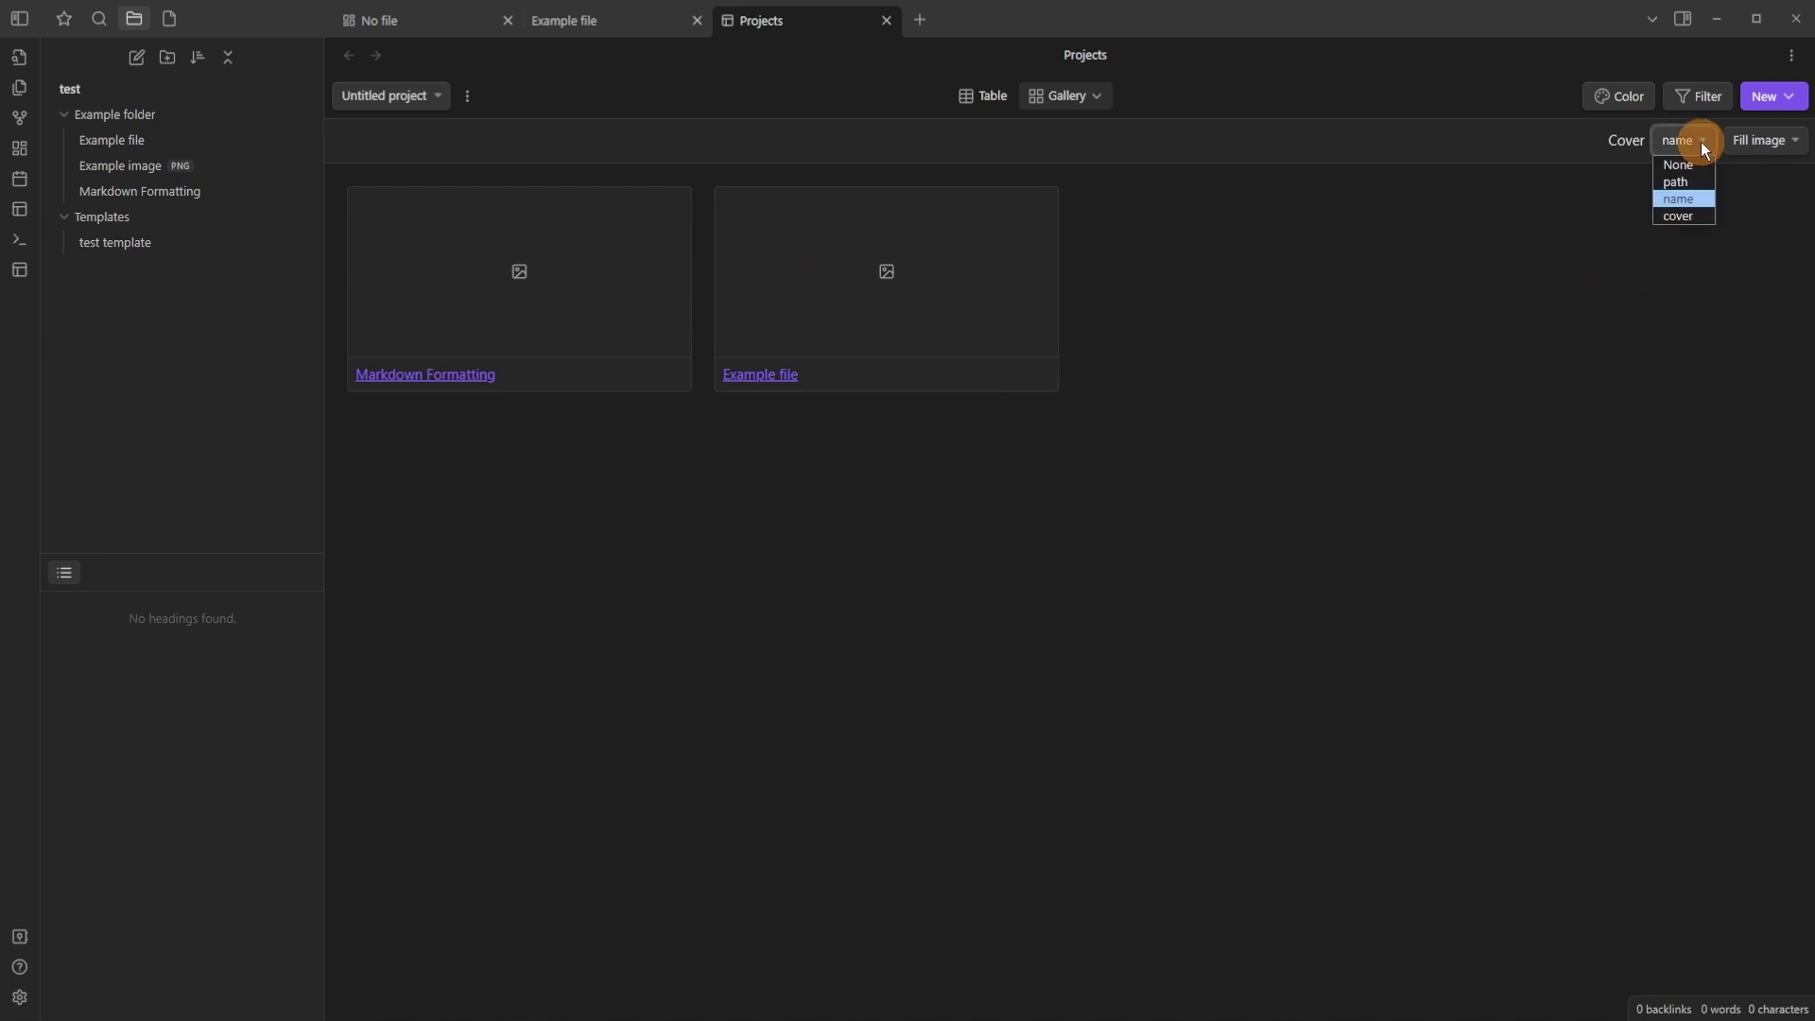
left_click(1690, 218)
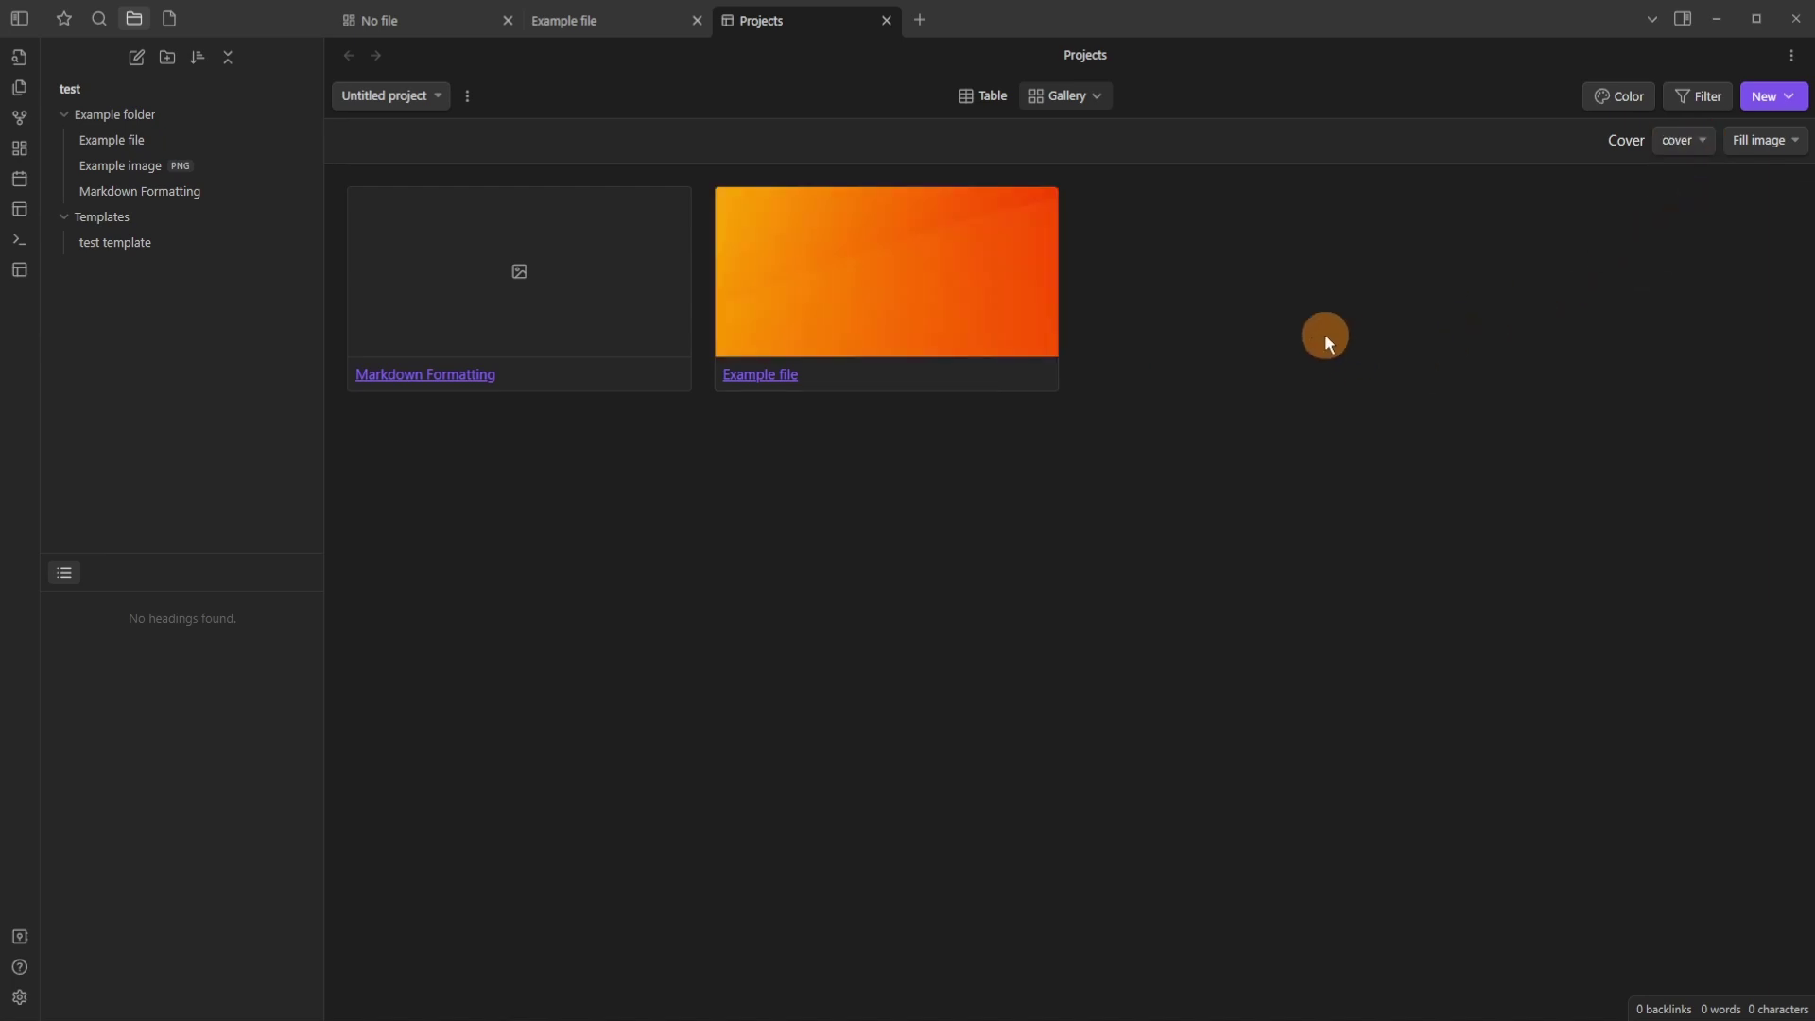
left_click(1770, 142)
left_click(1767, 182)
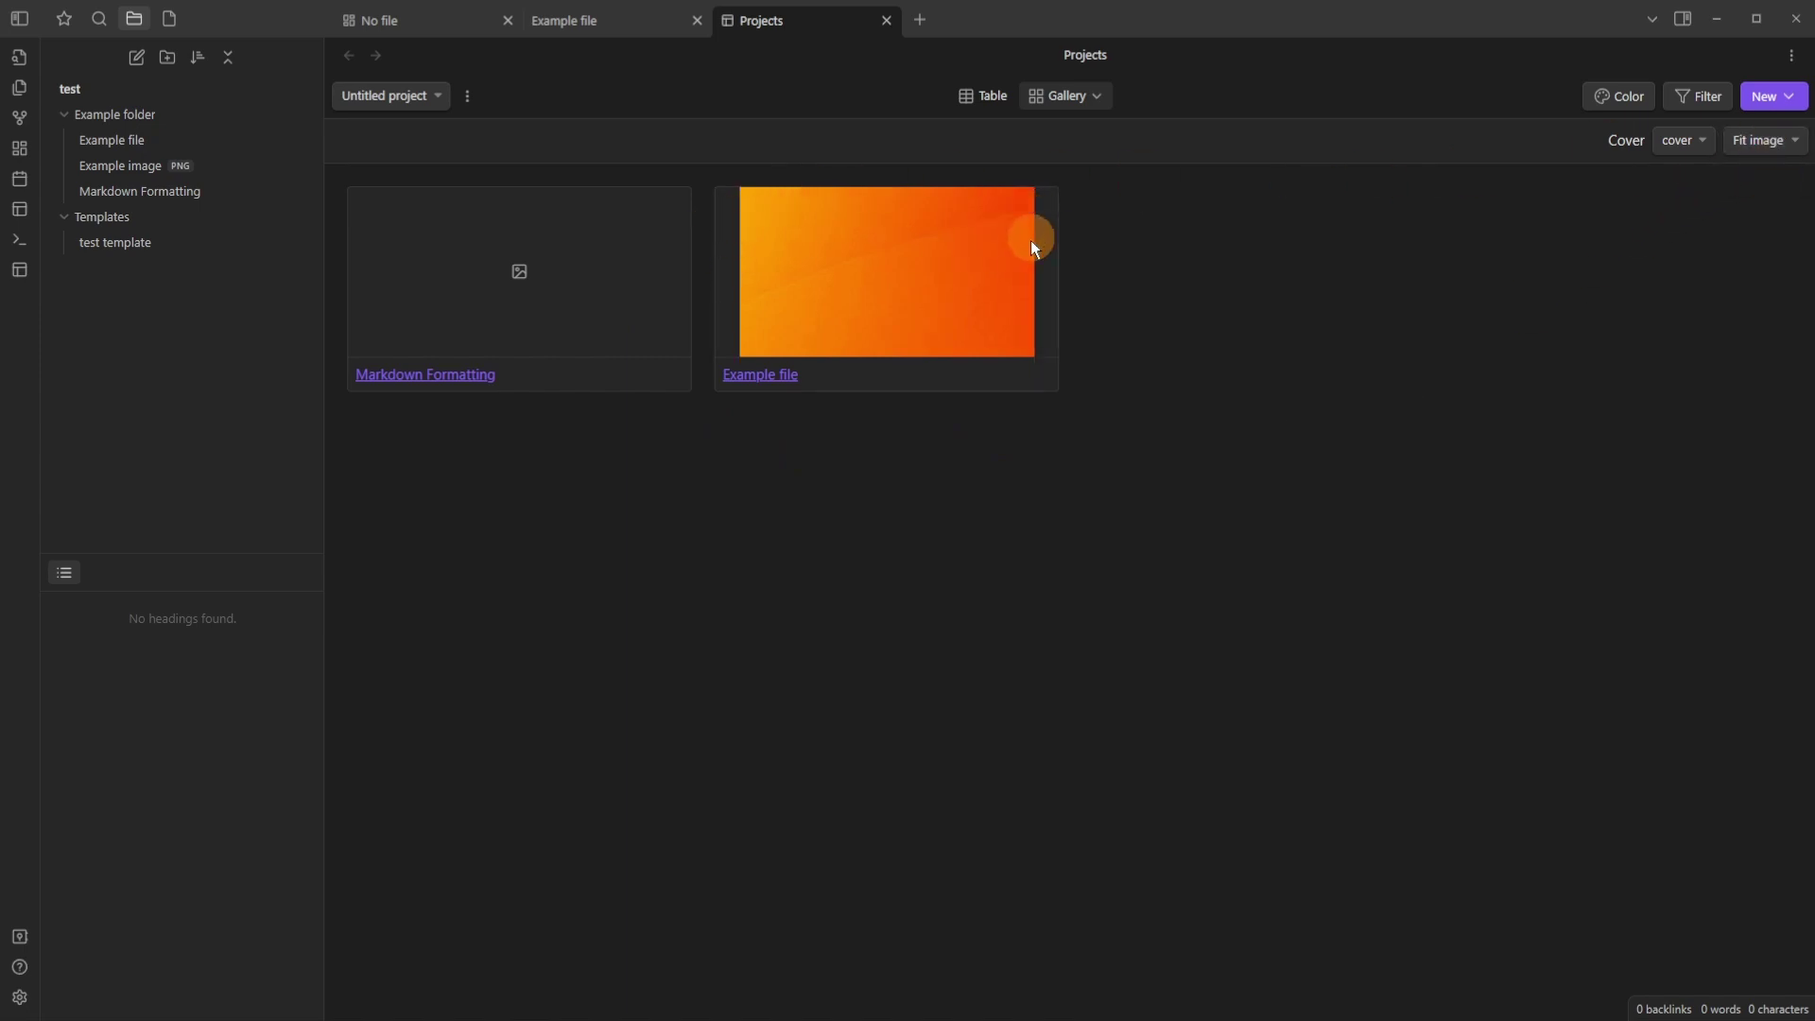
left_click(1769, 168)
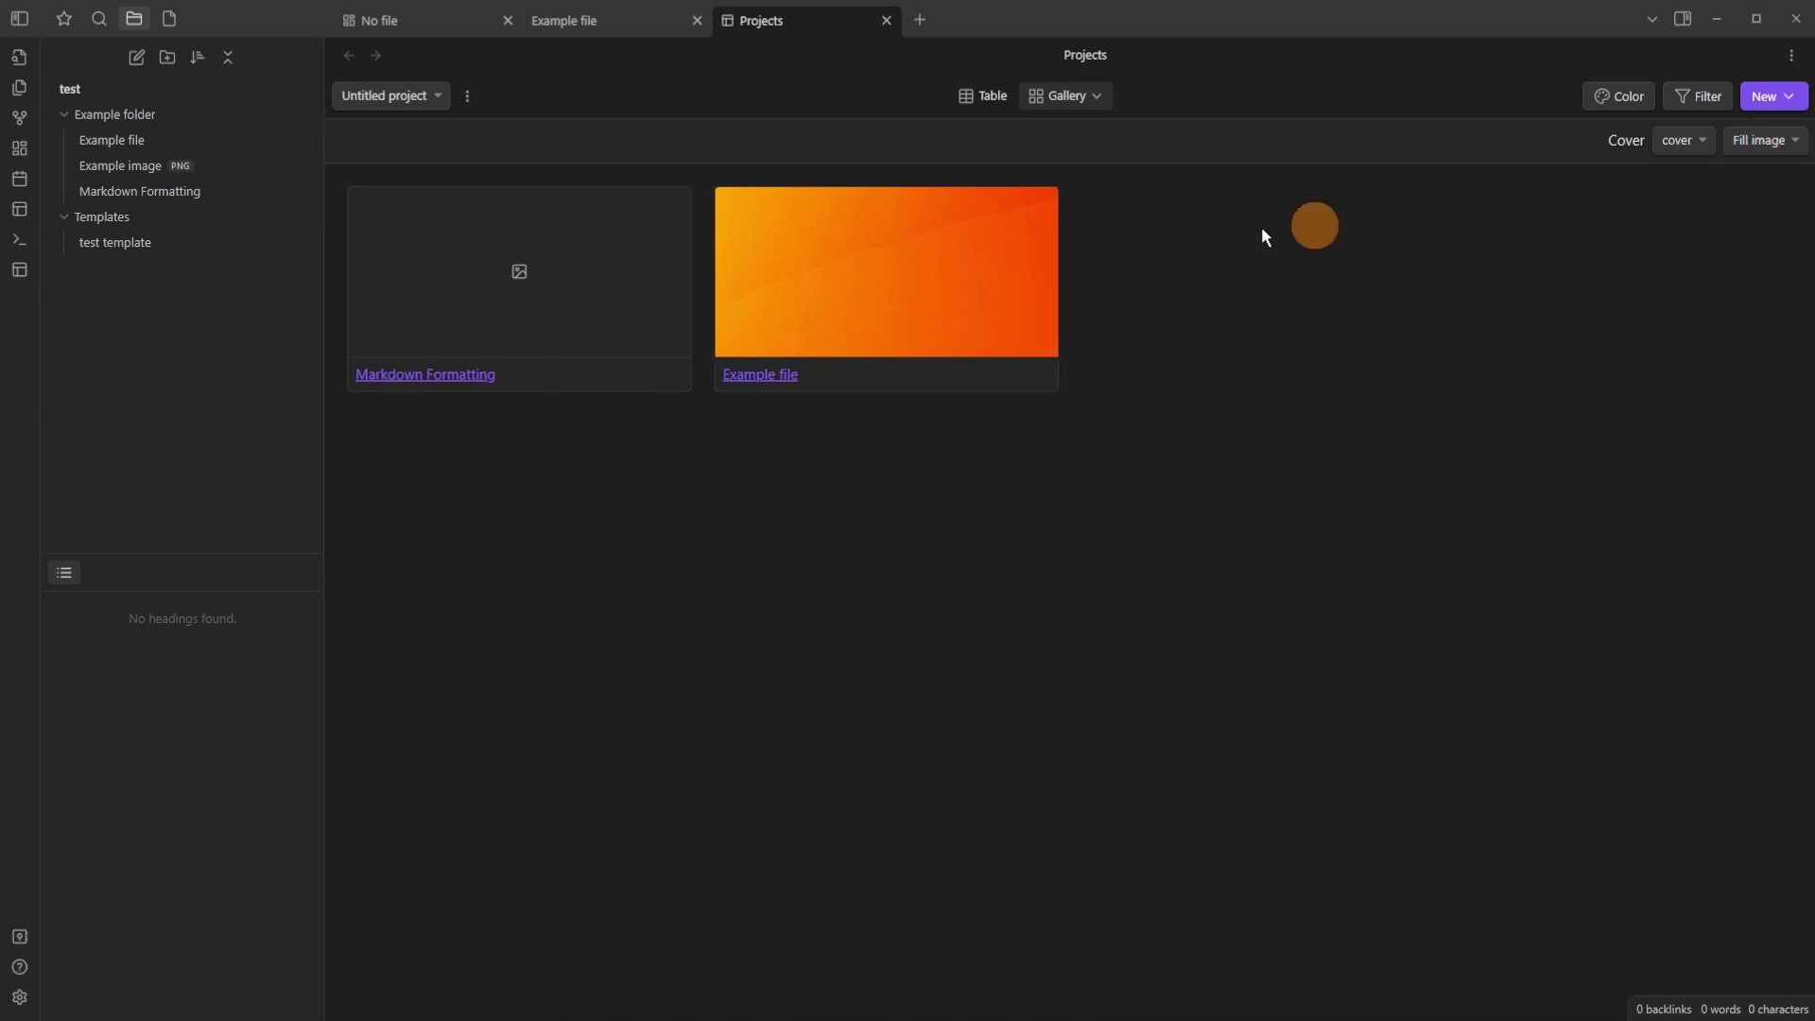
Check Example file, then set the gallery cover source to the cover property.
left_click(605, 20)
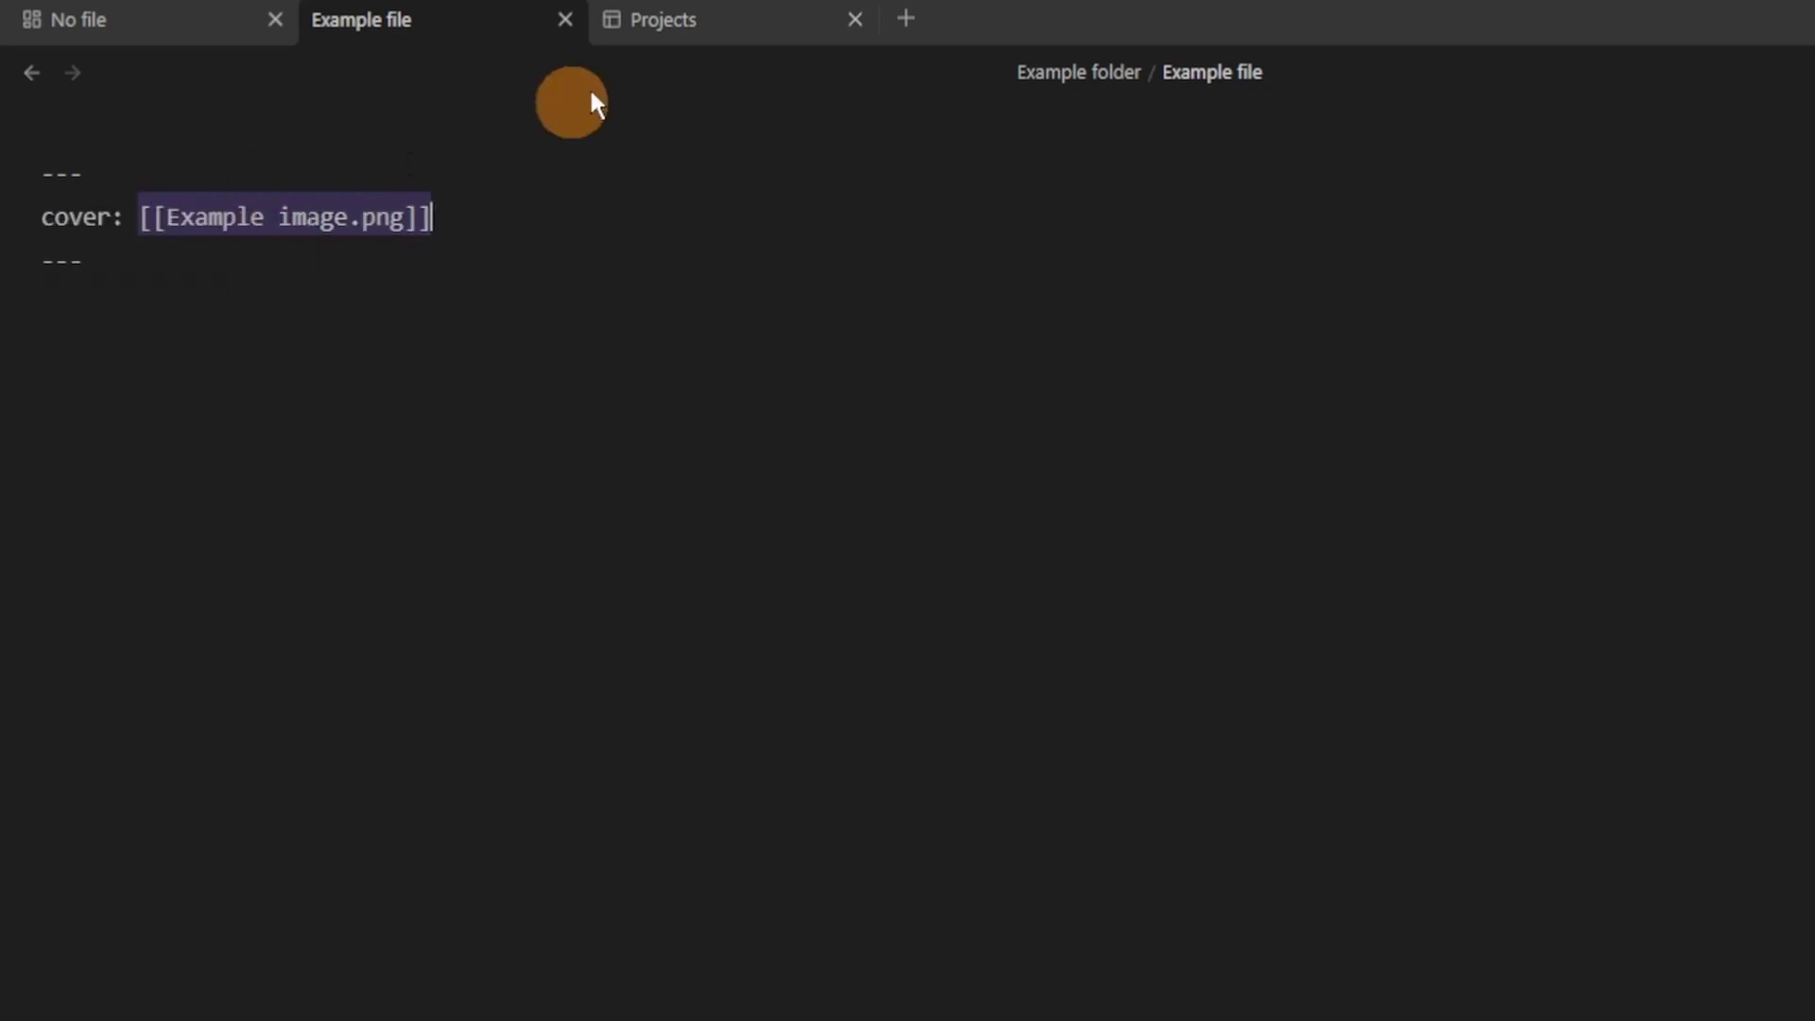
left_click(668, 20)
left_click(1636, 212)
left_click(1642, 319)
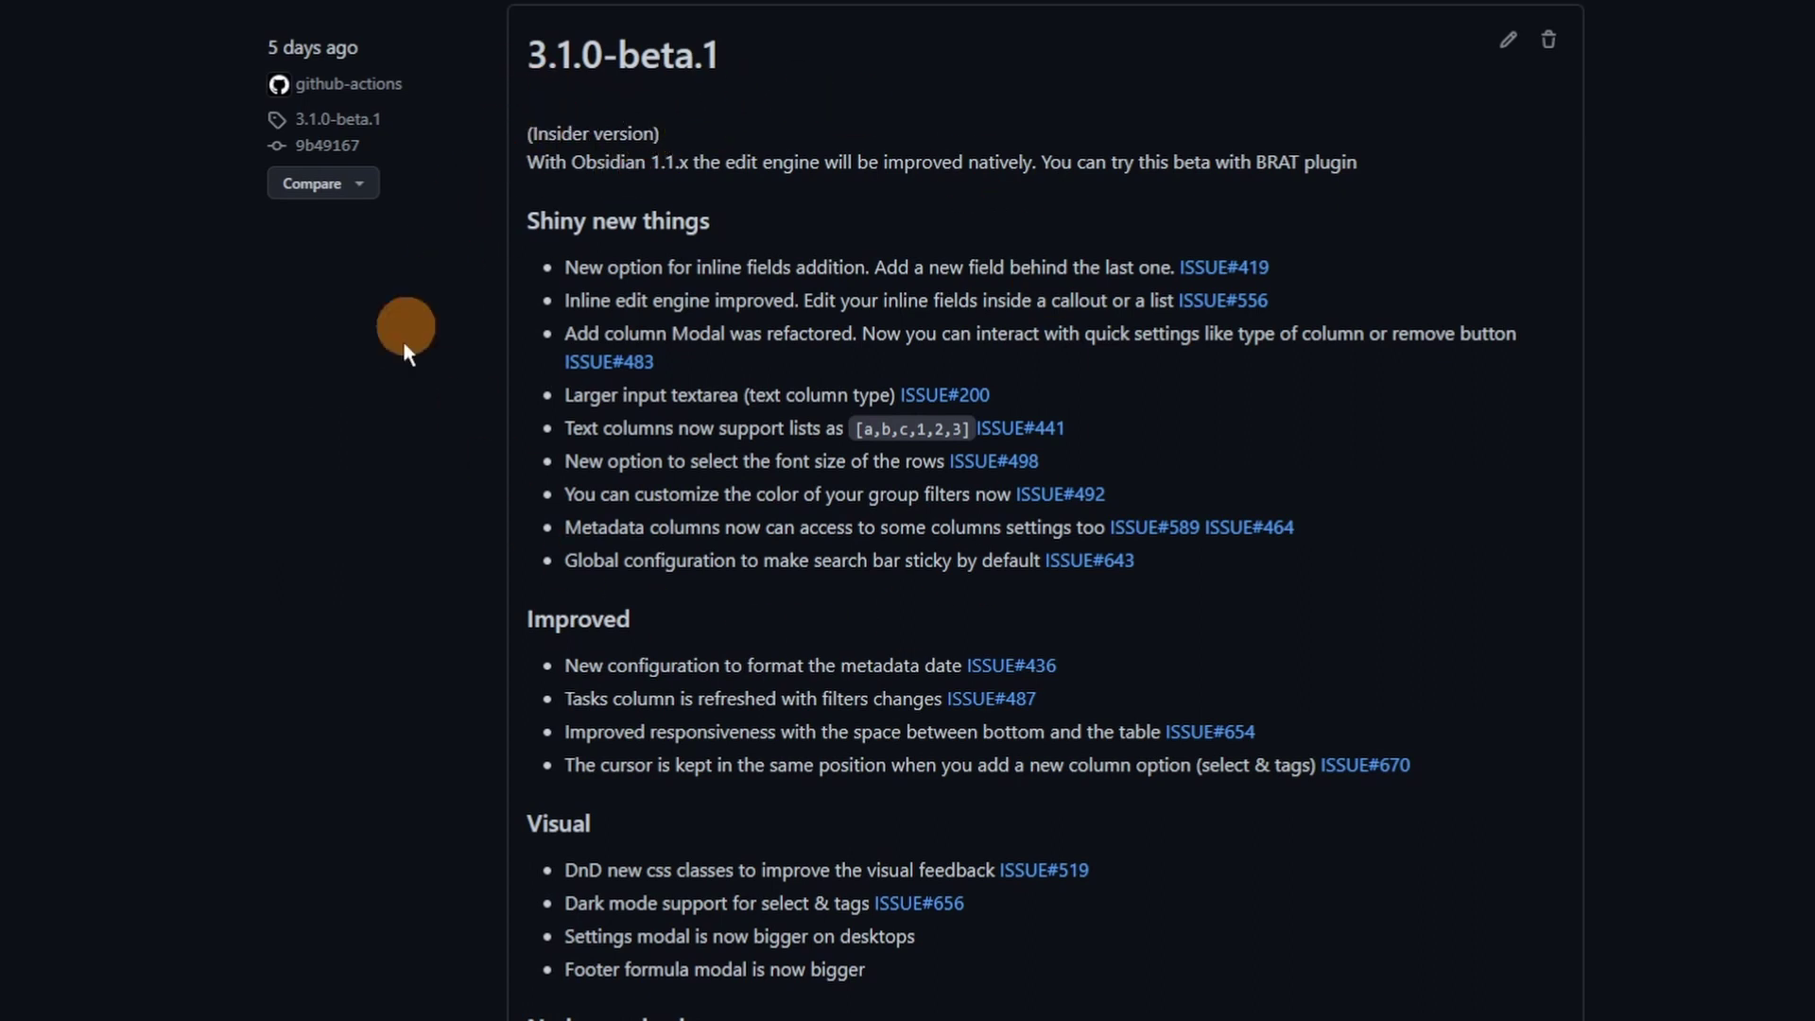
scroll(452, 662, "down", 3)
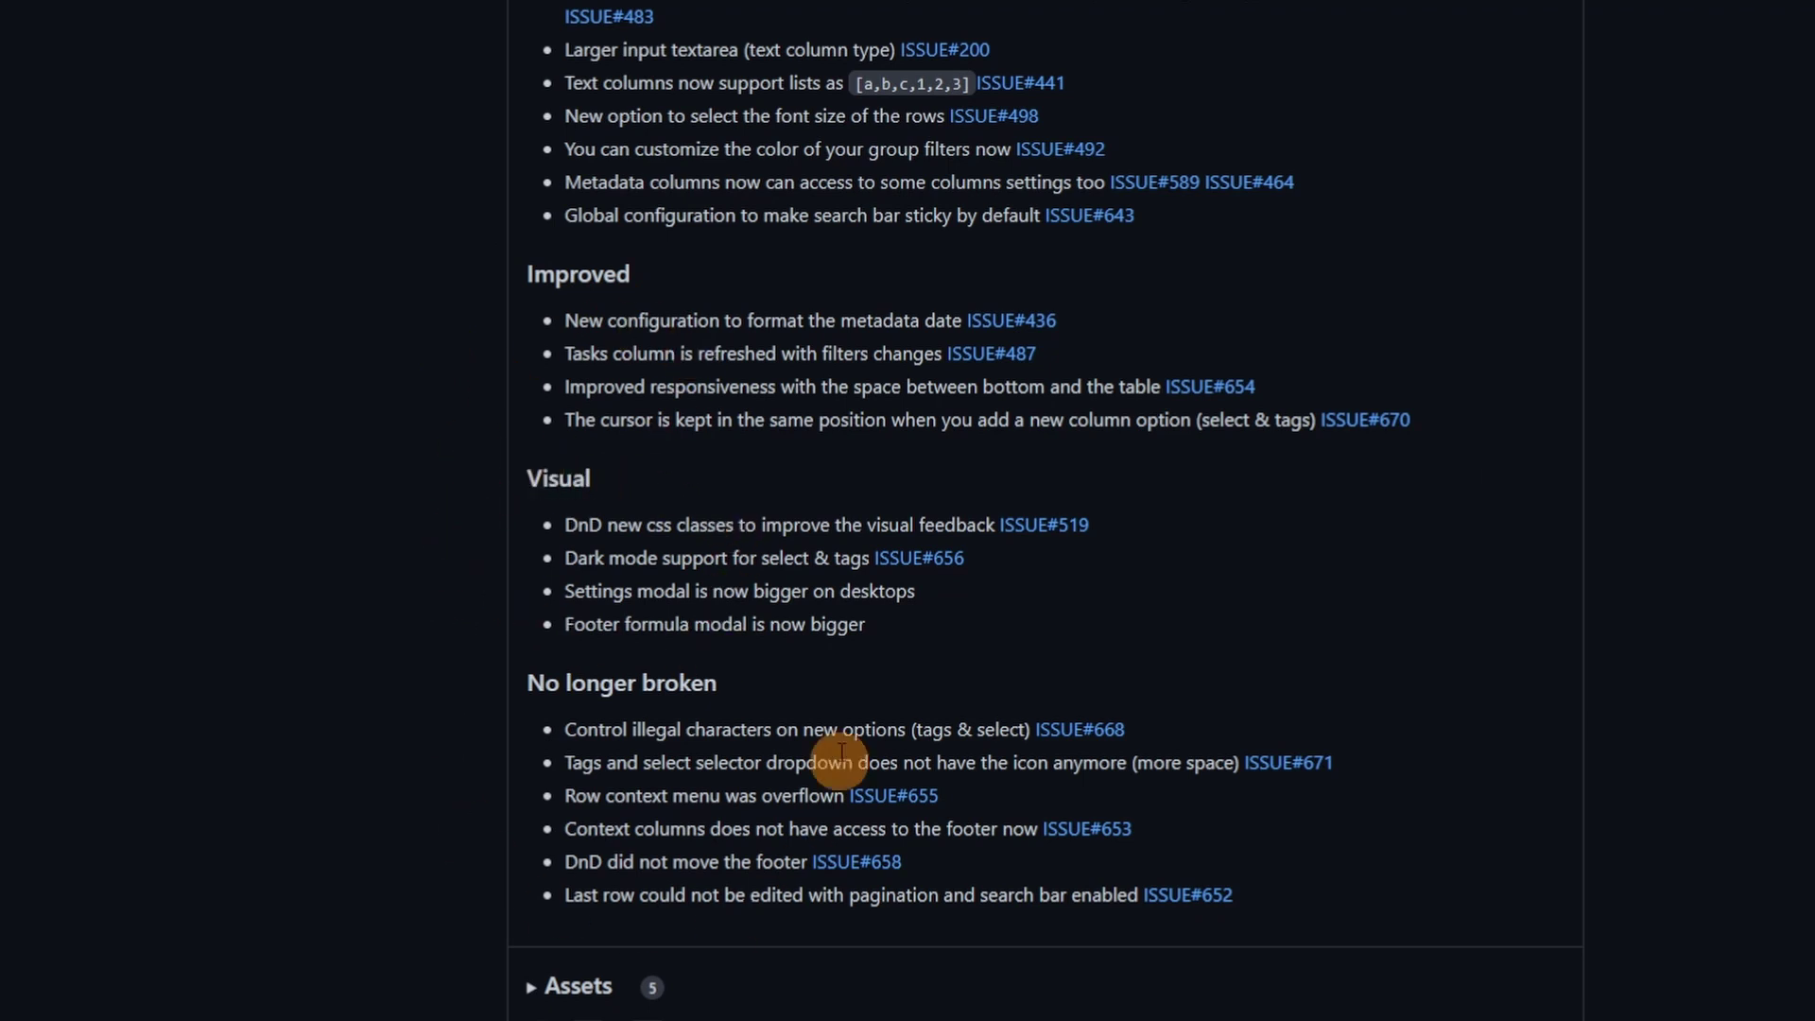
scroll(850, 635, "up", 15)
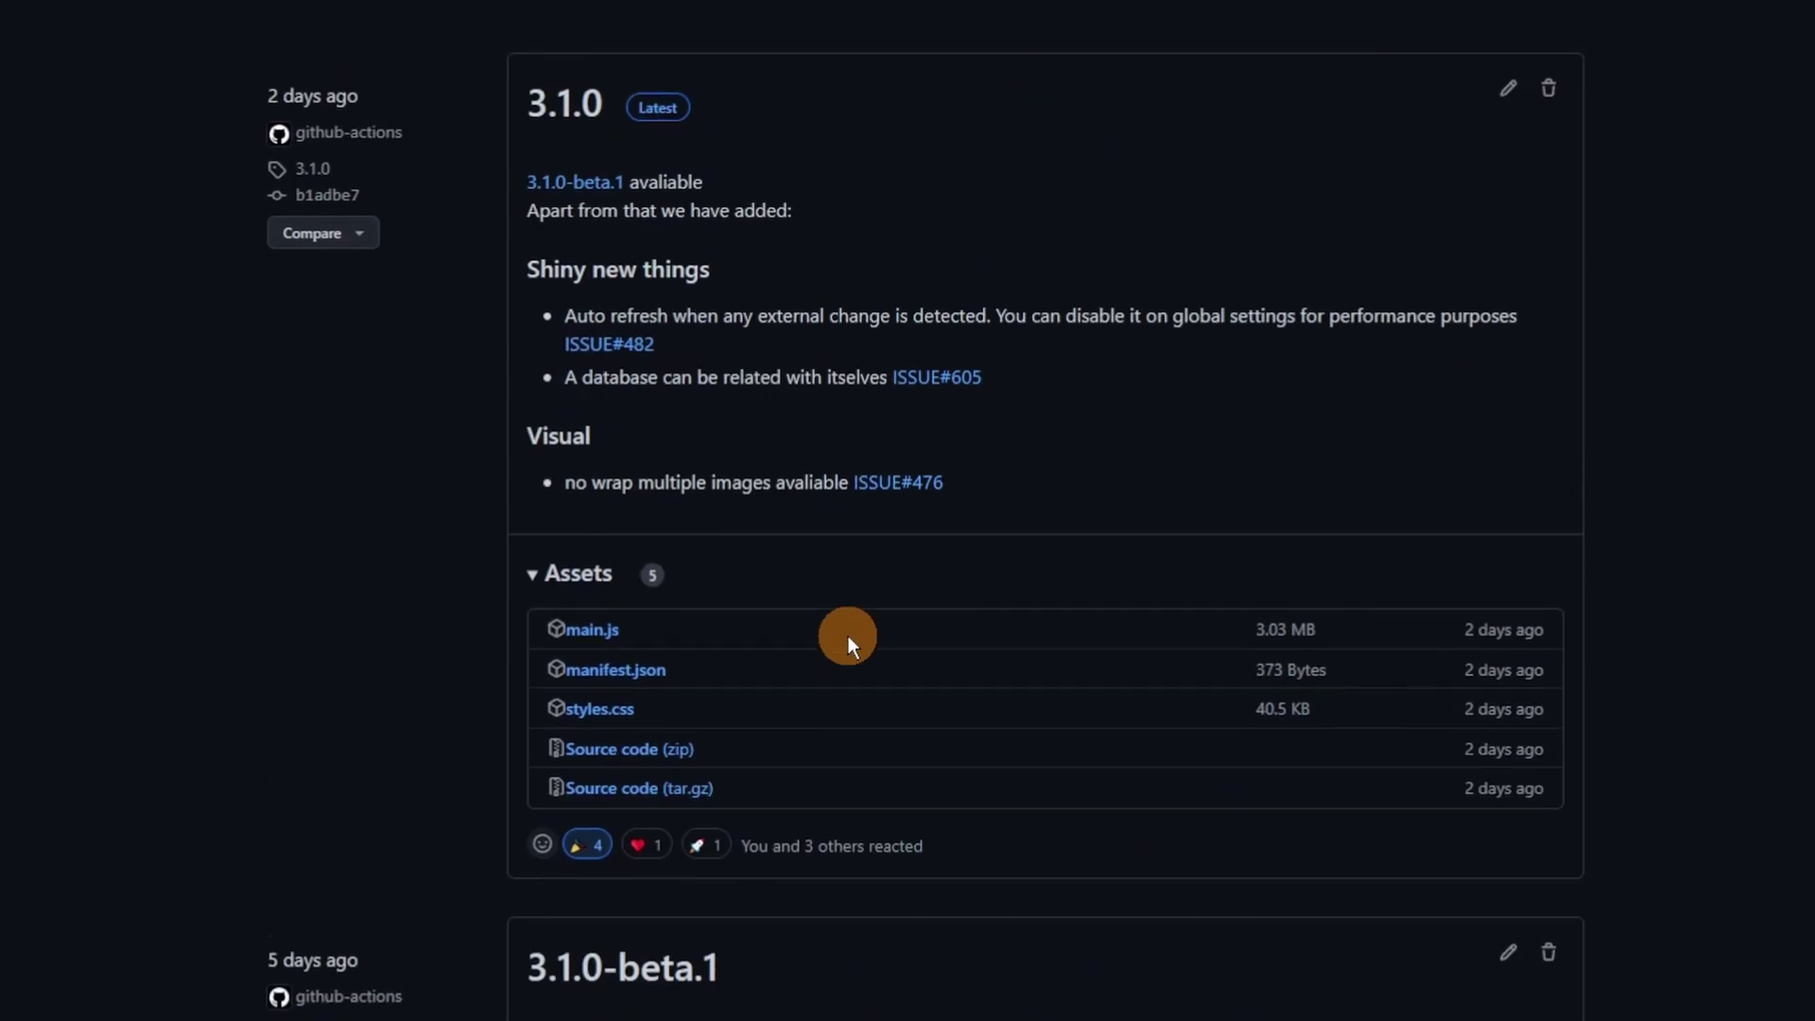
scroll(482, 263, "up", 2)
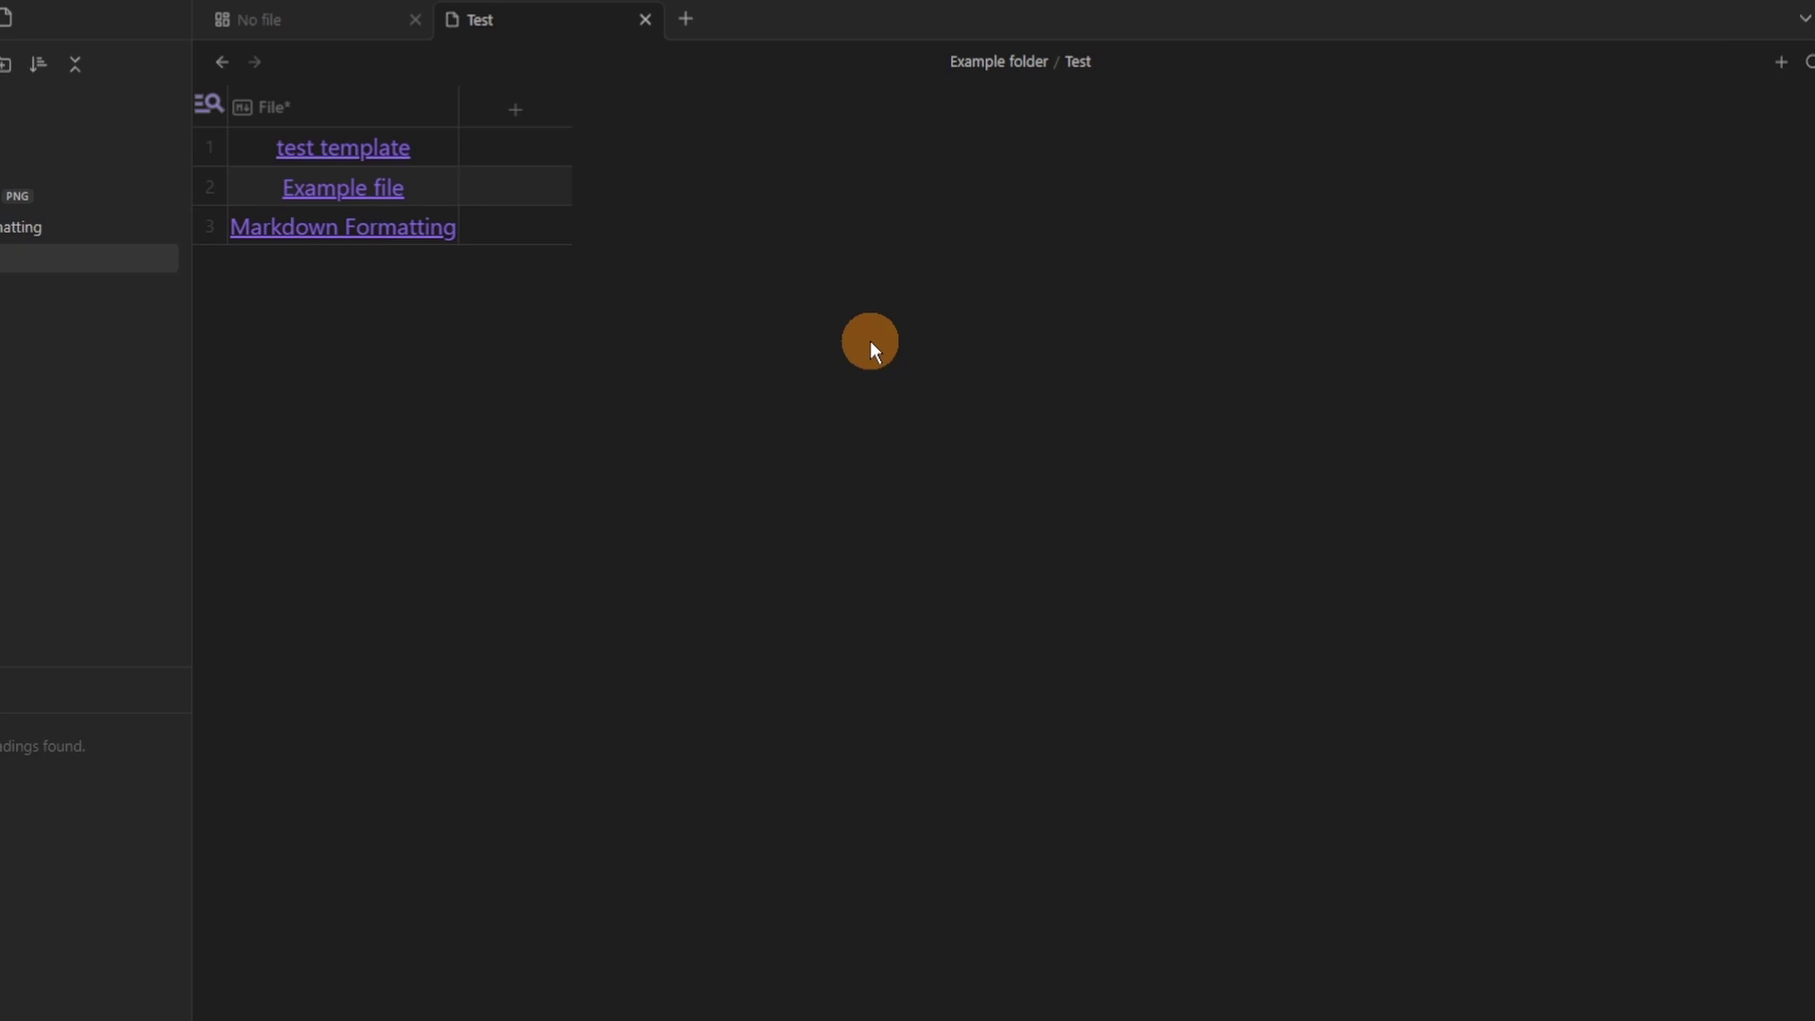
Add a Select-type column named 'new' to the Test database table.
left_click(515, 114)
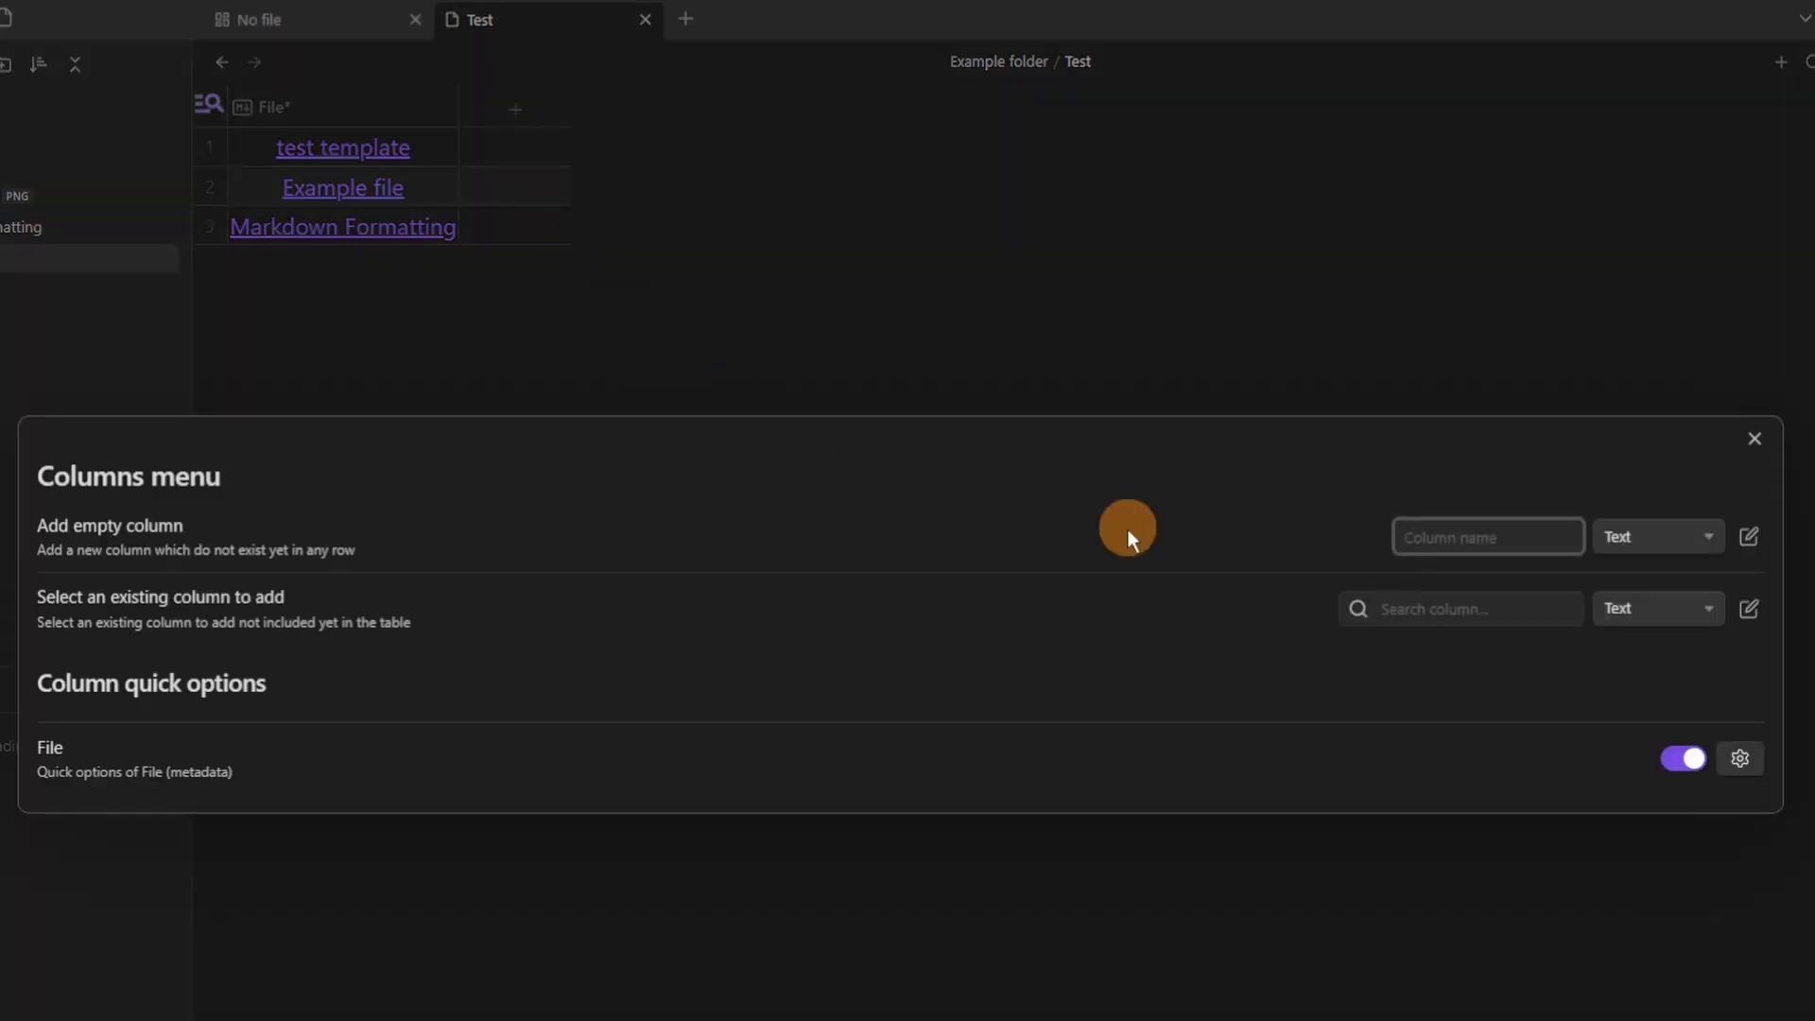
left_click(1663, 534)
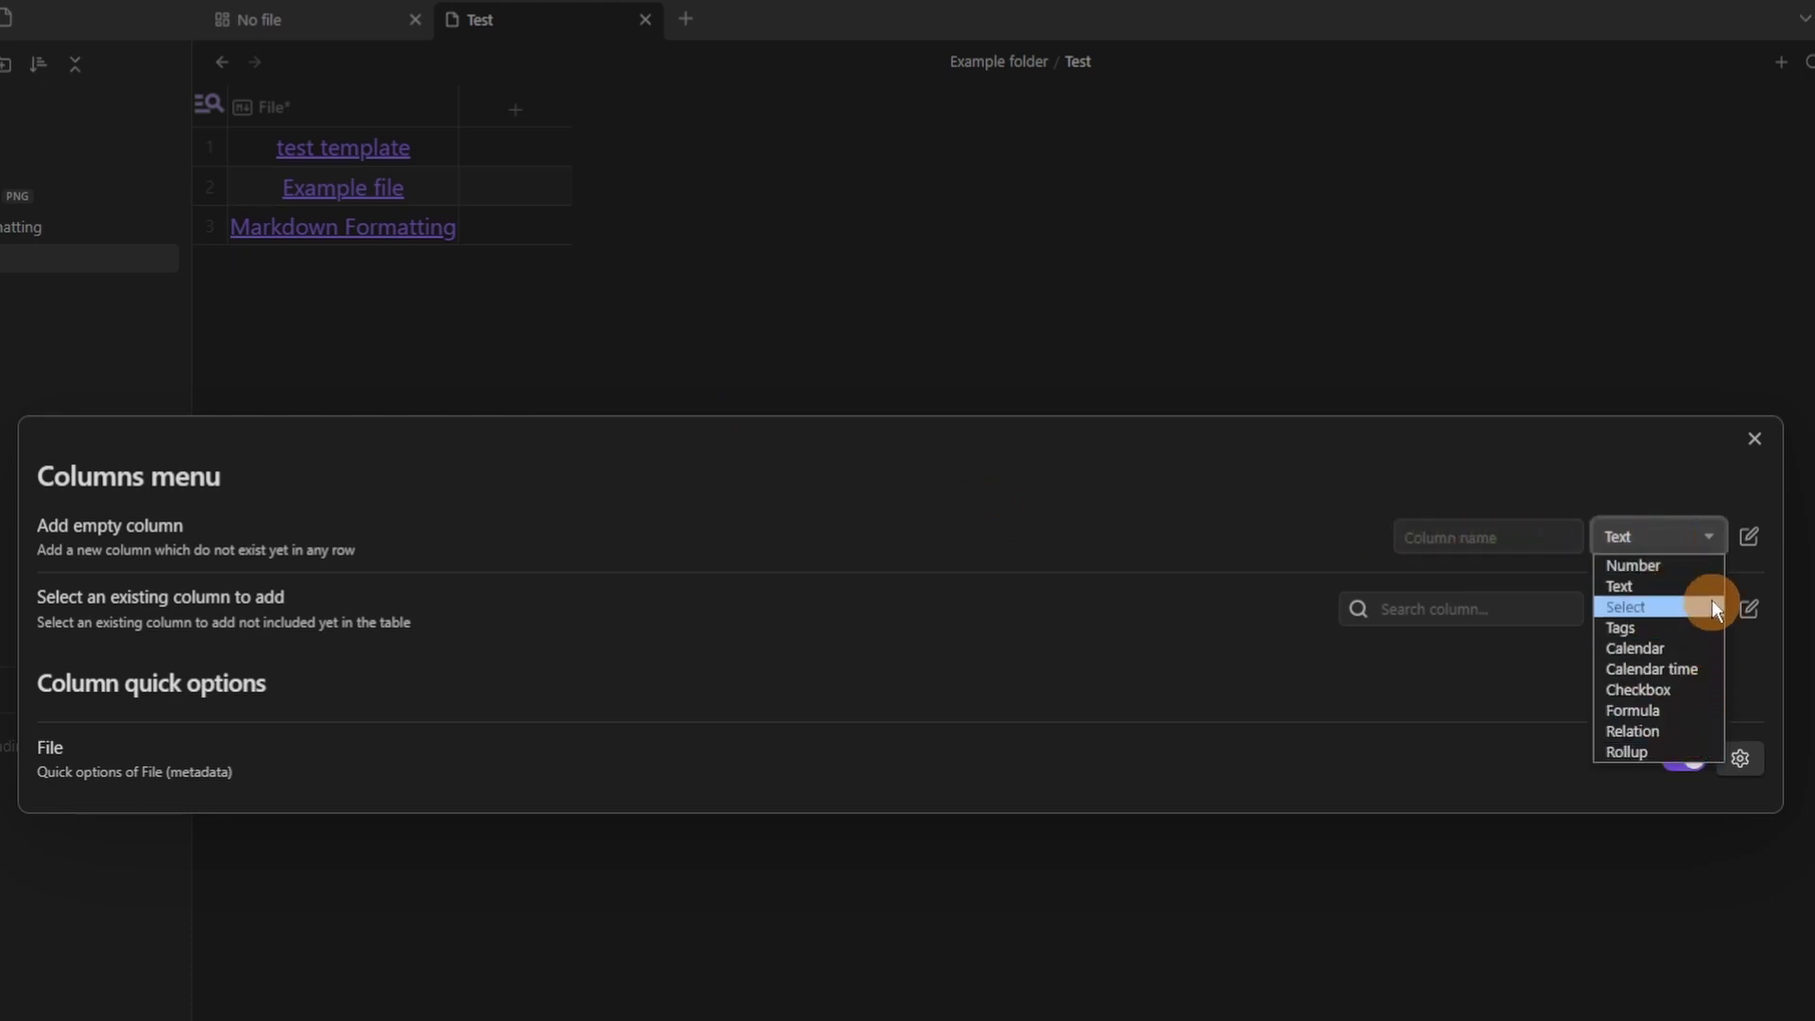
left_click(1706, 495)
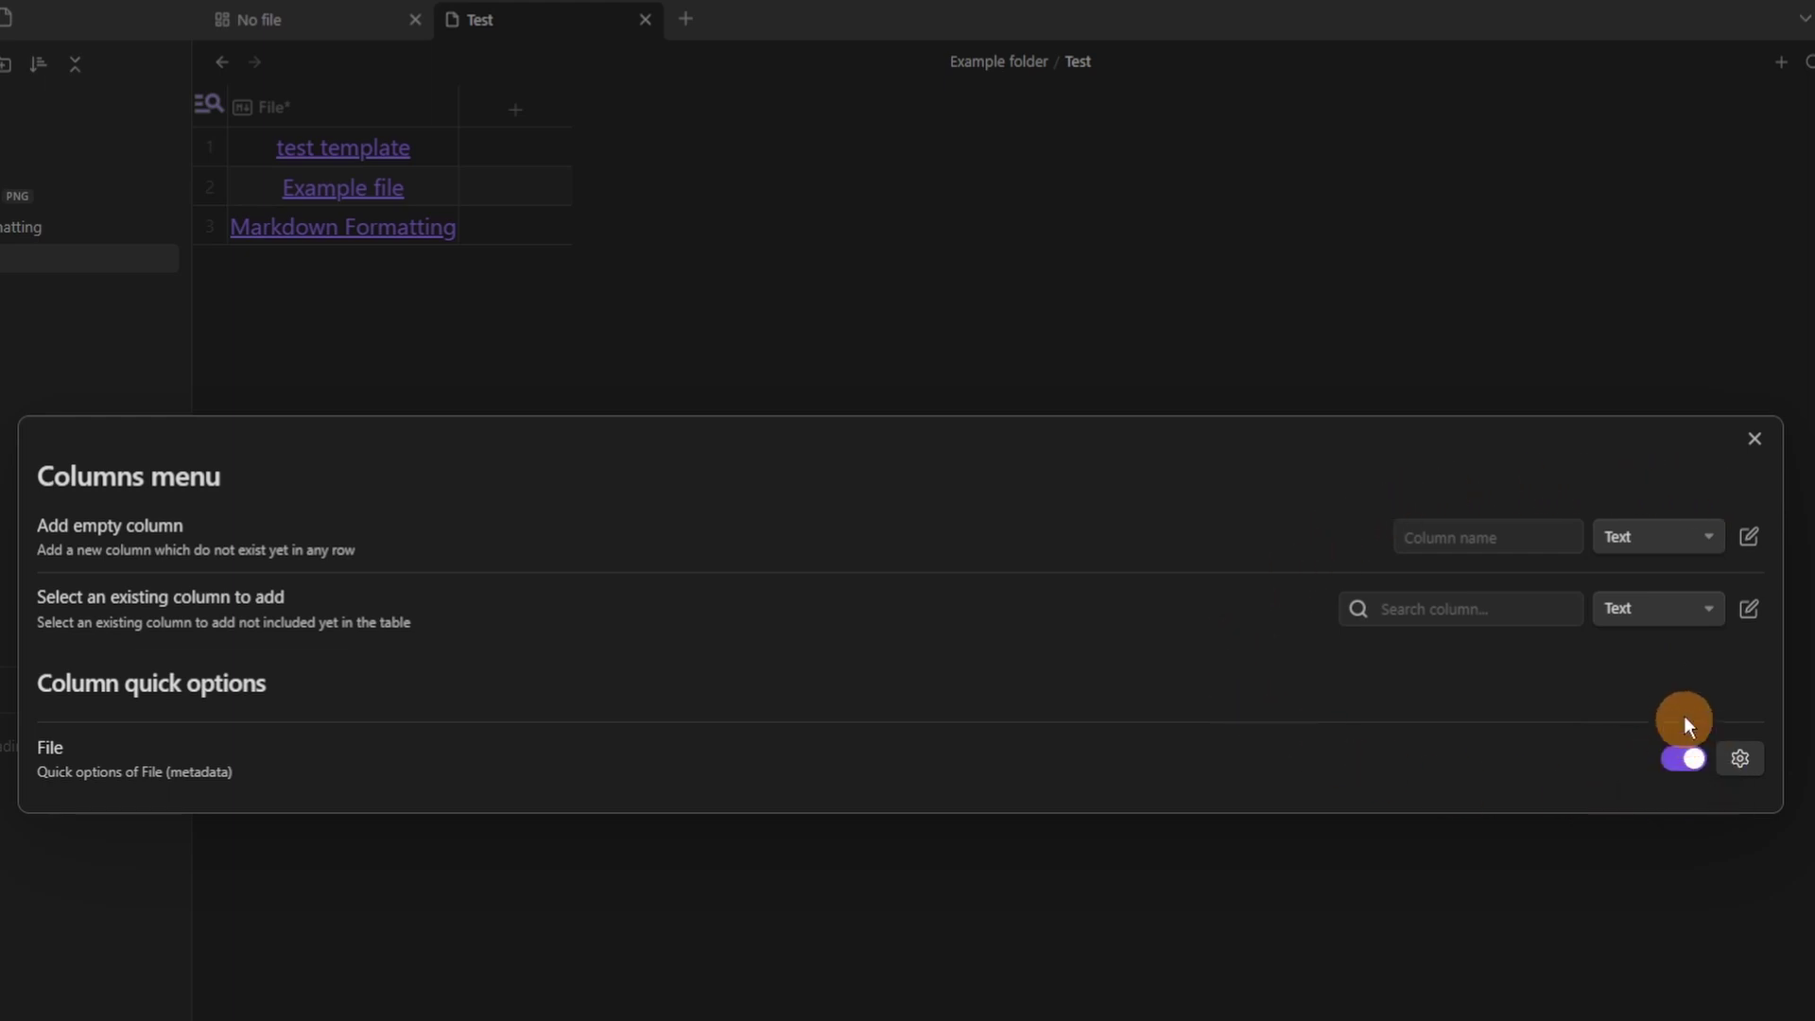
left_click(1518, 538)
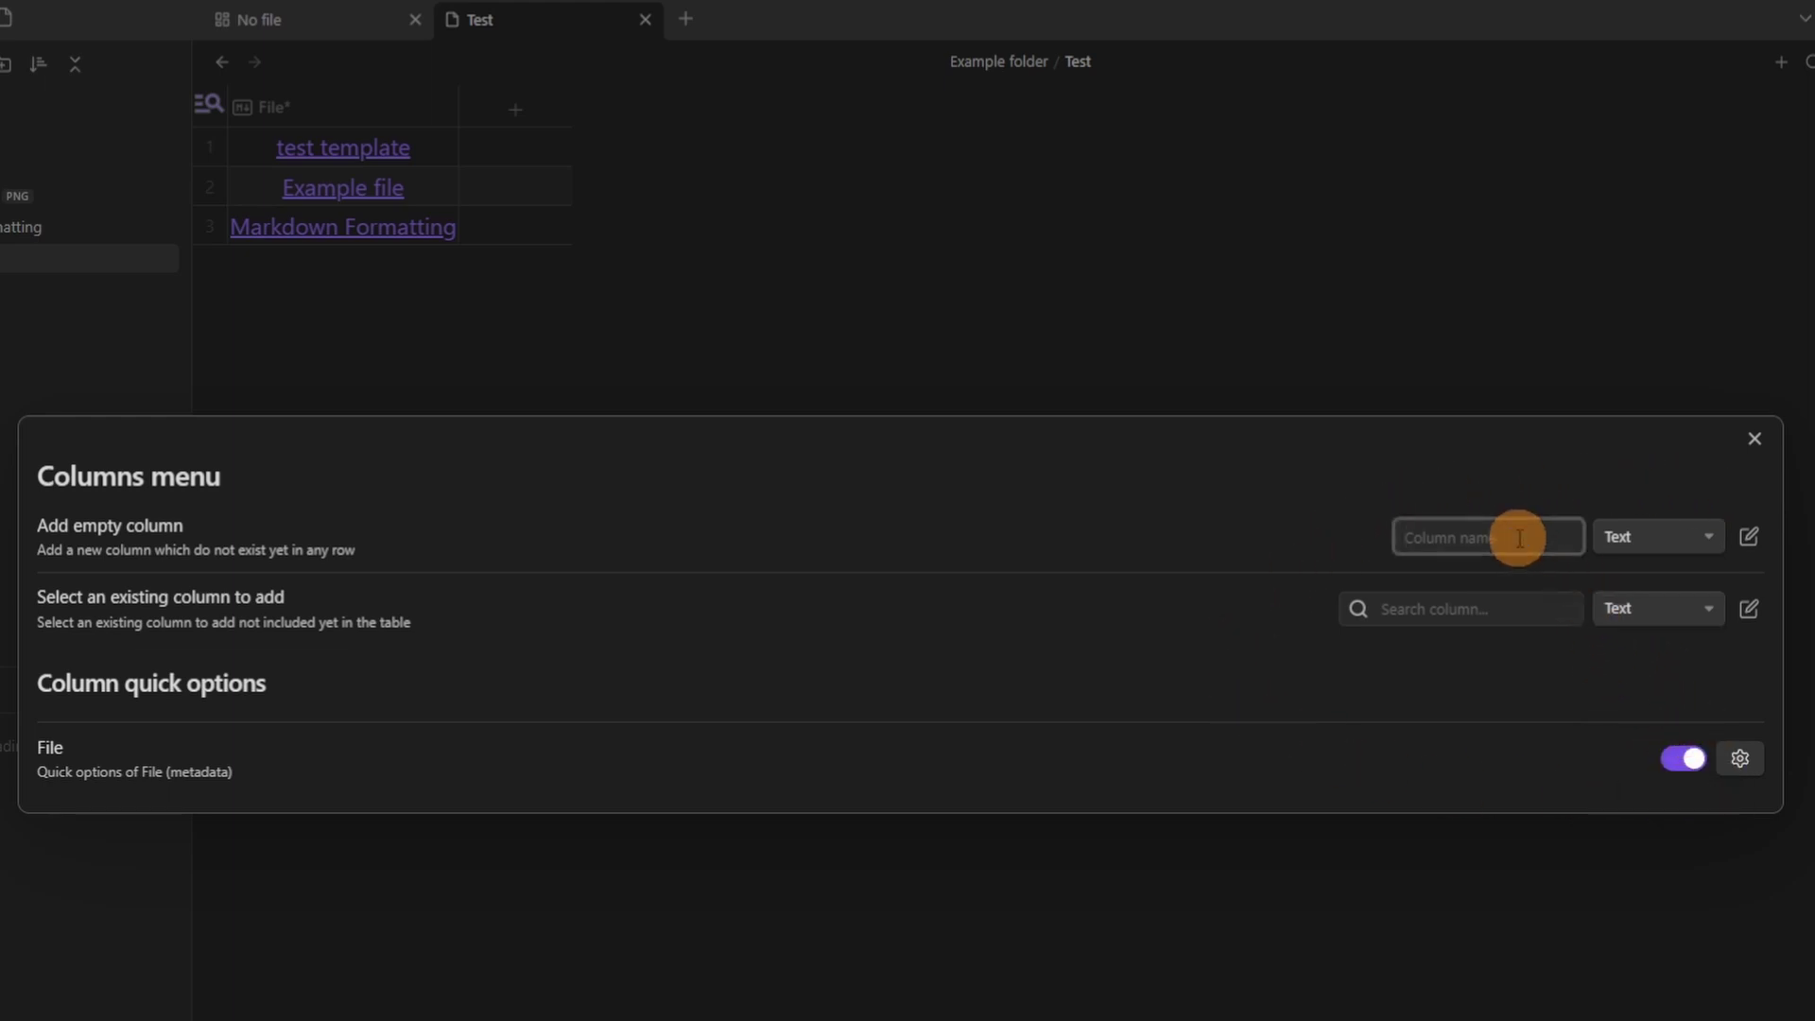
type("new")
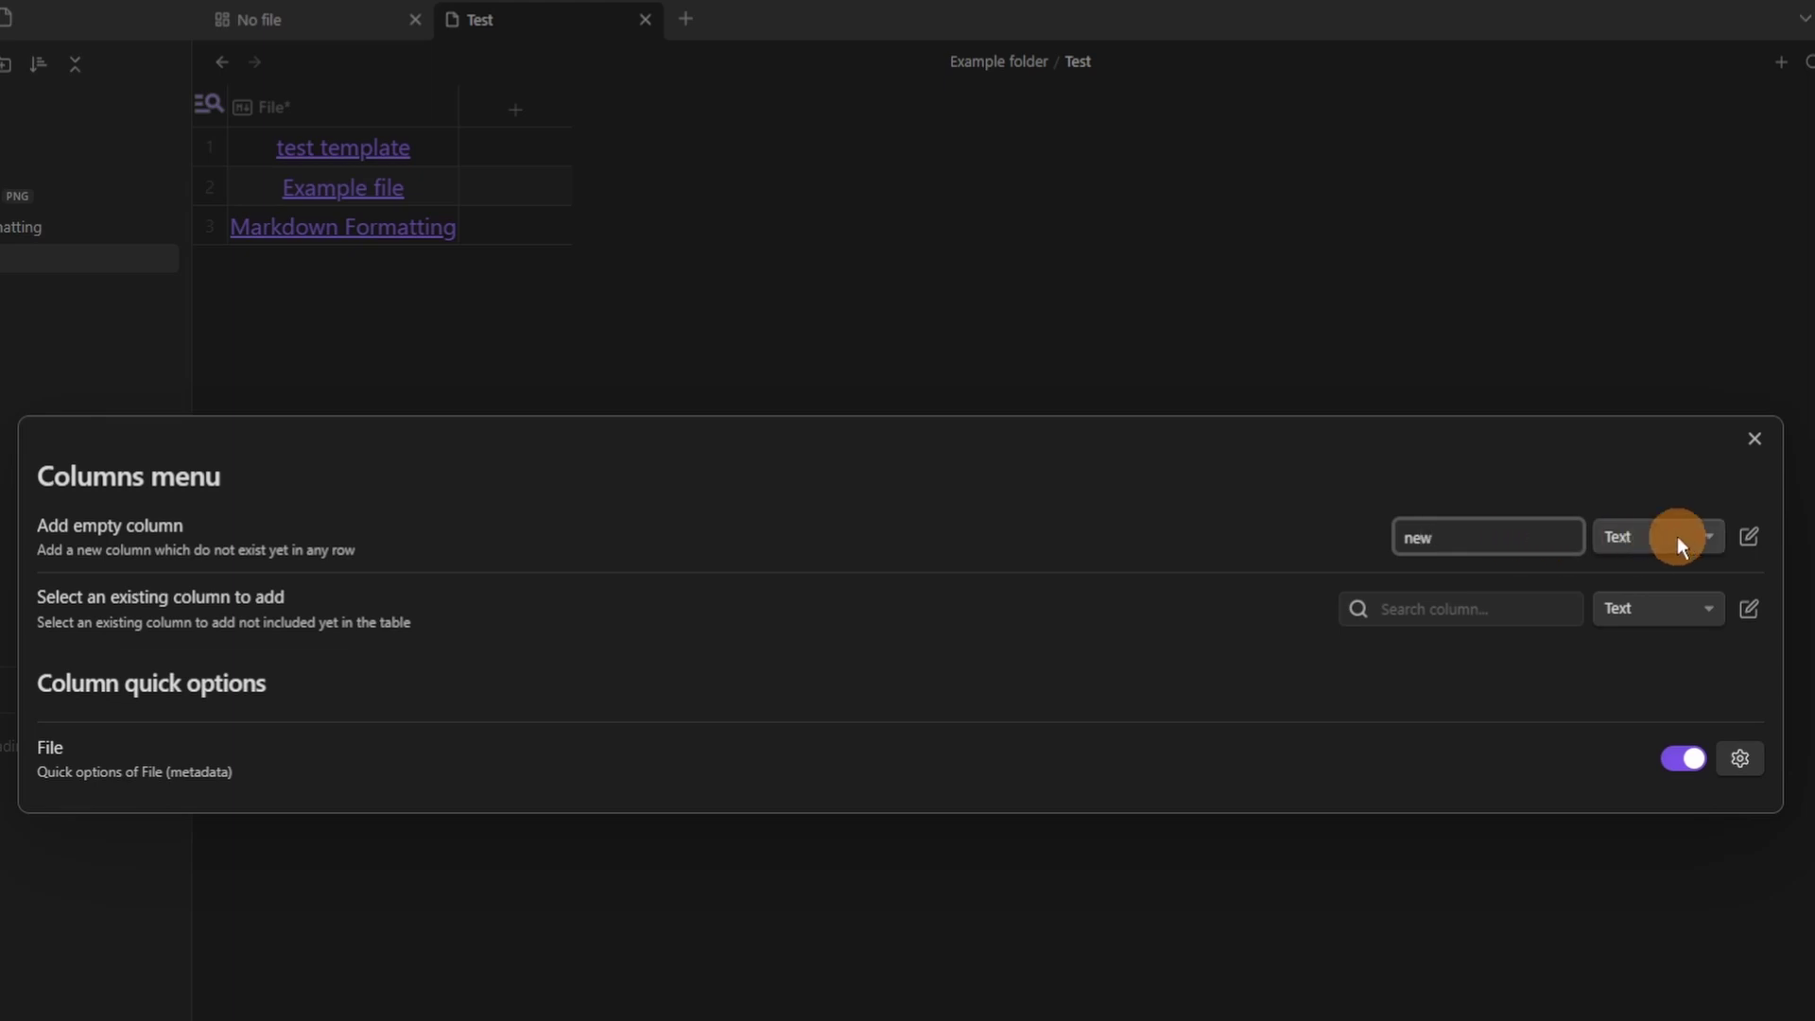
left_click(1677, 536)
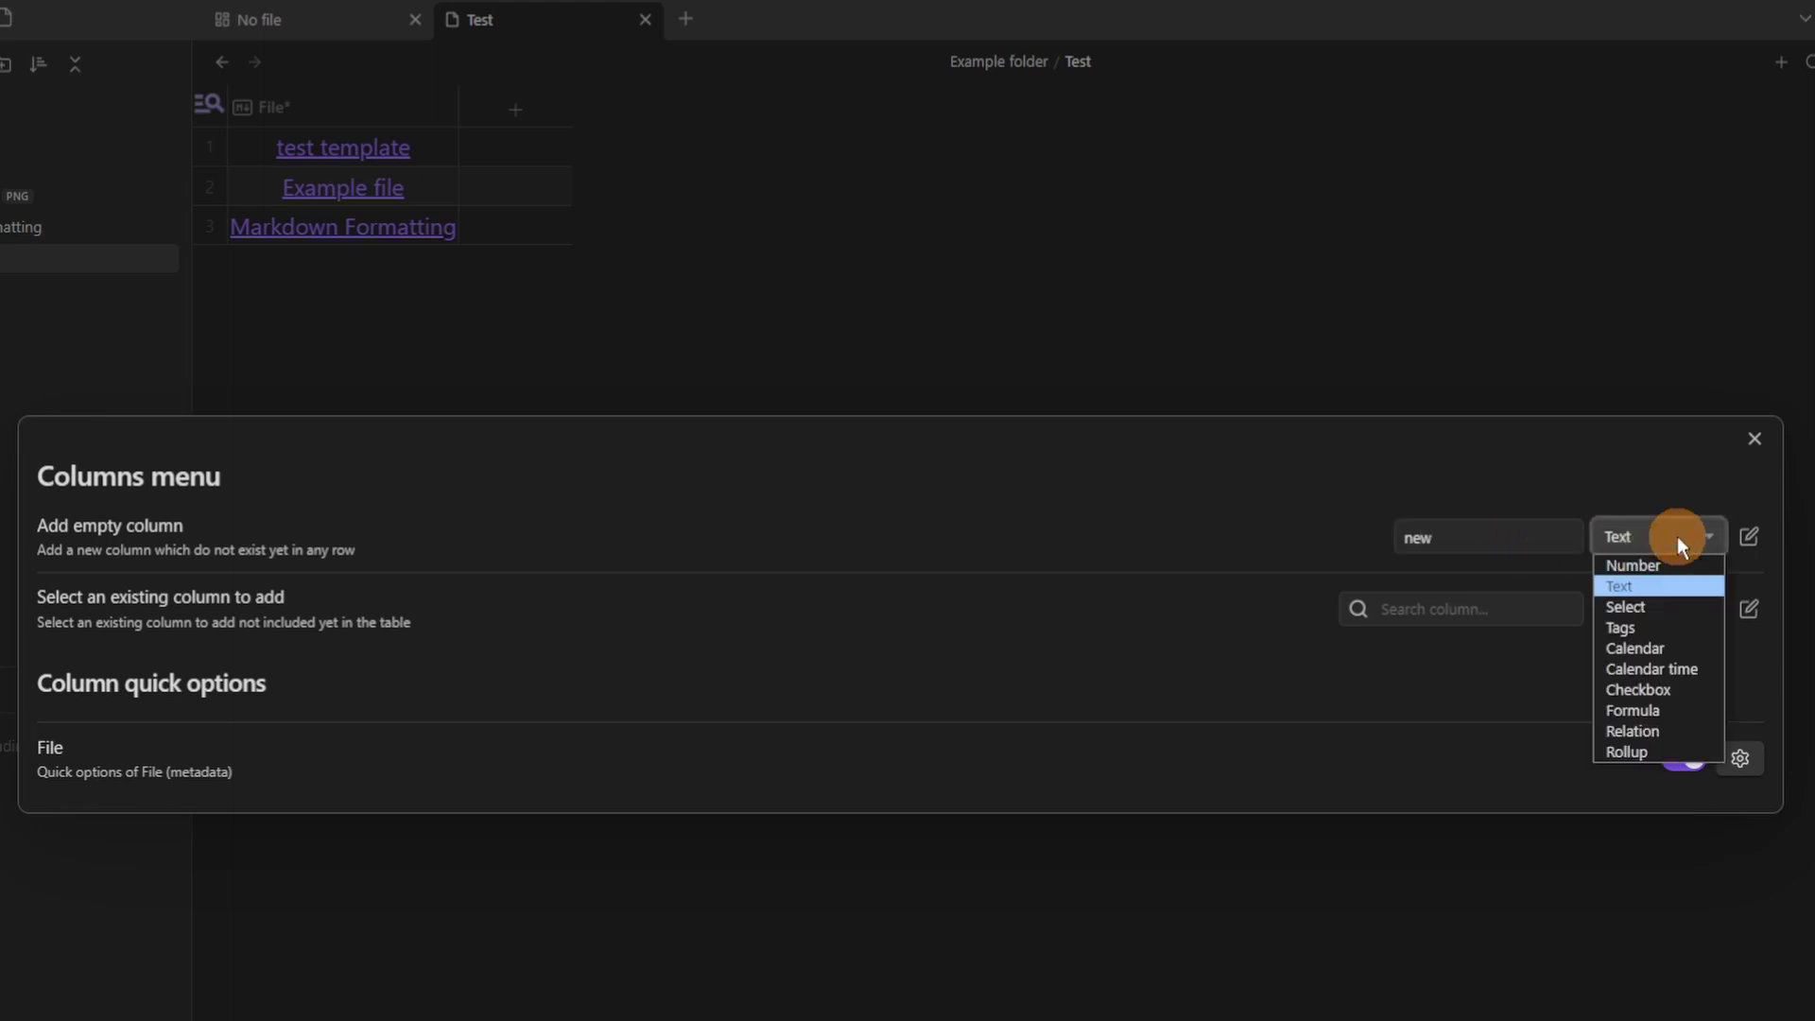
left_click(1666, 609)
left_click(1749, 539)
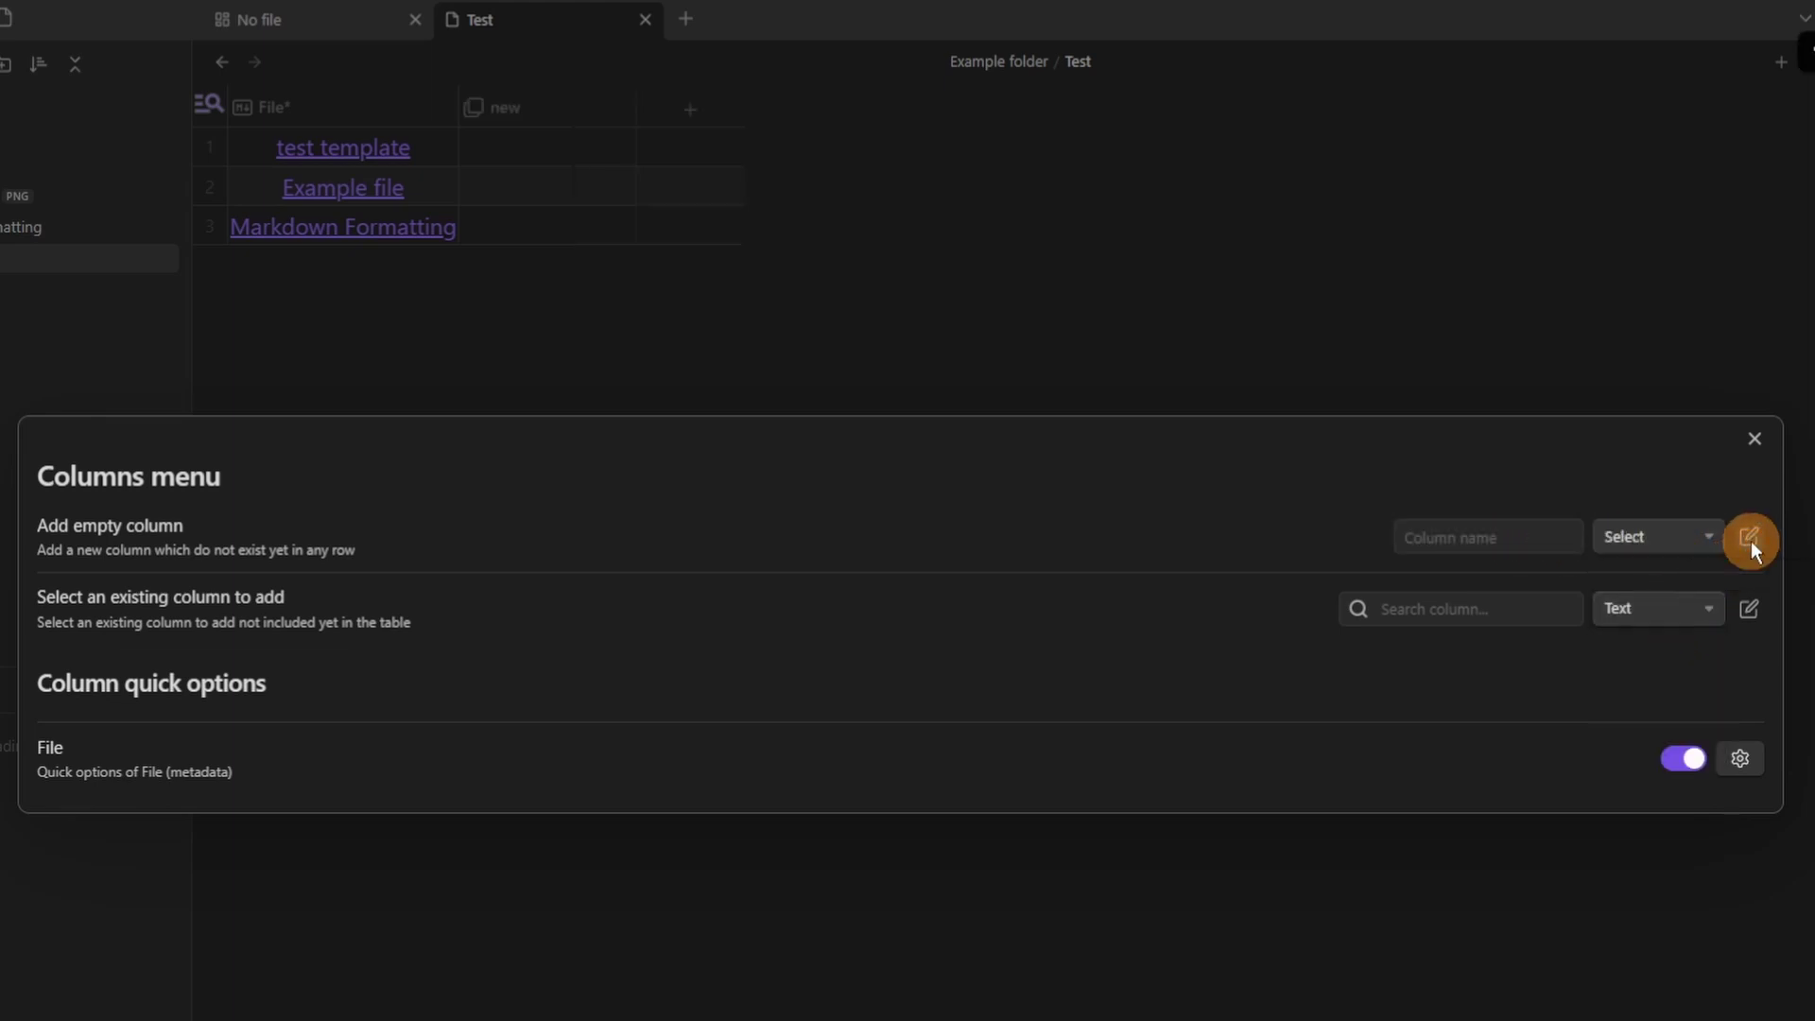
left_click(477, 118)
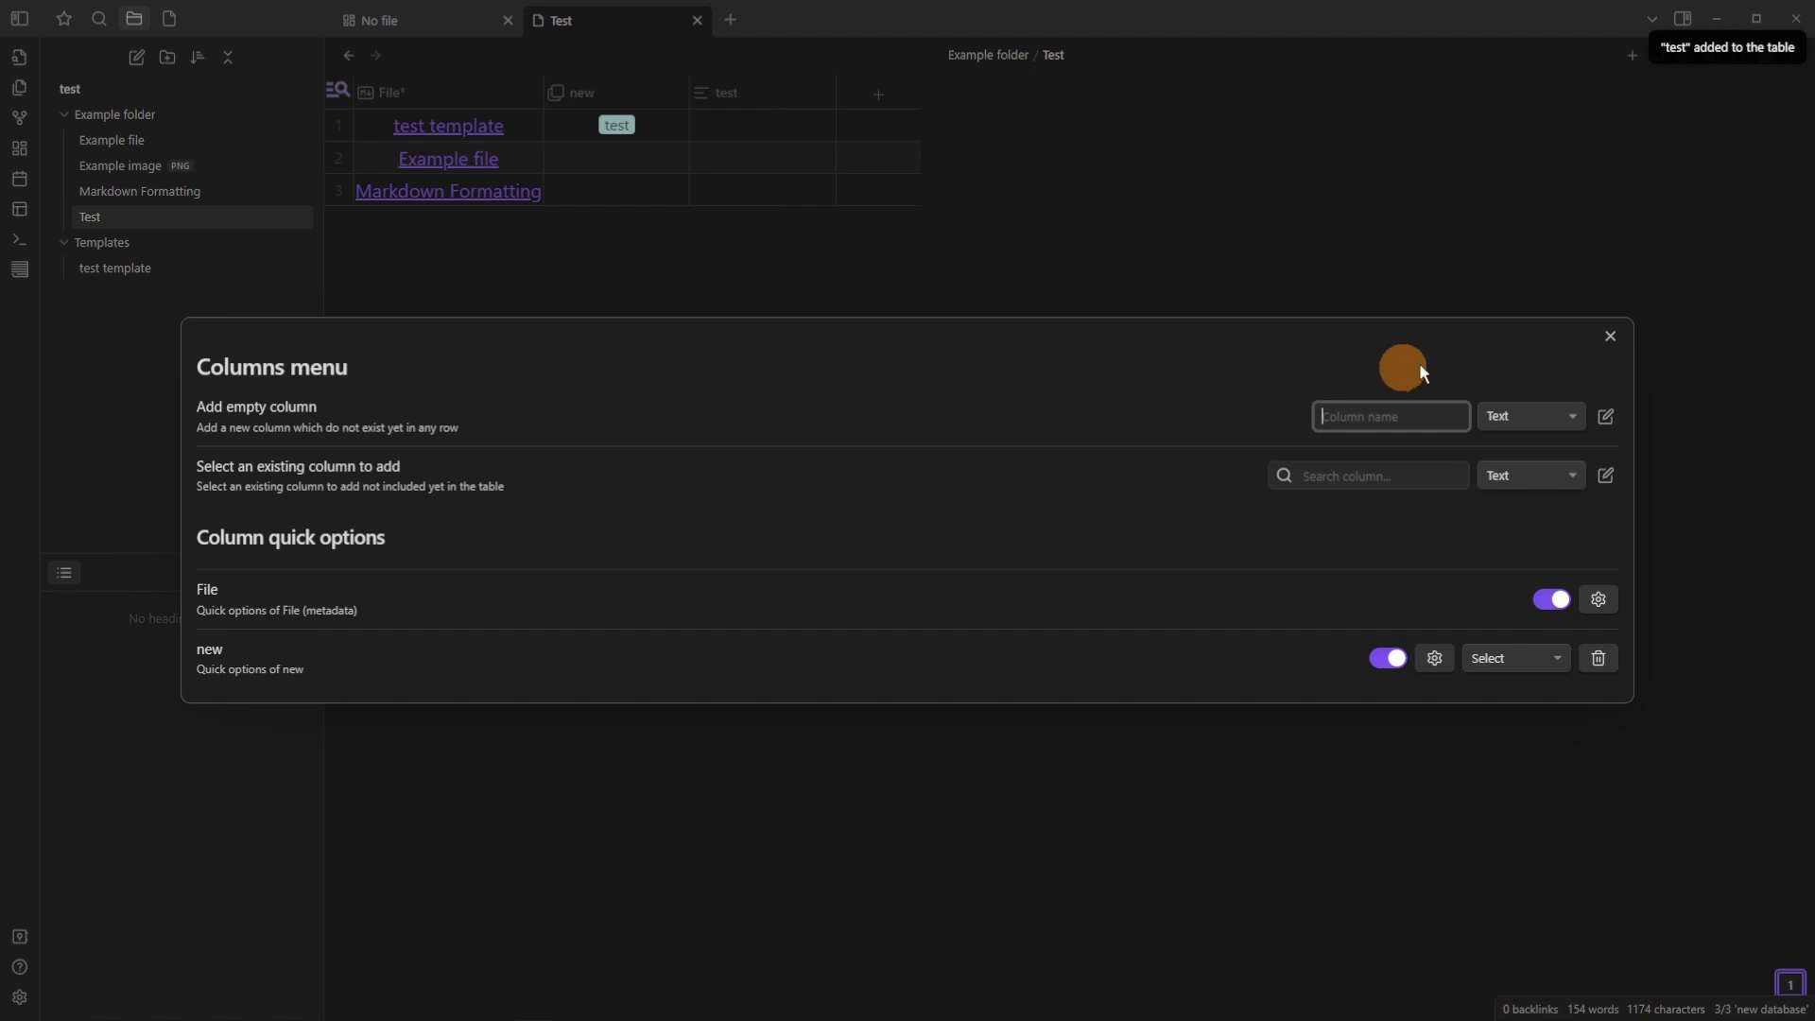
key("Escape")
Enlarge row 1's test cell text box, then show the database search bar.
left_click(711, 126)
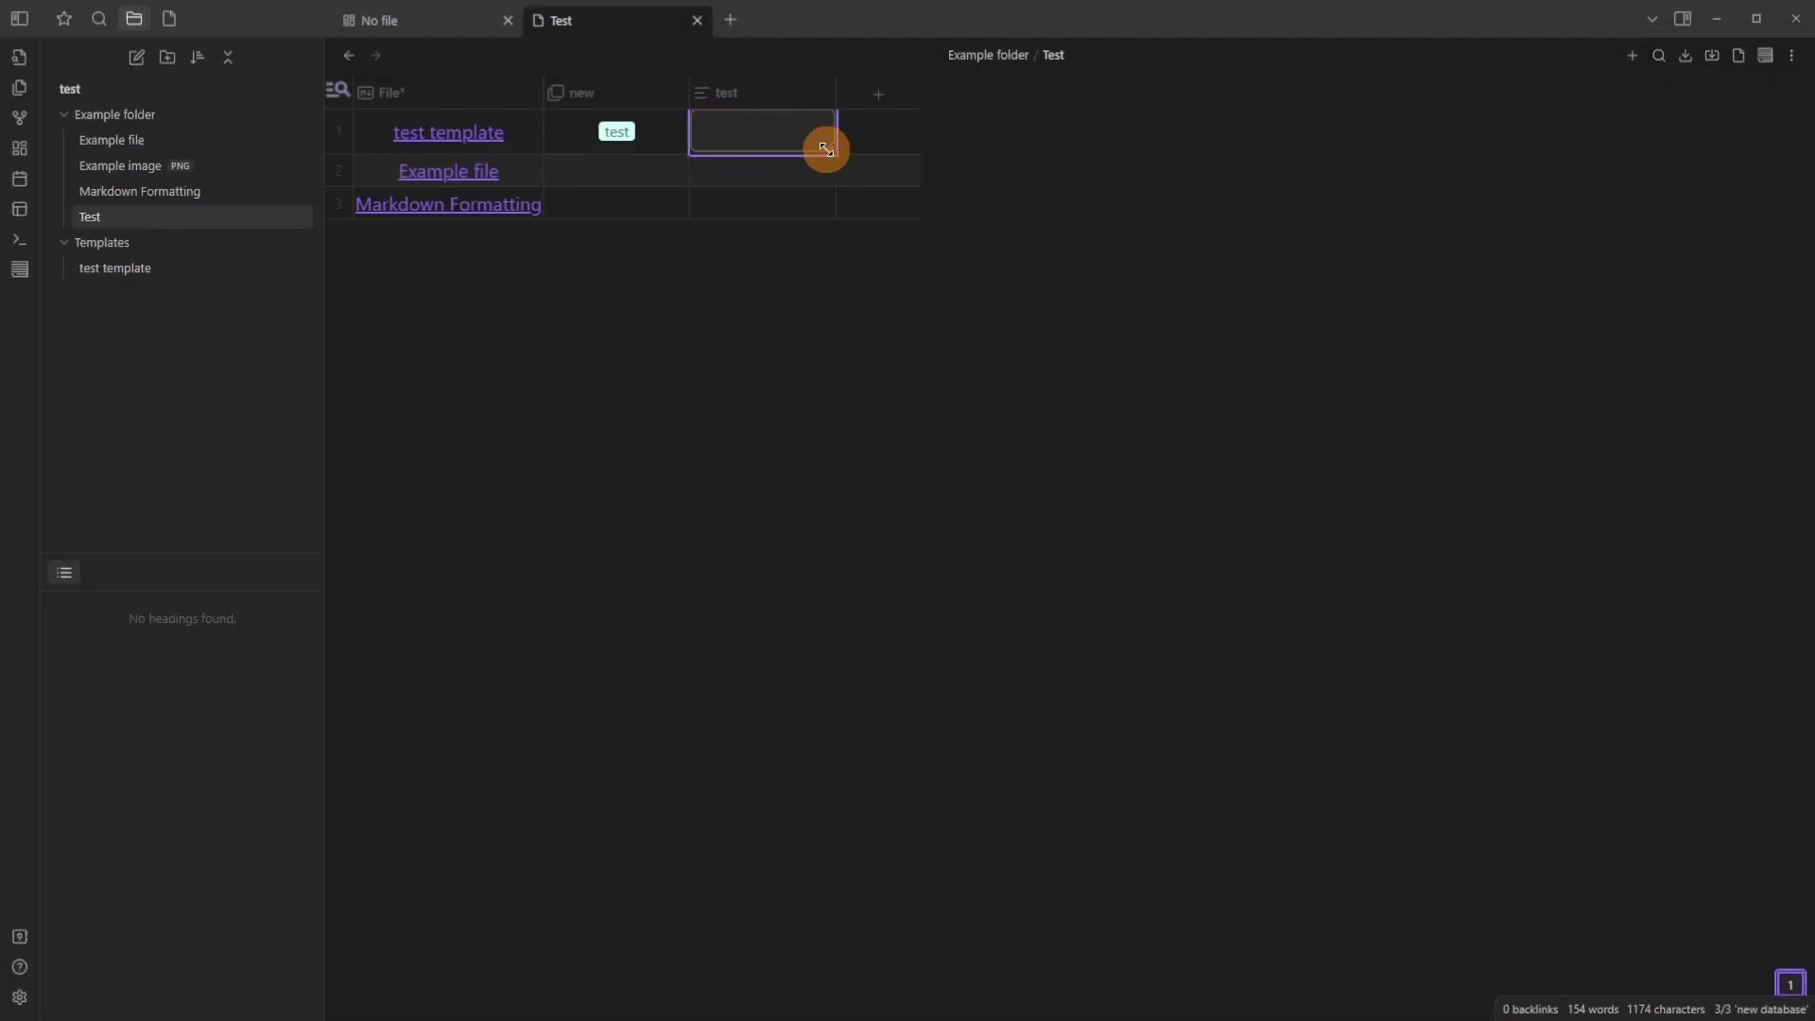
mouse_move(825, 148)
left_mouse_down()
mouse_move(814, 251)
mouse_move(785, 256)
mouse_move(826, 227)
mouse_move(831, 162)
left_mouse_up()
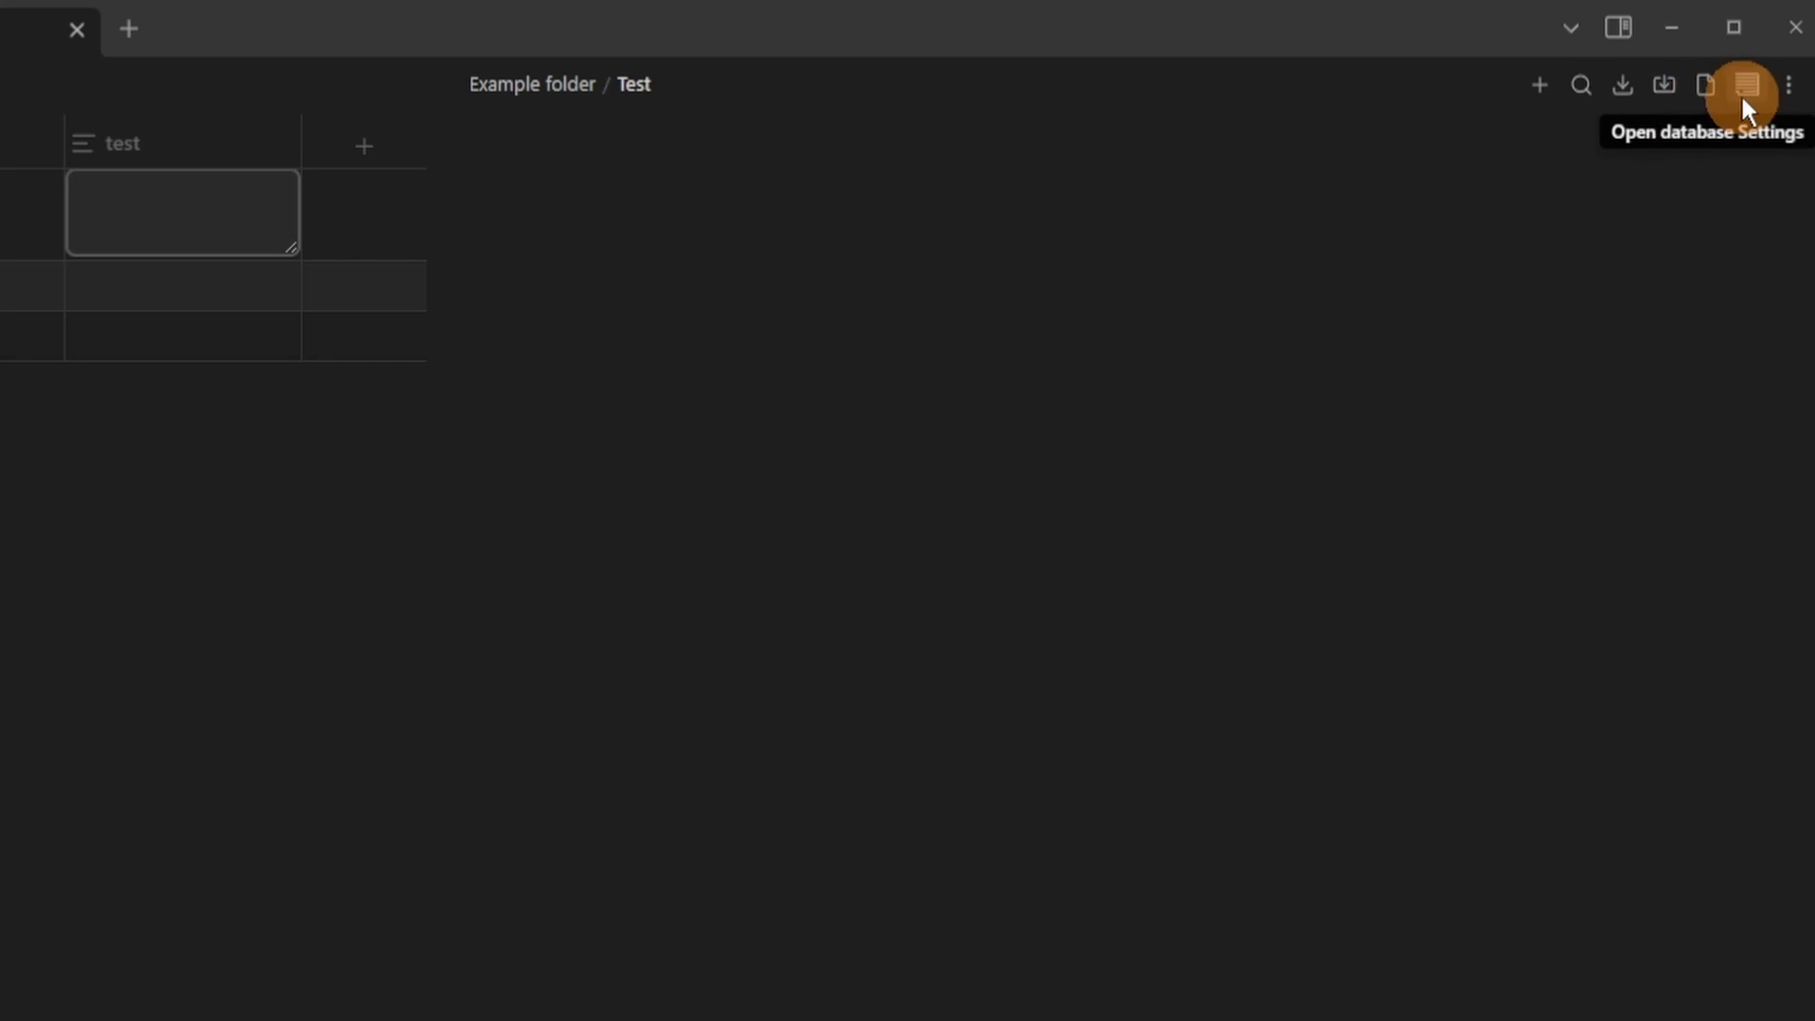
left_click(1579, 85)
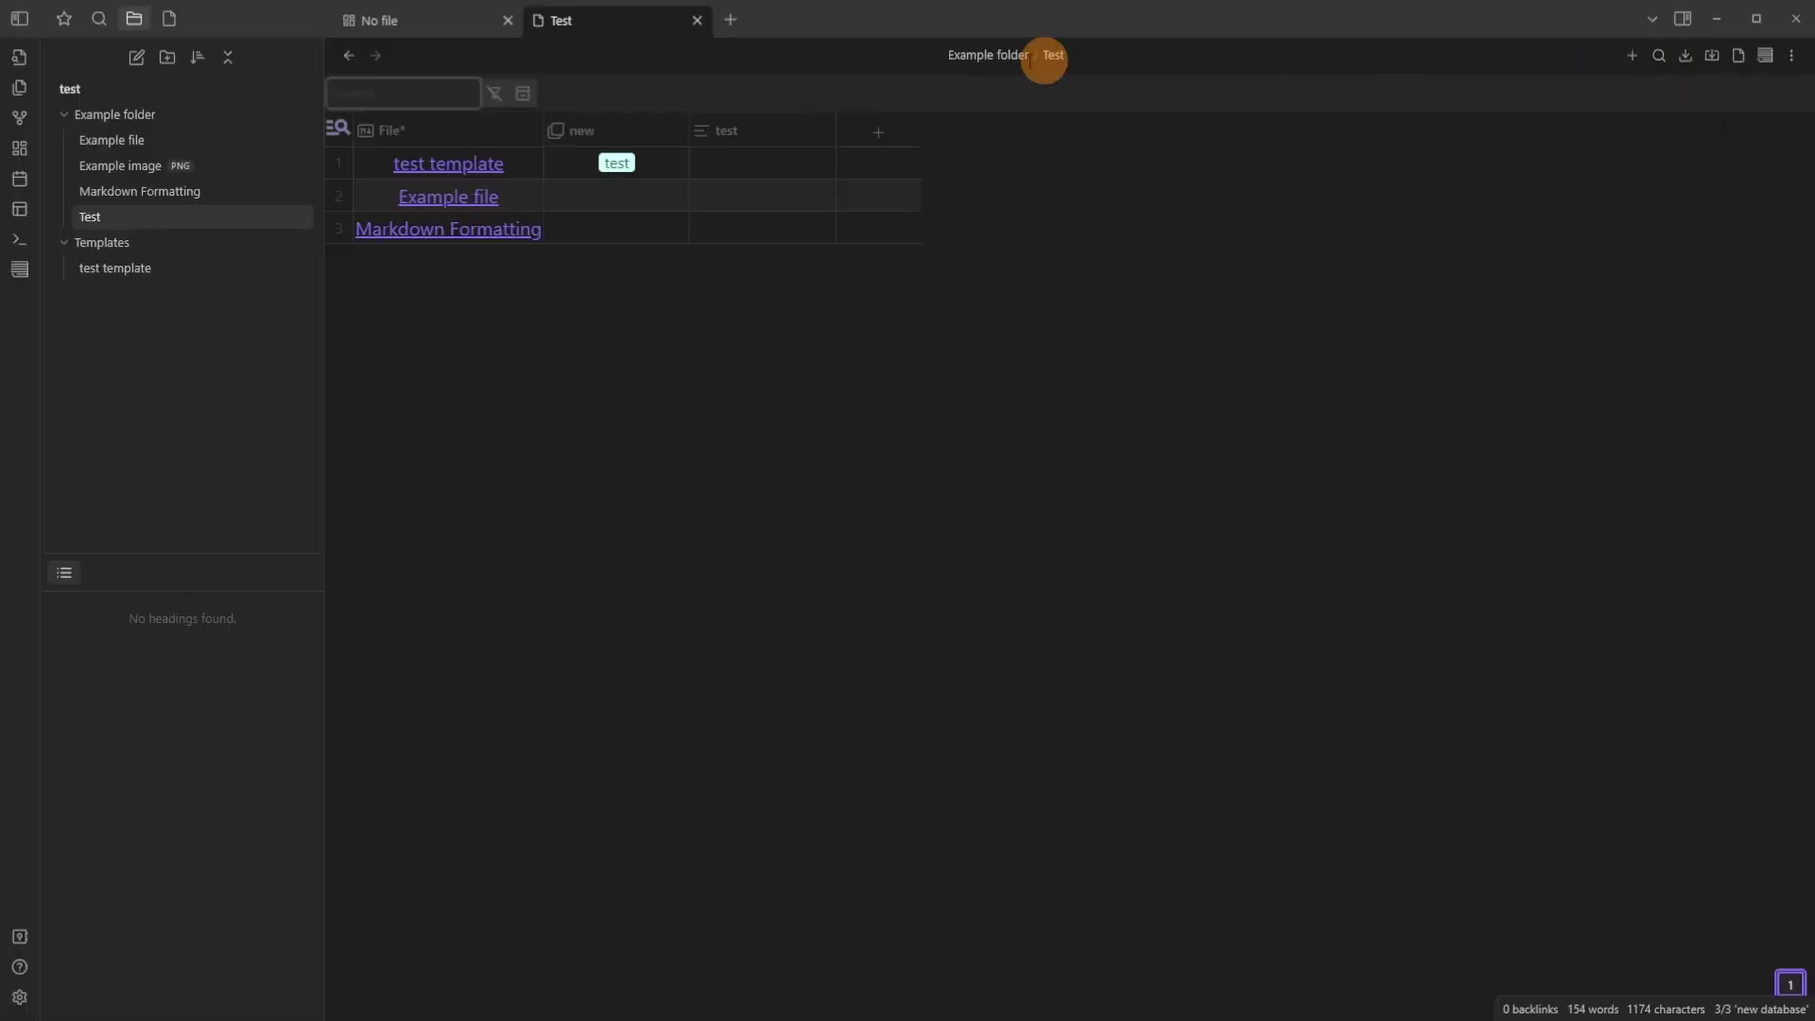
left_click(492, 93)
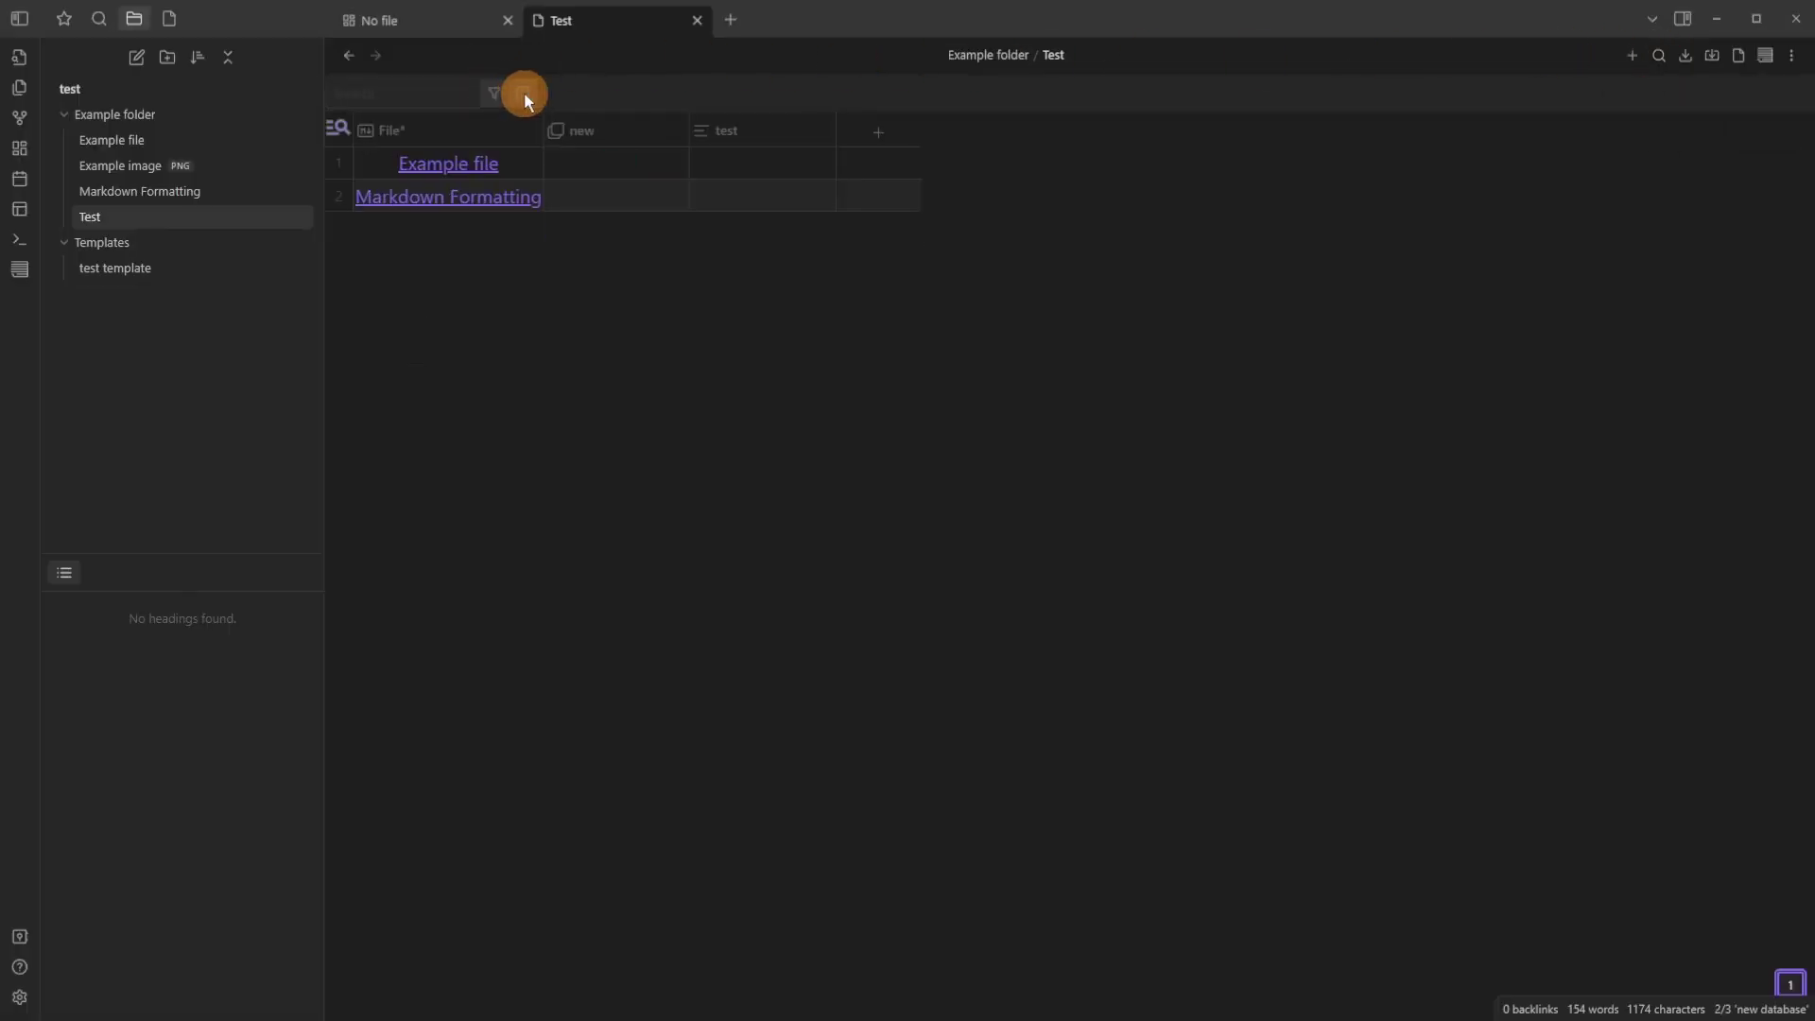
Add a table filter condition on the 'new' field.
left_click(523, 93)
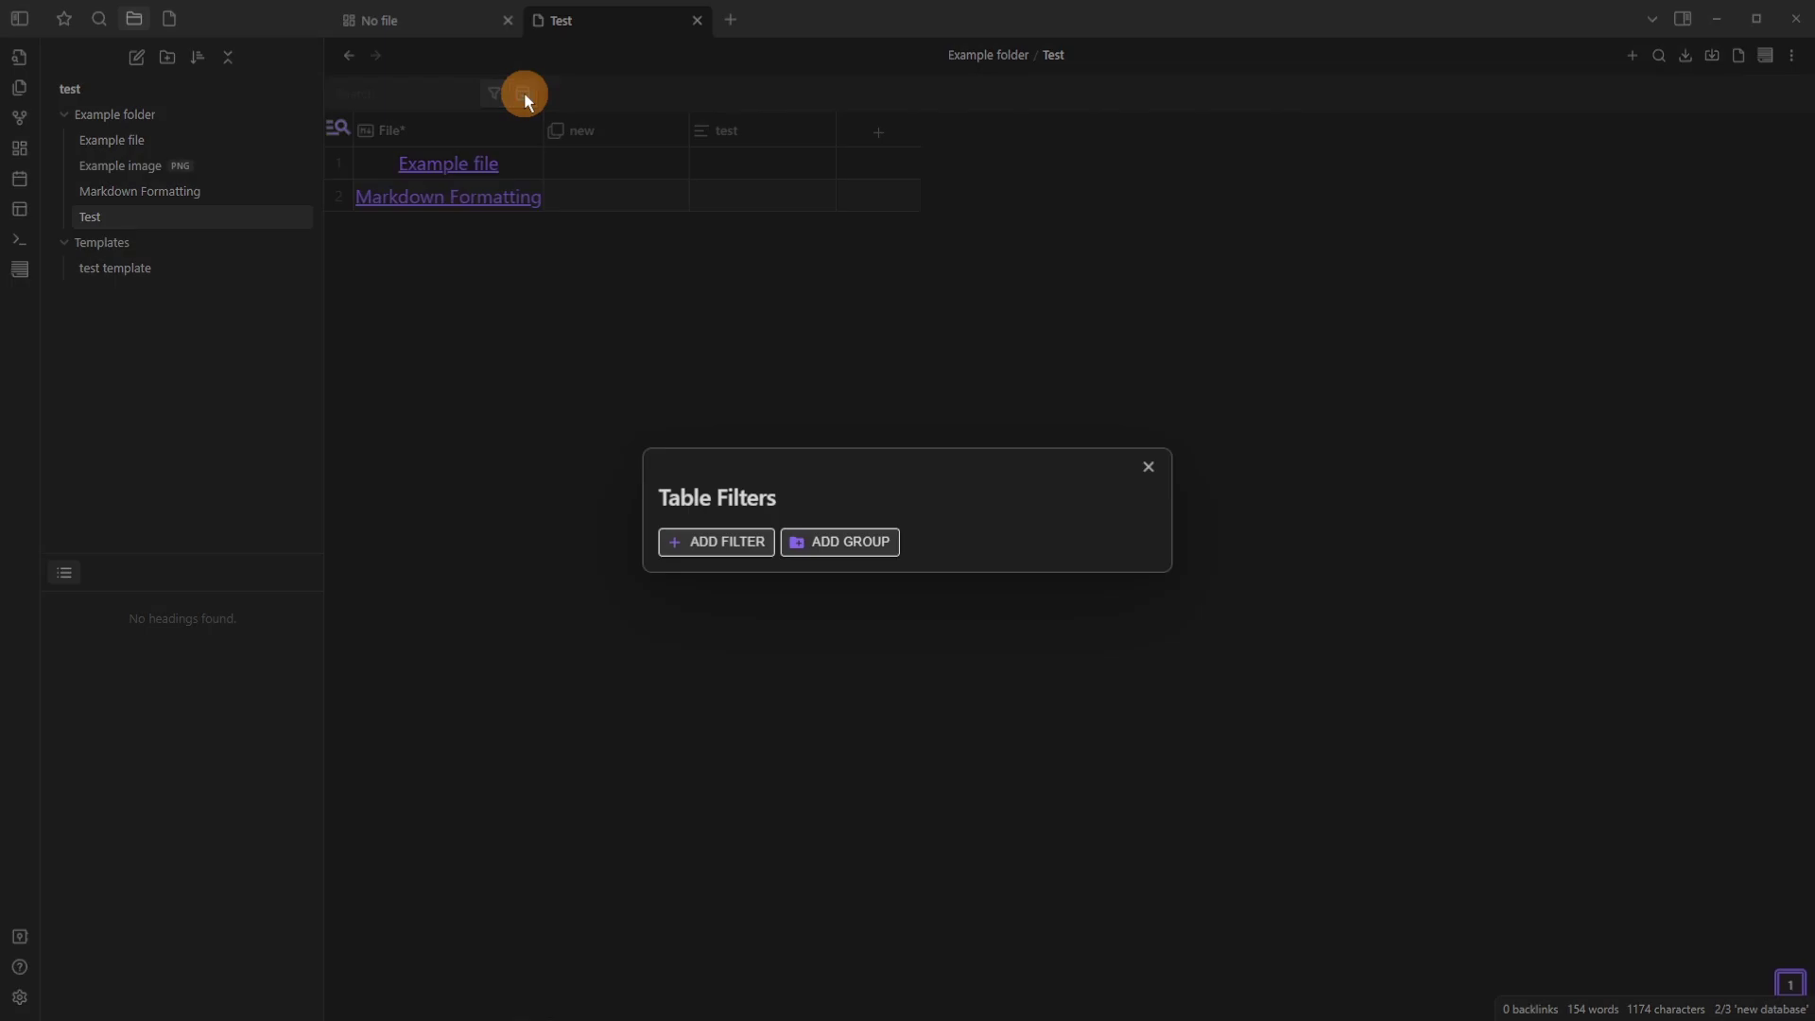
left_click(707, 541)
left_click(744, 534)
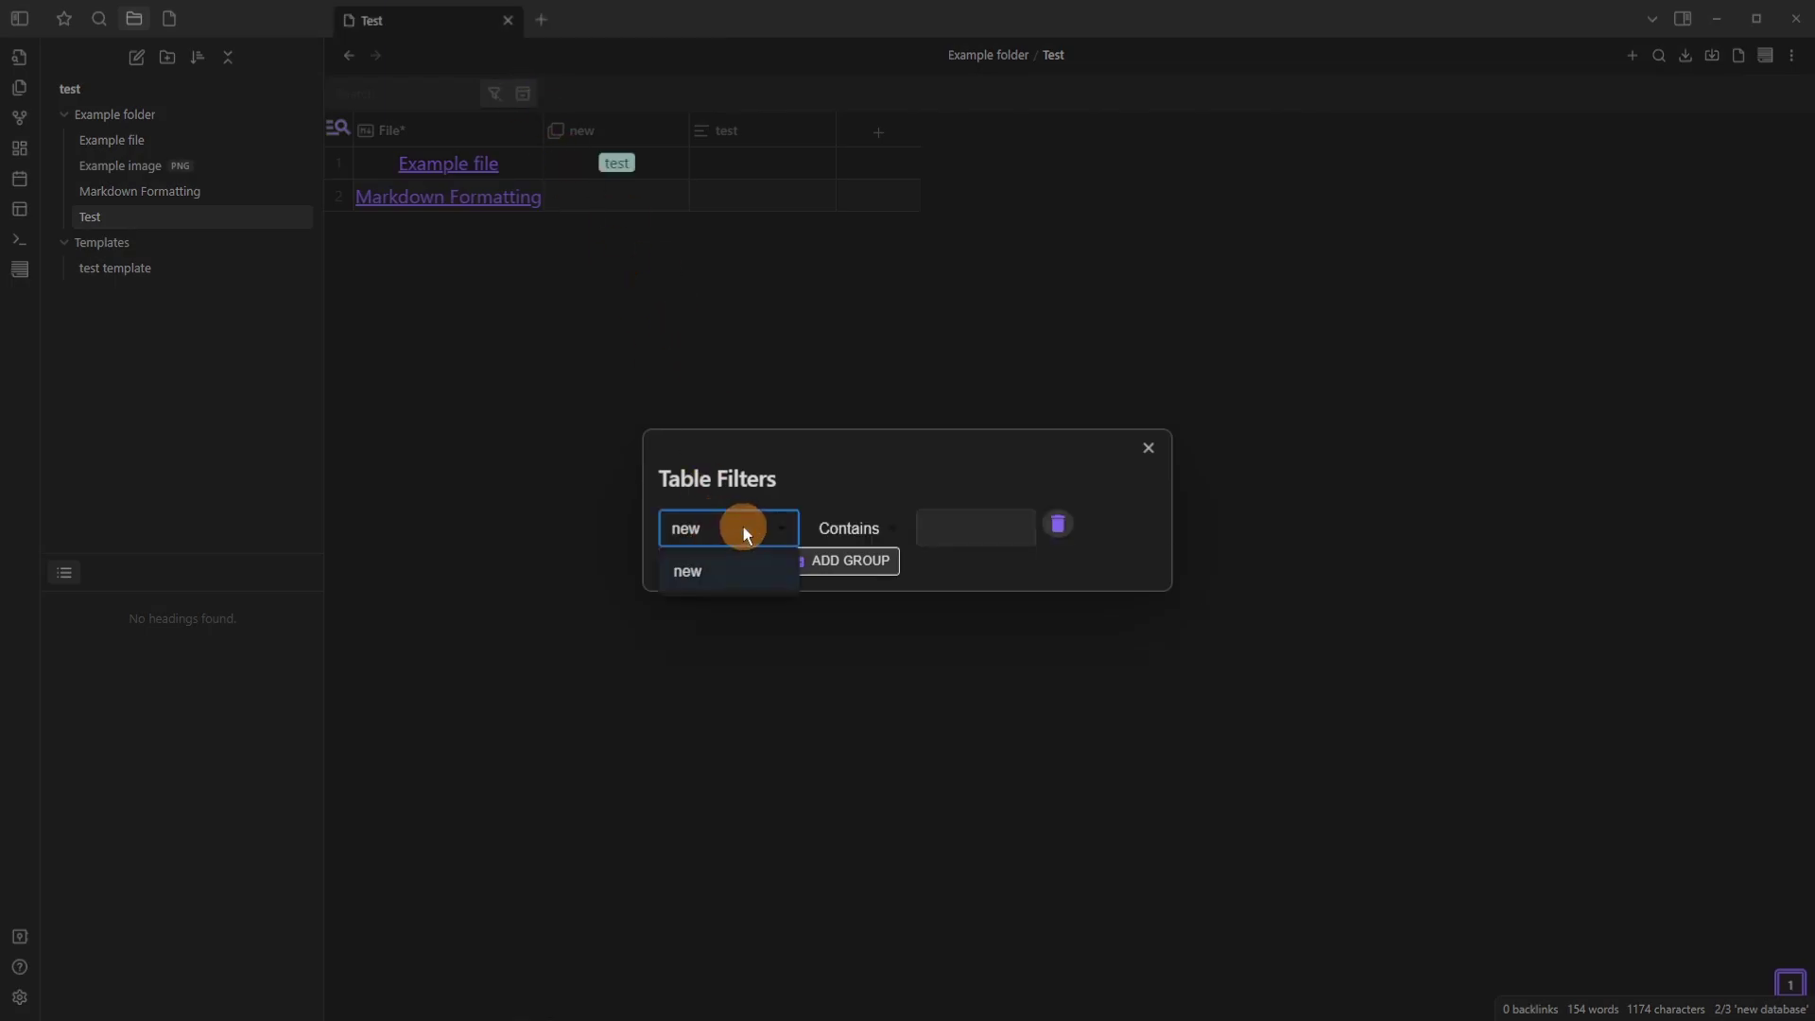
left_click(887, 466)
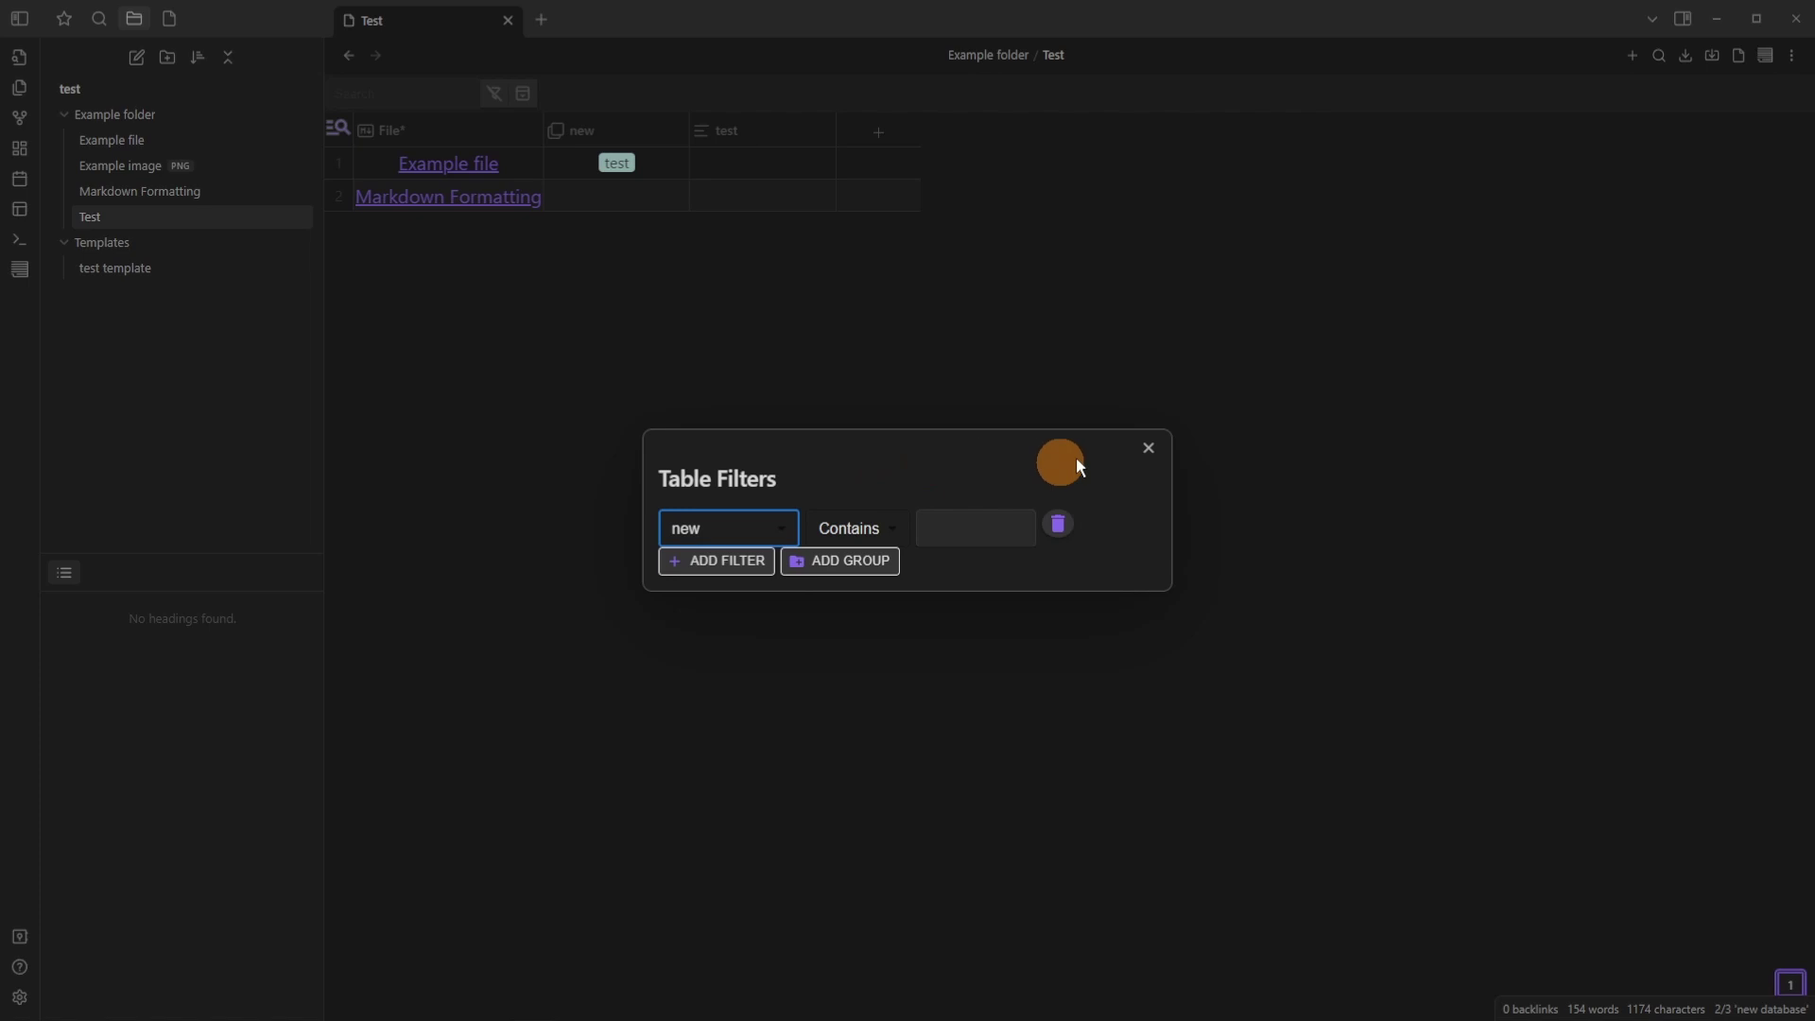
left_click(1149, 448)
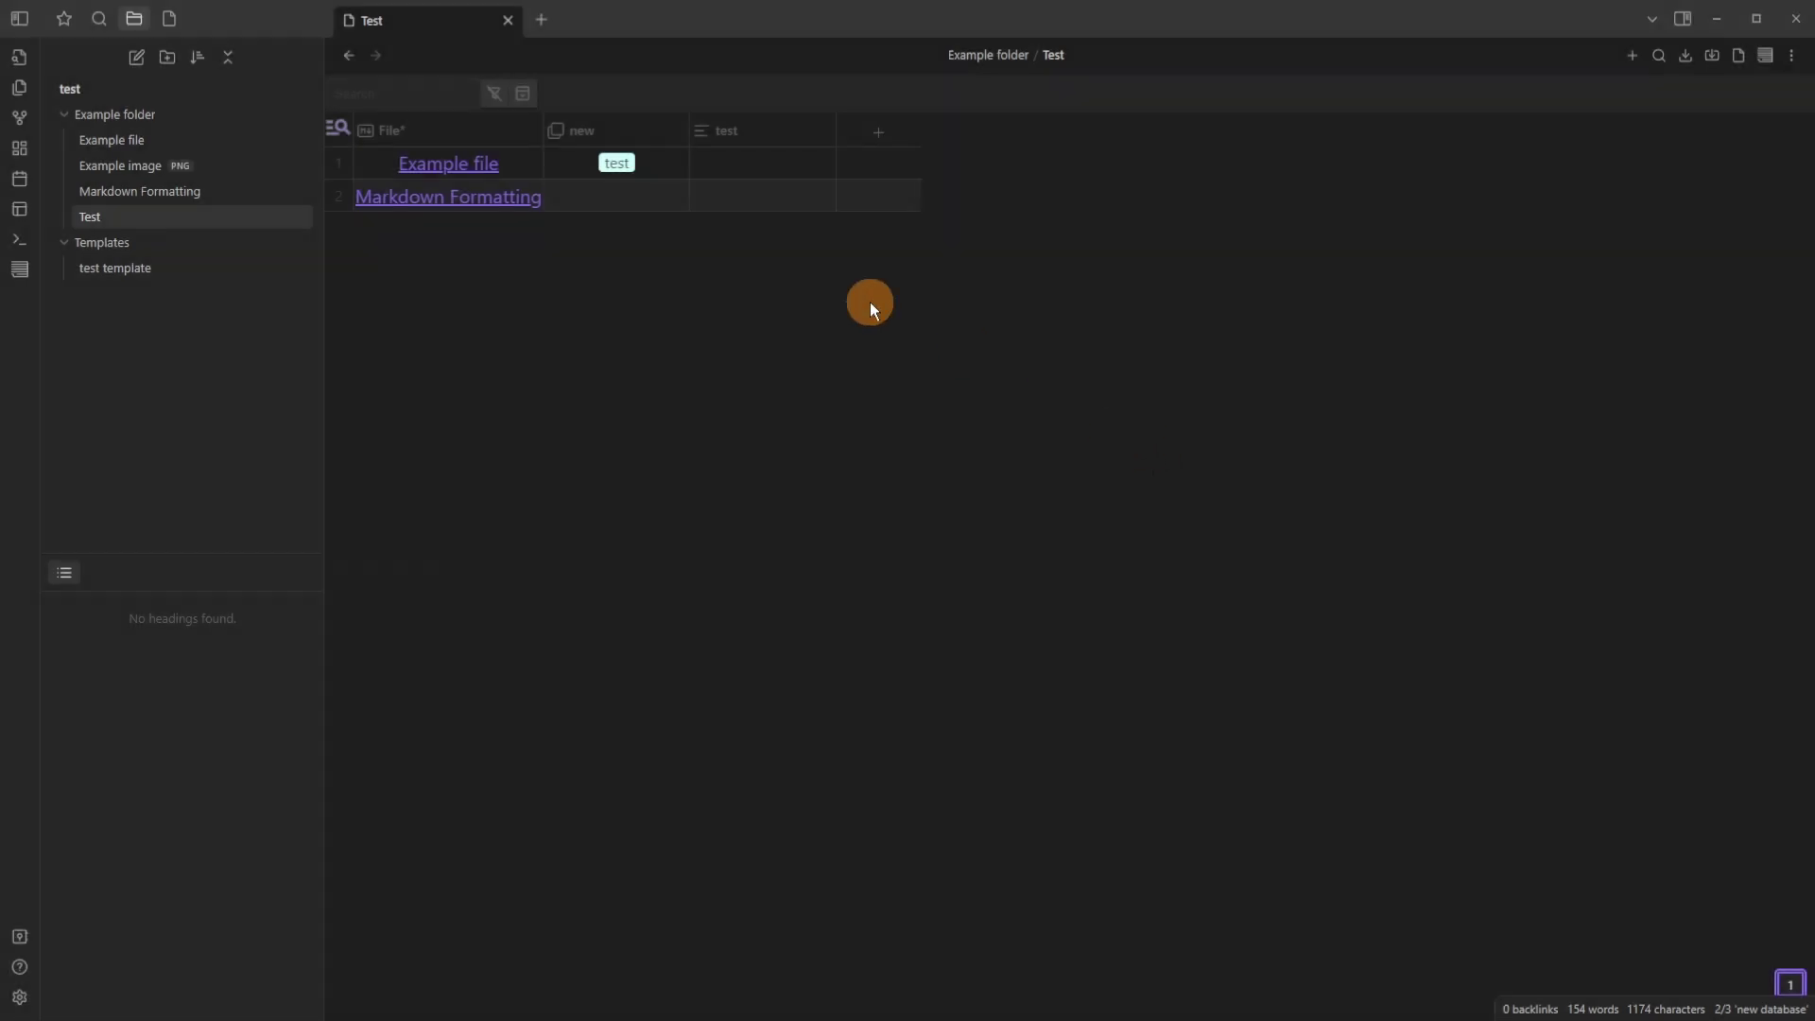
left_click(526, 95)
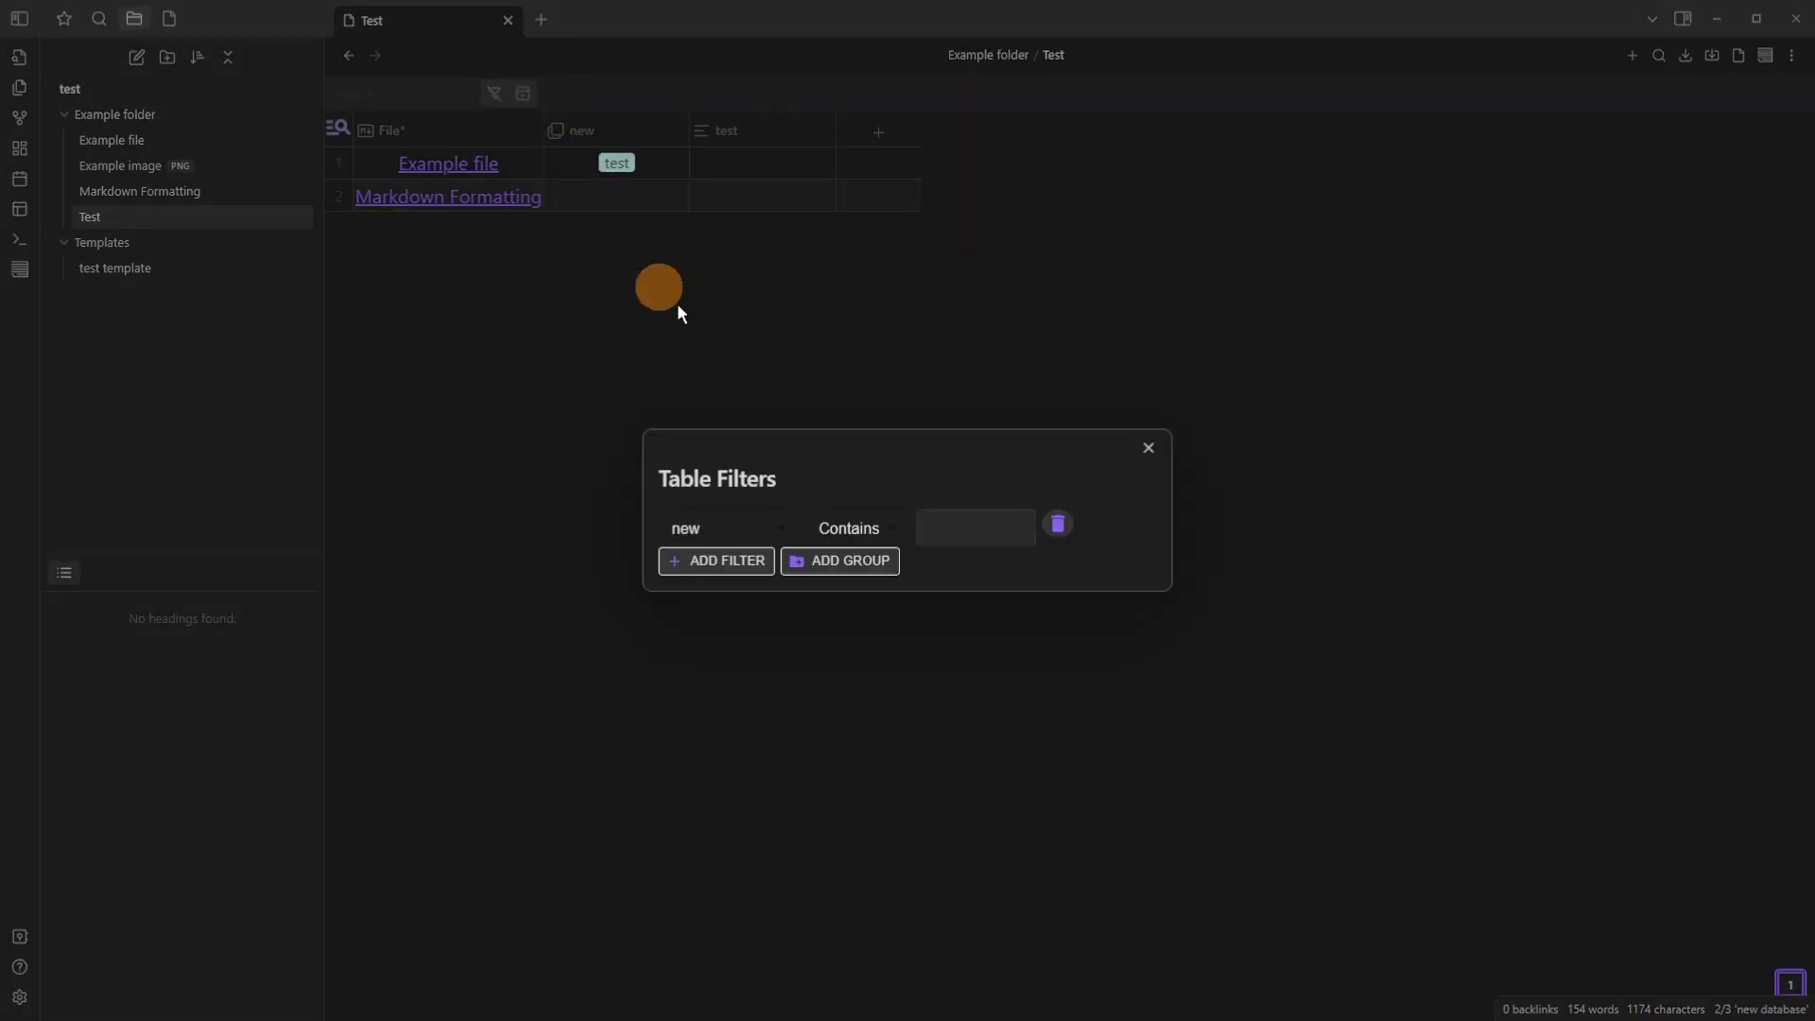
Add a filter group, colour it saturated green and rename it '1'.
left_click(825, 561)
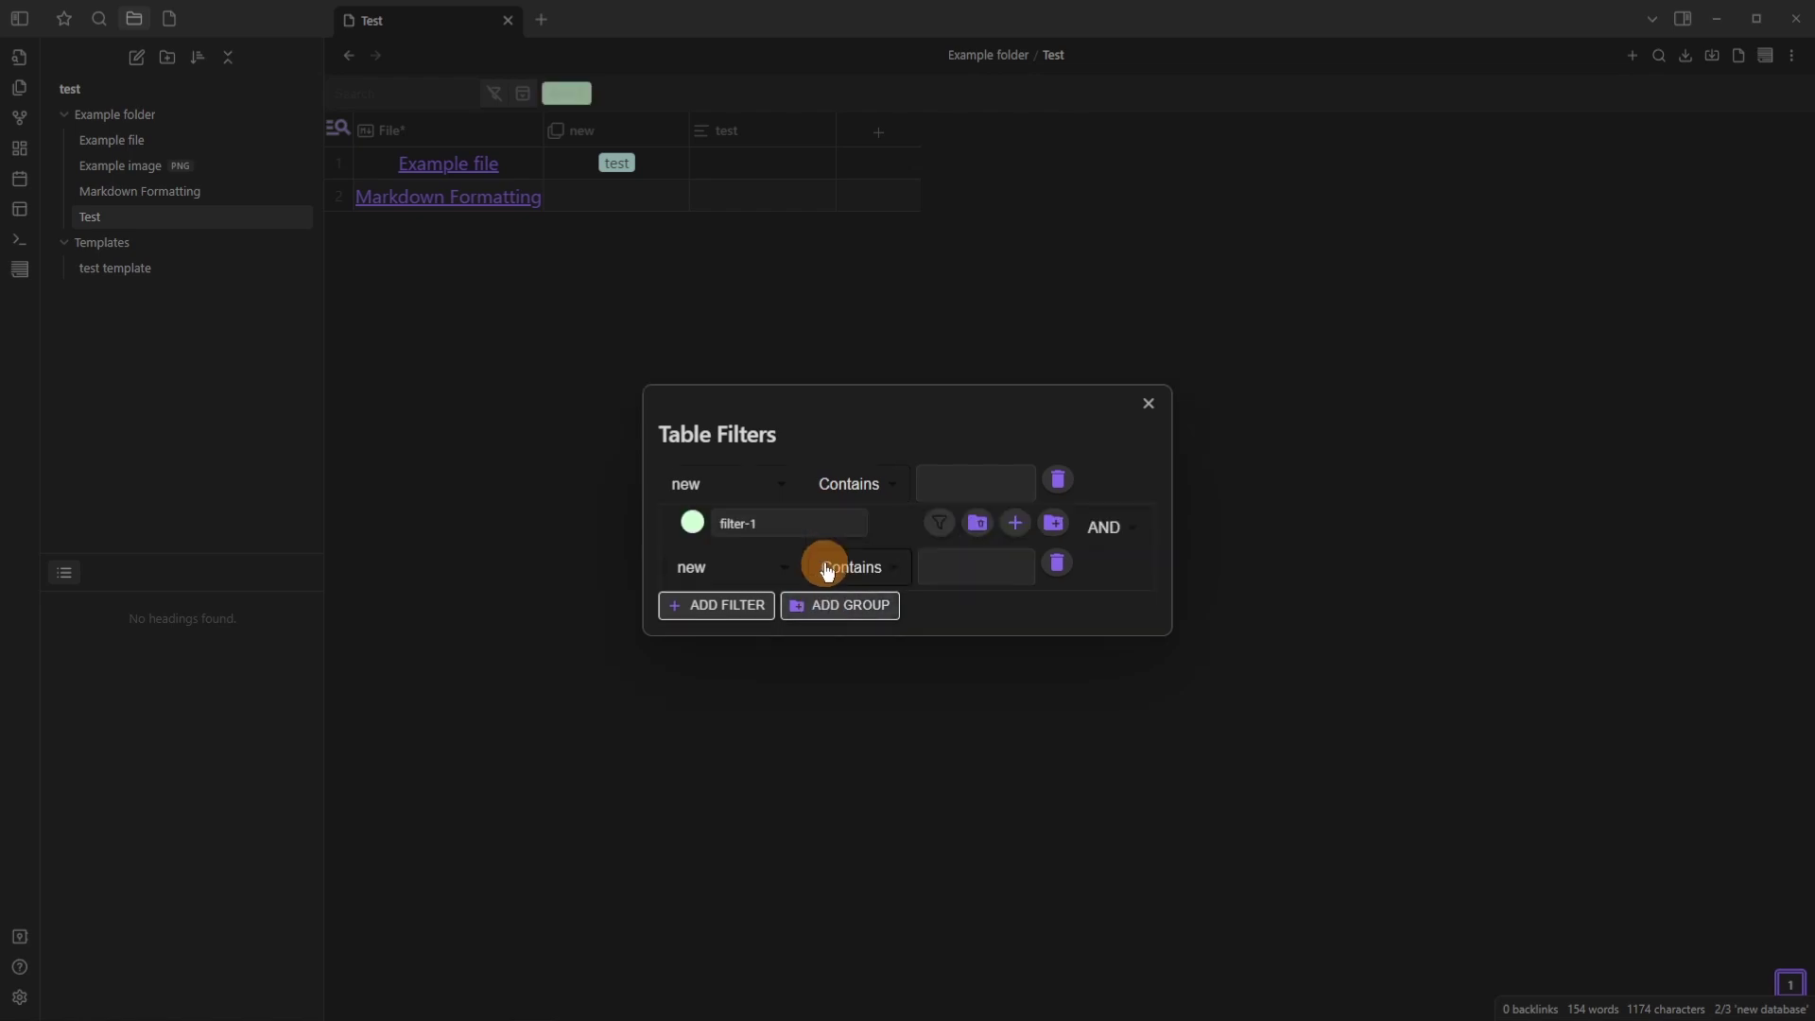
left_click(693, 521)
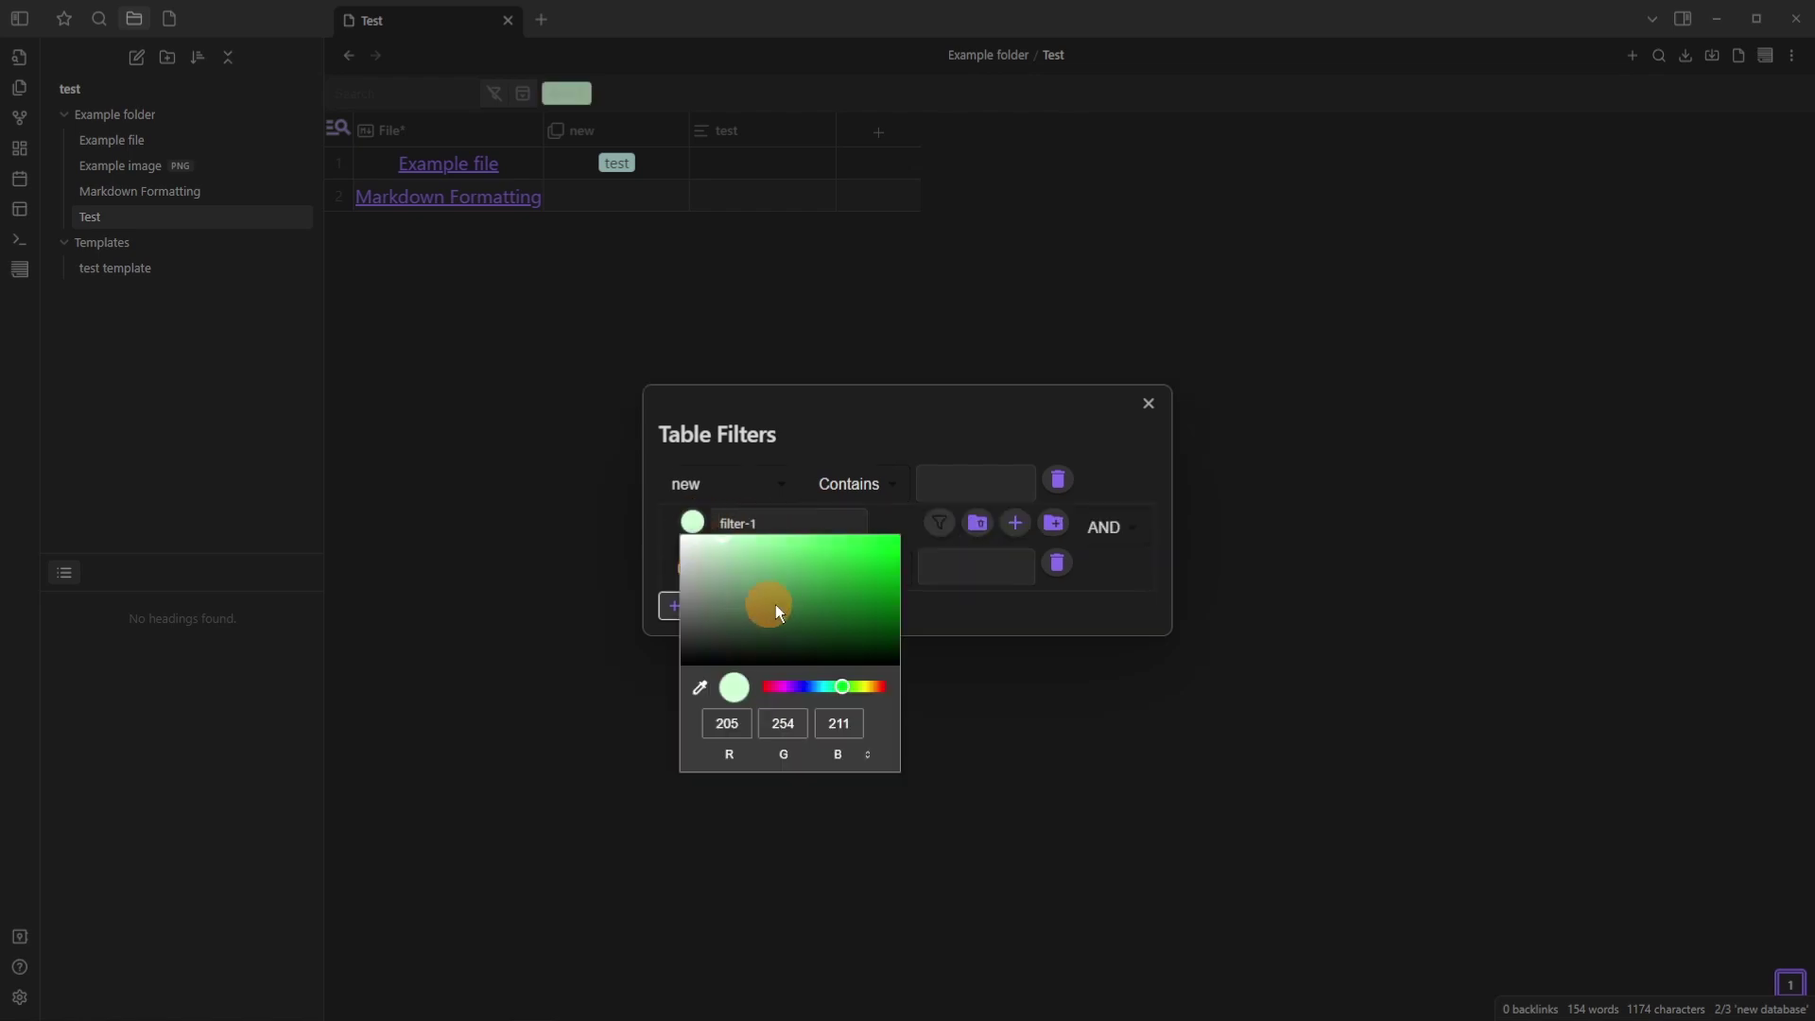
left_click_drag(802, 558, 847, 582)
left_click(858, 431)
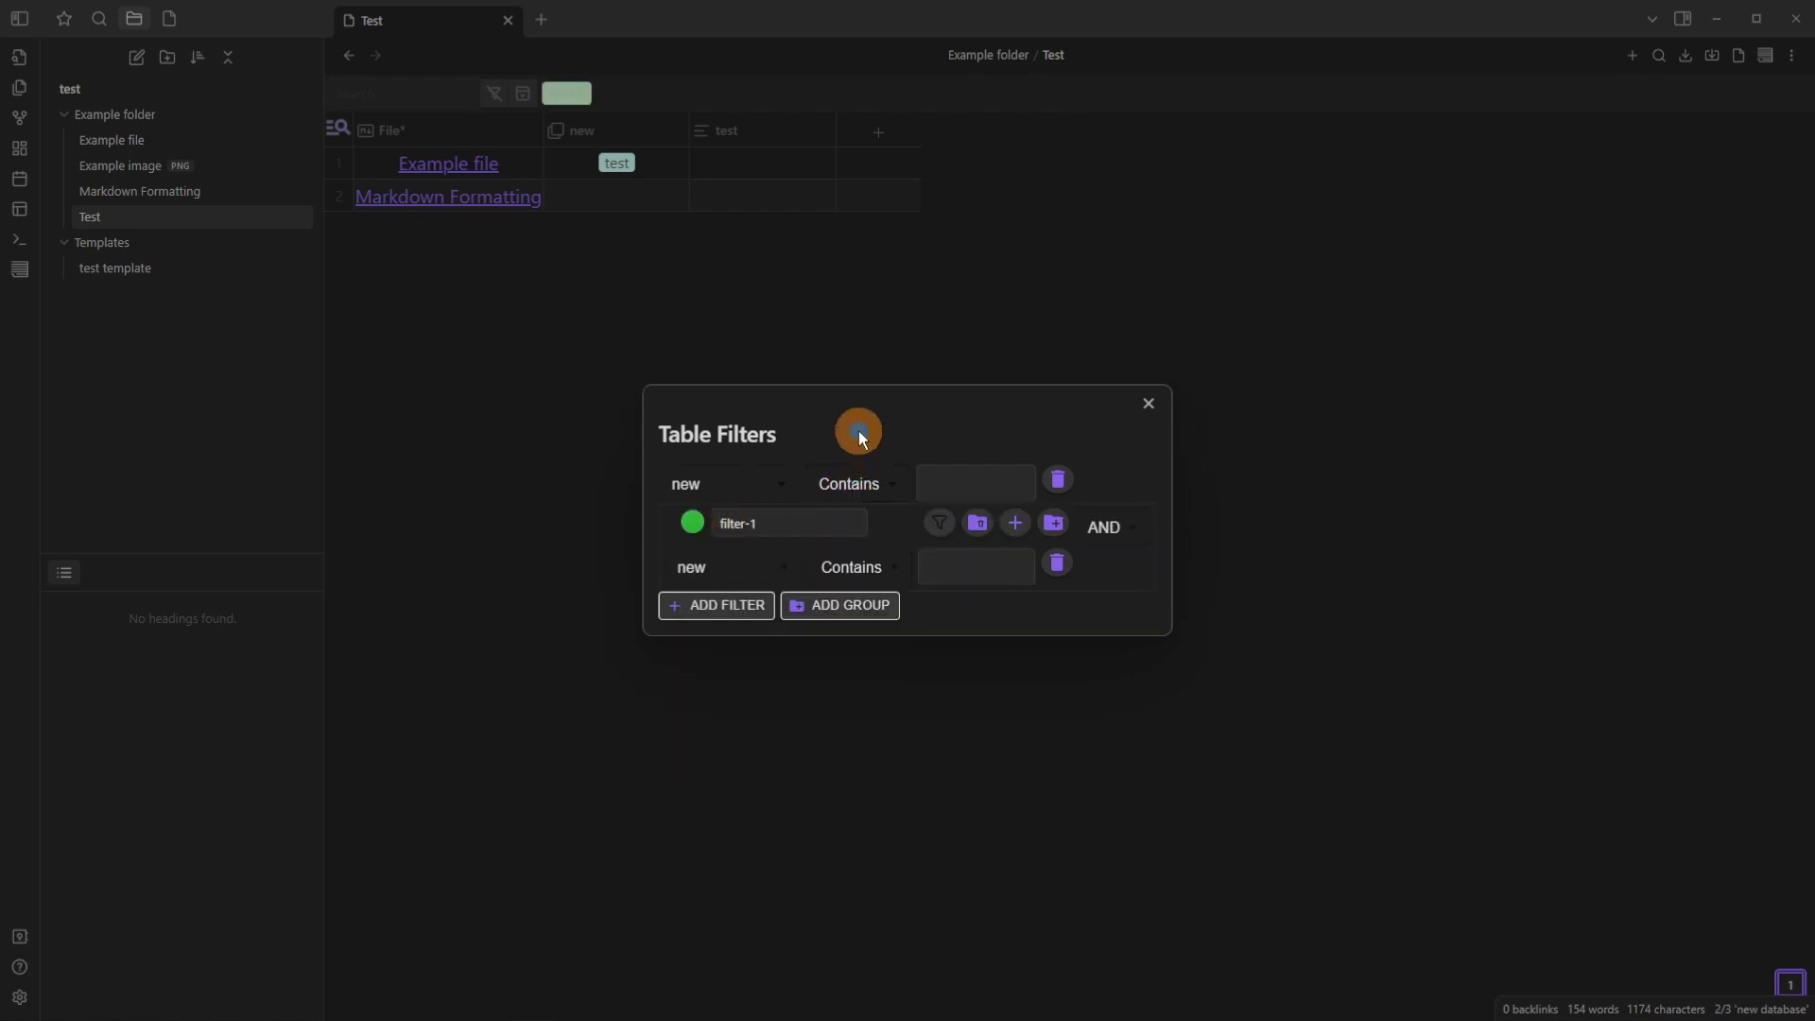
triple_click(717, 519)
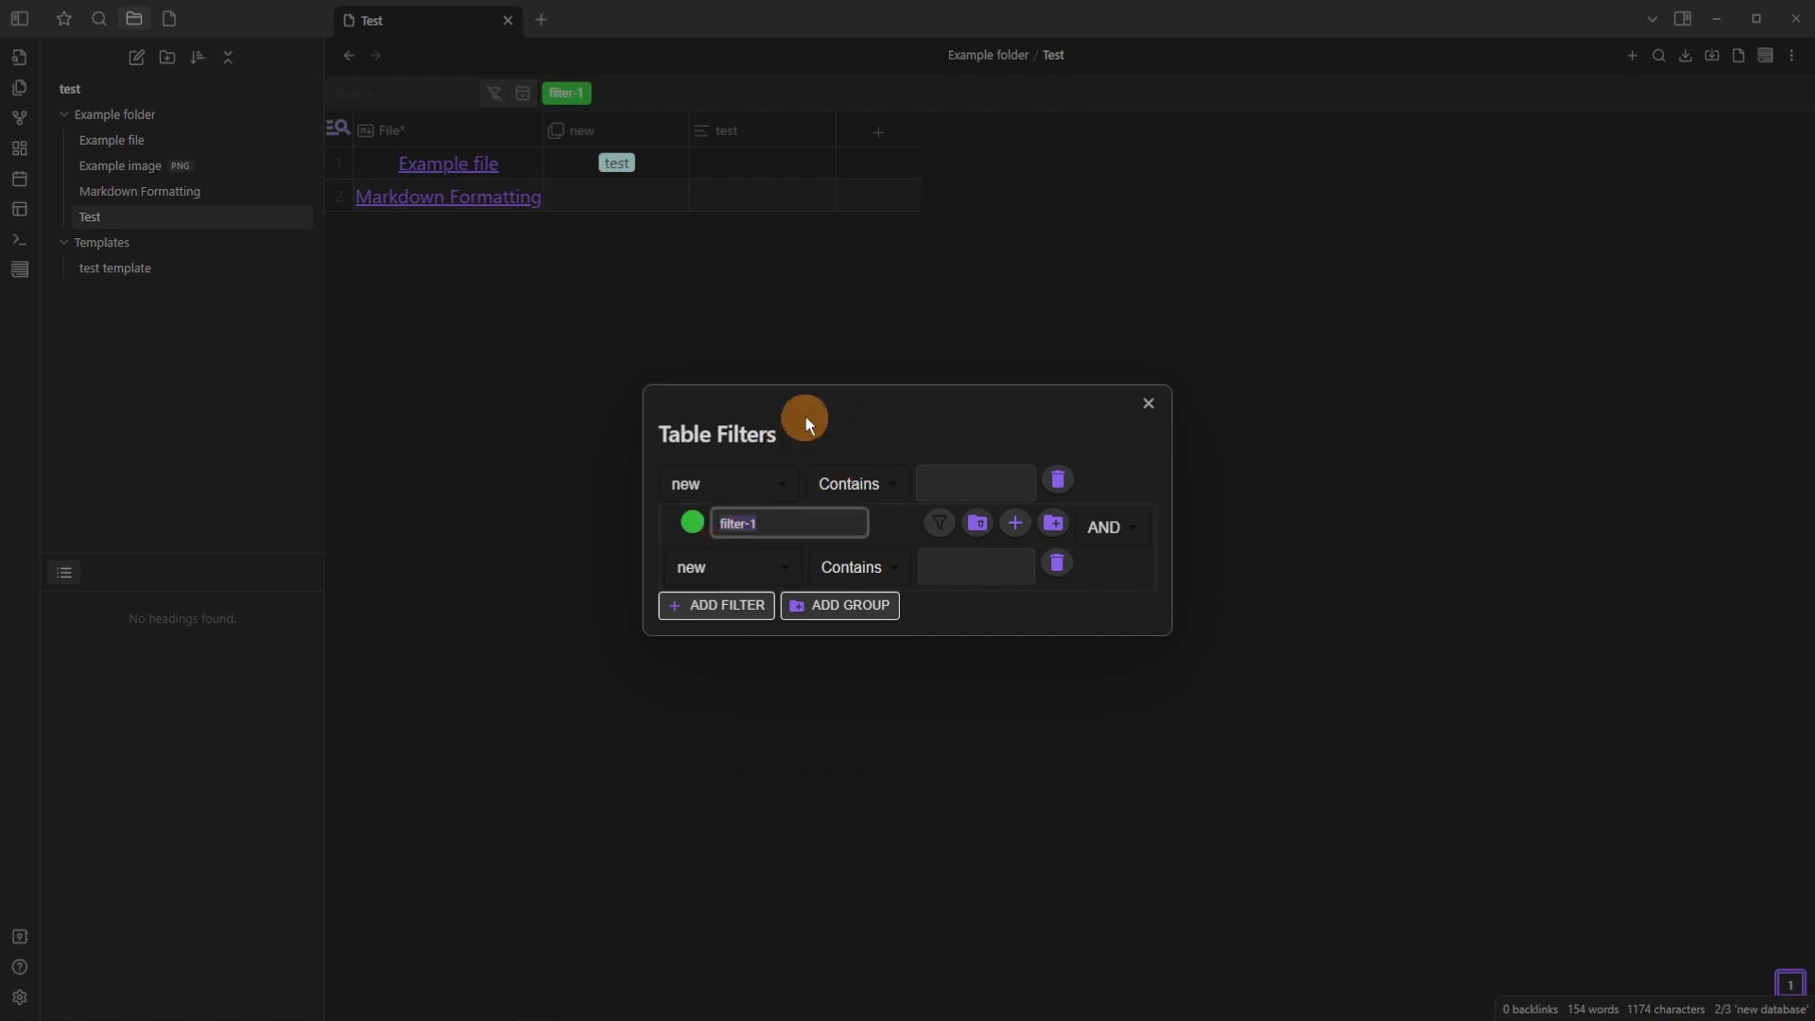
type("1")
left_click(820, 333)
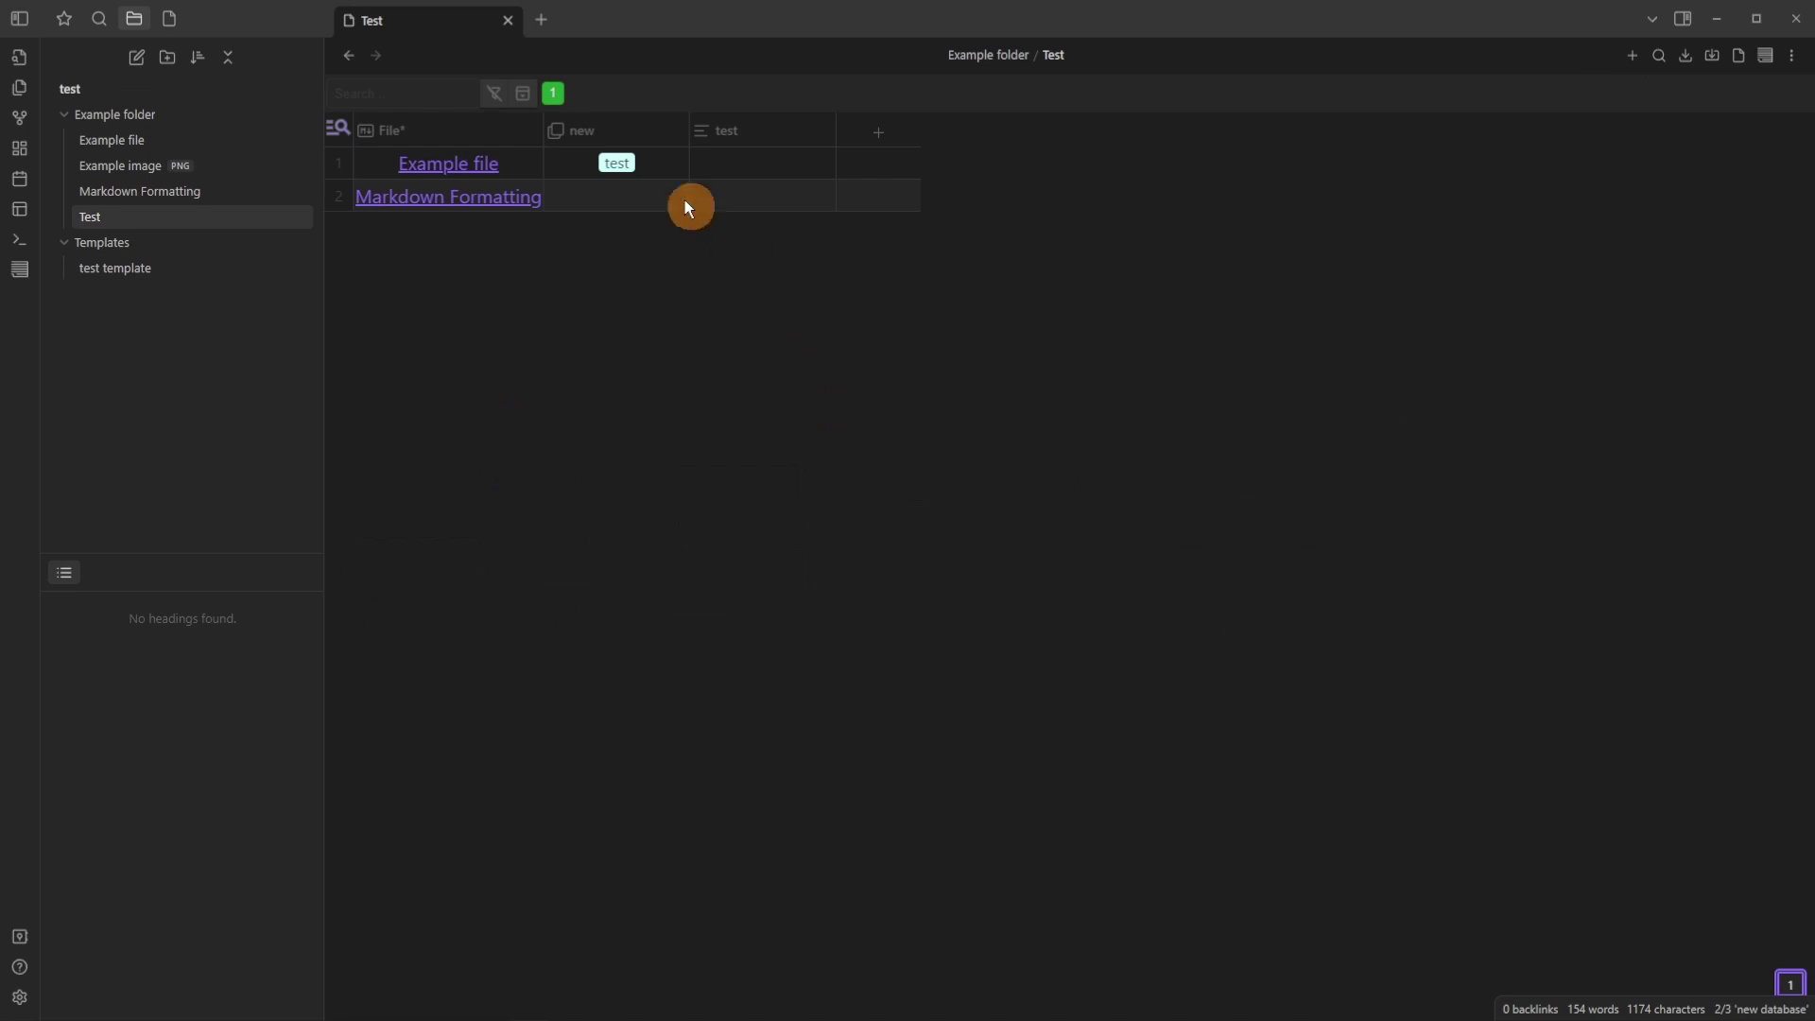